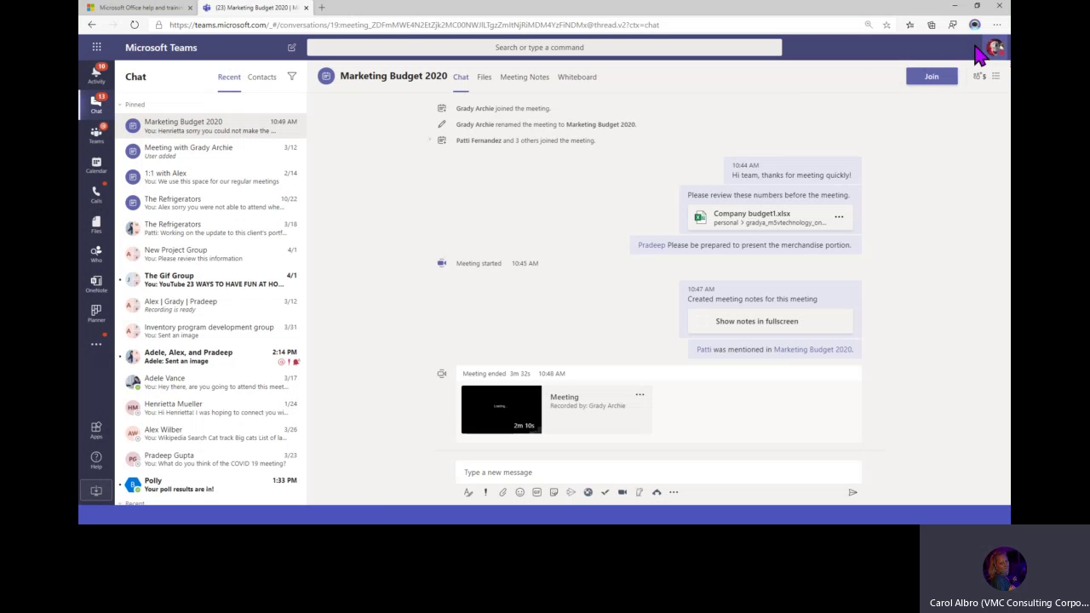
{"action": "left_click", "coordinate": [576, 49]}
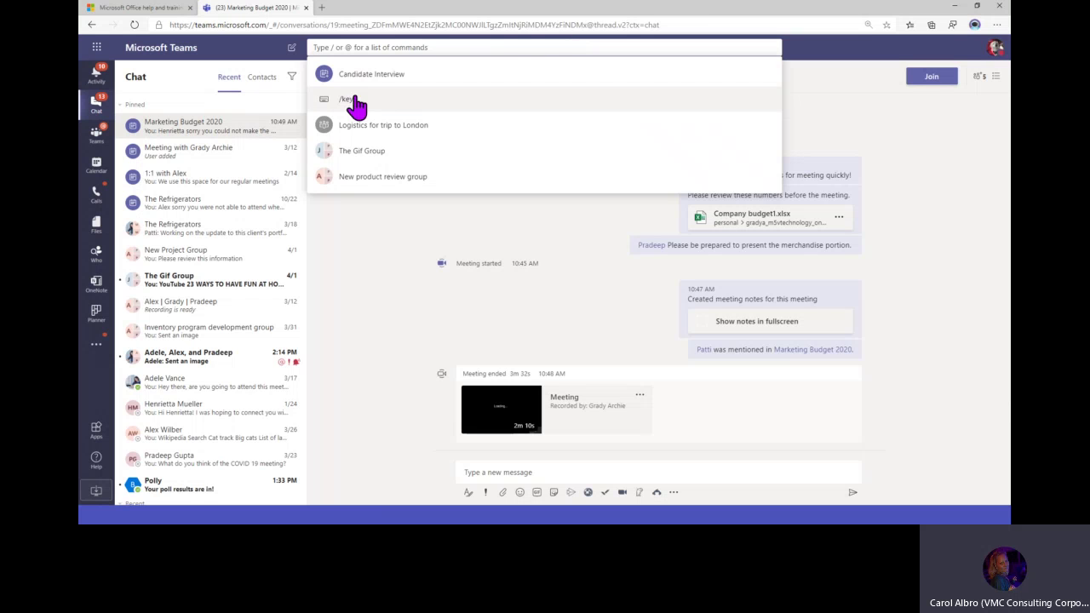
{"action": "left_click", "coordinate": [366, 296]}
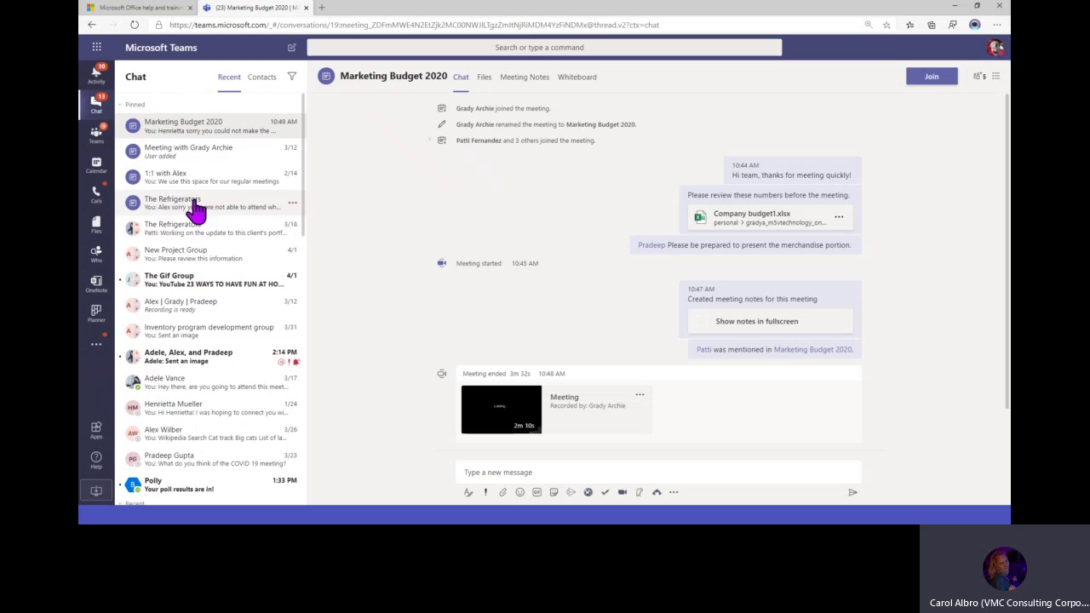
{"action": "scroll", "coordinate": [202, 183], "scroll_direction": "down", "scroll_amount": 3}
{"action": "scroll", "coordinate": [202, 182], "scroll_direction": "up", "scroll_amount": 5}
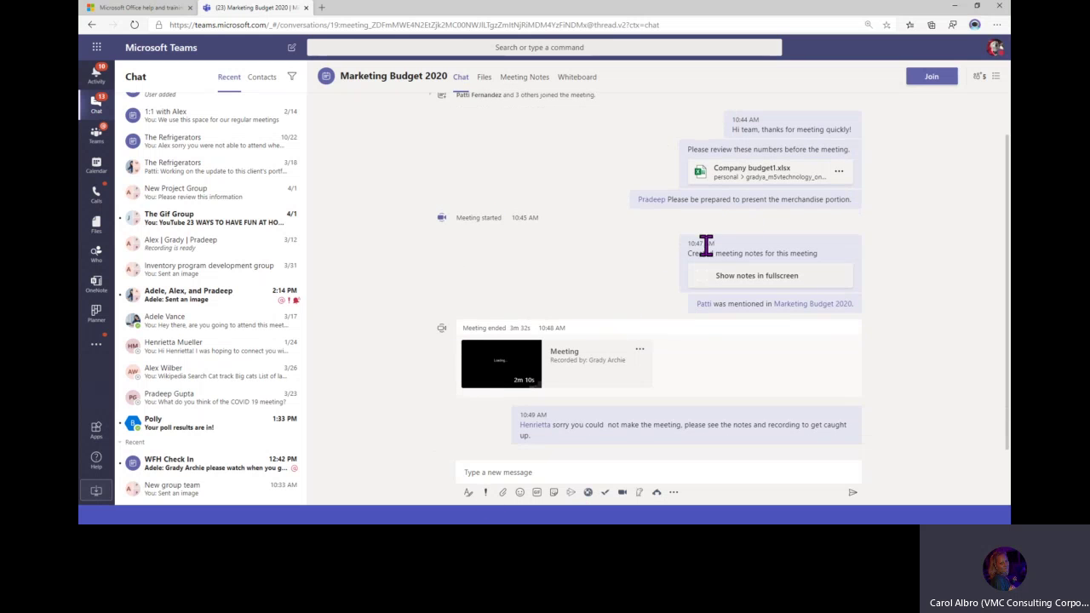
Set the profile's availability status to Do not disturb
{"action": "left_click", "coordinate": [997, 49]}
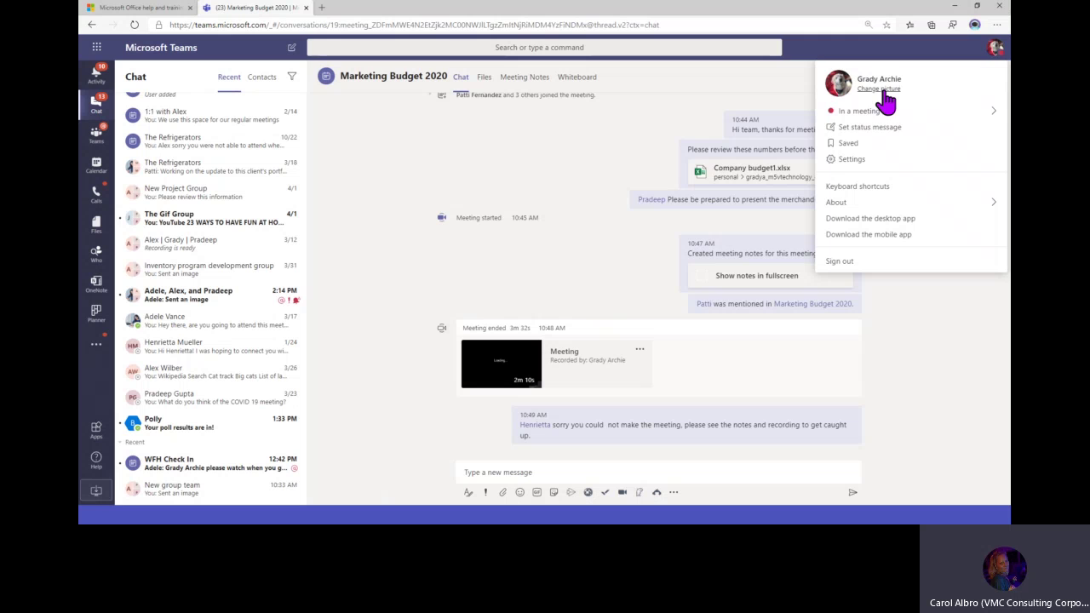
{"action": "mouse_move", "coordinate": [891, 114]}
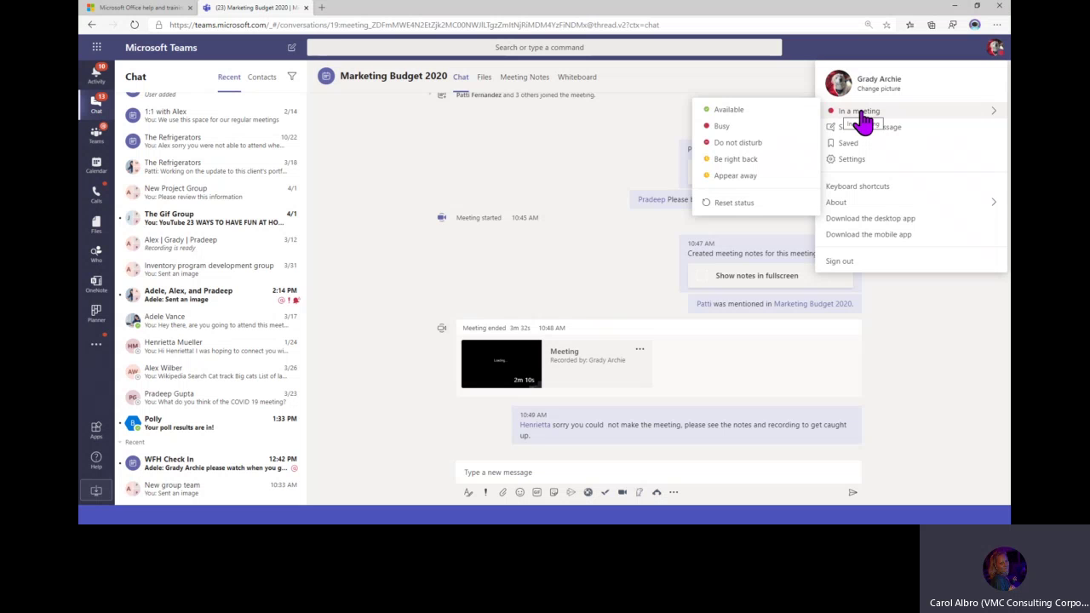
{"action": "left_click", "coordinate": [720, 143]}
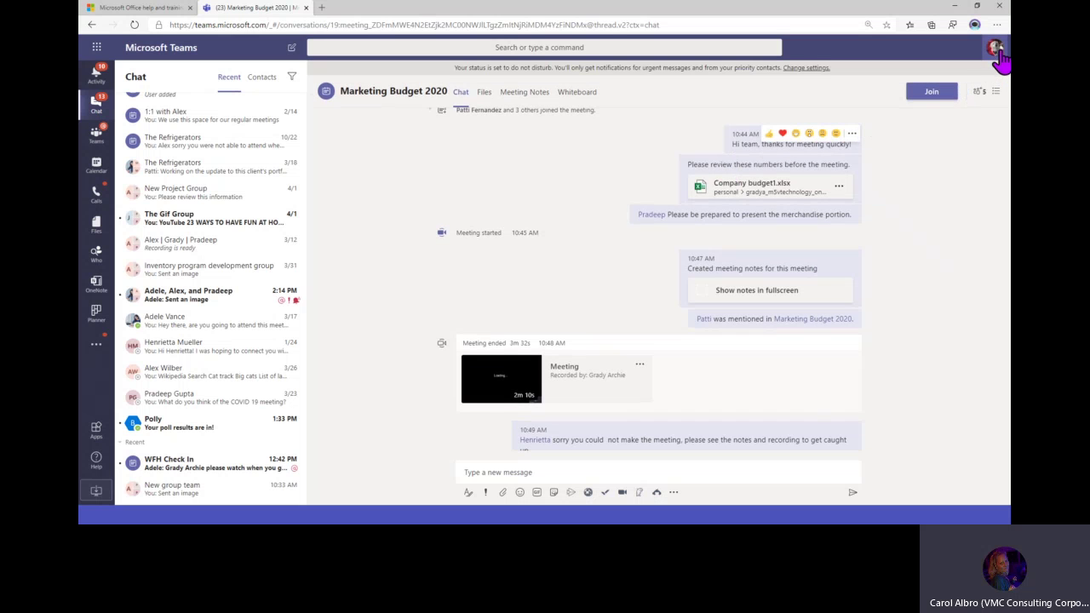
Reset the profile's availability status
{"action": "left_click", "coordinate": [997, 49]}
{"action": "mouse_move", "coordinate": [840, 110]}
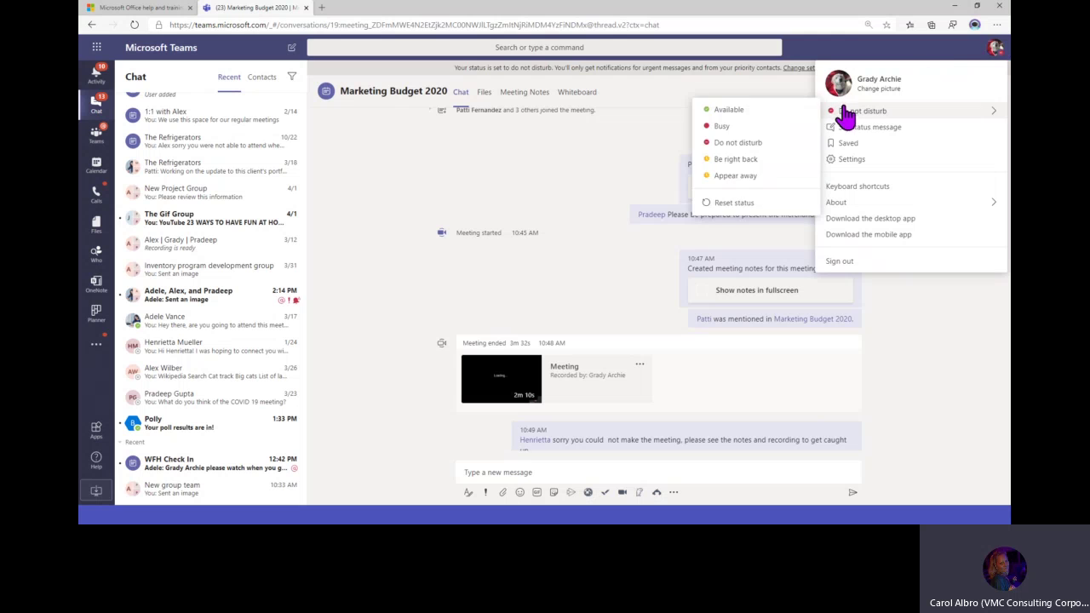
{"action": "left_click", "coordinate": [708, 209]}
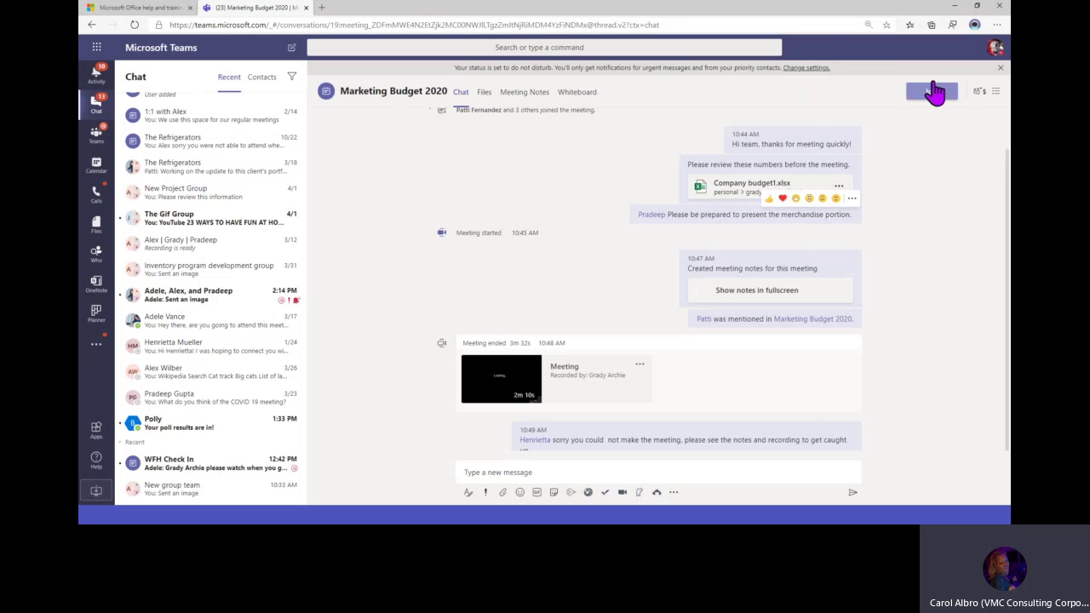
Examine the status message options, including when it clears, and turn showing it to people who message on and off again
{"action": "left_click", "coordinate": [993, 51]}
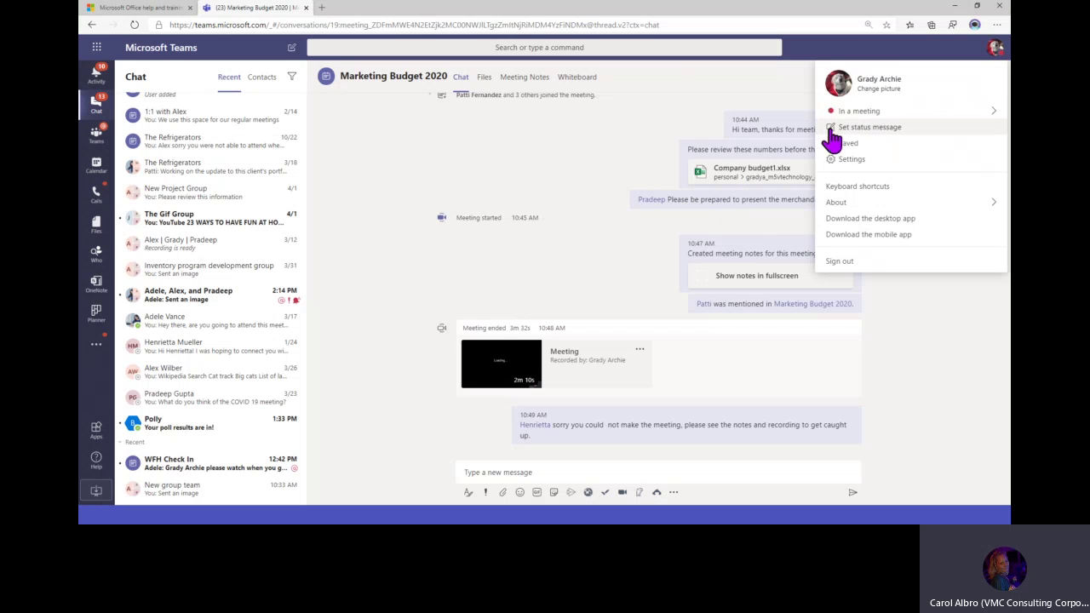
{"action": "left_click", "coordinate": [873, 127]}
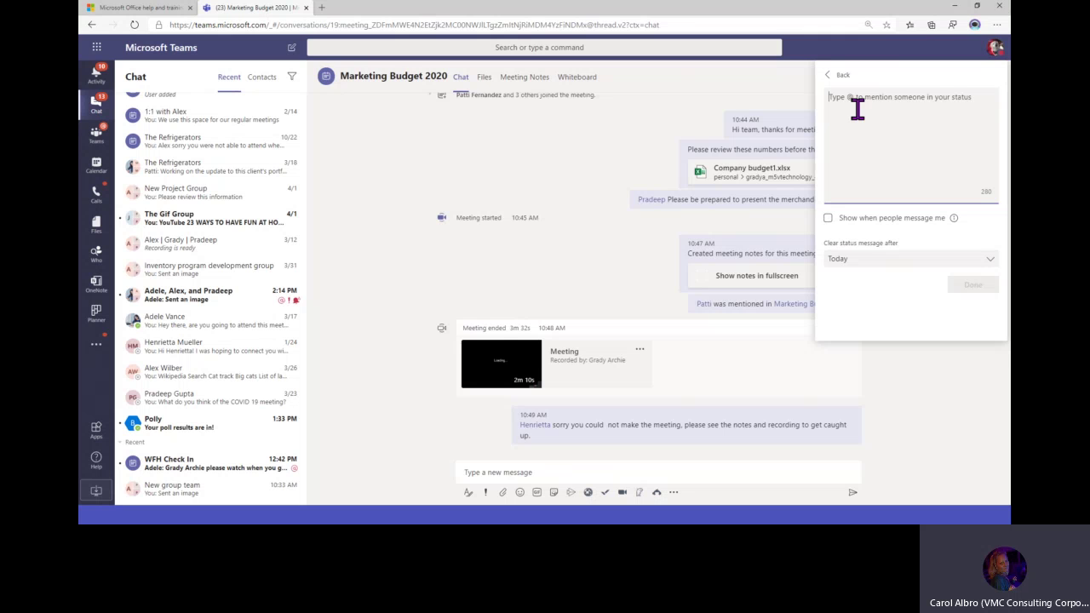
{"action": "left_click", "coordinate": [872, 263]}
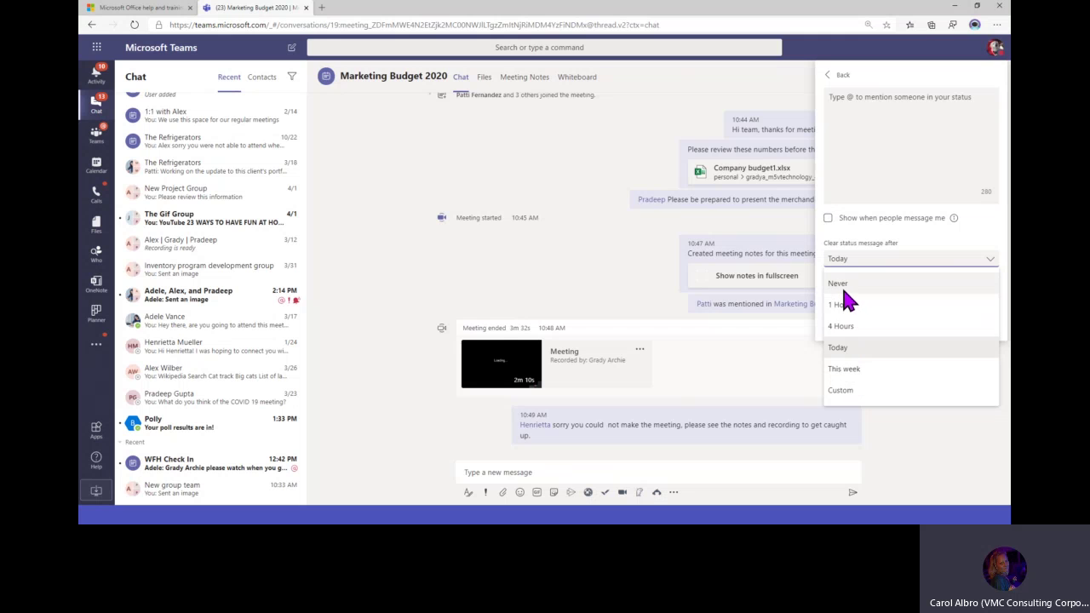
{"action": "left_click", "coordinate": [840, 245]}
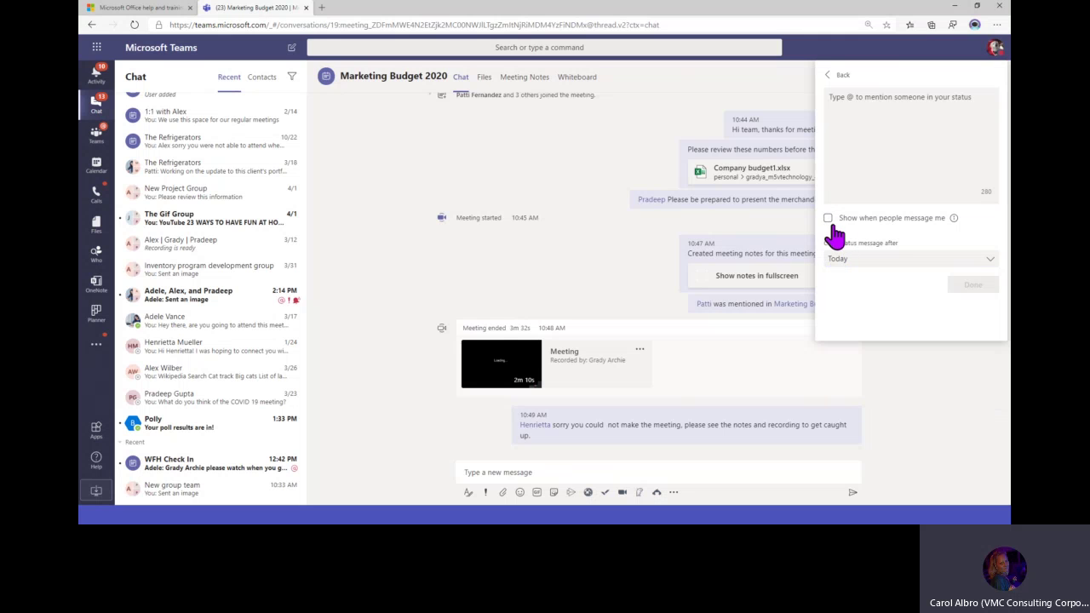
{"action": "left_click", "coordinate": [830, 220]}
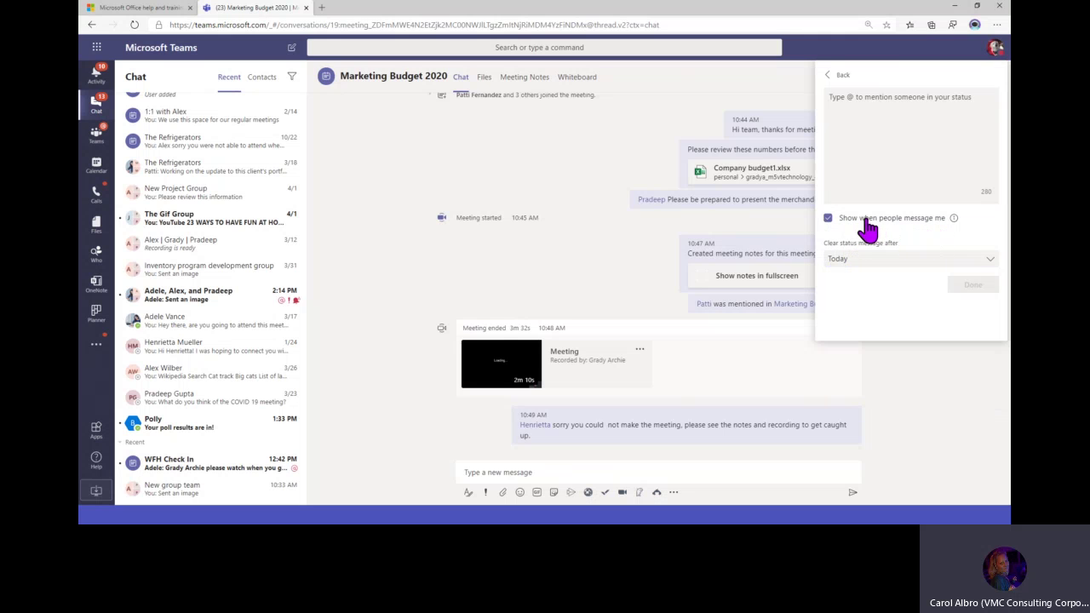
{"action": "left_click", "coordinate": [830, 219]}
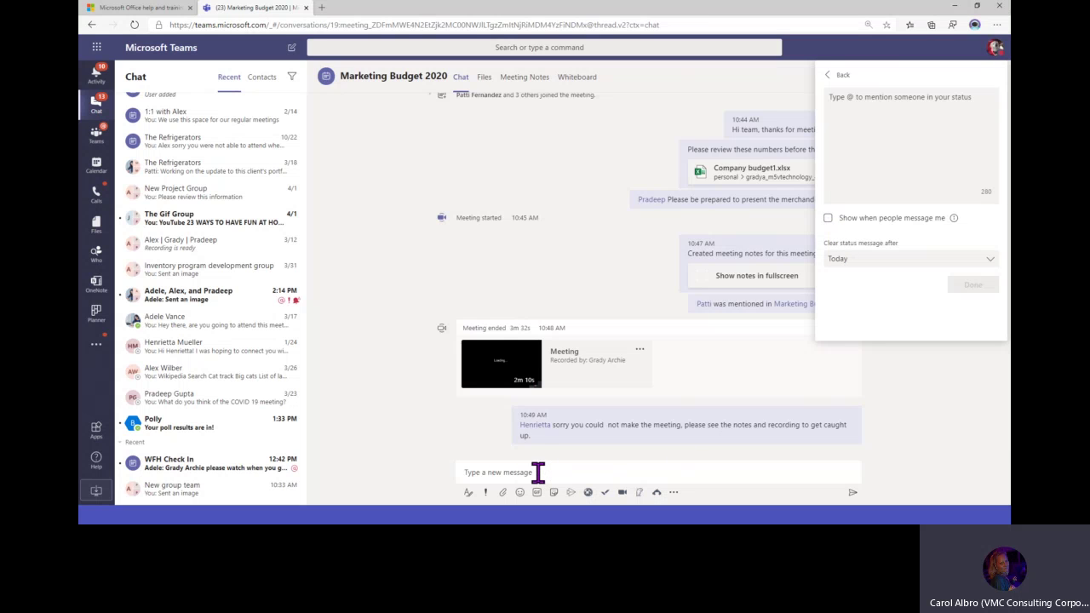
{"action": "left_click", "coordinate": [832, 76]}
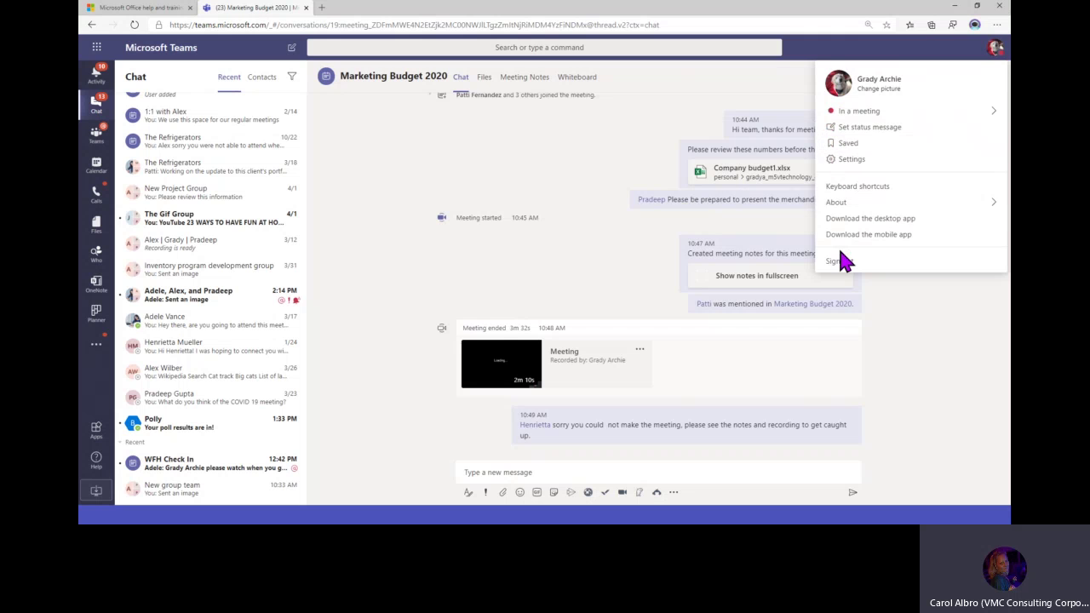
Review the delegate settings in the general settings, covering both the people you support and your own delegates
{"action": "left_click", "coordinate": [846, 162]}
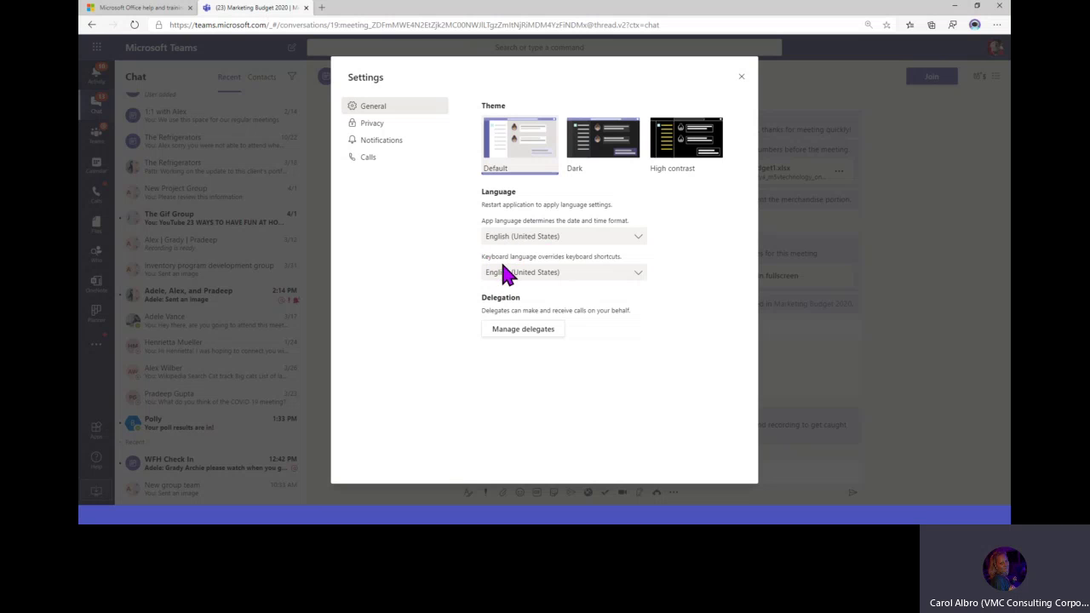
{"action": "left_click", "coordinate": [504, 332]}
{"action": "left_click", "coordinate": [447, 111]}
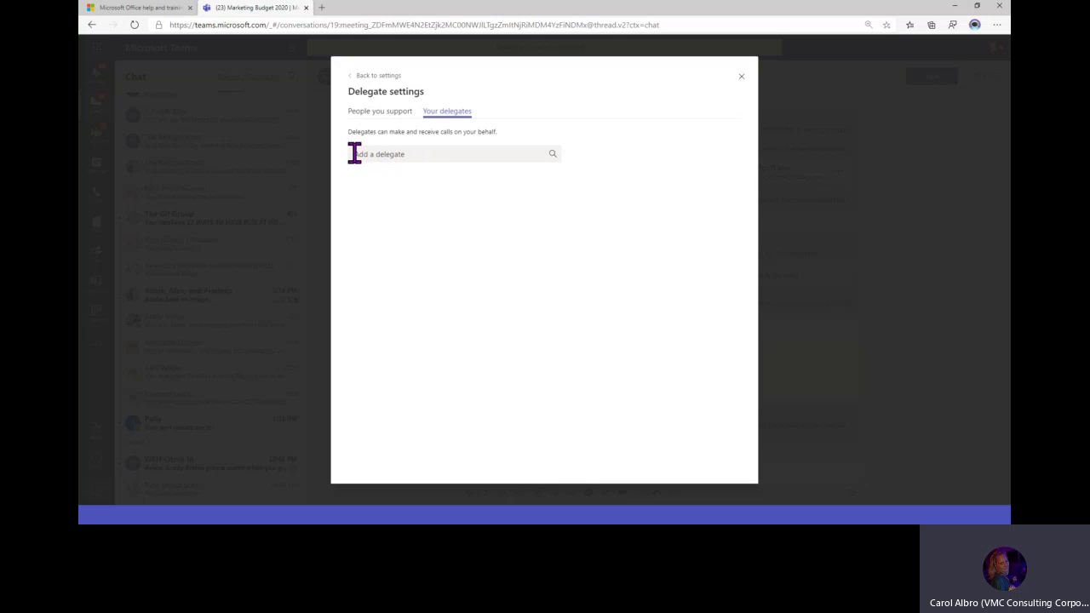
{"action": "left_click", "coordinate": [362, 123]}
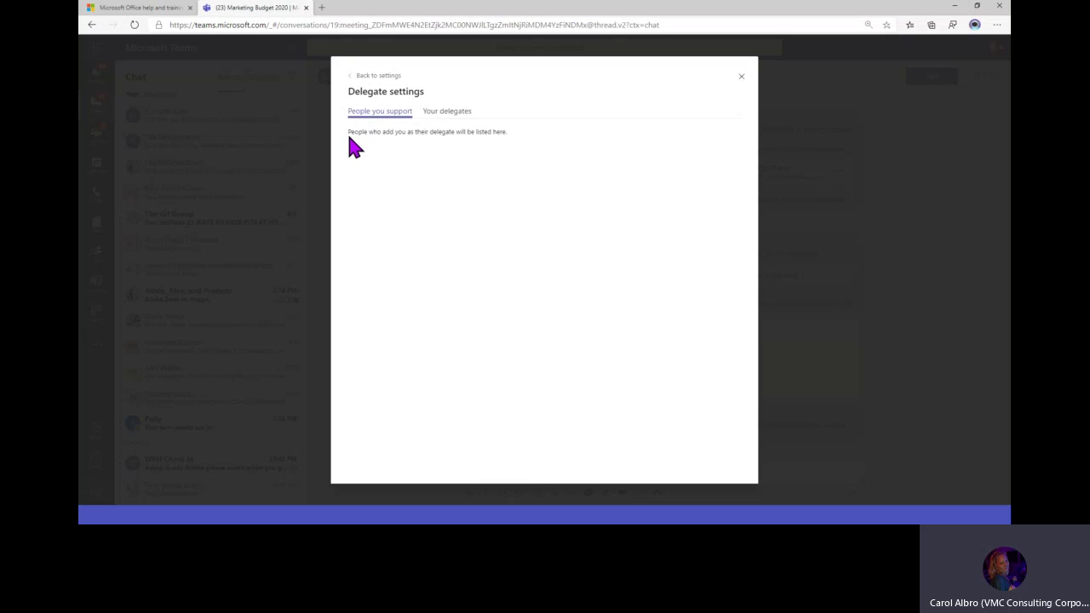
{"action": "left_click", "coordinate": [439, 119]}
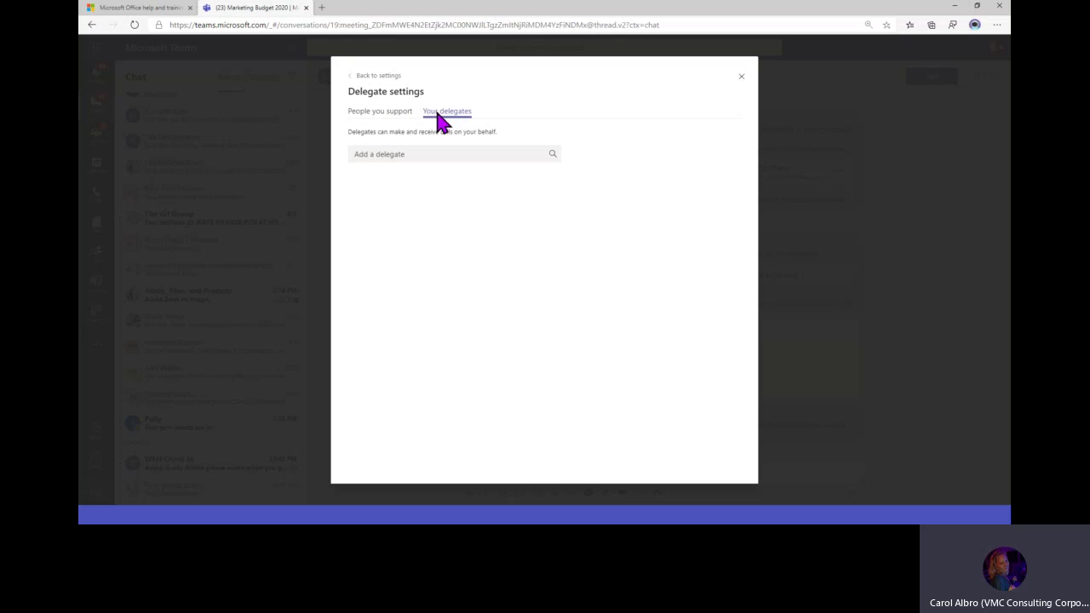
{"action": "left_click", "coordinate": [379, 76]}
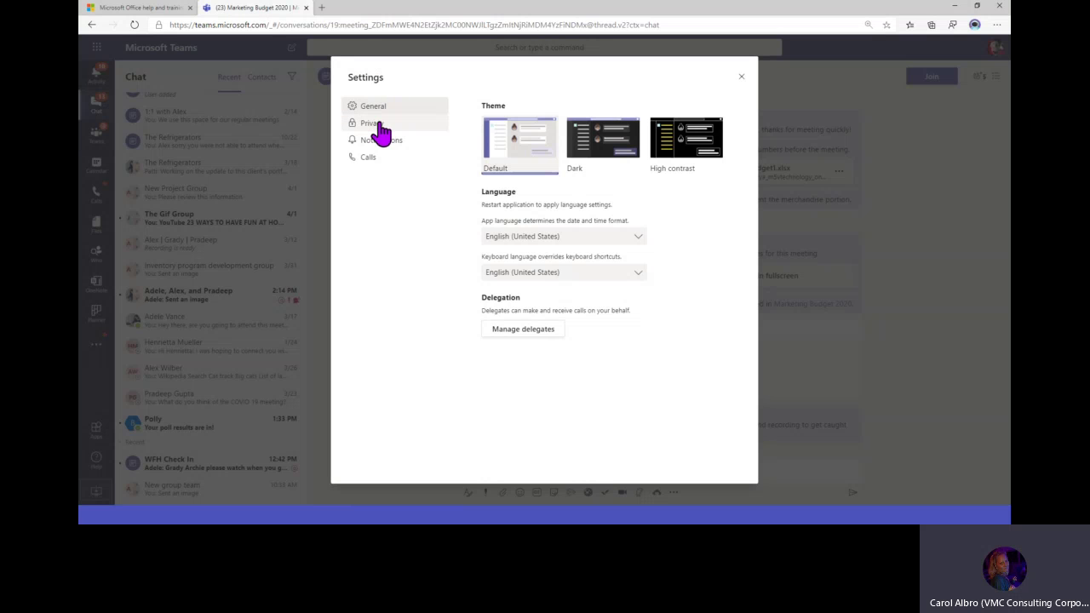
Review the privacy settings and the list of people with priority access during Do not disturb
{"action": "left_click", "coordinate": [380, 126]}
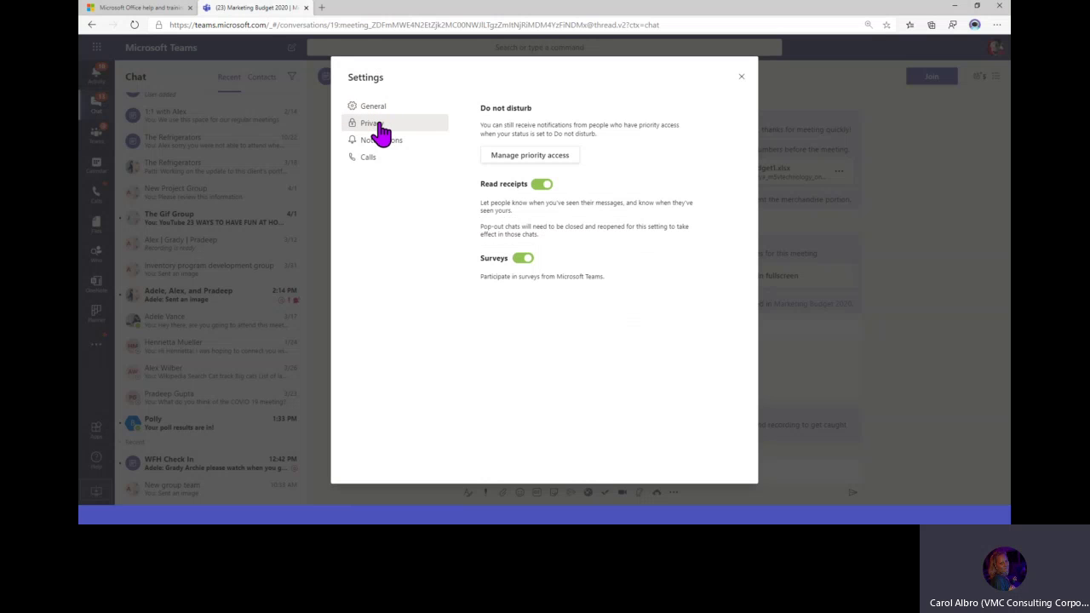
{"action": "left_click", "coordinate": [509, 157]}
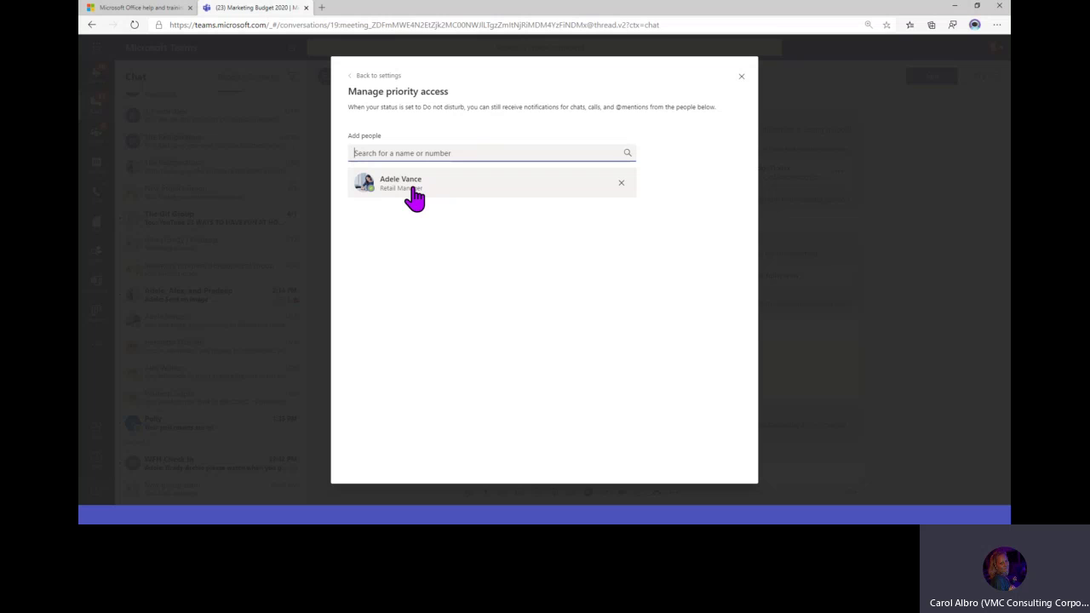
{"action": "left_click", "coordinate": [366, 79]}
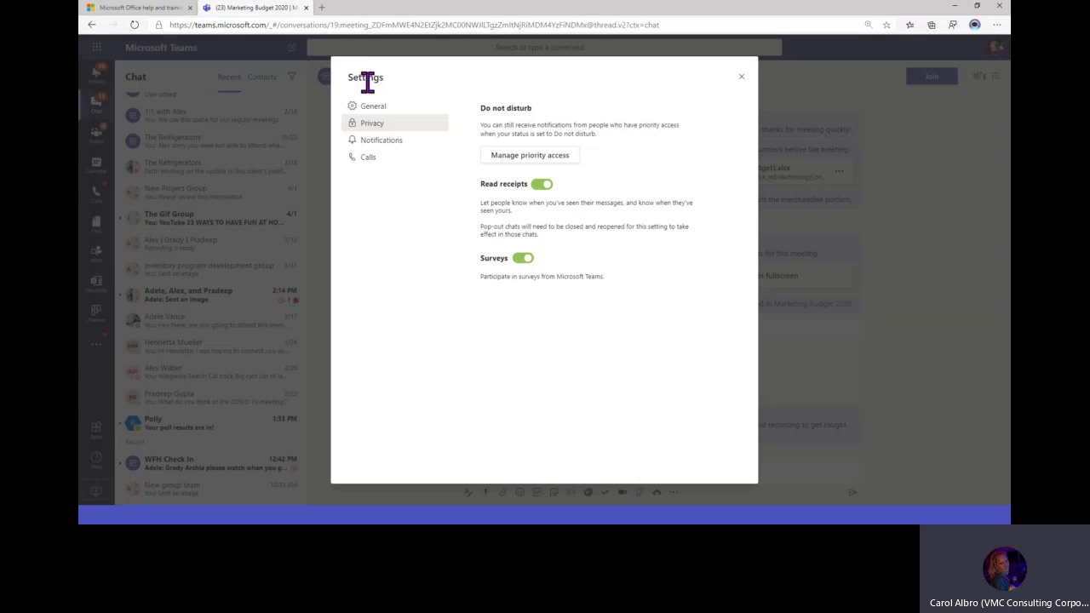
Examine the notification settings for mentions, messages, other activity and meetings, including the delivery choices for personal mentions
{"action": "left_click", "coordinate": [385, 143]}
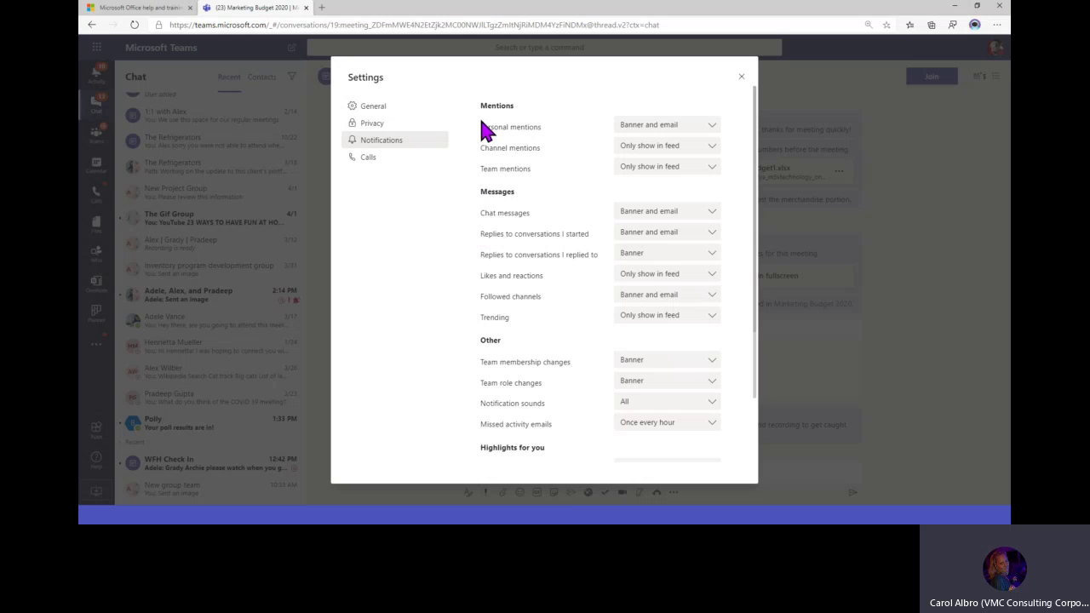
{"action": "scroll", "coordinate": [548, 258], "scroll_direction": "down", "scroll_amount": 3}
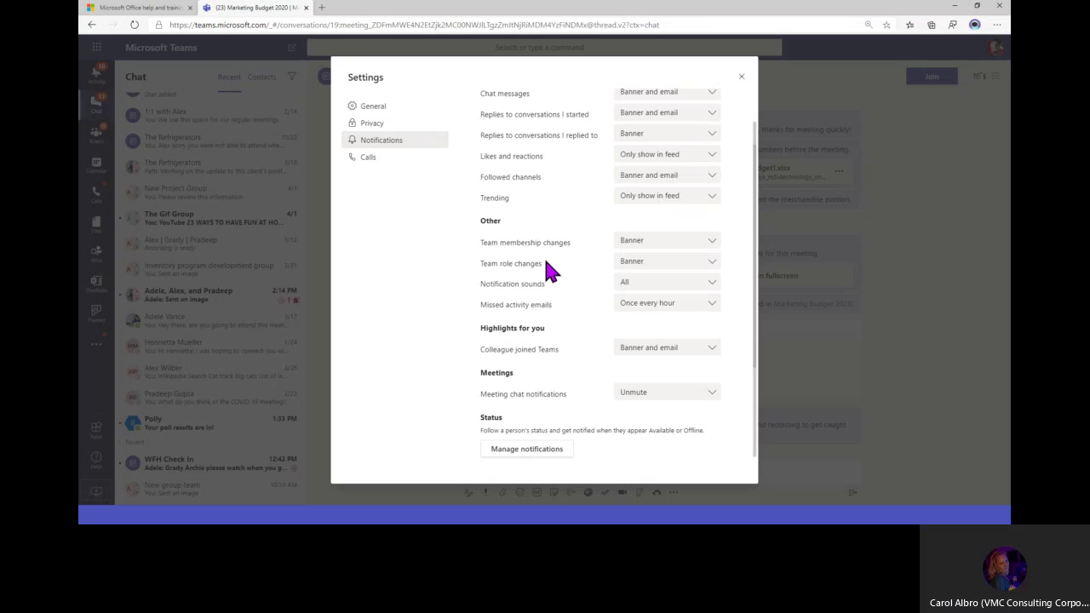
{"action": "scroll", "coordinate": [546, 264], "scroll_direction": "up", "scroll_amount": 1}
{"action": "scroll", "coordinate": [547, 266], "scroll_direction": "up", "scroll_amount": 1}
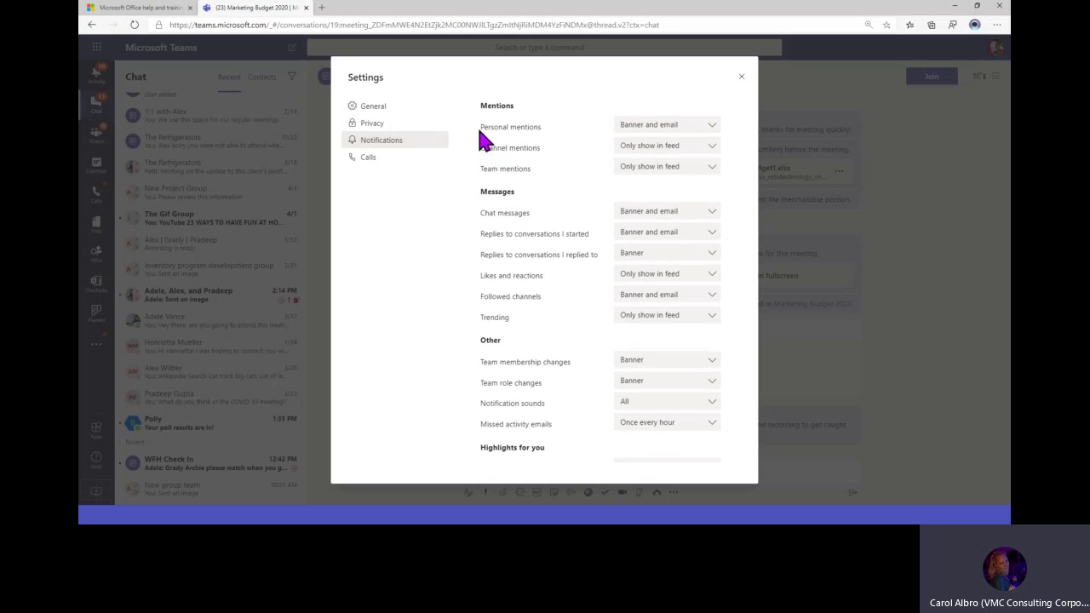
{"action": "left_click_drag", "start_coordinate": [481, 128], "coordinate": [545, 136]}
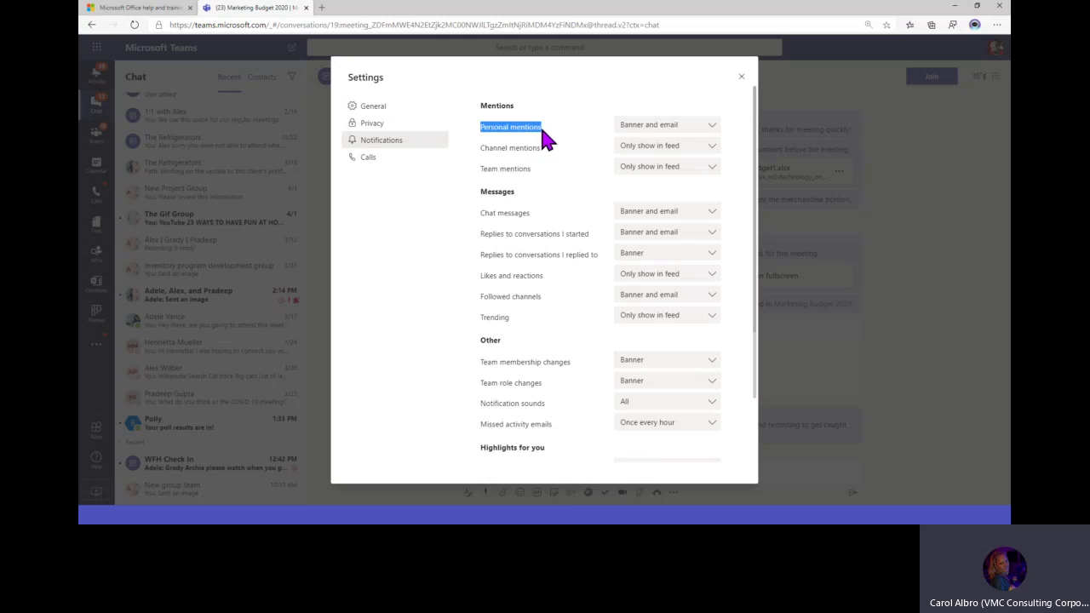
{"action": "left_click", "coordinate": [662, 129]}
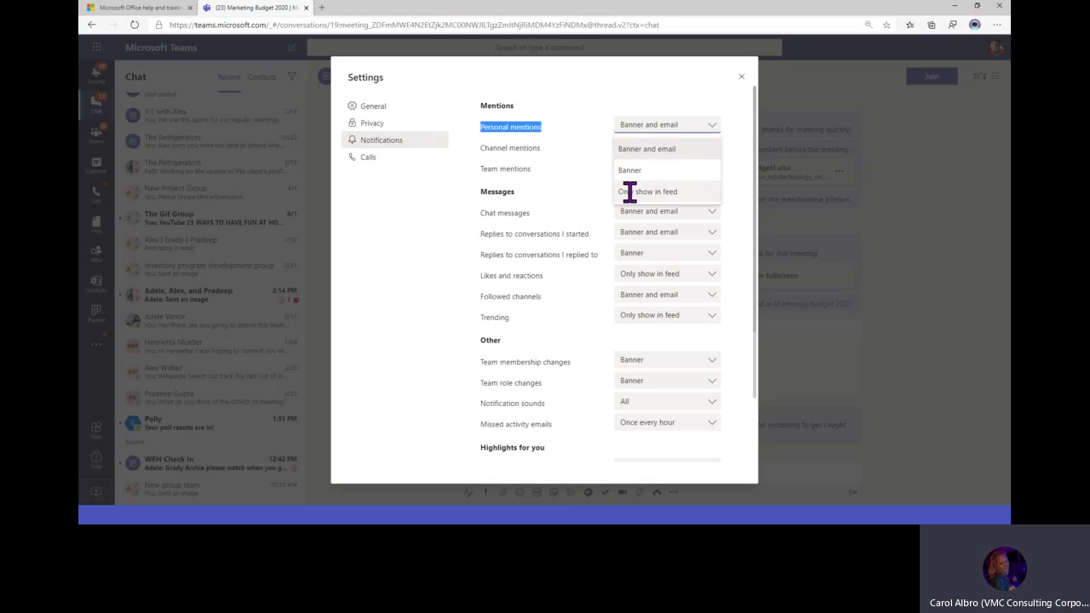
{"action": "left_click", "coordinate": [646, 129]}
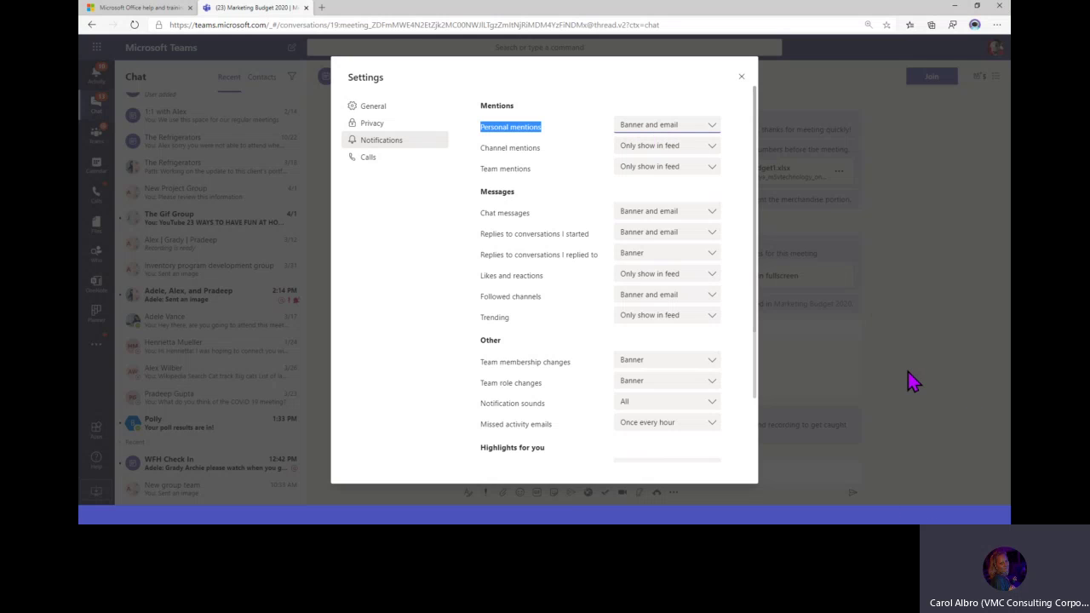
{"action": "left_click", "coordinate": [558, 146]}
{"action": "triple_click", "coordinate": [482, 152]}
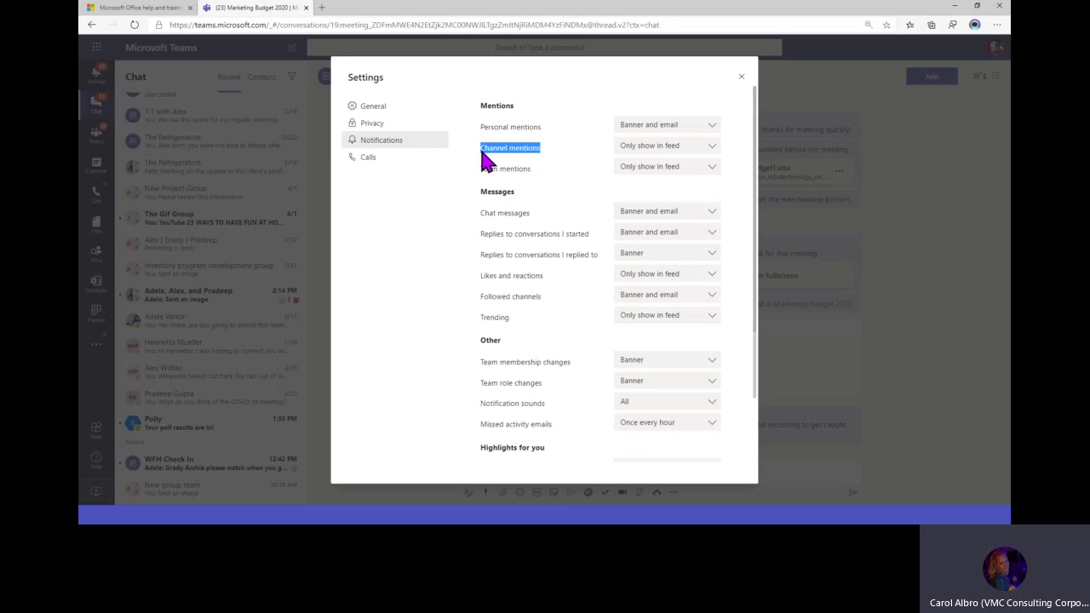
{"action": "left_click", "coordinate": [527, 148]}
{"action": "scroll", "coordinate": [535, 225], "scroll_direction": "down", "scroll_amount": 3}
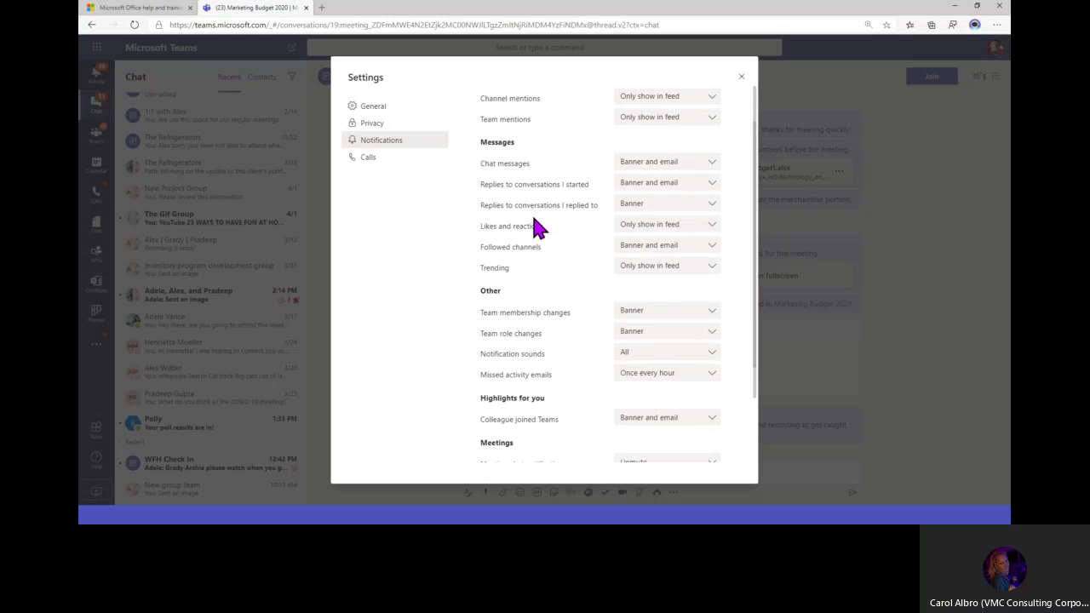
{"action": "scroll", "coordinate": [523, 244], "scroll_direction": "up", "scroll_amount": 1}
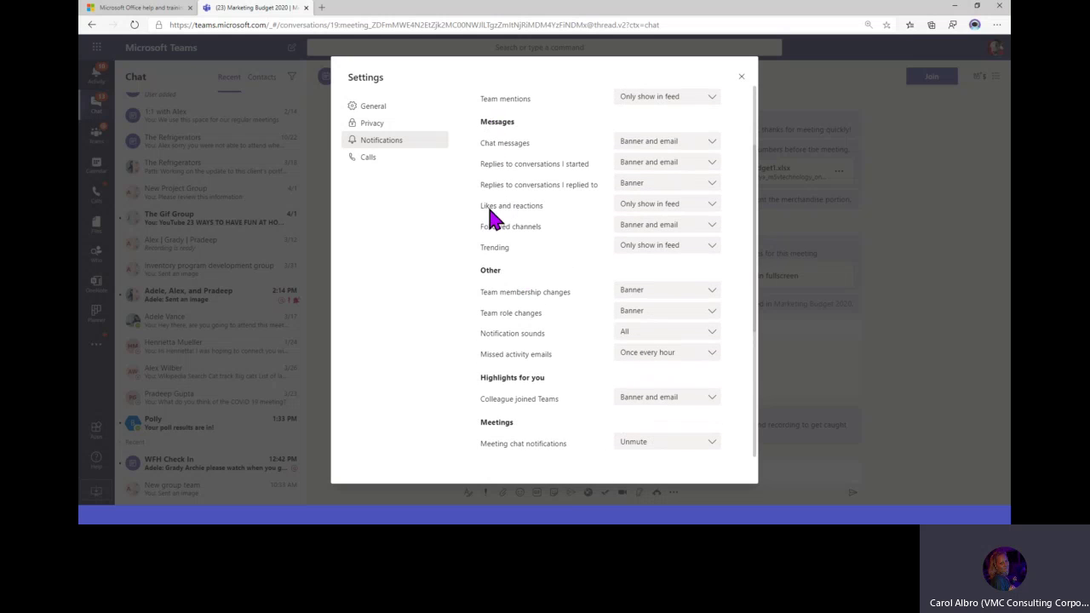
Review the call answering, voicemail and ringtone settings, and return to the start of the chat list
{"action": "left_click", "coordinate": [370, 166]}
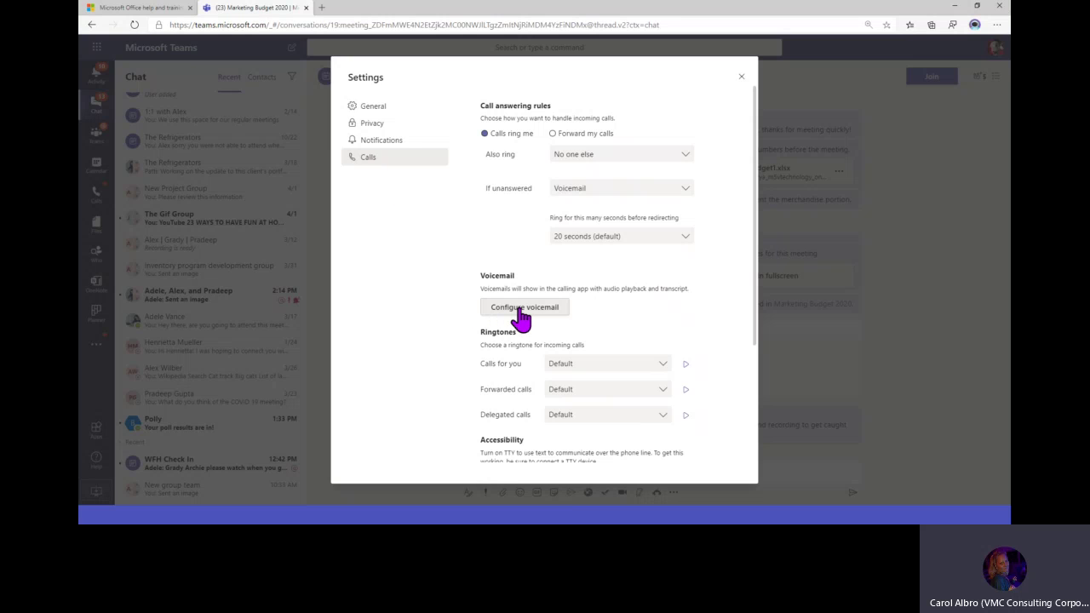
{"action": "left_click", "coordinate": [740, 78]}
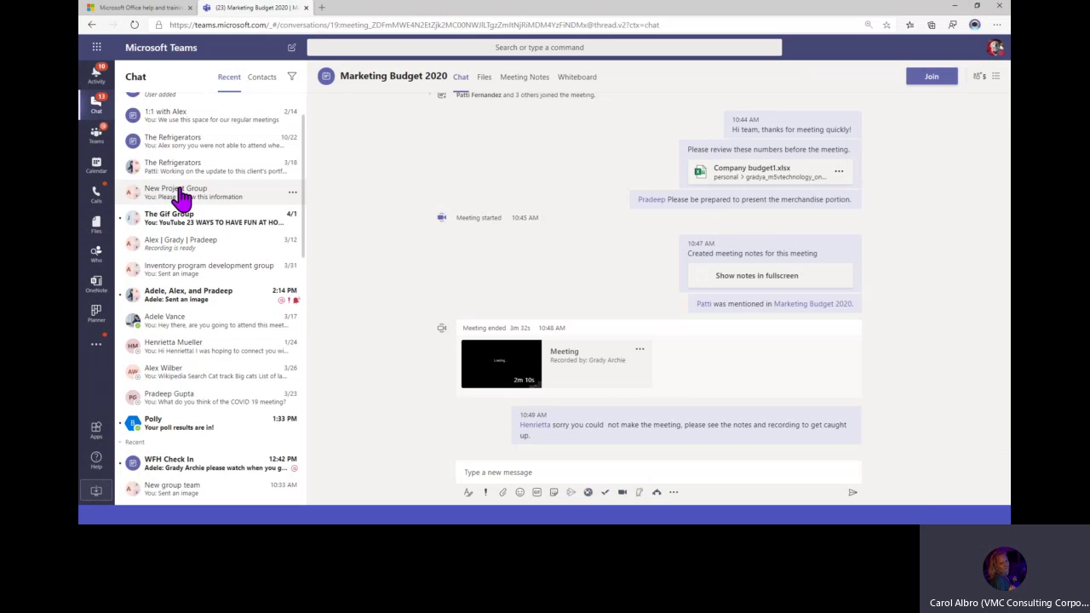
{"action": "scroll", "coordinate": [179, 192], "scroll_direction": "up", "scroll_amount": 2}
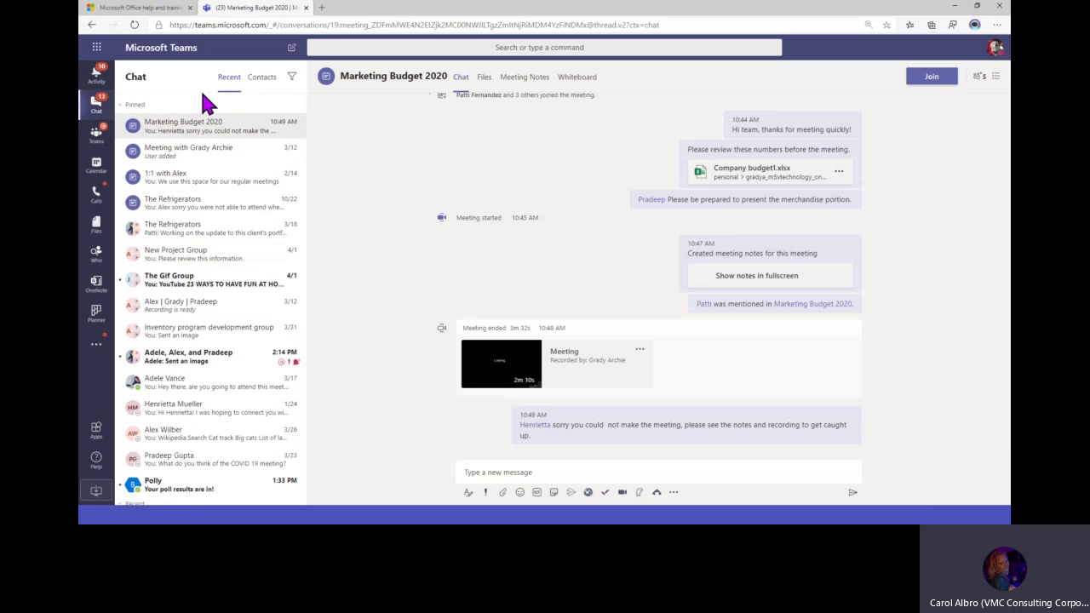
Collapse the pinned chats and look through the full list of recent chats, returning to its start
{"action": "left_click", "coordinate": [124, 106]}
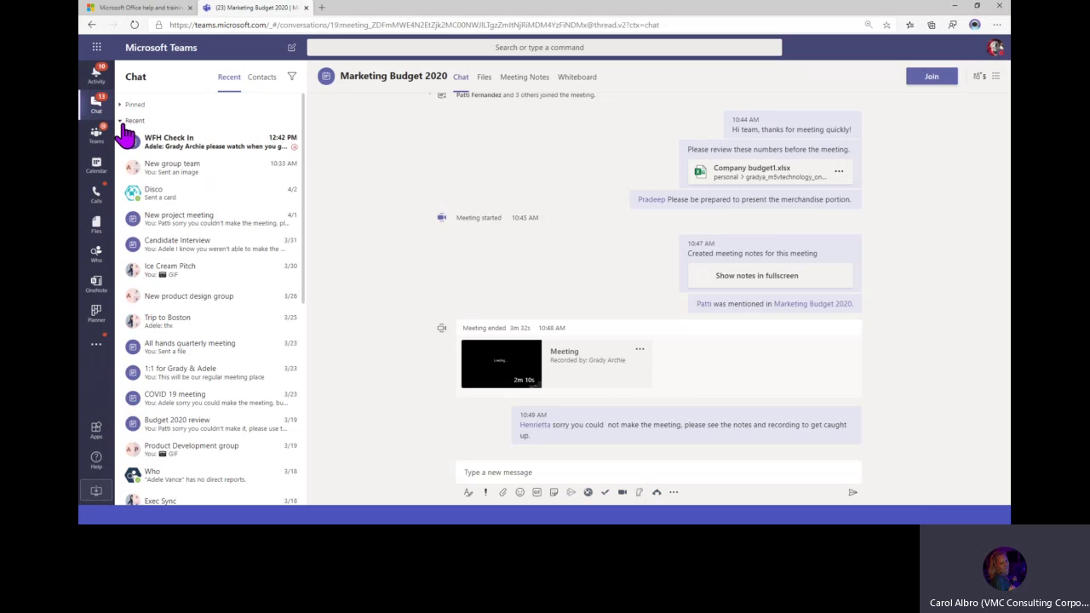
{"action": "left_click", "coordinate": [124, 122]}
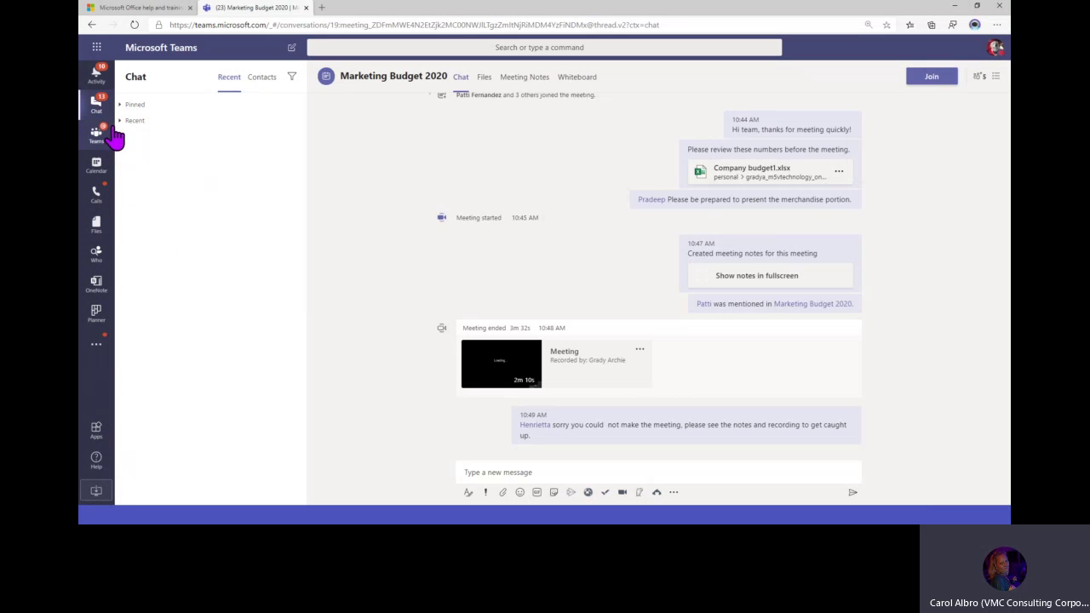
{"action": "left_click", "coordinate": [123, 122]}
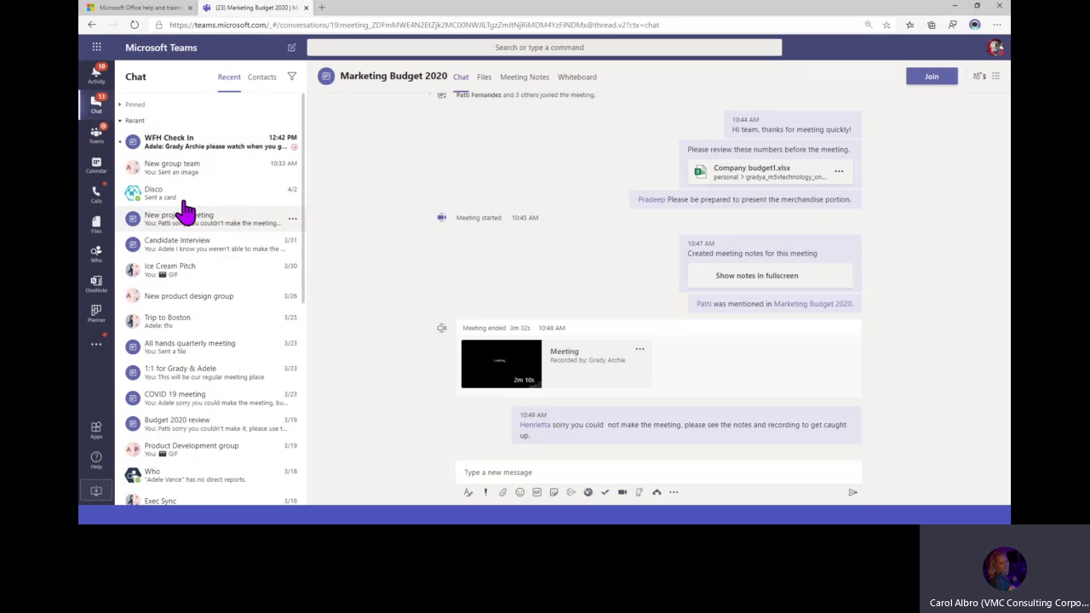
{"action": "scroll", "coordinate": [186, 212], "scroll_direction": "down", "scroll_amount": 15}
{"action": "scroll", "coordinate": [194, 229], "scroll_direction": "down", "scroll_amount": 15}
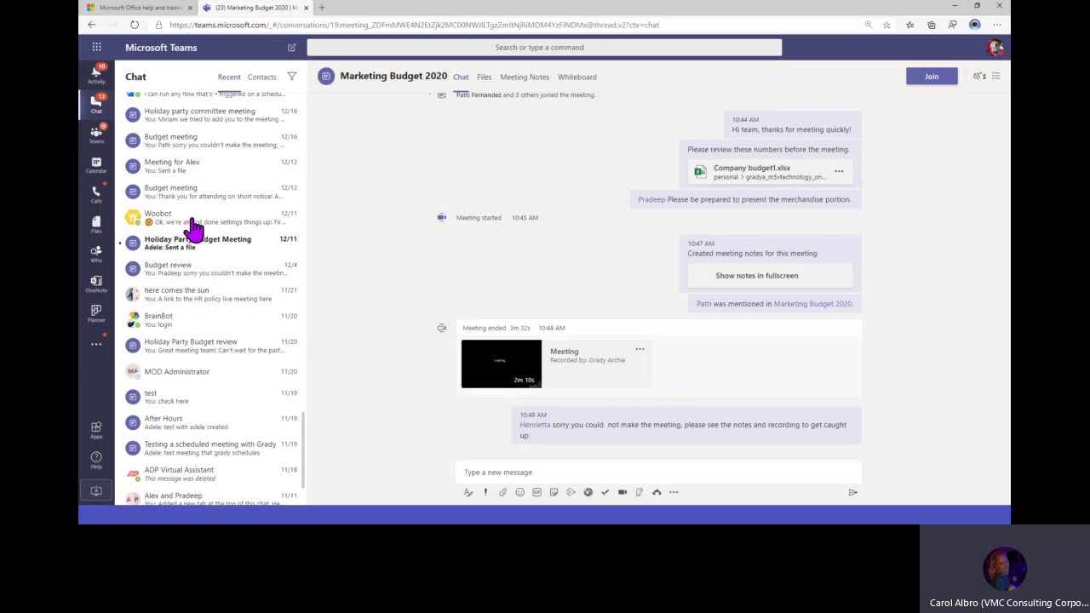
{"action": "scroll", "coordinate": [192, 228], "scroll_direction": "down", "scroll_amount": 2}
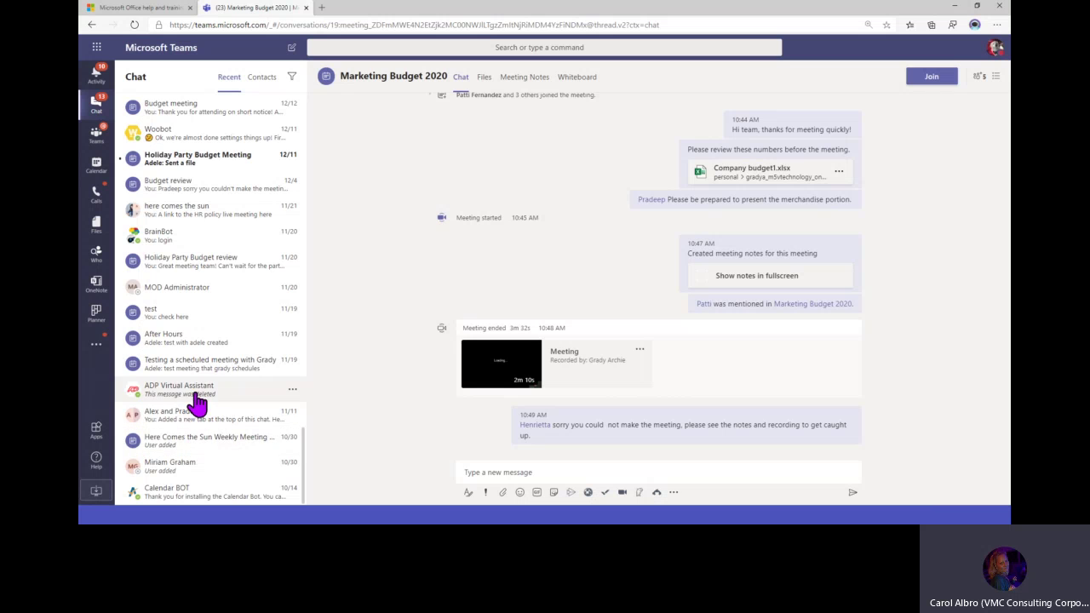
{"action": "scroll", "coordinate": [196, 402], "scroll_direction": "up", "scroll_amount": 15}
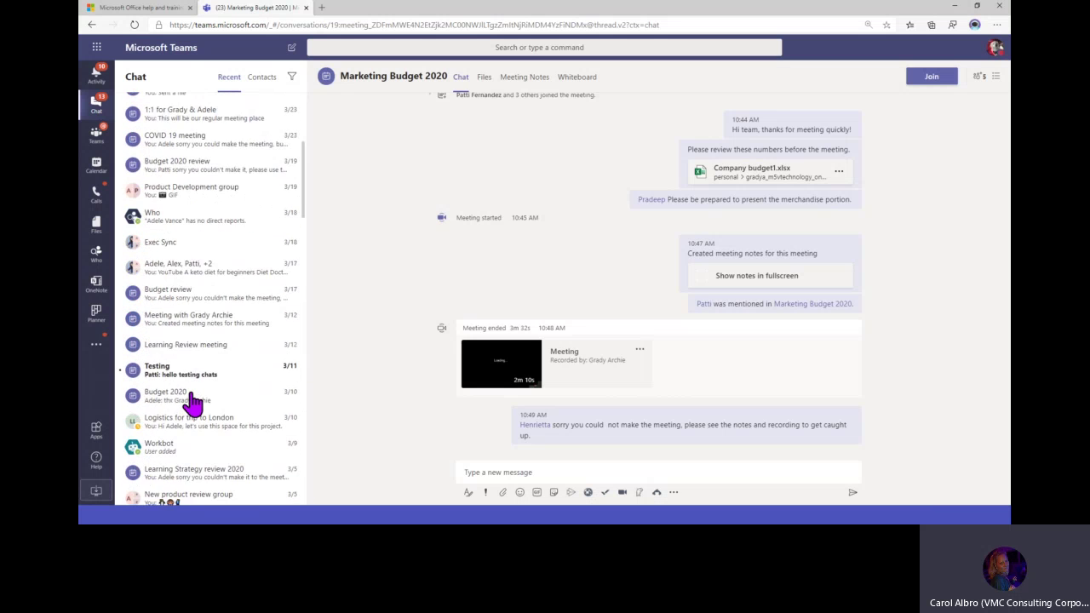
{"action": "scroll", "coordinate": [194, 402], "scroll_direction": "up", "scroll_amount": 5}
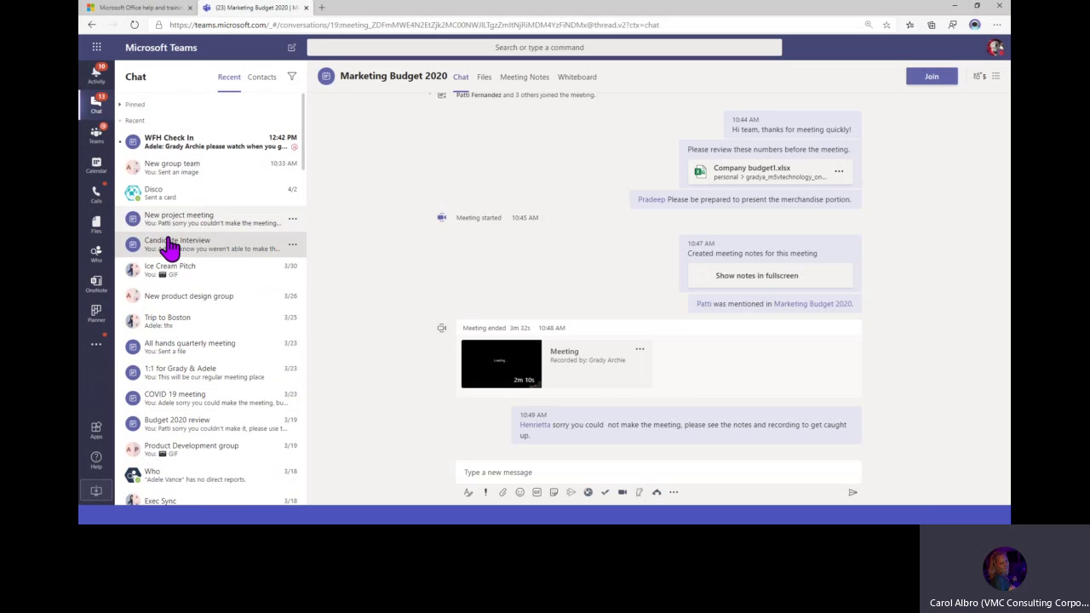
Open the Candidate Interview chat, and collapse and re-expand the recent chats
{"action": "left_click", "coordinate": [164, 249]}
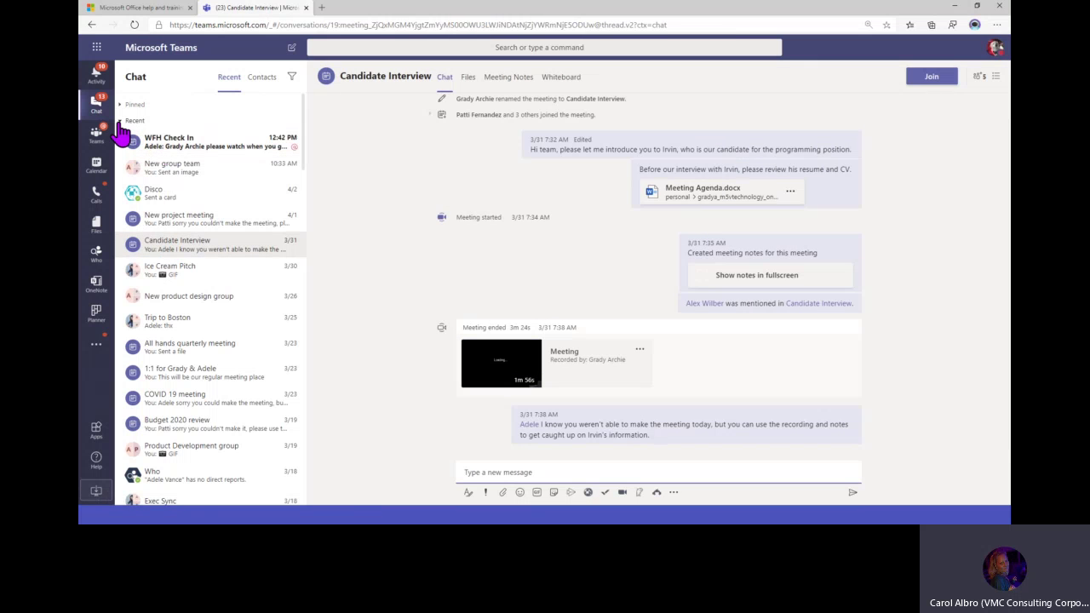
{"action": "left_click", "coordinate": [120, 122]}
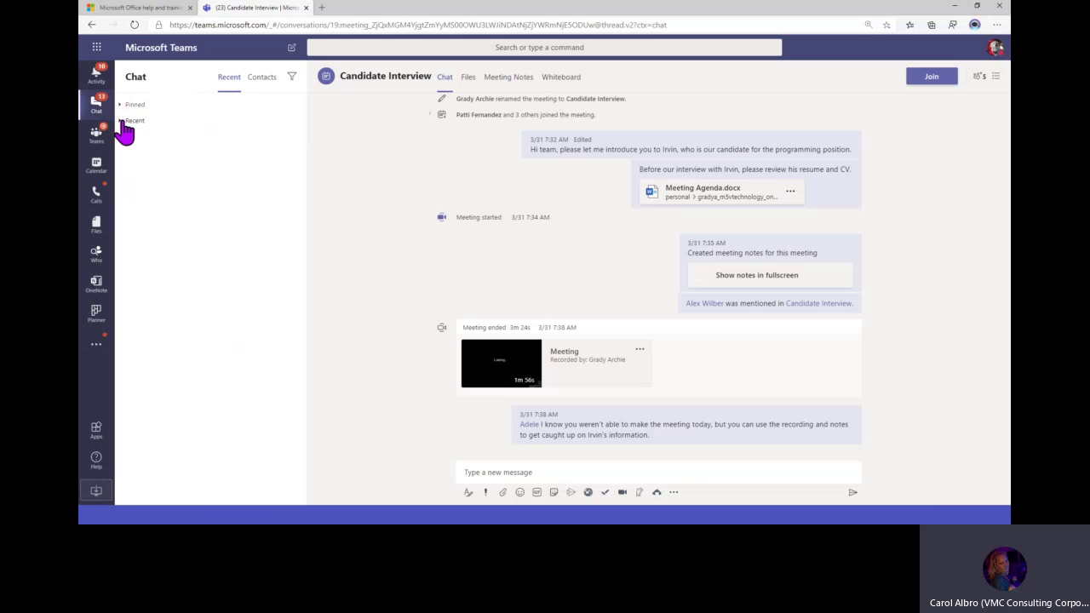
{"action": "left_click", "coordinate": [121, 122]}
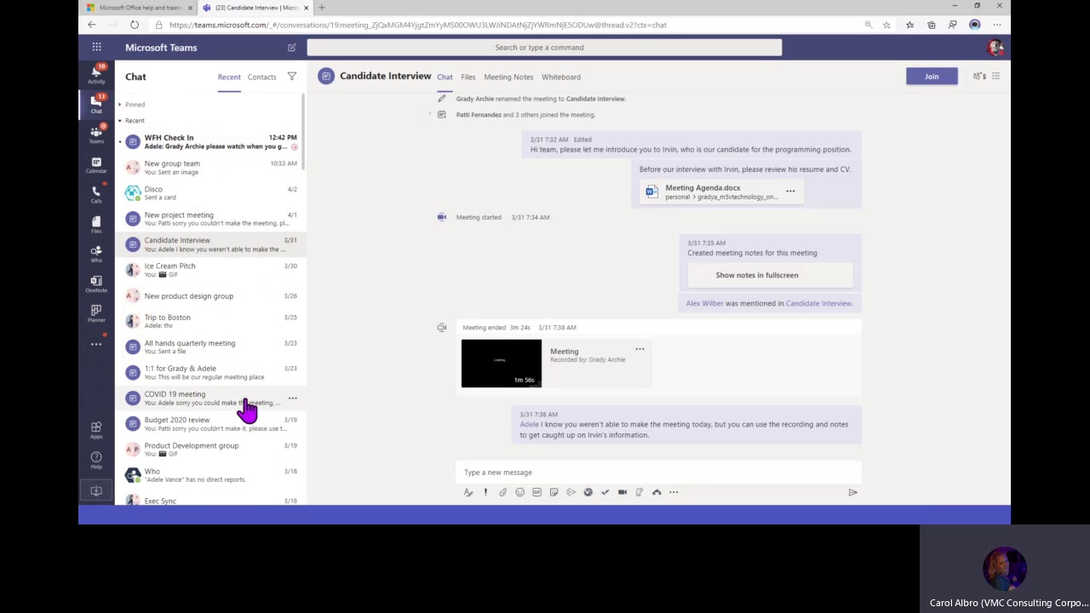
Review the options available for the Trip to Boston and Ice Cream Pitch chats, such as Pin, Mute and Hide
{"action": "left_click", "coordinate": [292, 324]}
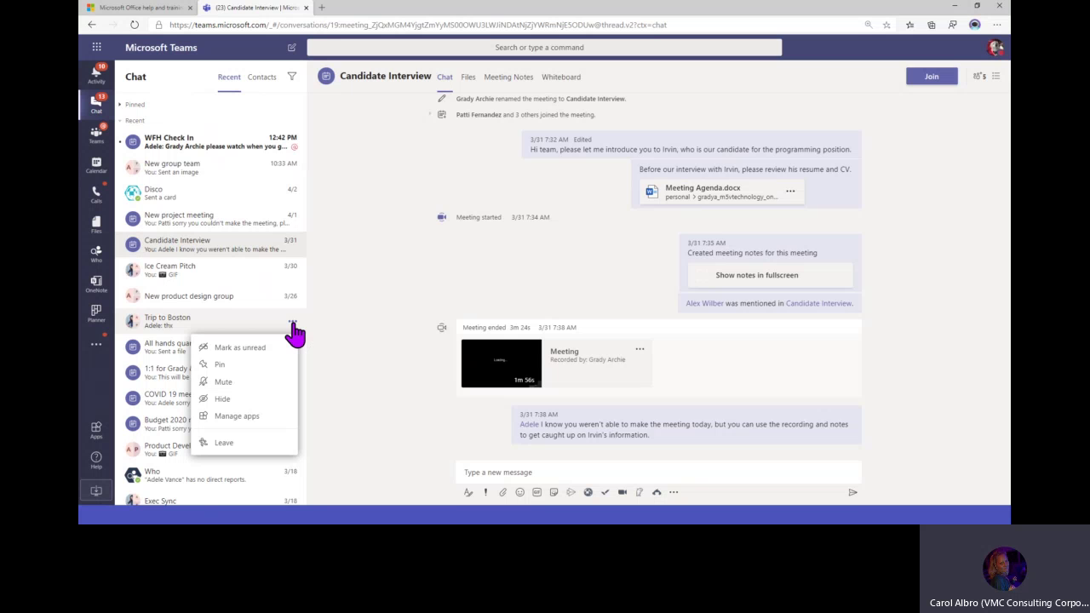
{"action": "left_click", "coordinate": [219, 367]}
{"action": "left_click", "coordinate": [663, 284]}
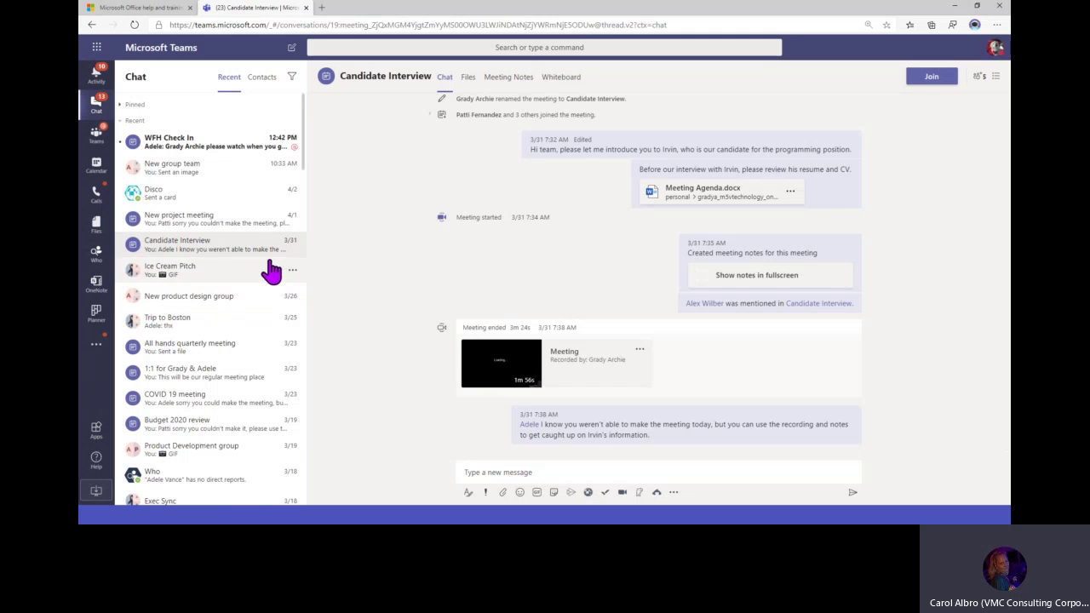
{"action": "left_click", "coordinate": [292, 270]}
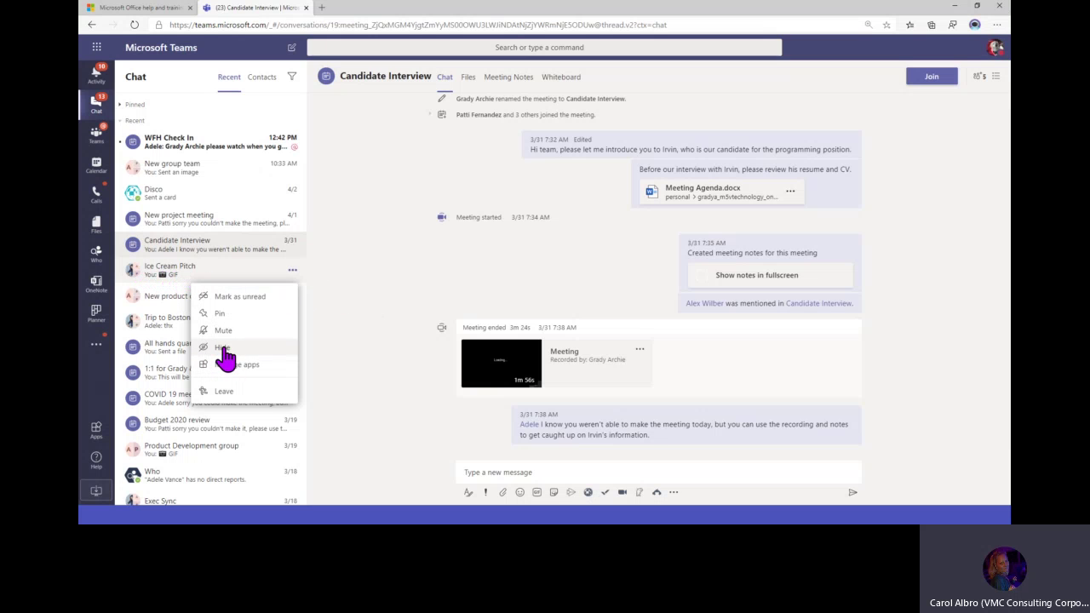
{"action": "left_click", "coordinate": [292, 277]}
Show only the pinned chats, and move The Gif Group to just above Polly and a contact's individual chat to below New Project Group
{"action": "left_click", "coordinate": [123, 120]}
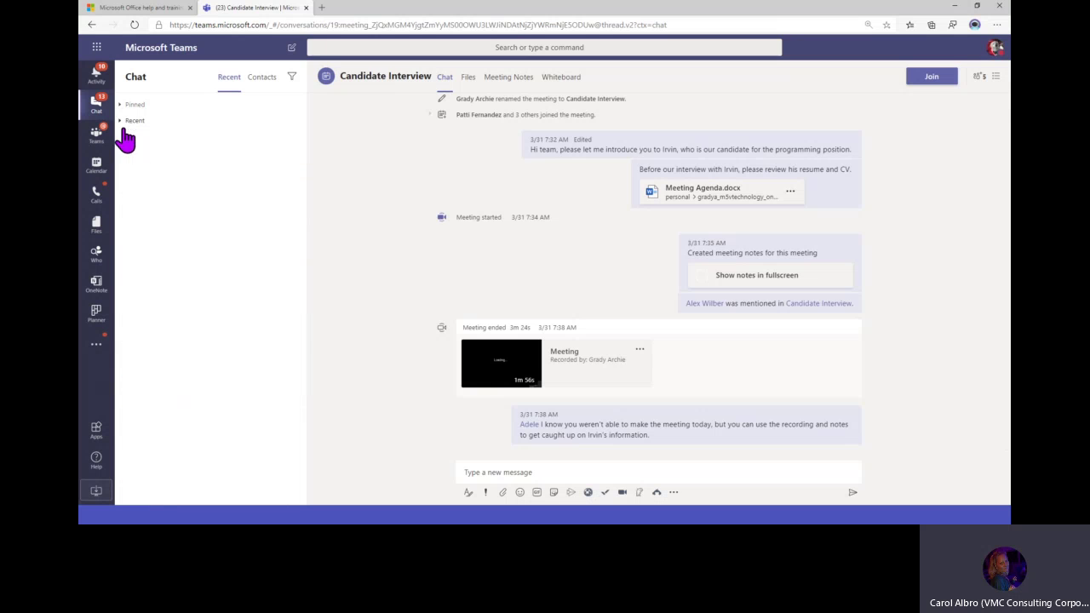
{"action": "left_click", "coordinate": [124, 106]}
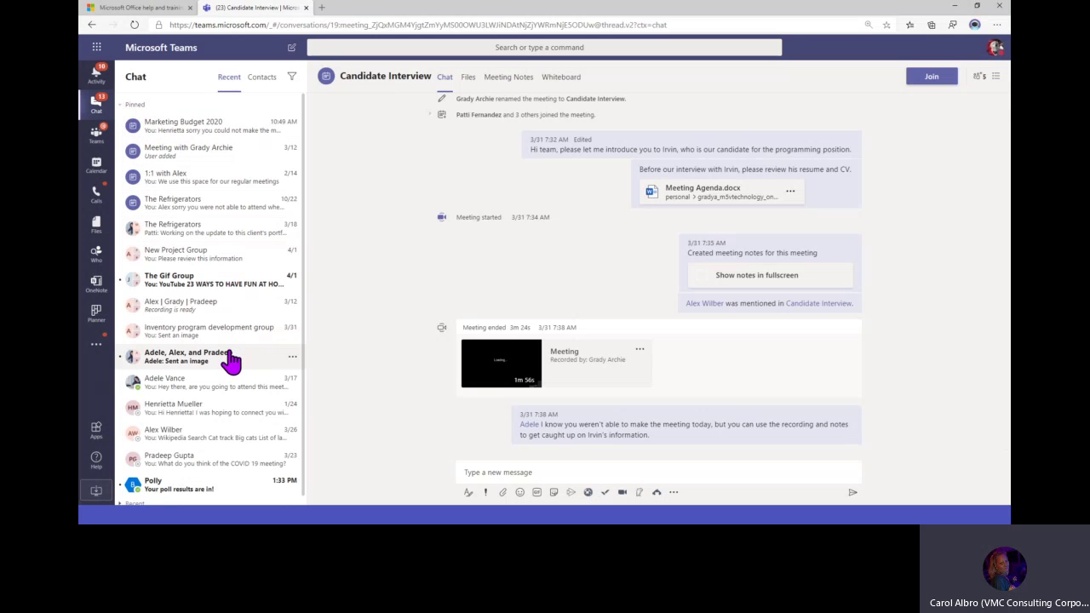
{"action": "mouse_move", "coordinate": [192, 313]}
{"action": "left_mouse_down"}
{"action": "mouse_move", "coordinate": [182, 120]}
{"action": "mouse_move", "coordinate": [187, 336]}
{"action": "mouse_move", "coordinate": [175, 440]}
{"action": "mouse_move", "coordinate": [175, 183]}
{"action": "mouse_move", "coordinate": [182, 304]}
{"action": "left_mouse_up"}
{"action": "left_click_drag", "start_coordinate": [175, 463], "coordinate": [189, 272]}
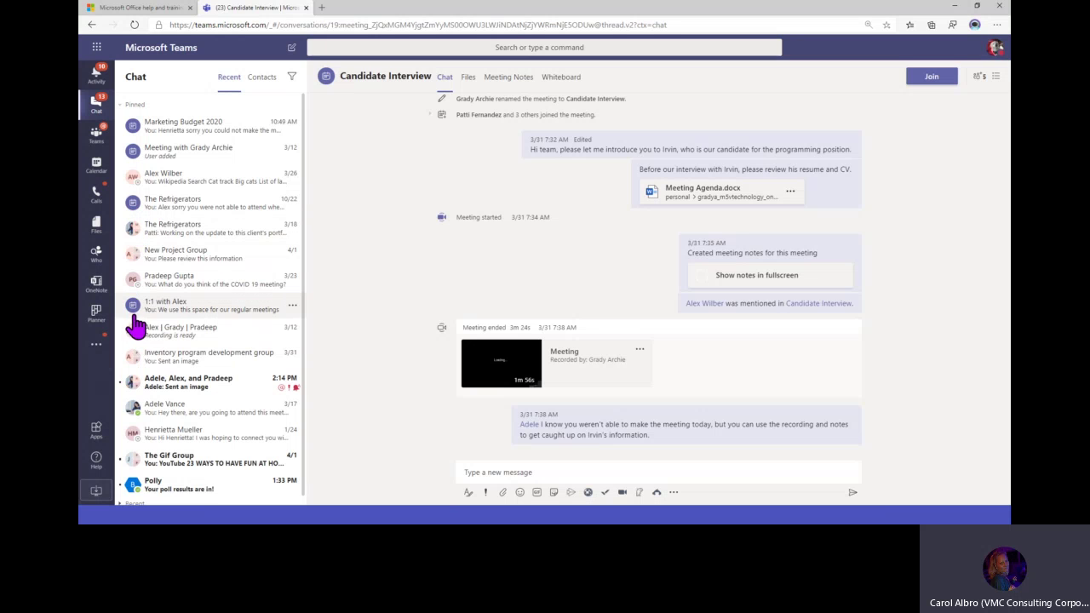
Put the 1:1 meeting chat first among the pinned chats and group the individual contacts' chats above The Gif Group
{"action": "left_click_drag", "start_coordinate": [142, 312], "coordinate": [160, 128]}
{"action": "left_click_drag", "start_coordinate": [171, 230], "coordinate": [182, 188]}
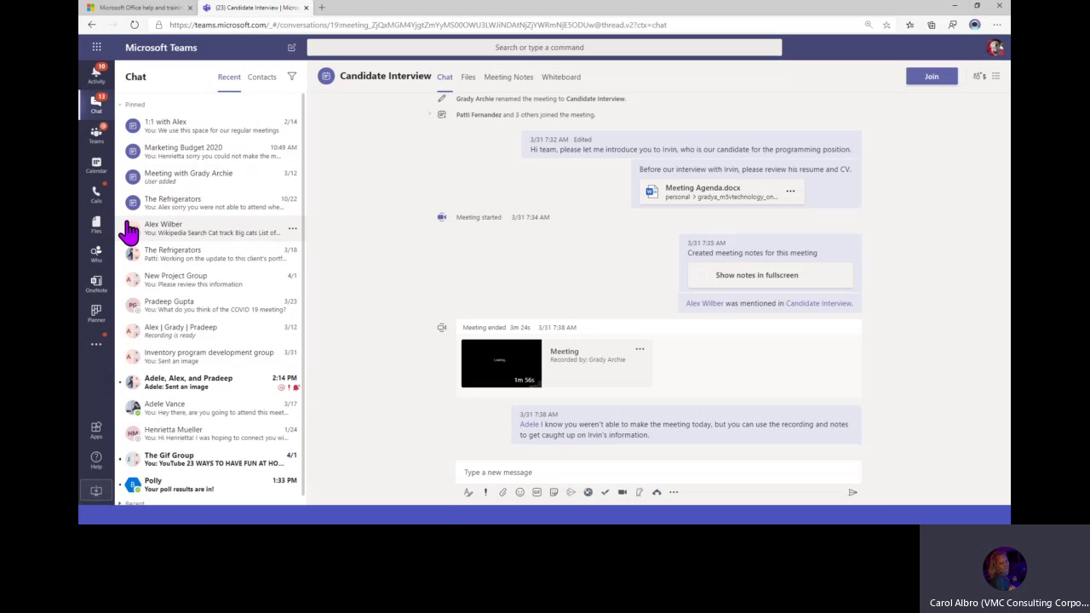
{"action": "mouse_move", "coordinate": [136, 241]}
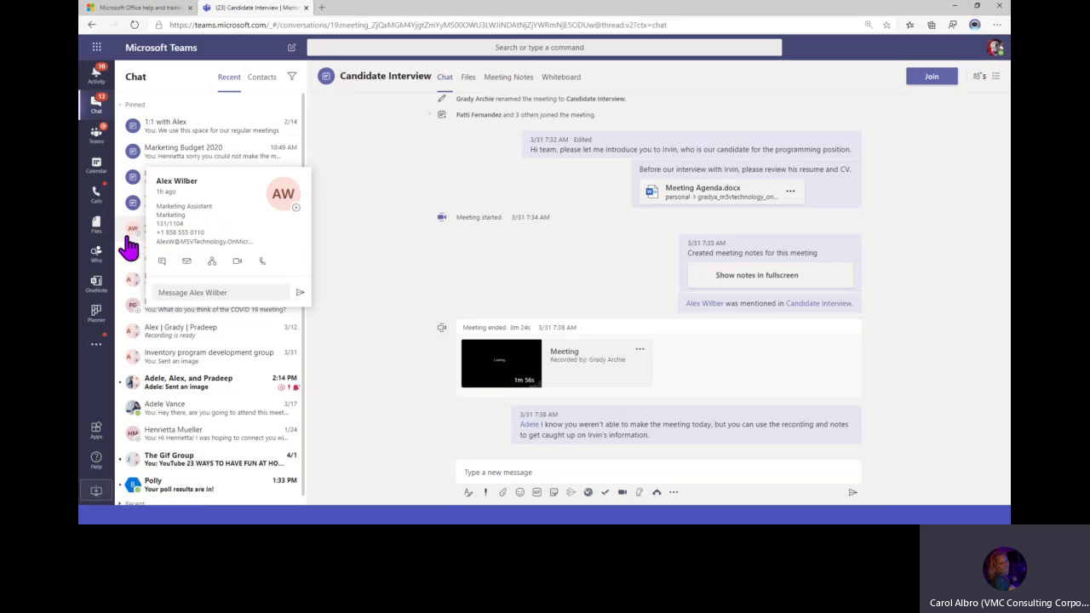
{"action": "left_click_drag", "start_coordinate": [178, 239], "coordinate": [190, 439]}
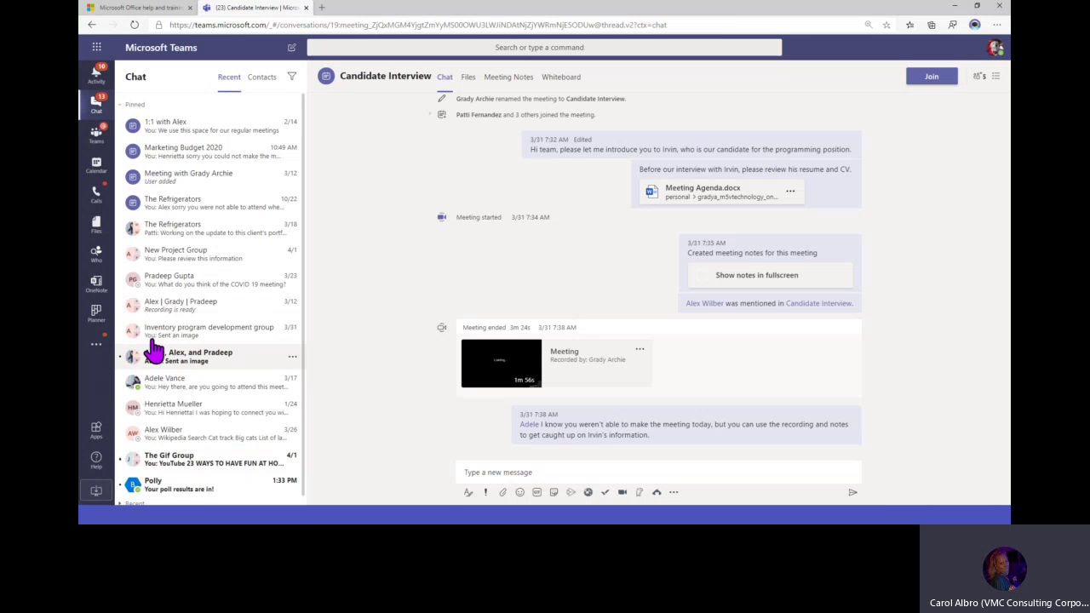
{"action": "left_click_drag", "start_coordinate": [154, 286], "coordinate": [162, 384]}
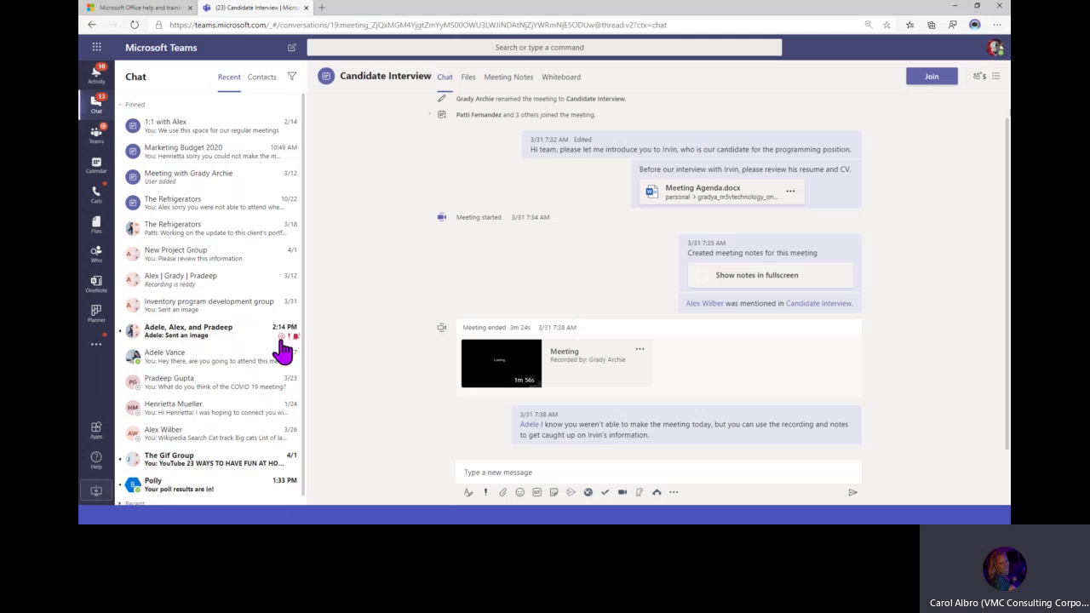
Open the chat with the third person in the Favorites contact group and look through its earlier messages
{"action": "left_click", "coordinate": [264, 86]}
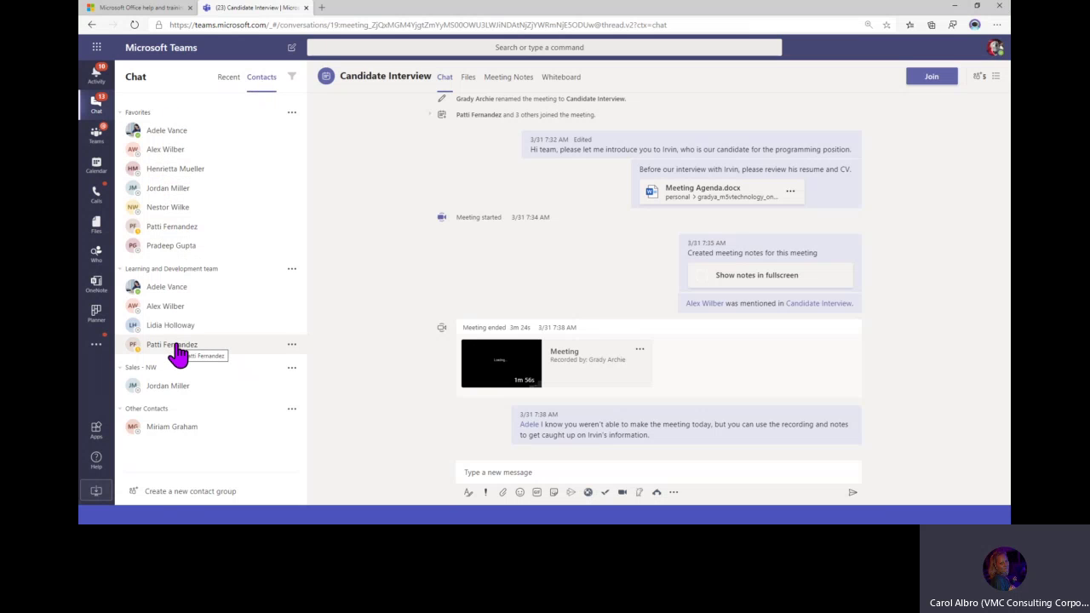
{"action": "left_click", "coordinate": [176, 173]}
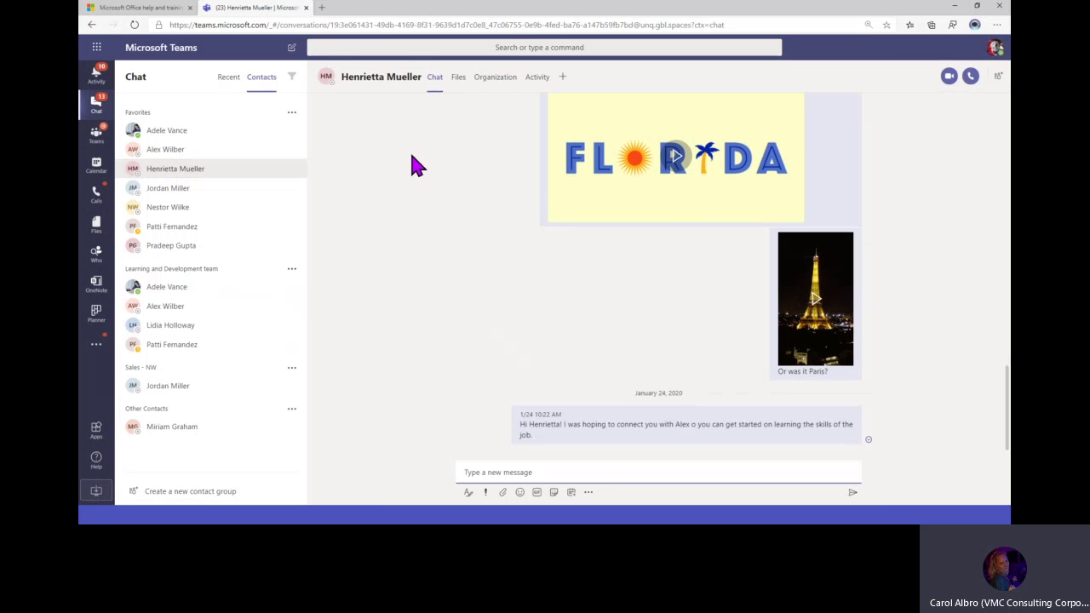
{"action": "scroll", "coordinate": [676, 236], "scroll_direction": "up", "scroll_amount": 15}
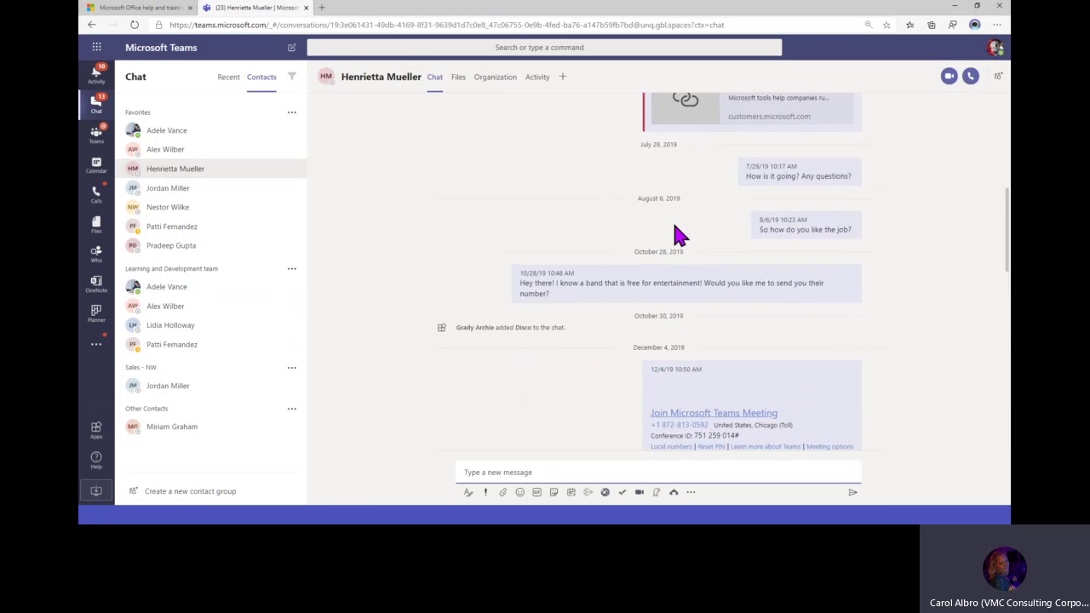
{"action": "scroll", "coordinate": [676, 236], "scroll_direction": "up", "scroll_amount": 5}
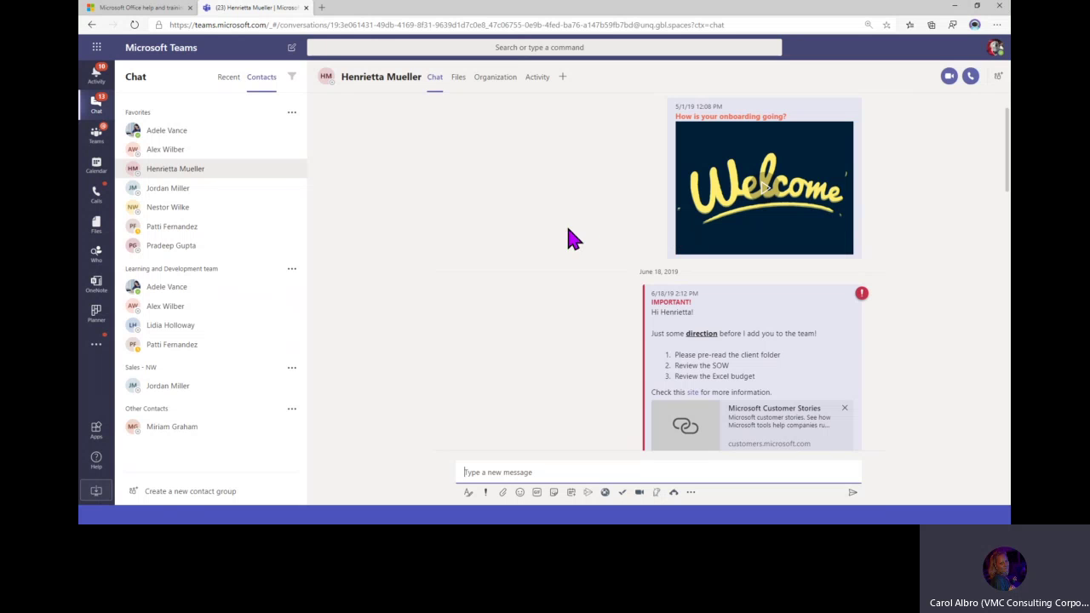
Compare the recent chats with the contact groups, finishing on the recent chats
{"action": "left_click", "coordinate": [227, 79]}
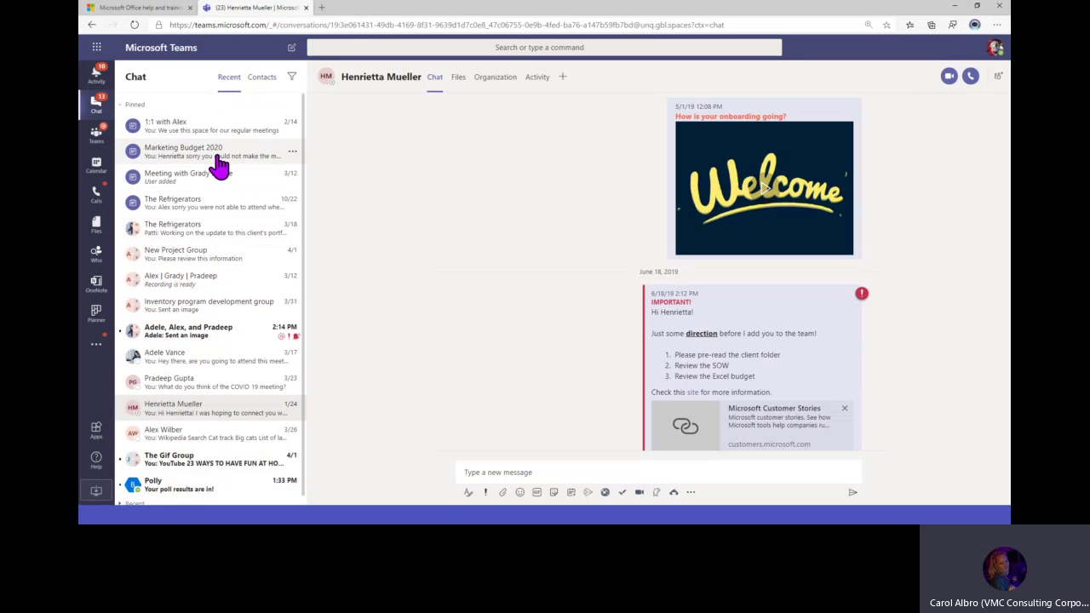
{"action": "left_click", "coordinate": [263, 79]}
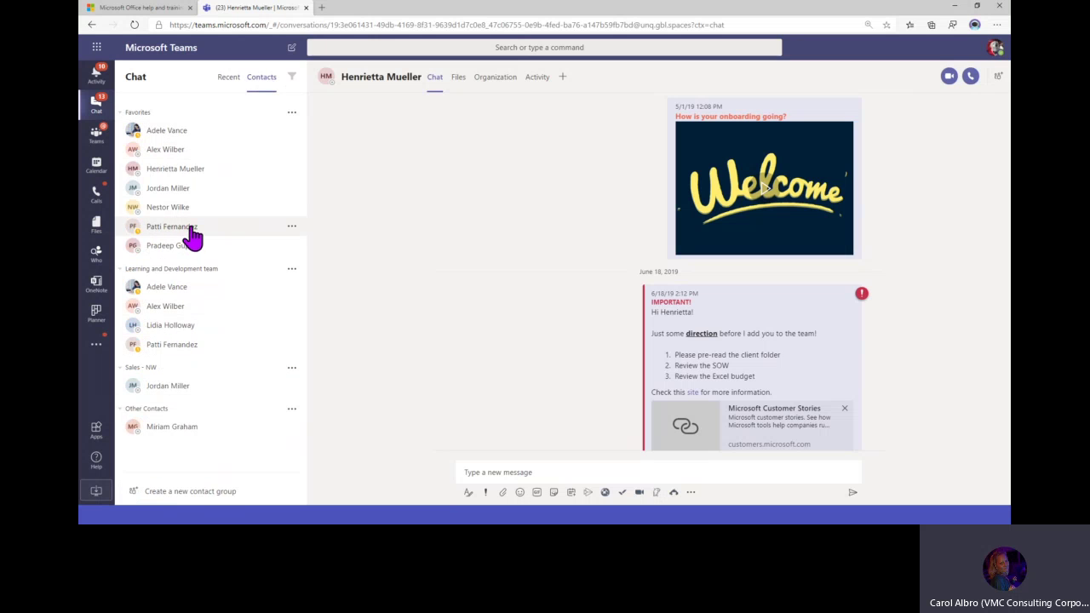
{"action": "left_click", "coordinate": [230, 82]}
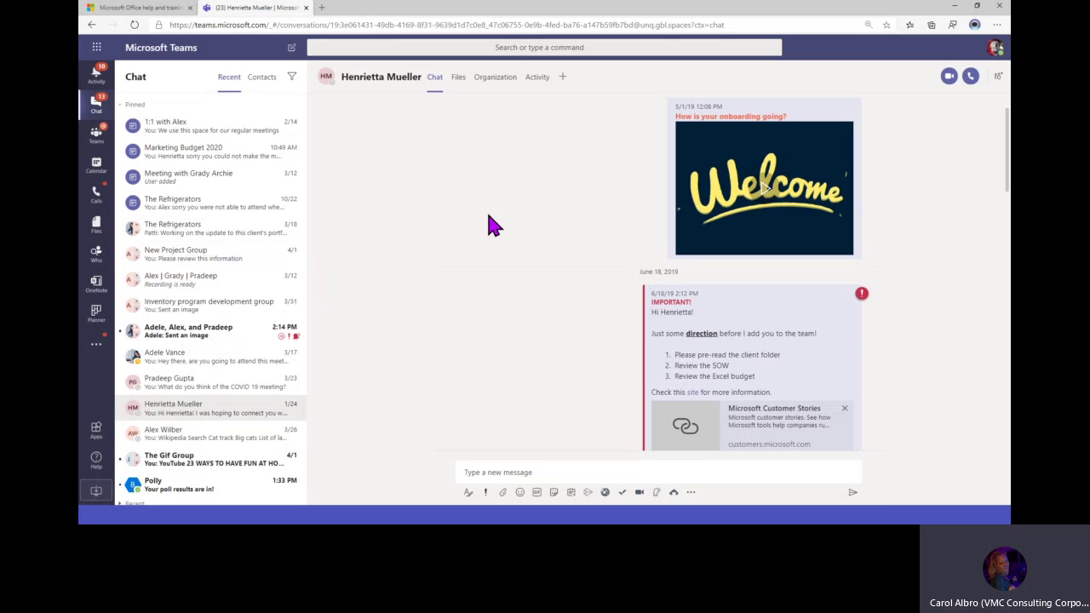
Start a new chat addressed to the Marketing Assistant, look back through the earlier messages, and get ready to write a message
{"action": "left_click", "coordinate": [293, 50]}
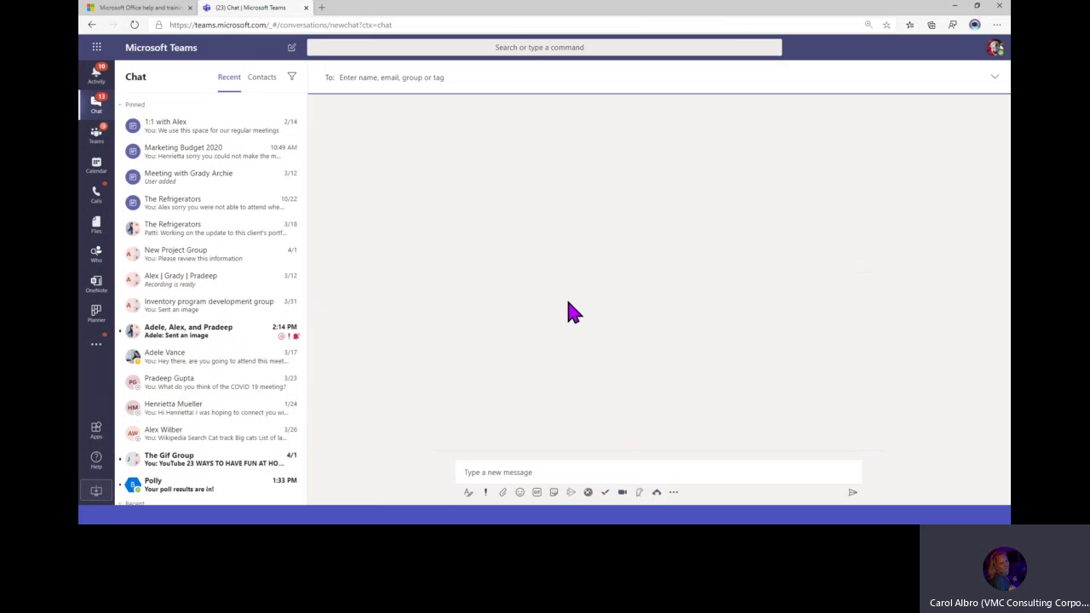
{"action": "type", "text": "Alex"}
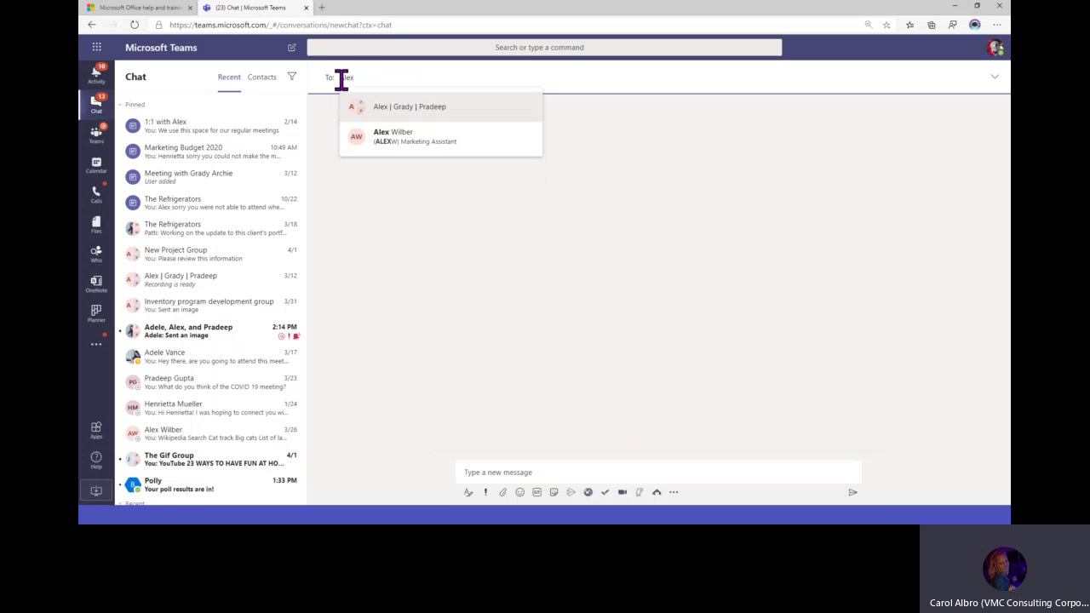
{"action": "left_click", "coordinate": [389, 139]}
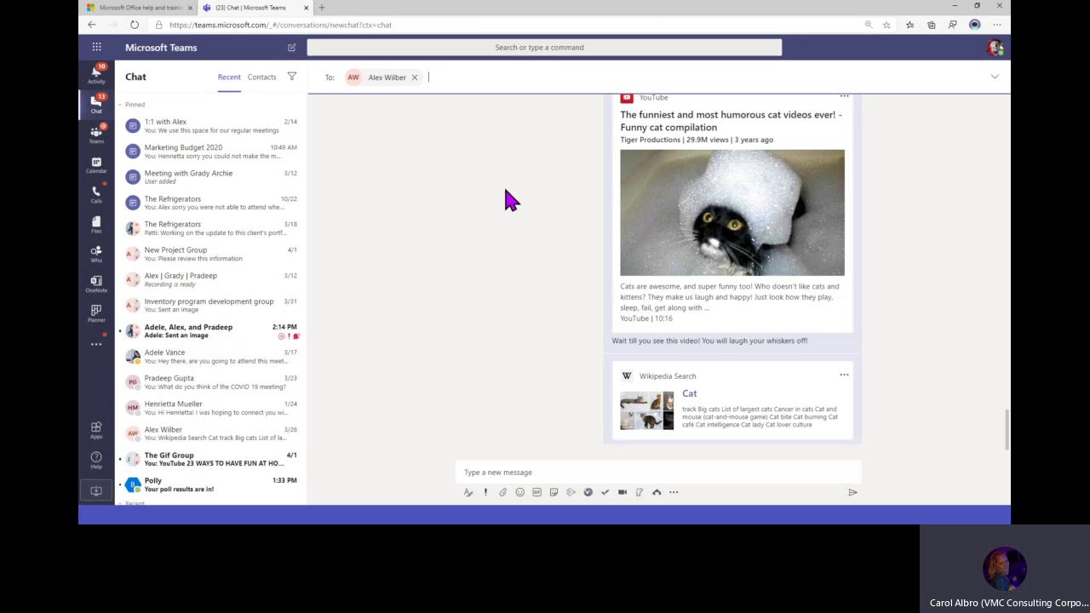
{"action": "scroll", "coordinate": [738, 336], "scroll_direction": "up", "scroll_amount": 15}
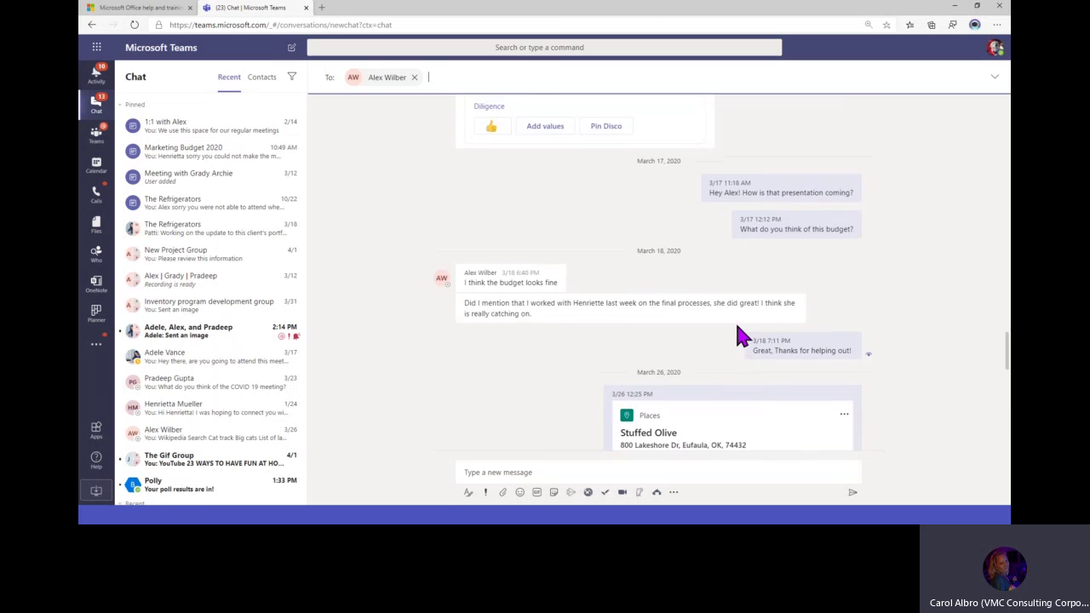
{"action": "scroll", "coordinate": [737, 337], "scroll_direction": "up", "scroll_amount": 10}
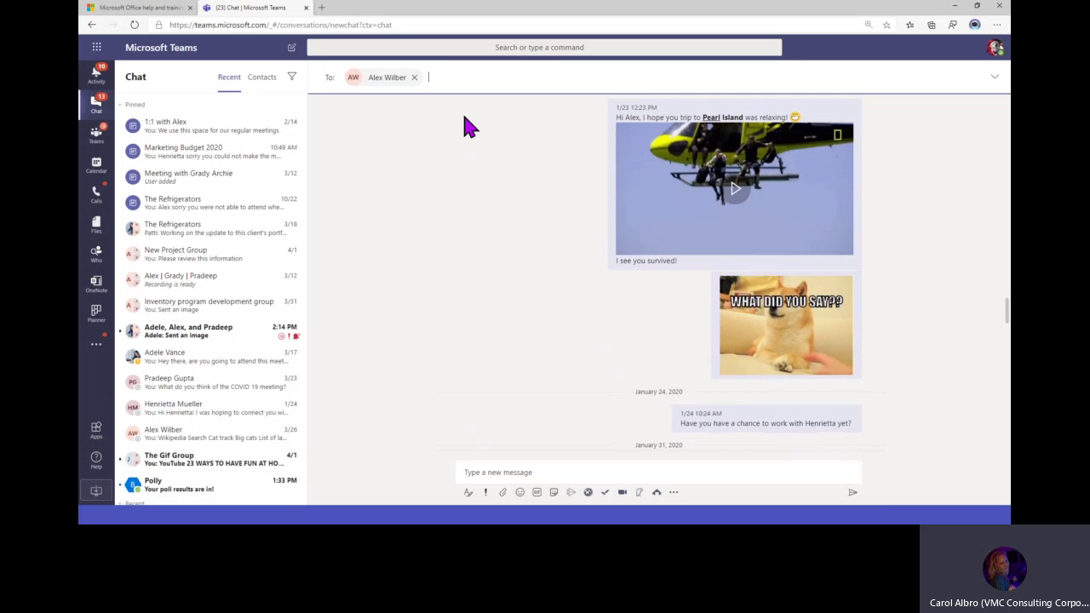
{"action": "left_click", "coordinate": [597, 472]}
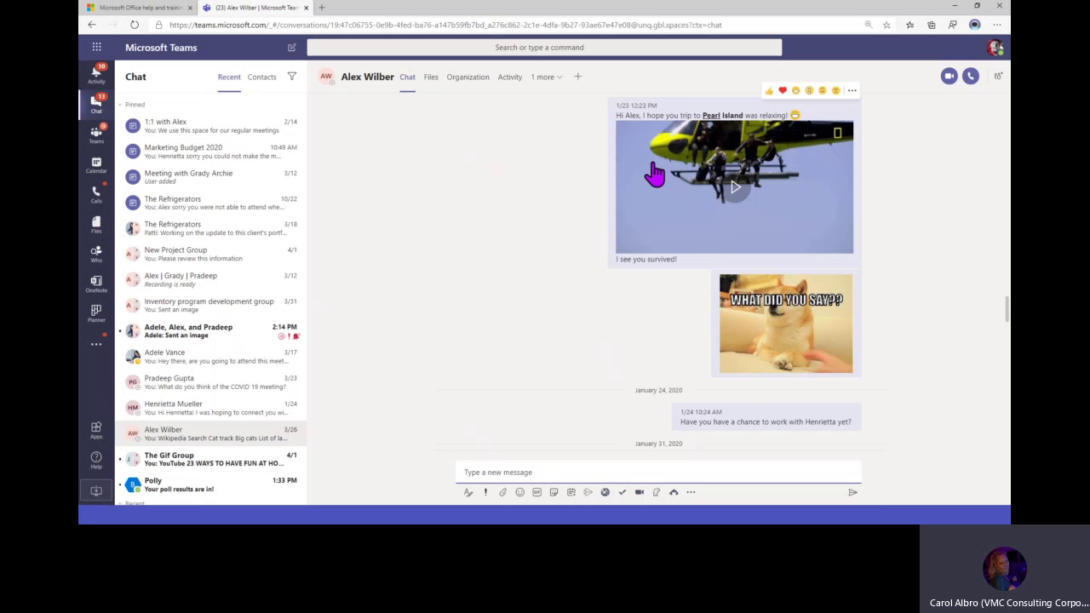
View the Marketing Assistant's position in the organization chart from the open chat
{"action": "mouse_move", "coordinate": [390, 81]}
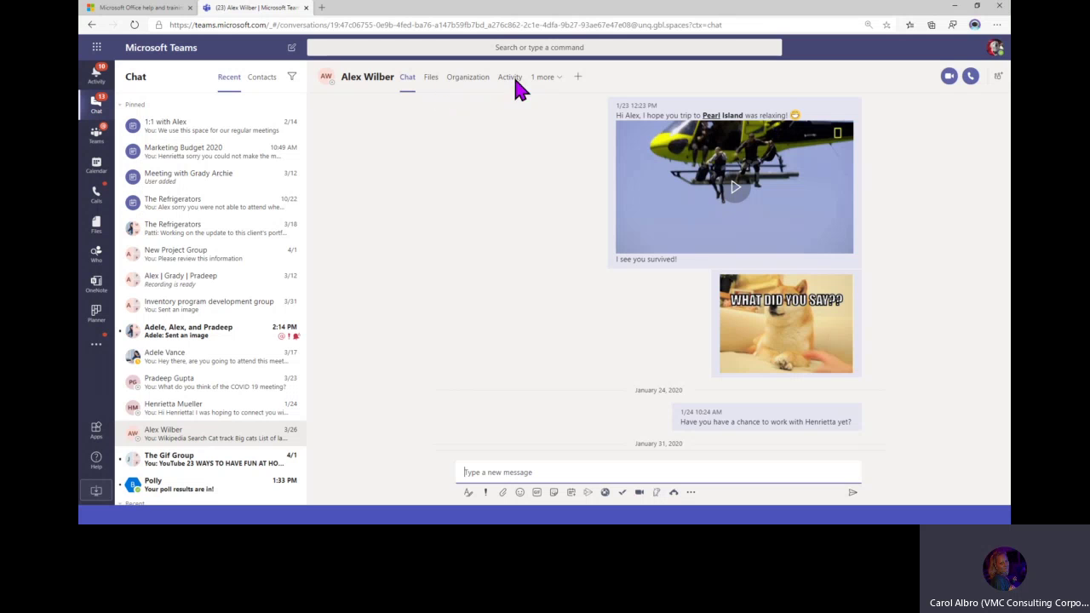
{"action": "left_click", "coordinate": [469, 81]}
{"action": "mouse_move", "coordinate": [608, 228]}
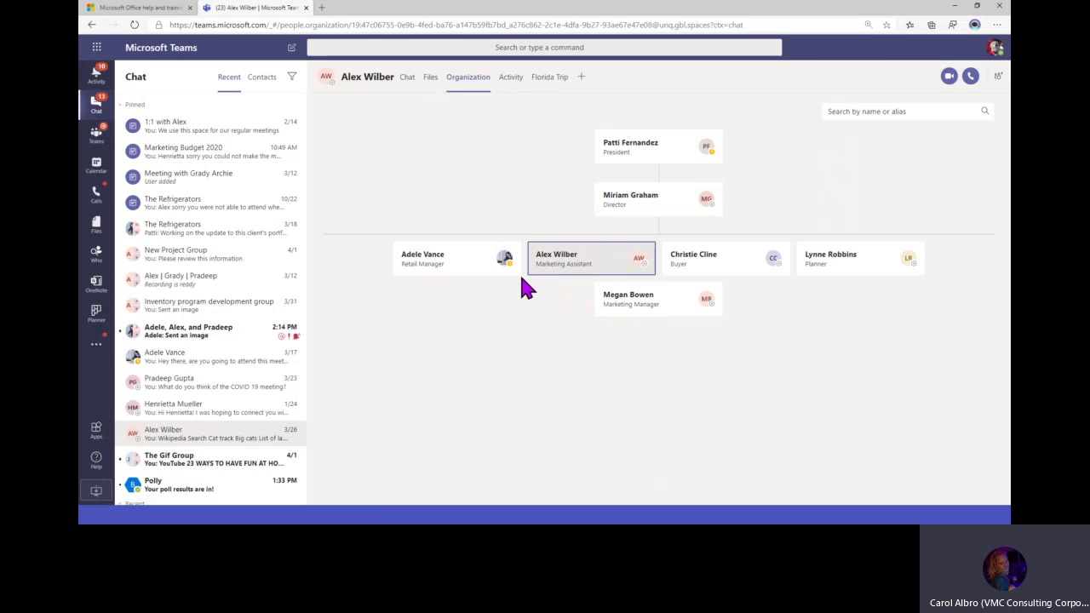
{"action": "left_click", "coordinate": [510, 85]}
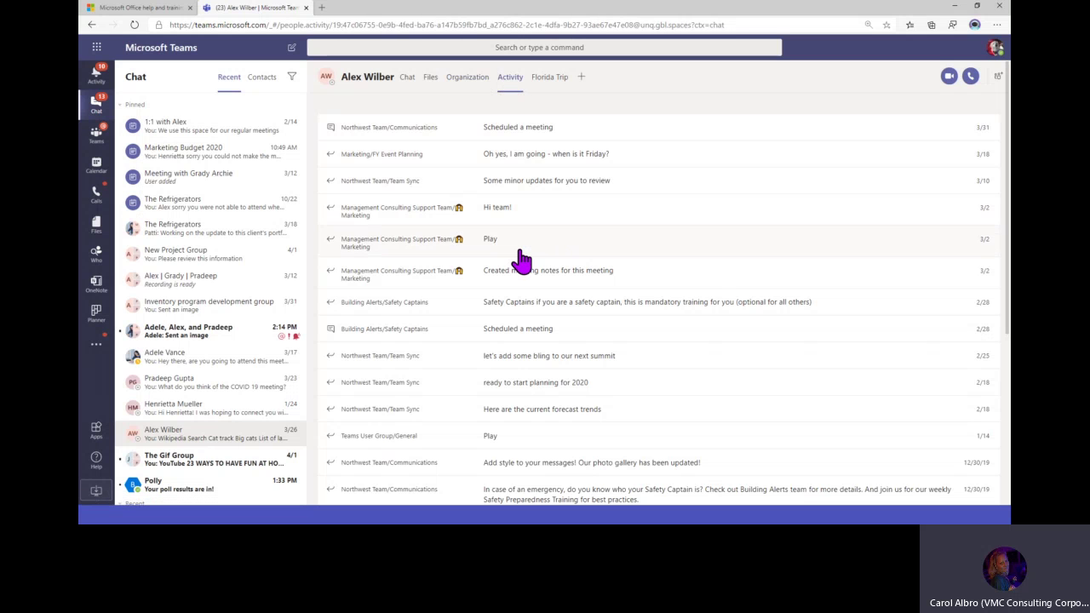
{"action": "scroll", "coordinate": [522, 262], "scroll_direction": "down", "scroll_amount": 5}
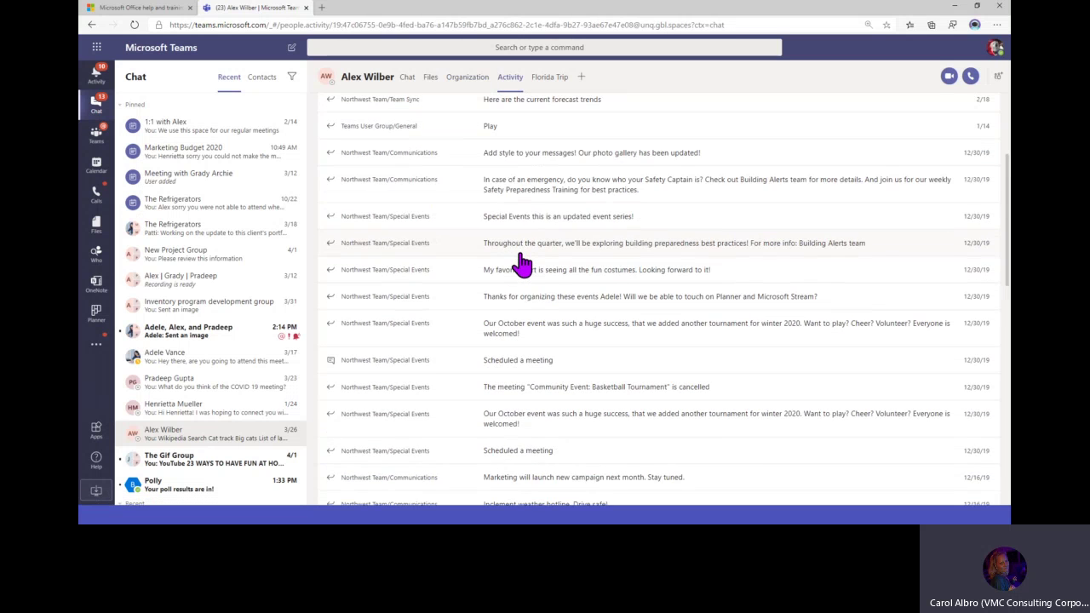
{"action": "scroll", "coordinate": [522, 264], "scroll_direction": "down", "scroll_amount": 2}
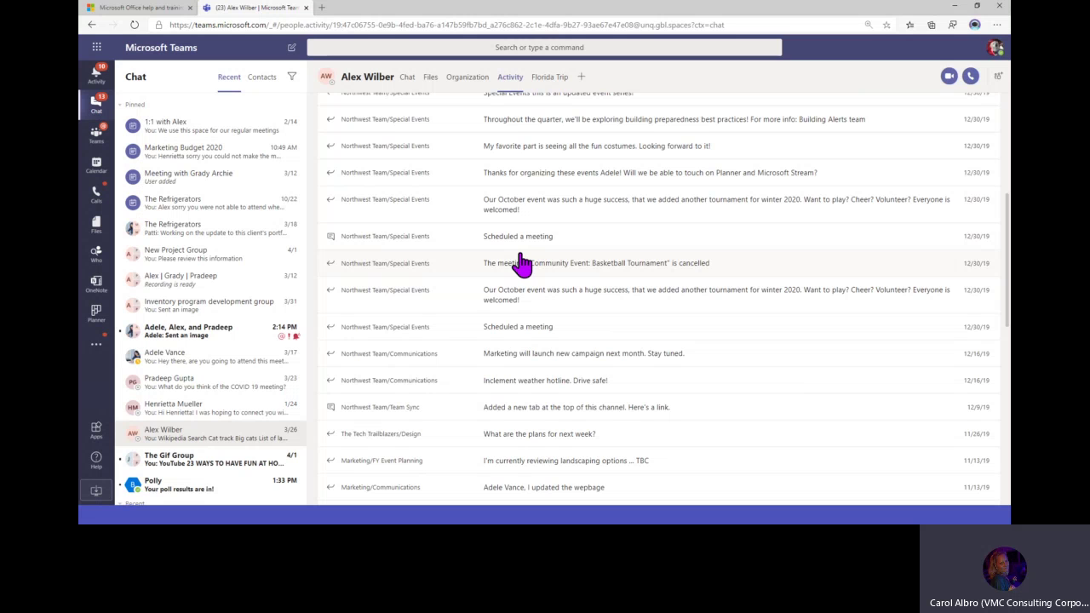
{"action": "scroll", "coordinate": [522, 264], "scroll_direction": "up", "scroll_amount": 7}
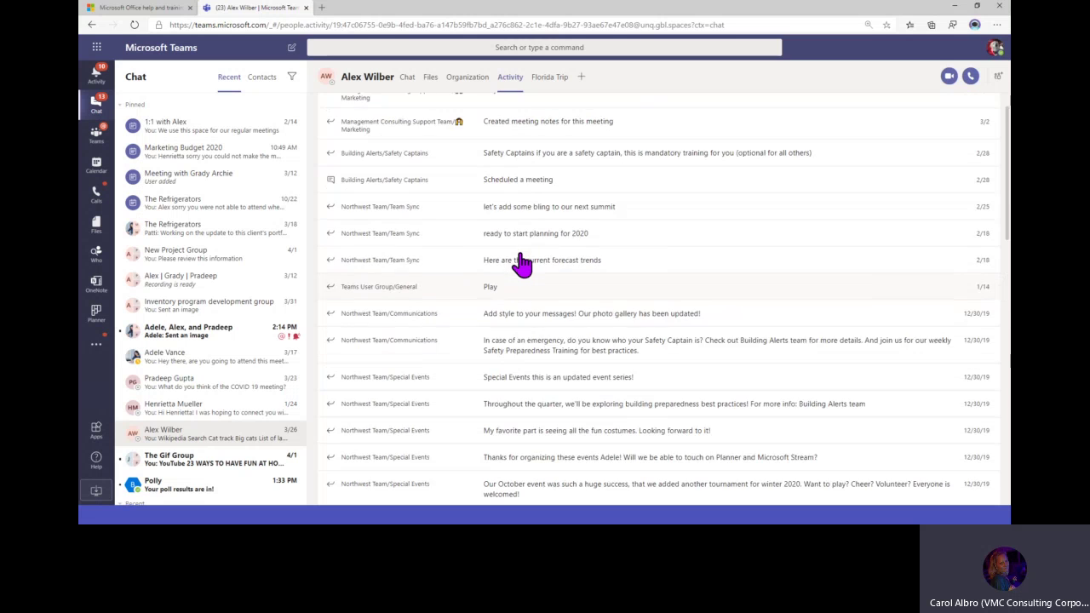
{"action": "left_click", "coordinate": [408, 78]}
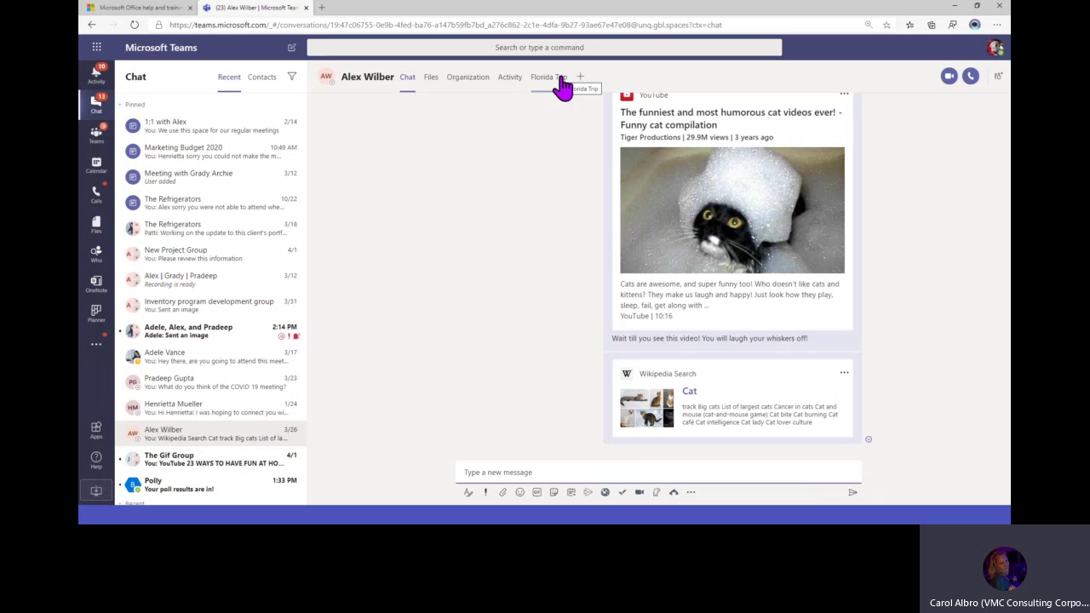
View the Florida Trip Trello board attached to the chat and return to the conversation, ready to write a message
{"action": "left_click", "coordinate": [562, 85]}
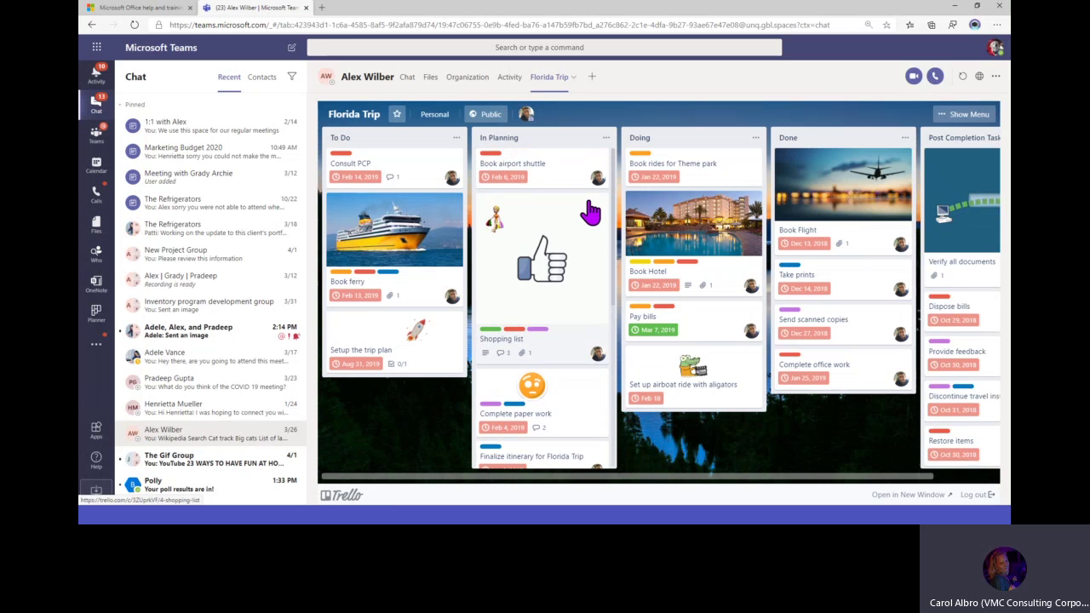
{"action": "left_click", "coordinate": [407, 78]}
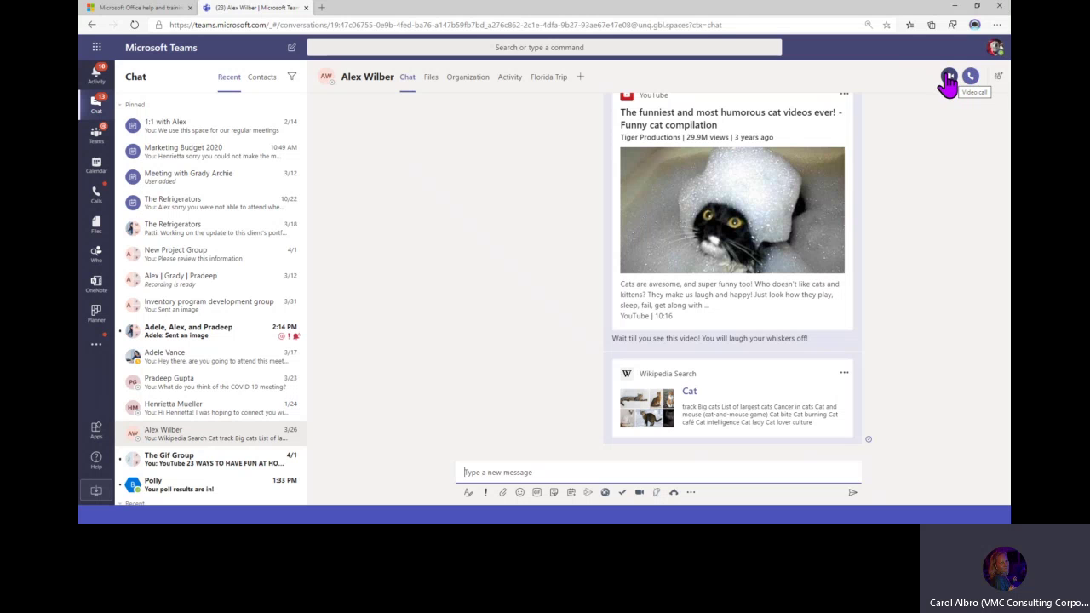
{"action": "left_click", "coordinate": [485, 475]}
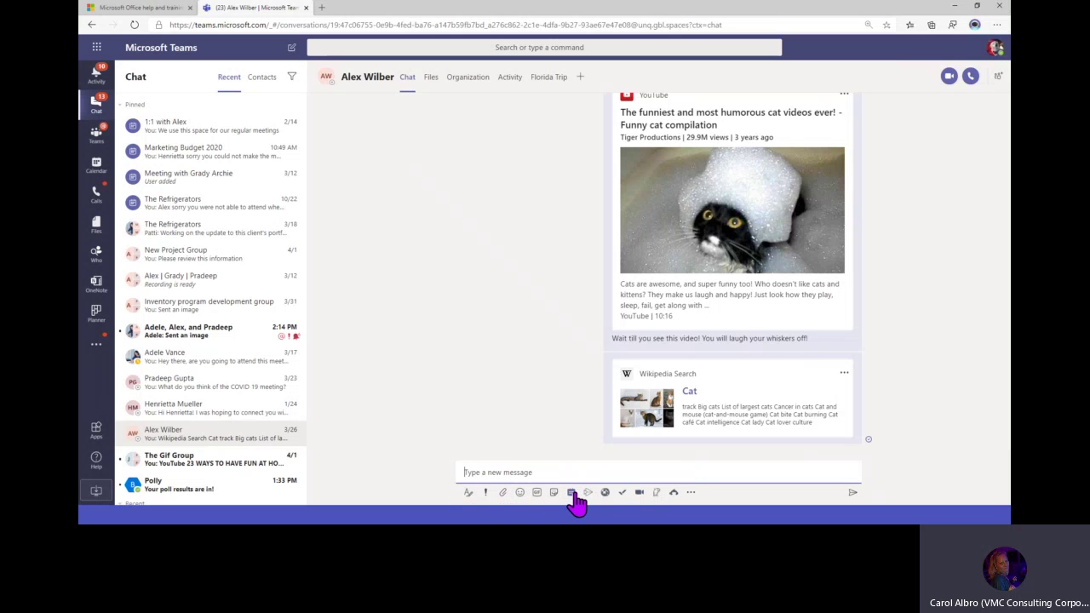
Add the Developer to the chat with the Marketing Assistant to start a separate group conversation
{"action": "left_click", "coordinate": [999, 80]}
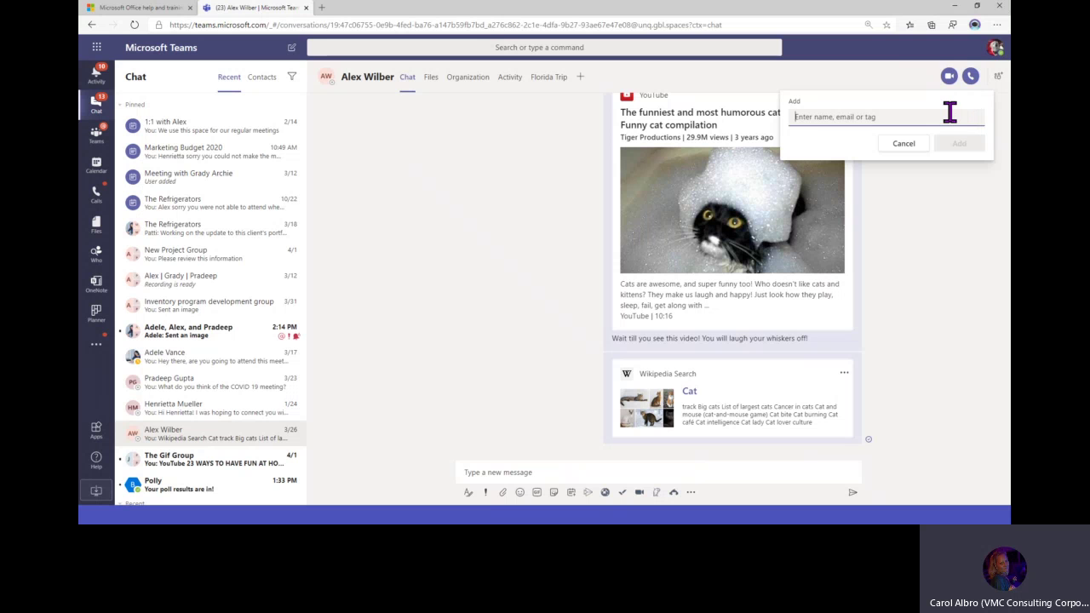
{"action": "type", "text": "hen"}
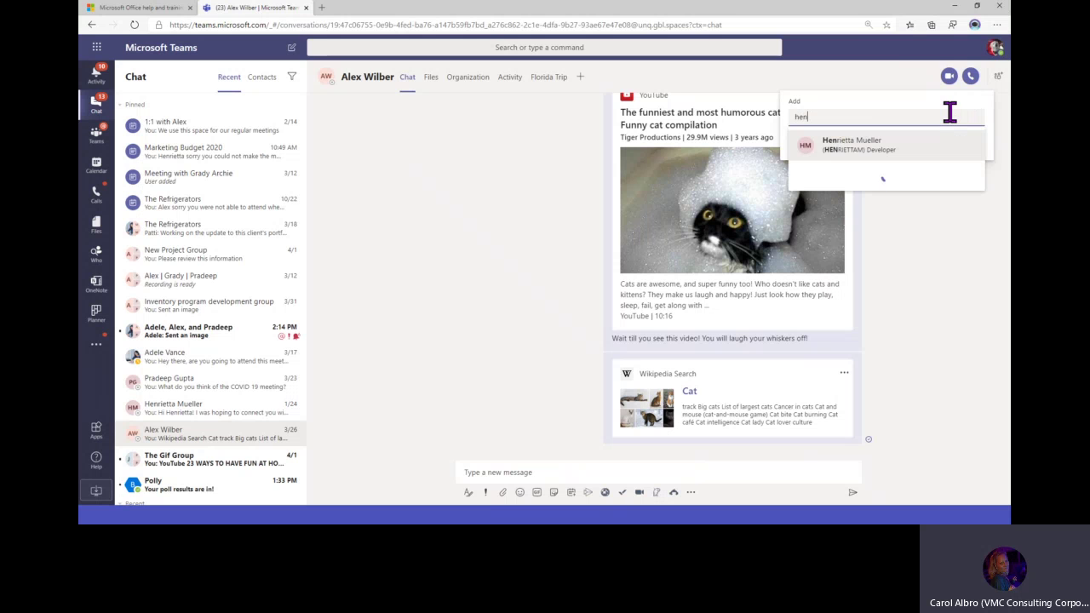
{"action": "left_click", "coordinate": [877, 149]}
{"action": "left_click", "coordinate": [954, 145]}
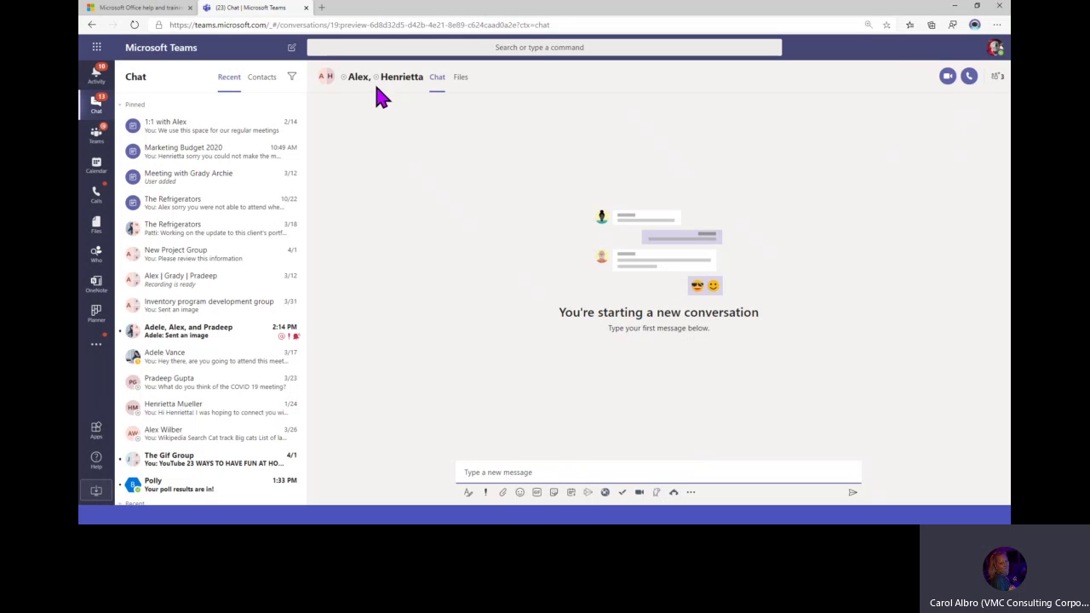
Review the one-to-one chats with the Developer and the Marketing Assistant, including their earlier messages
{"action": "mouse_move", "coordinate": [362, 83]}
{"action": "scroll", "coordinate": [247, 273], "scroll_direction": "down", "scroll_amount": 4}
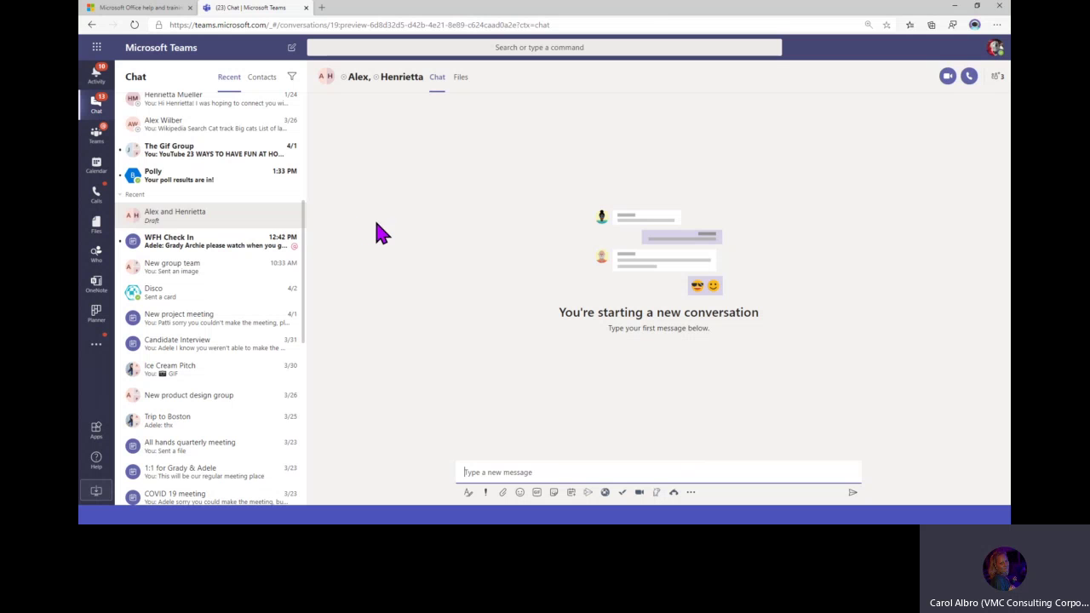
{"action": "scroll", "coordinate": [294, 262], "scroll_direction": "up", "scroll_amount": 3}
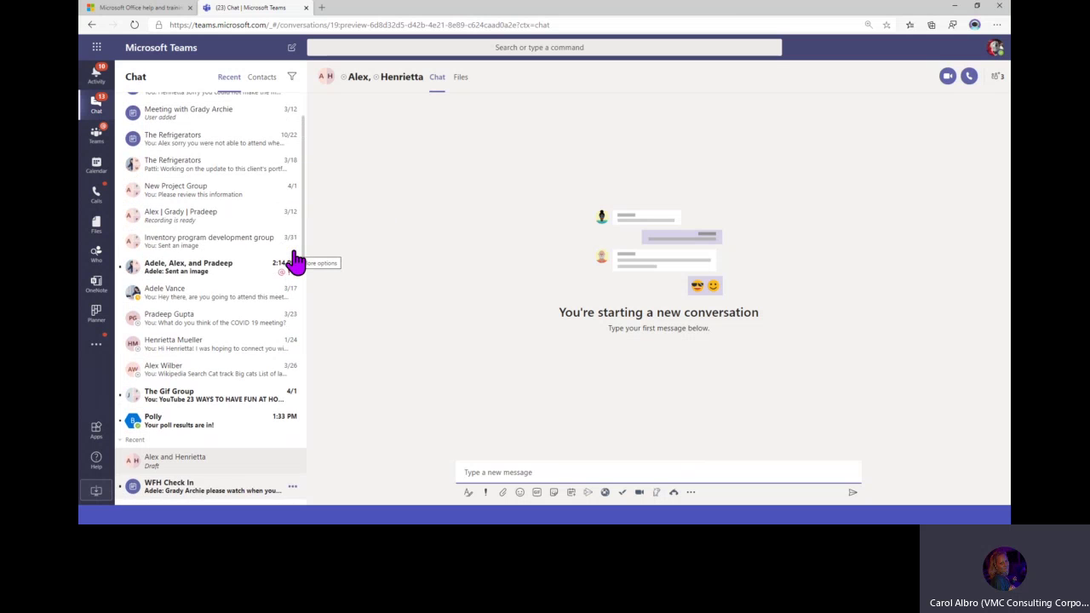
{"action": "left_click", "coordinate": [169, 356]}
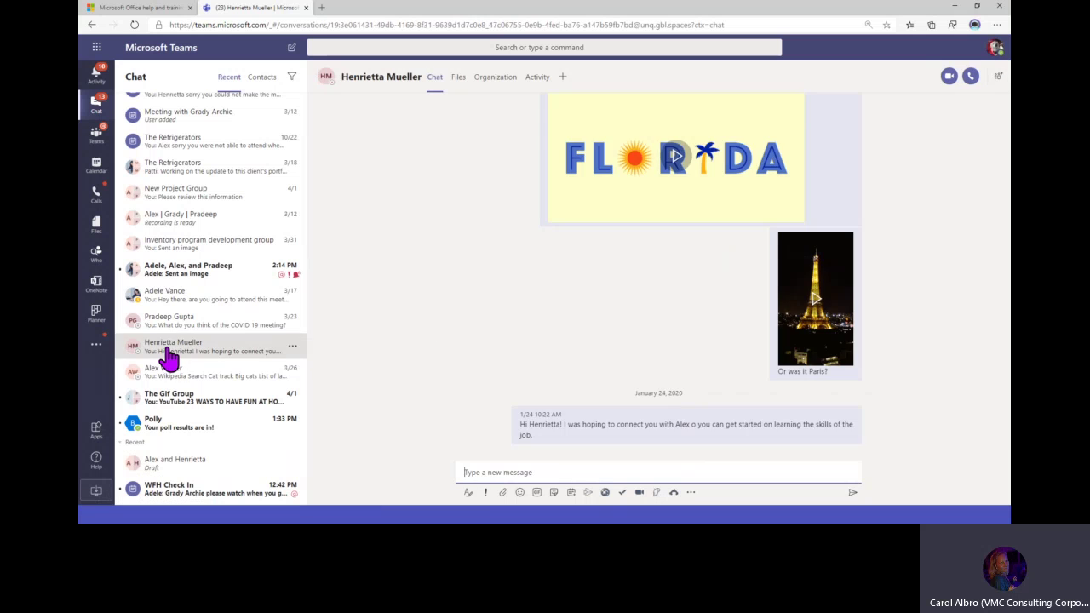
{"action": "scroll", "coordinate": [549, 315], "scroll_direction": "up", "scroll_amount": 5}
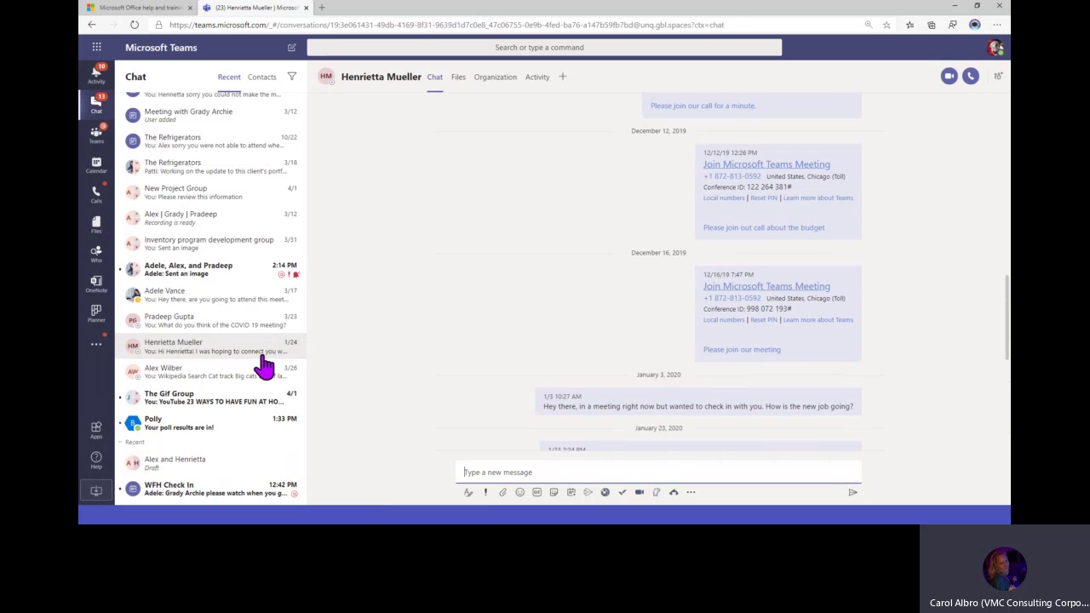
{"action": "left_click", "coordinate": [224, 380]}
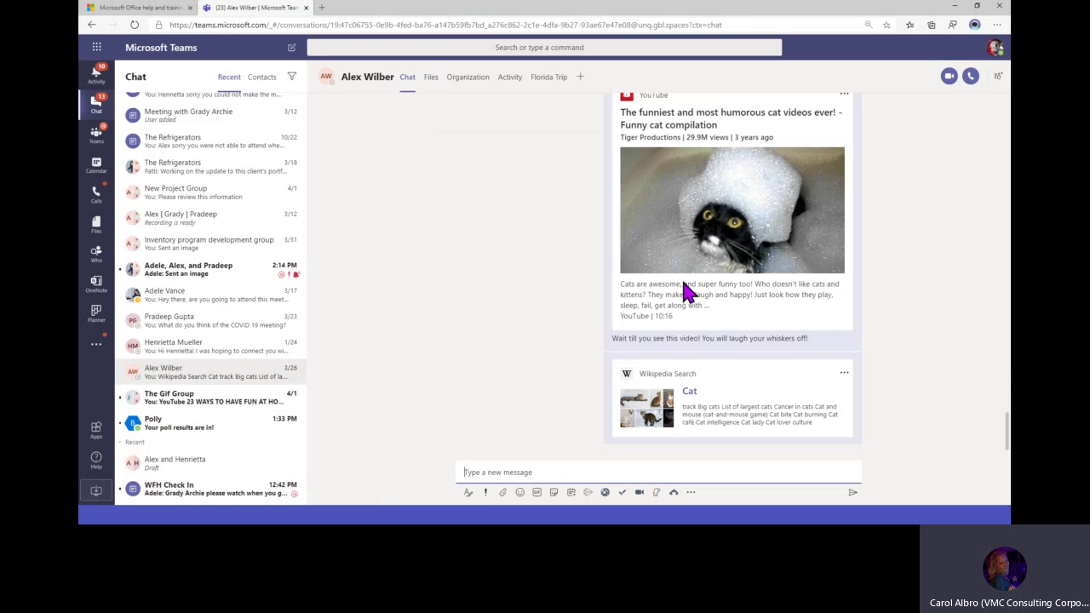
{"action": "scroll", "coordinate": [689, 292], "scroll_direction": "up", "scroll_amount": 4}
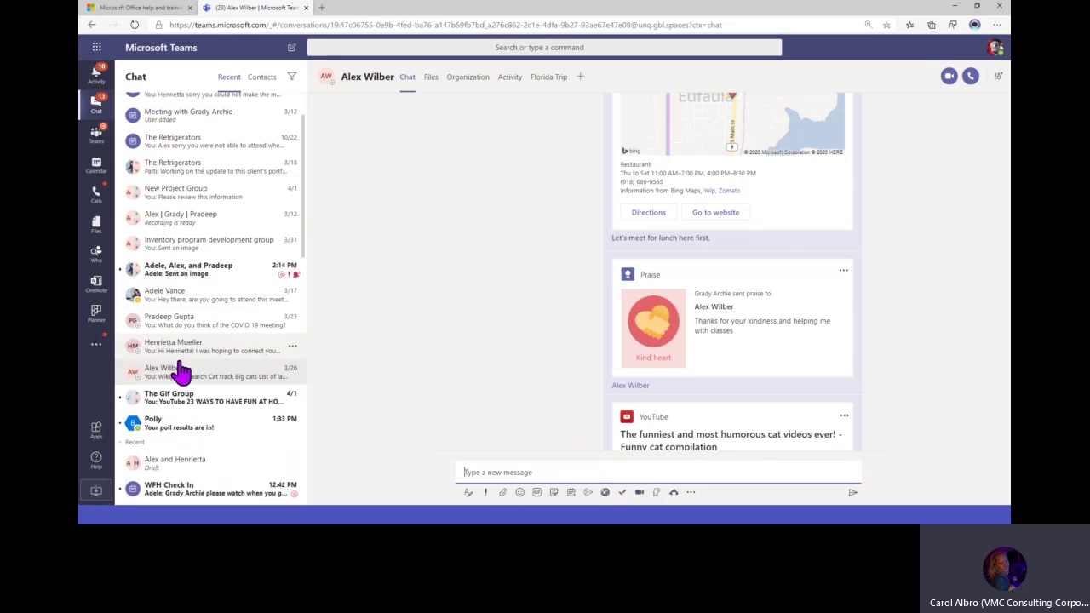
Discard the draft group chat with the Marketing Assistant and the Developer, and collapse the Recent section of the chat list
{"action": "scroll", "coordinate": [196, 396], "scroll_direction": "down", "scroll_amount": 3}
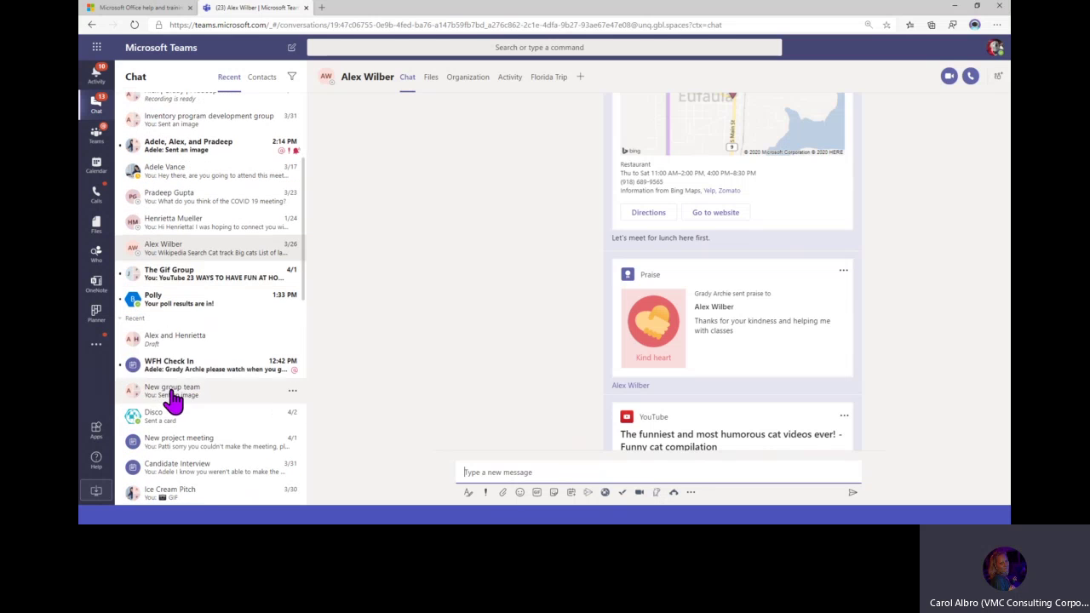
{"action": "left_click", "coordinate": [292, 342]}
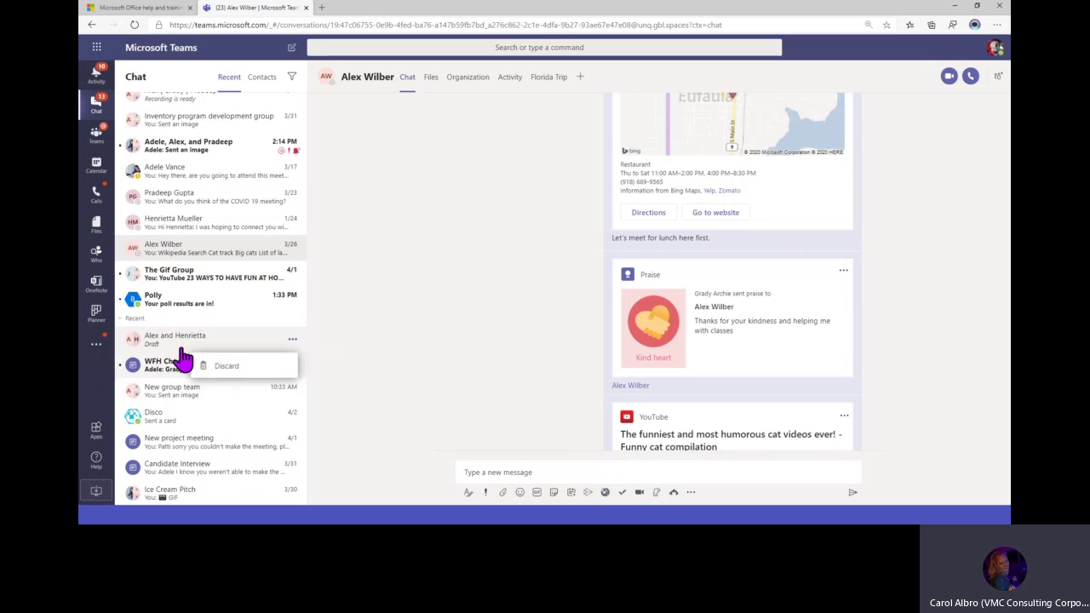
{"action": "left_click", "coordinate": [221, 374]}
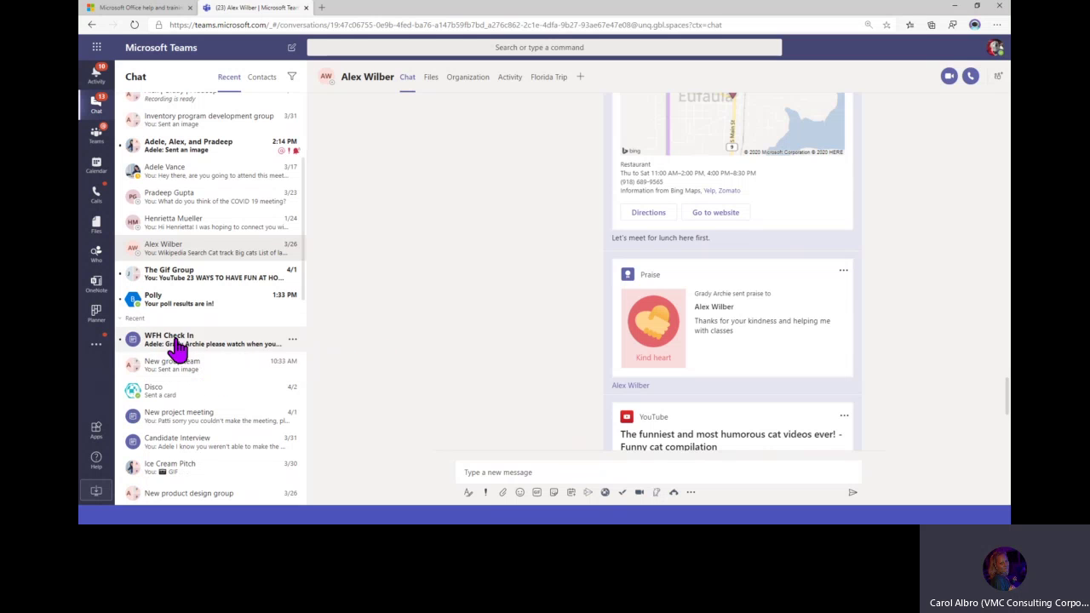
{"action": "left_click", "coordinate": [123, 321]}
{"action": "scroll", "coordinate": [394, 304], "scroll_direction": "up", "scroll_amount": 3}
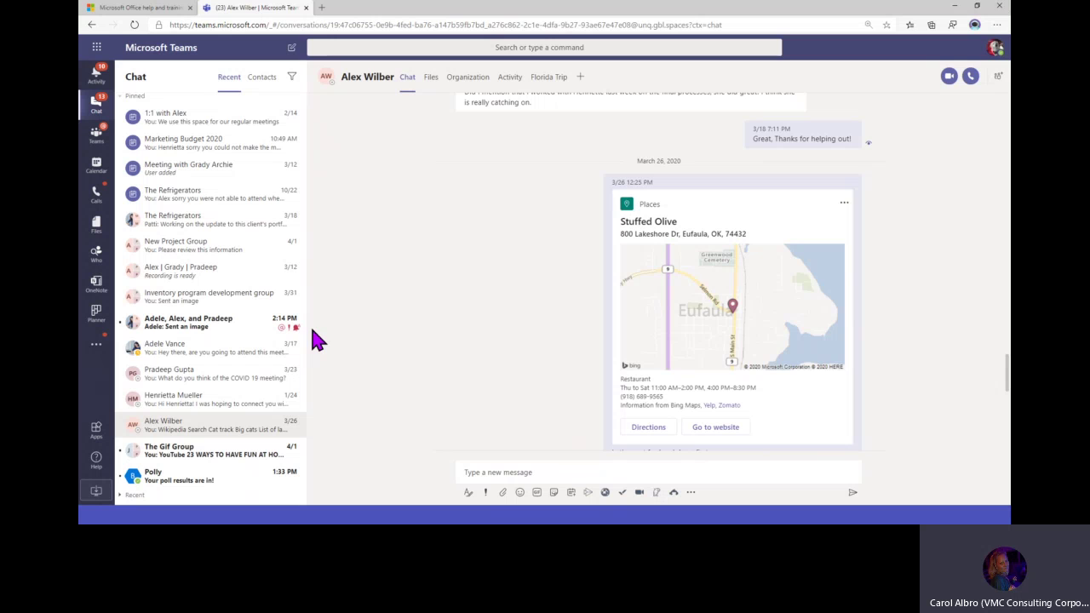
Start a new chat addressed to the Retail Manager, the Marketing Assistant and the colleague pinned directly below the Retail Manager
{"action": "left_click", "coordinate": [292, 48]}
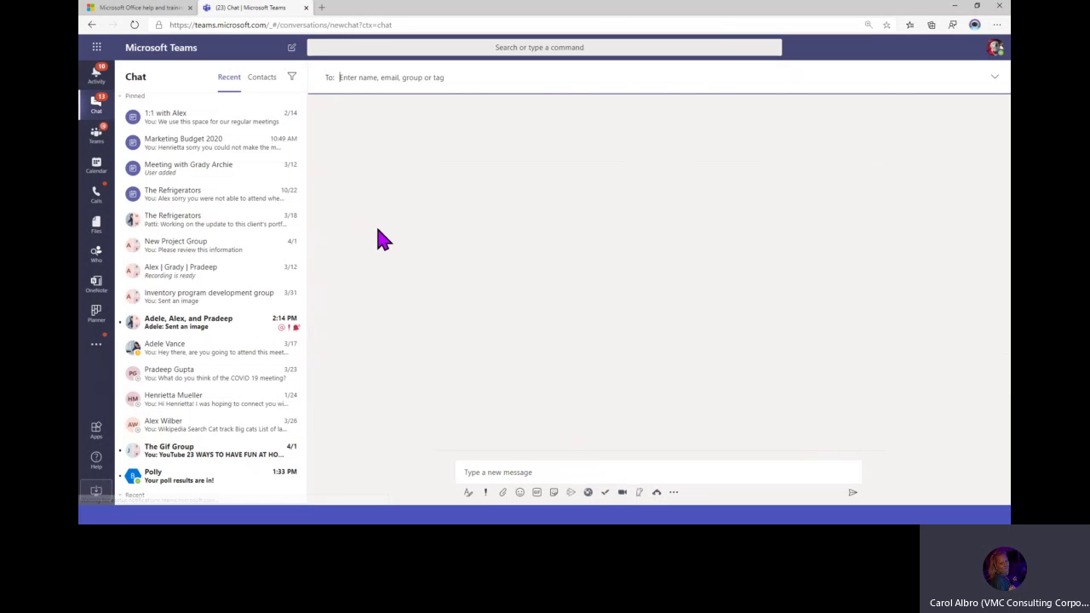
{"action": "type", "text": "adele"}
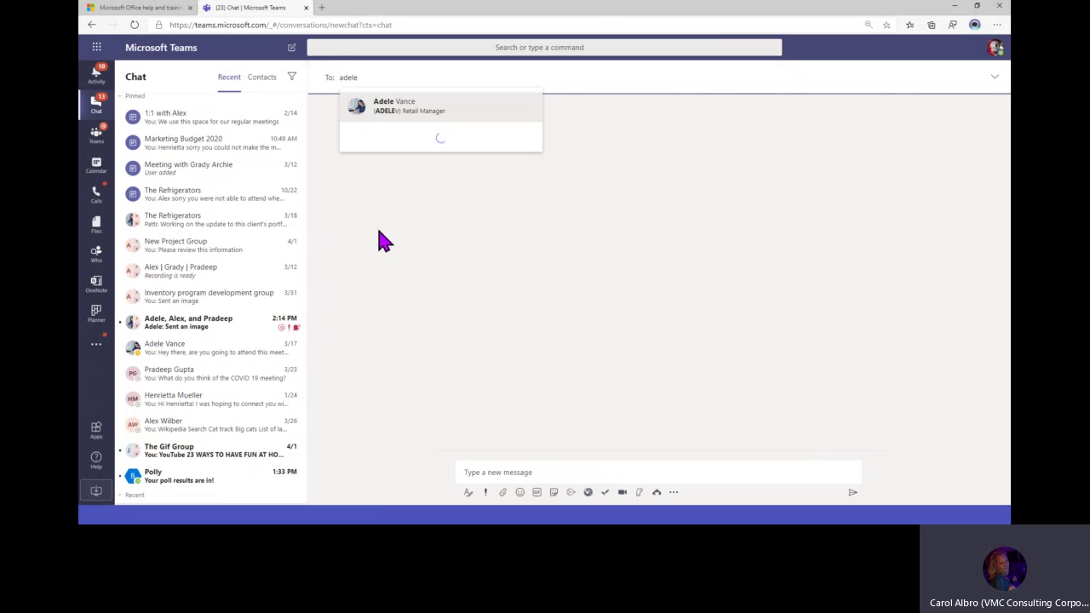
{"action": "key", "text": "Return"}
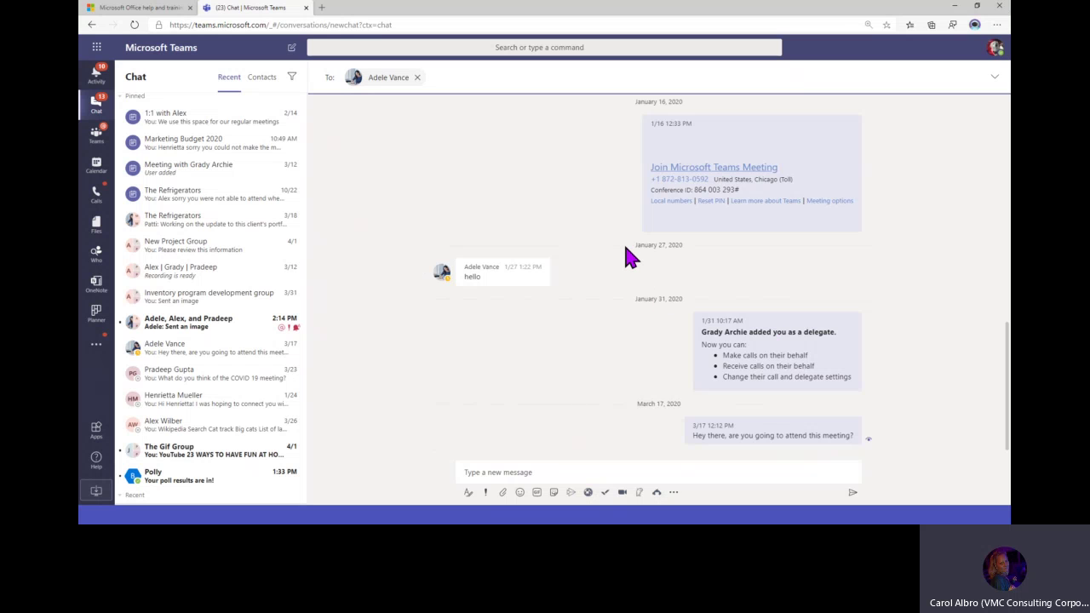
{"action": "type", "text": "alex"}
{"action": "key", "text": "Return"}
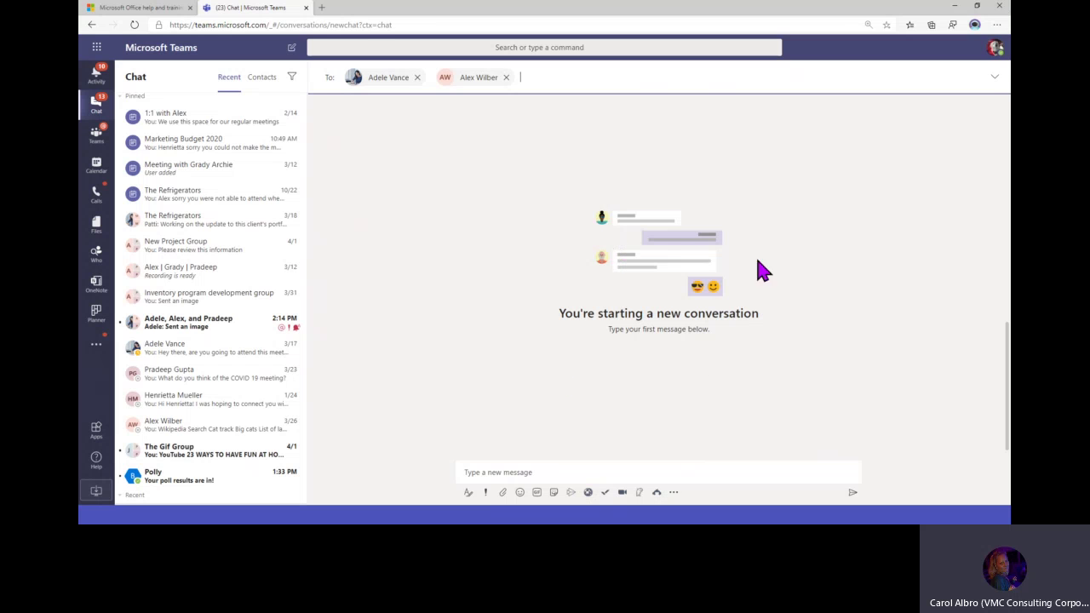
{"action": "type", "text": "pradee"}
{"action": "key", "text": "Return"}
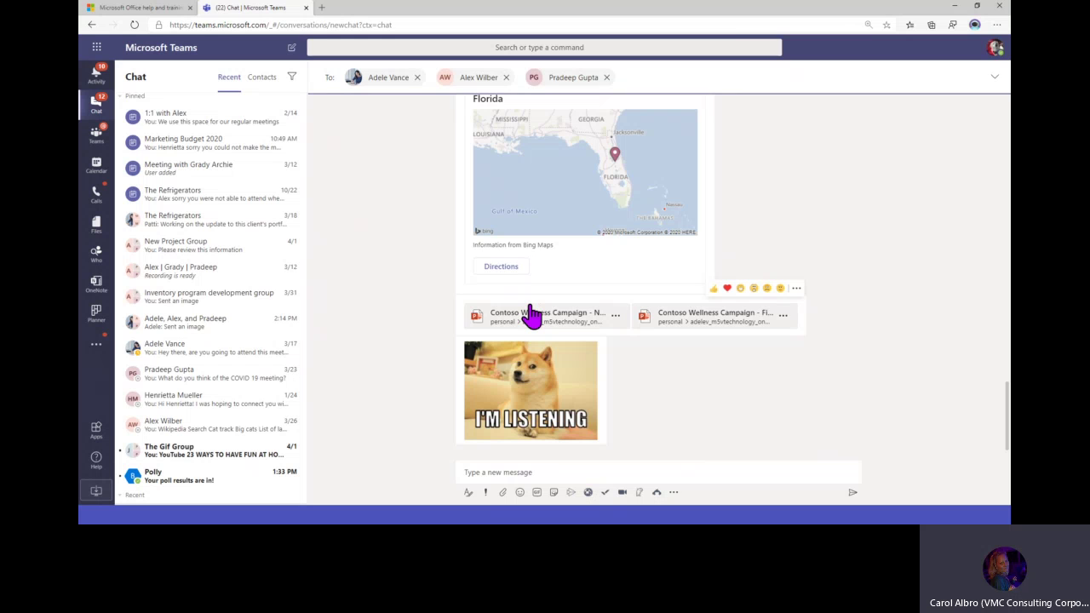
Name the new group chat "Ice Cream Manufacturing project", correcting the spelling of "Manufacturing"
{"action": "left_click", "coordinate": [997, 86]}
{"action": "left_click", "coordinate": [996, 85]}
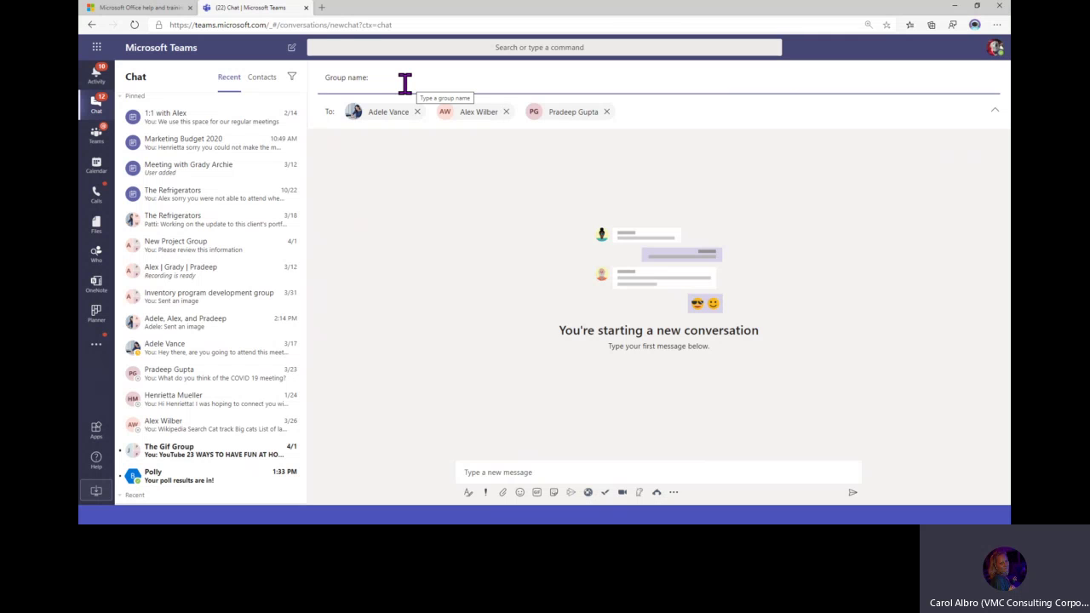
{"action": "type", "text": "Ice Cream Manual"}
{"action": "type", "text": "acturing proe"}
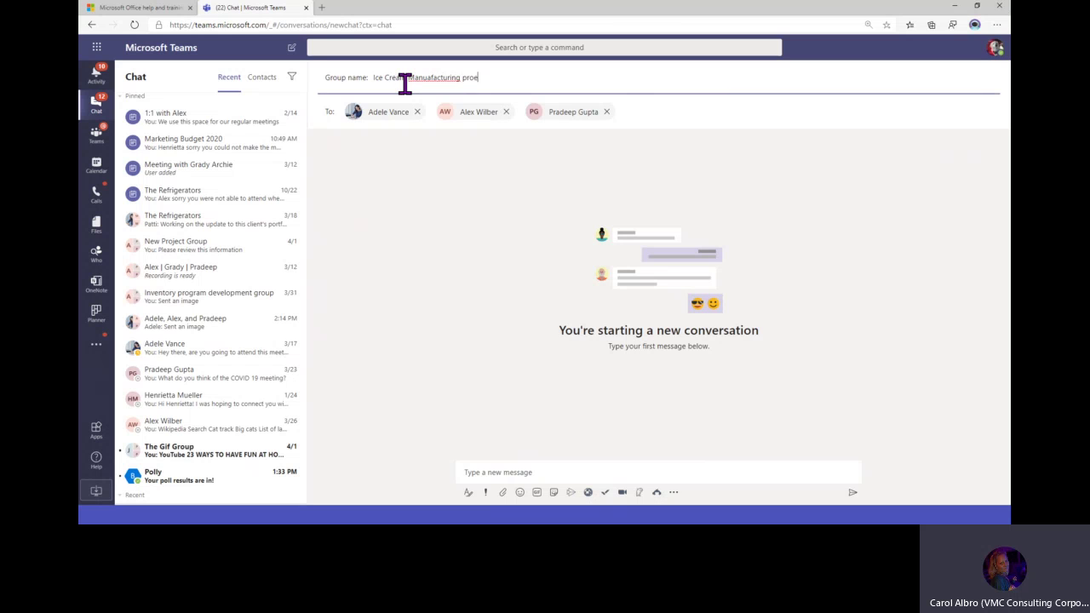
{"action": "key", "text": "BackSpace"}
{"action": "type", "text": "ject"}
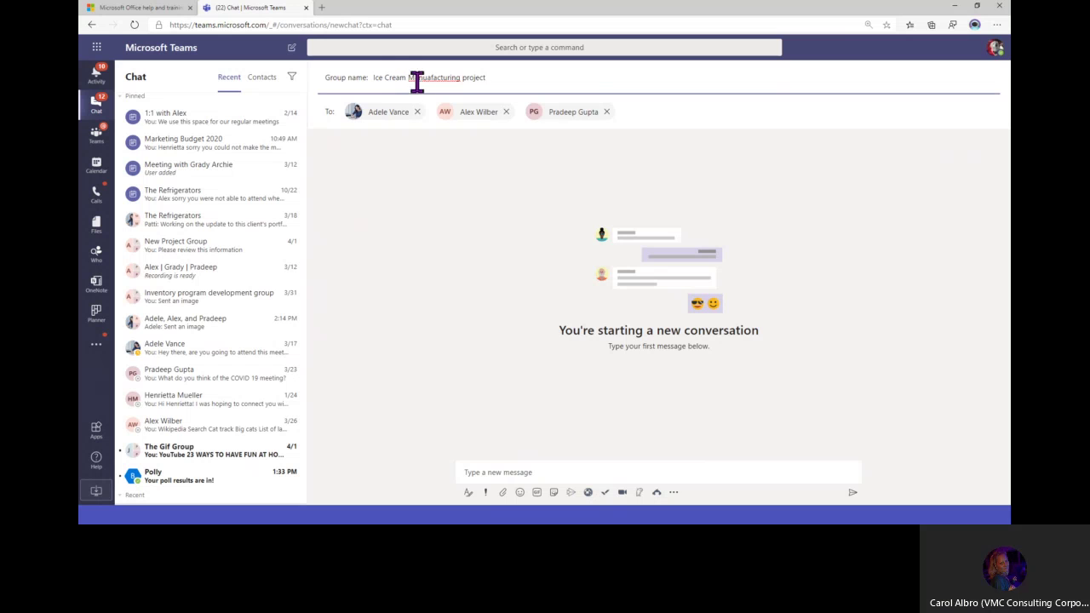
{"action": "right_click", "coordinate": [418, 80]}
{"action": "left_click", "coordinate": [448, 90]}
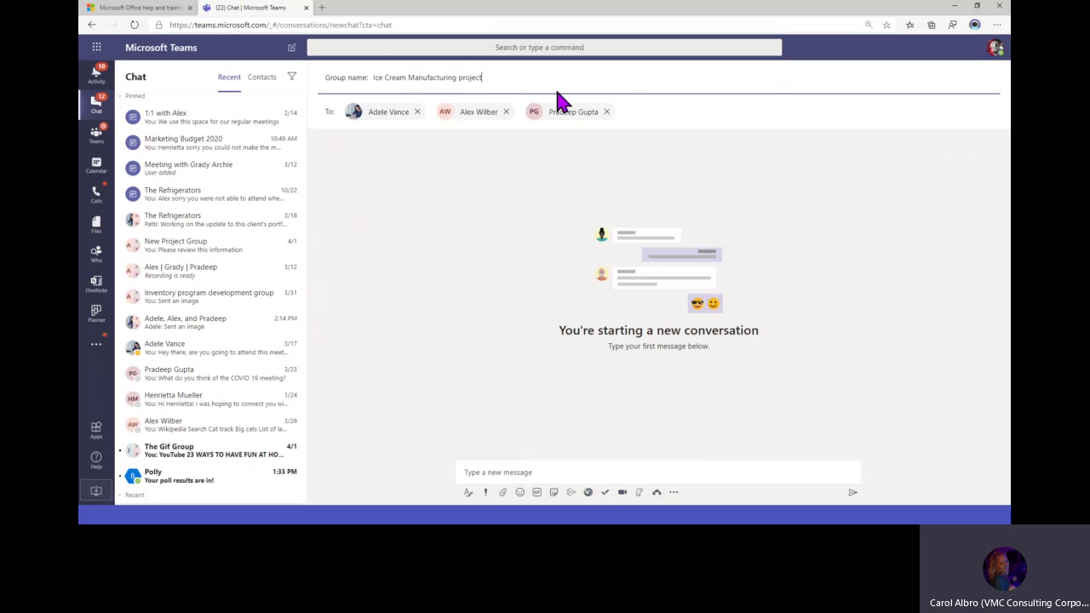
Send the group the message "Hi team, I created this secondary space for our project."
{"action": "left_click", "coordinate": [652, 469]}
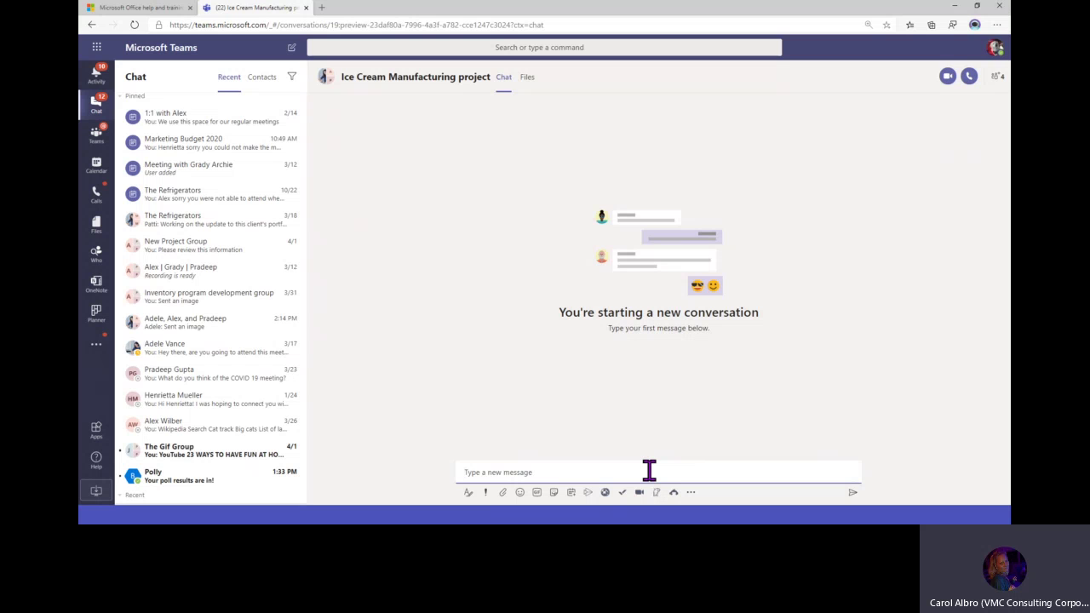
{"action": "type", "text": "Hi team, I r"}
{"action": "type", "text": "reated this secondary space for our"}
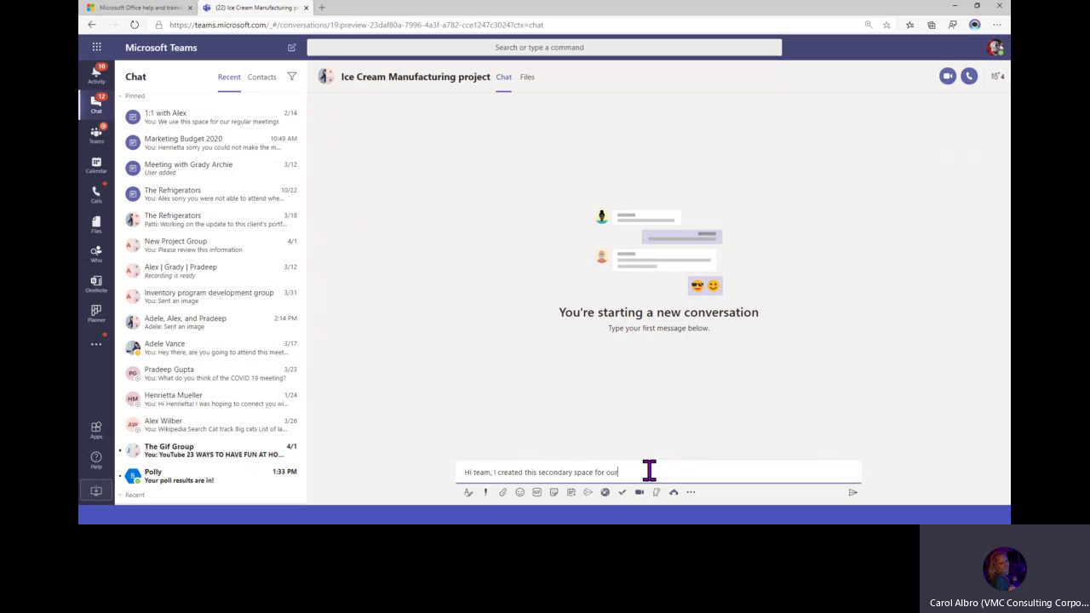
{"action": "type", "text": " project."}
{"action": "key", "text": "Return"}
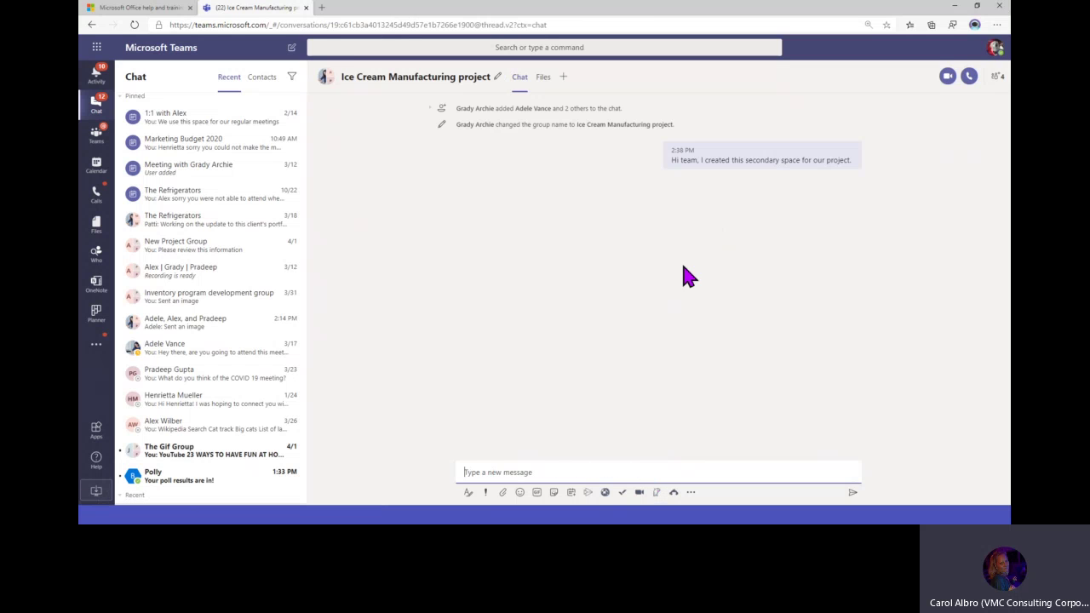
Attach the OneDrive file Marketing Plan FY20.pptx to a new message in the Ice Cream Manufacturing project chat
{"action": "mouse_move", "coordinate": [668, 167]}
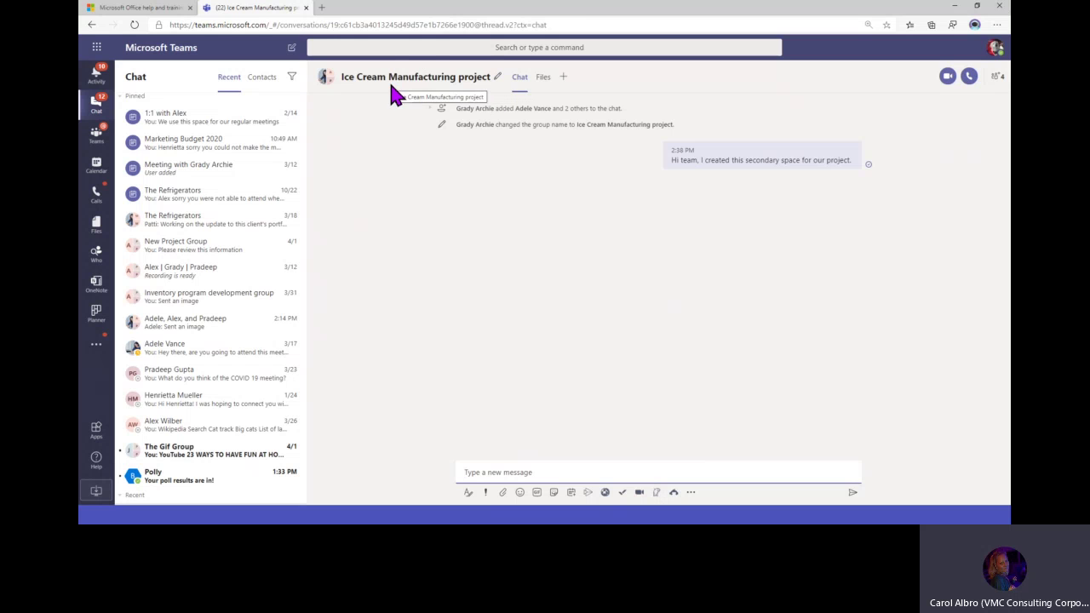
{"action": "left_click", "coordinate": [503, 492]}
{"action": "left_click", "coordinate": [491, 443]}
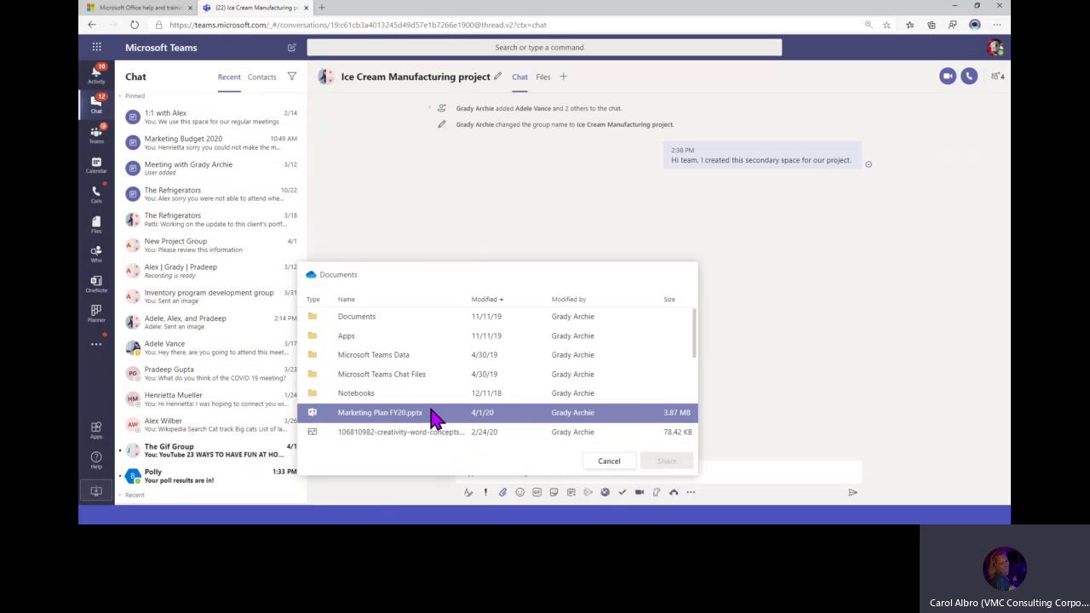
{"action": "scroll", "coordinate": [433, 416], "scroll_direction": "down", "scroll_amount": 2}
{"action": "left_click", "coordinate": [401, 353]}
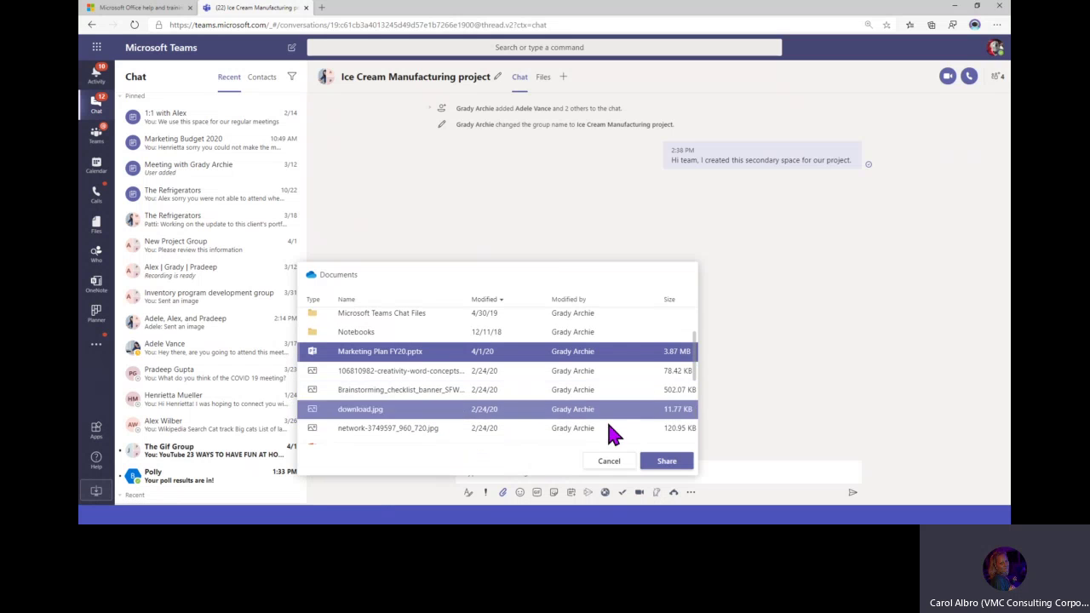
{"action": "left_click", "coordinate": [675, 465]}
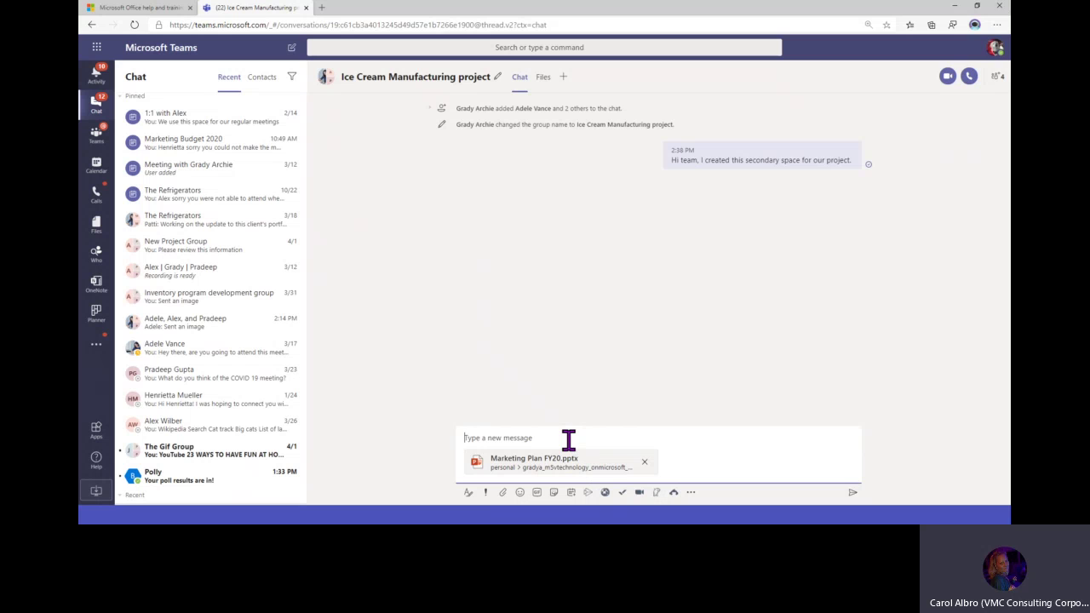
Send the attached presentation with the message "We can get started on this project with this content."
{"action": "type", "text": "We can get started on this project with this content"}
{"action": "key", "text": "BackSpace"}
{"action": "key", "text": "Return"}
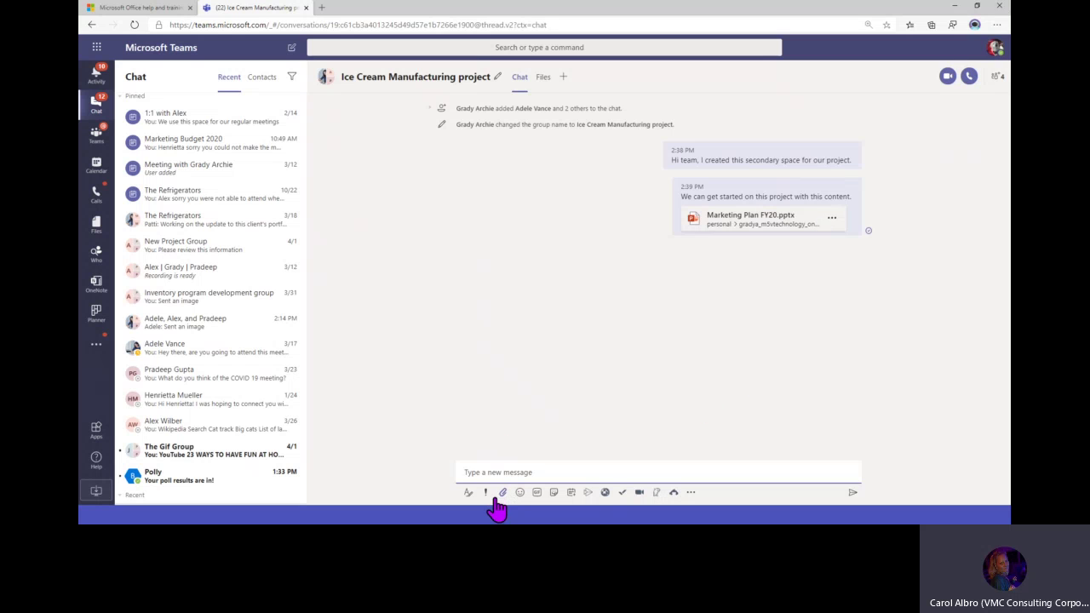
Toggle the message box between its compact and expanded formatting views, leaving it expanded
{"action": "left_click", "coordinate": [468, 494]}
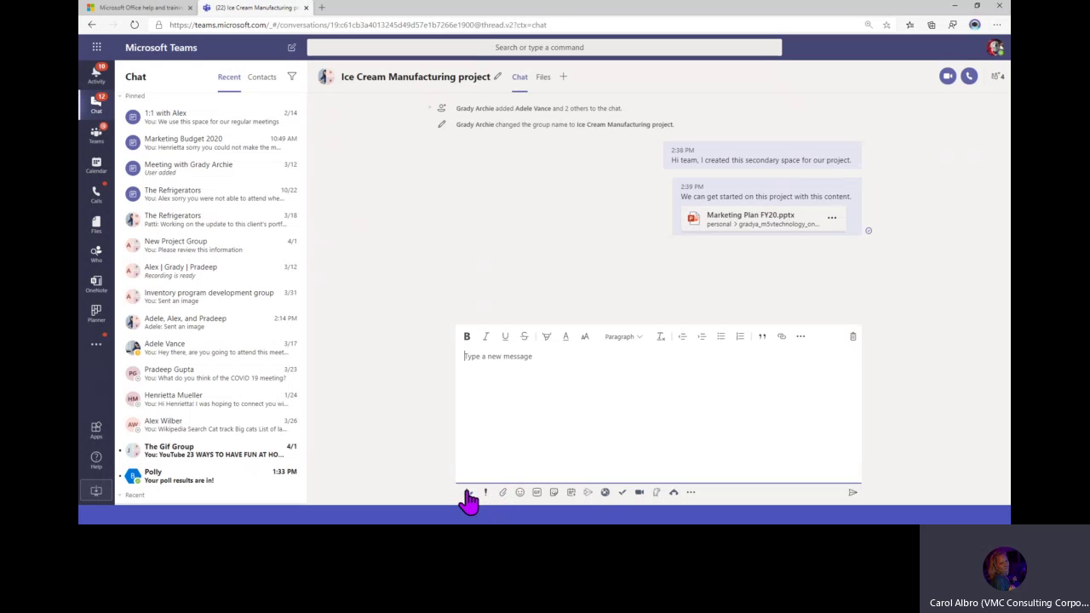
{"action": "left_click", "coordinate": [469, 494]}
{"action": "left_click", "coordinate": [469, 494]}
{"action": "left_click", "coordinate": [469, 494]}
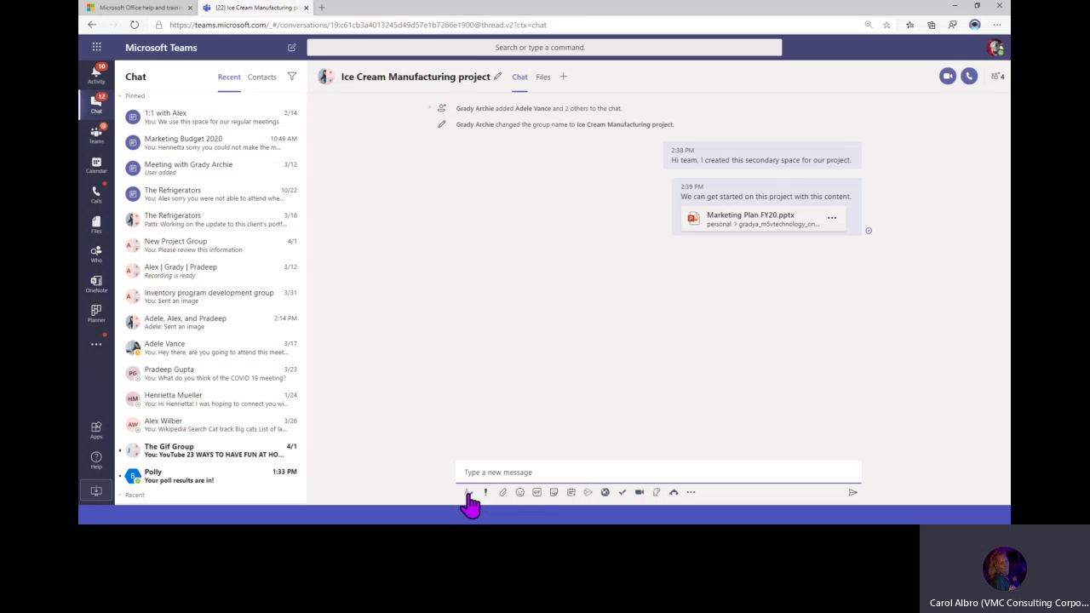
{"action": "left_click", "coordinate": [467, 494]}
{"action": "left_click", "coordinate": [467, 494]}
{"action": "left_click", "coordinate": [467, 494]}
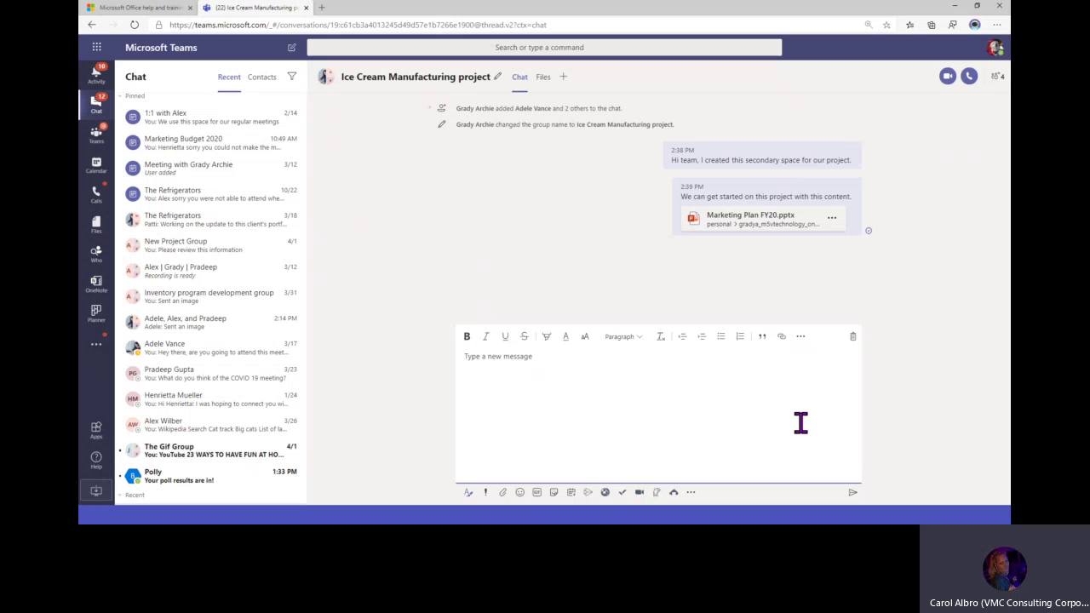
Write "Let's get this group going!" as the first line of the new message, correcting the typing errors
{"action": "type", "text": "Let's gt this"}
{"action": "key", "text": "BackSpace"}
{"action": "key", "text": "BackSpace"}
{"action": "type", "text": "get this group goi"}
{"action": "type", "text": "g!"}
{"action": "right_click", "coordinate": [538, 356]}
{"action": "left_click", "coordinate": [570, 178]}
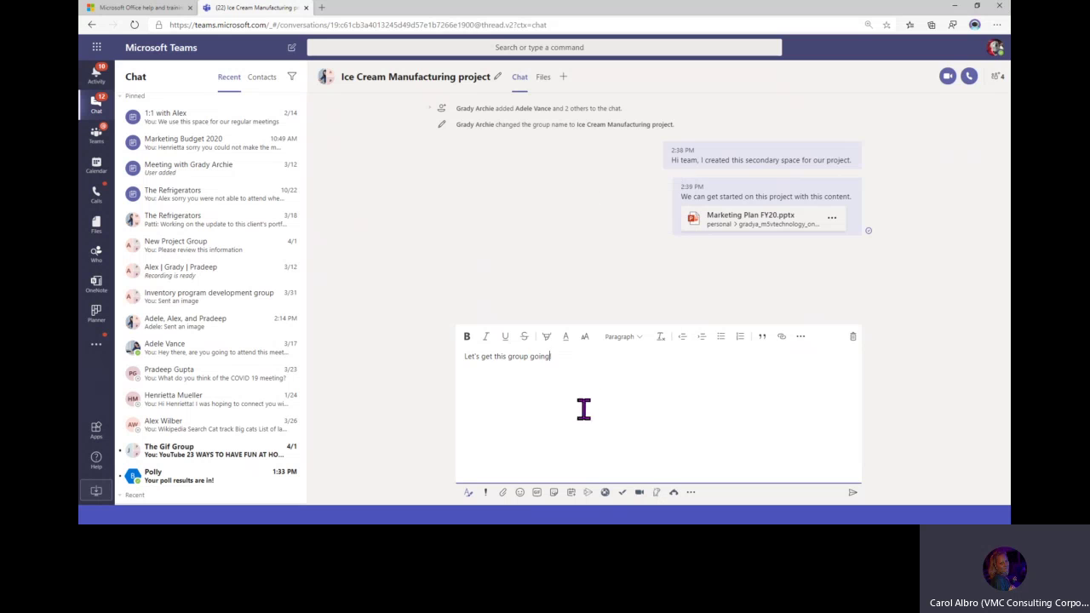
Format the line "Let's get this group going!" as bold, italic and underlined, with the font size set to Large
{"action": "left_click_drag", "start_coordinate": [561, 361], "coordinate": [463, 369]}
{"action": "left_click", "coordinate": [467, 337]}
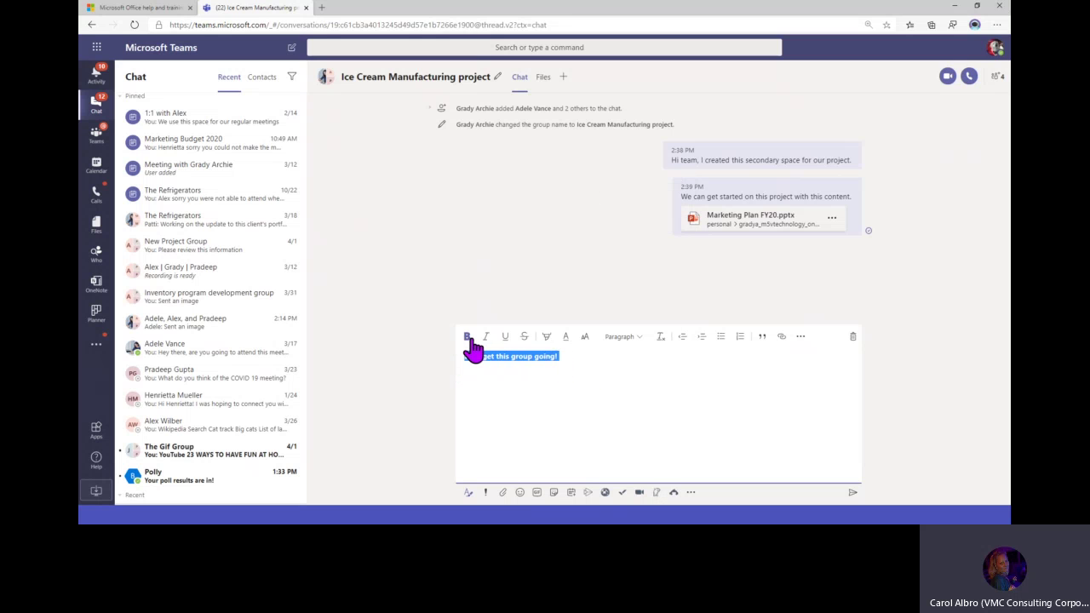
{"action": "left_click", "coordinate": [486, 337]}
{"action": "left_click", "coordinate": [585, 337]}
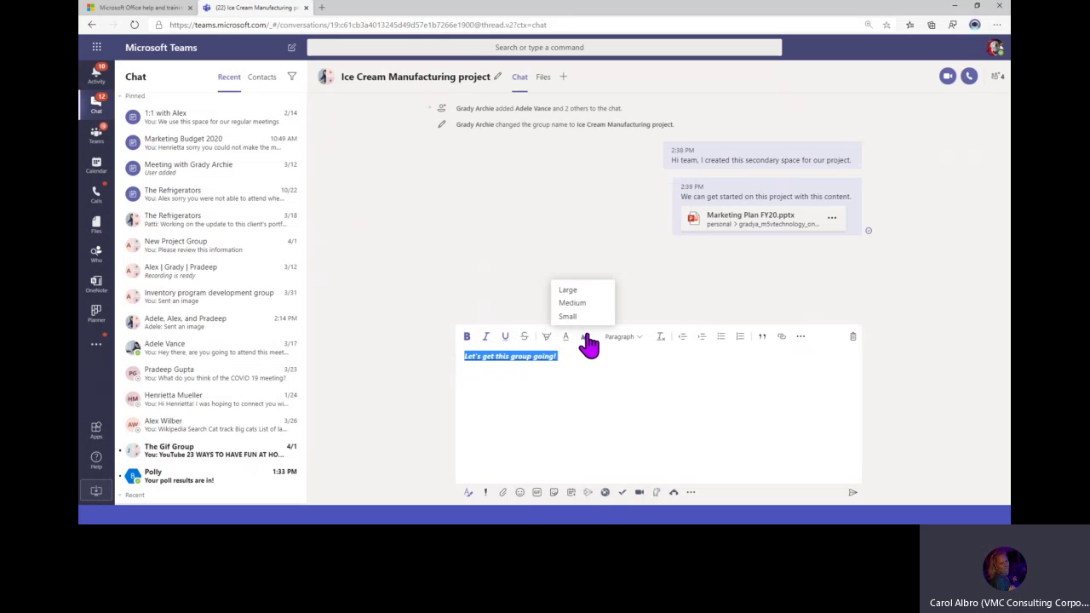
{"action": "left_click", "coordinate": [577, 291]}
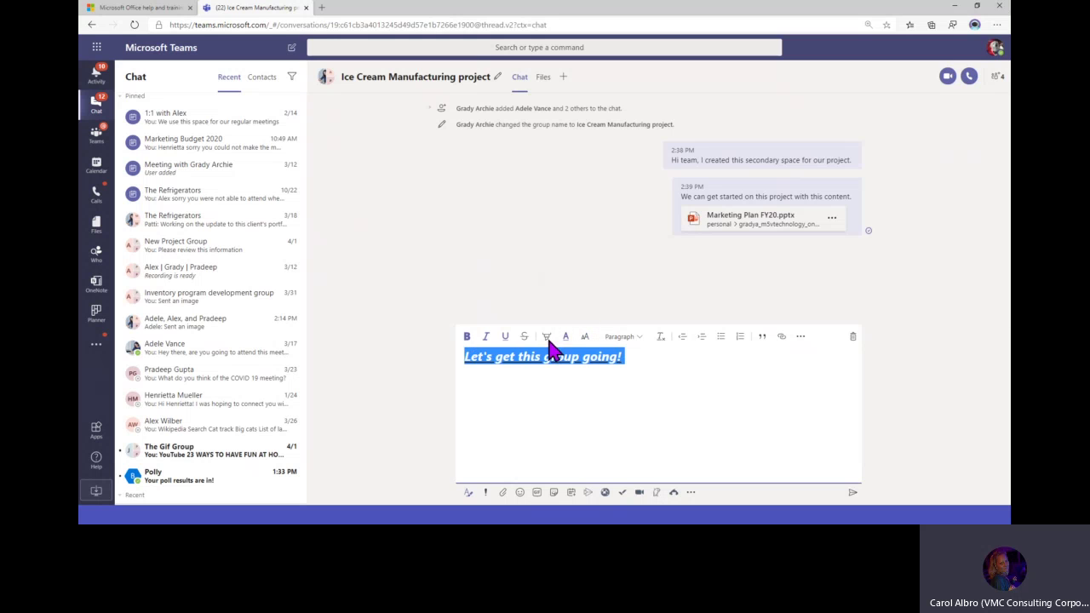
Remove the italics from the line "Let's get this group going!" and set its font color to blue
{"action": "left_click", "coordinate": [486, 338]}
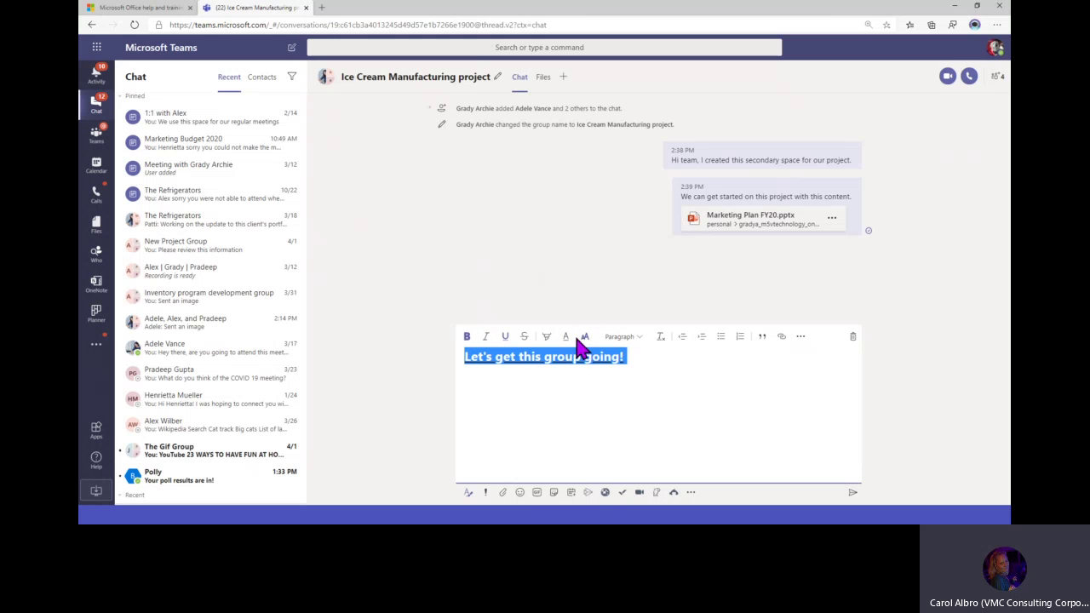
{"action": "left_click", "coordinate": [566, 337]}
{"action": "left_click", "coordinate": [567, 305]}
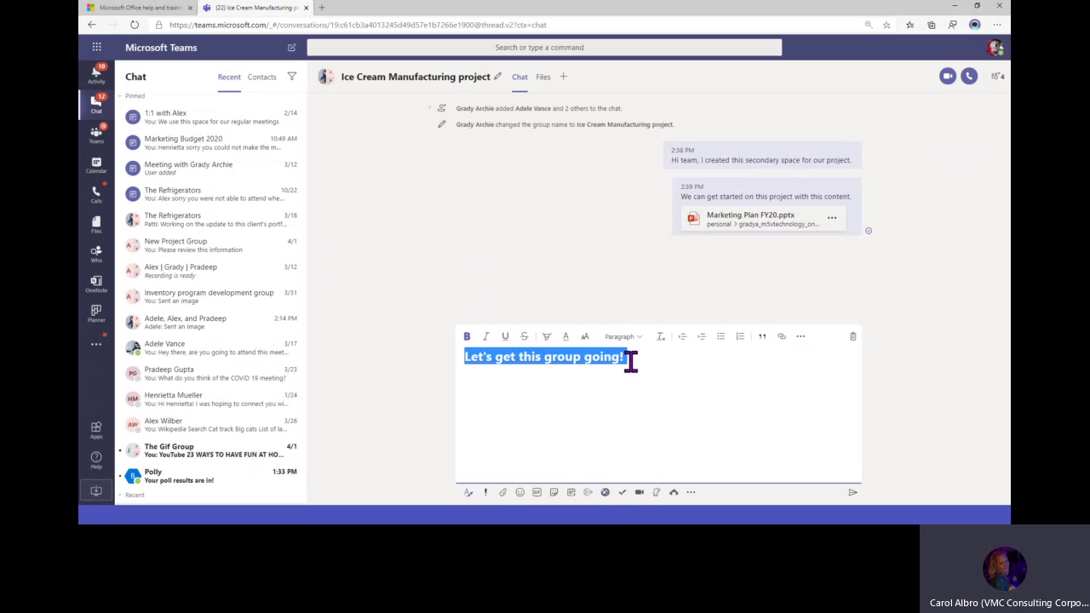
{"action": "left_click", "coordinate": [660, 356]}
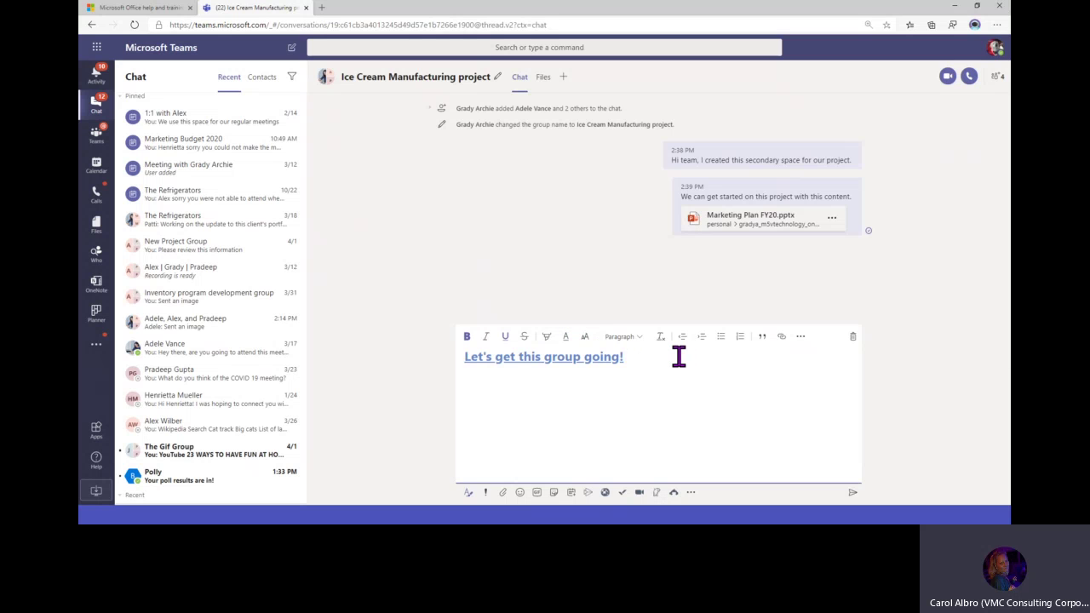
Insert a horizontal rule below the heading line and add the text "A question for the group:" beneath it
{"action": "key", "text": "Return"}
{"action": "left_click", "coordinate": [801, 336]}
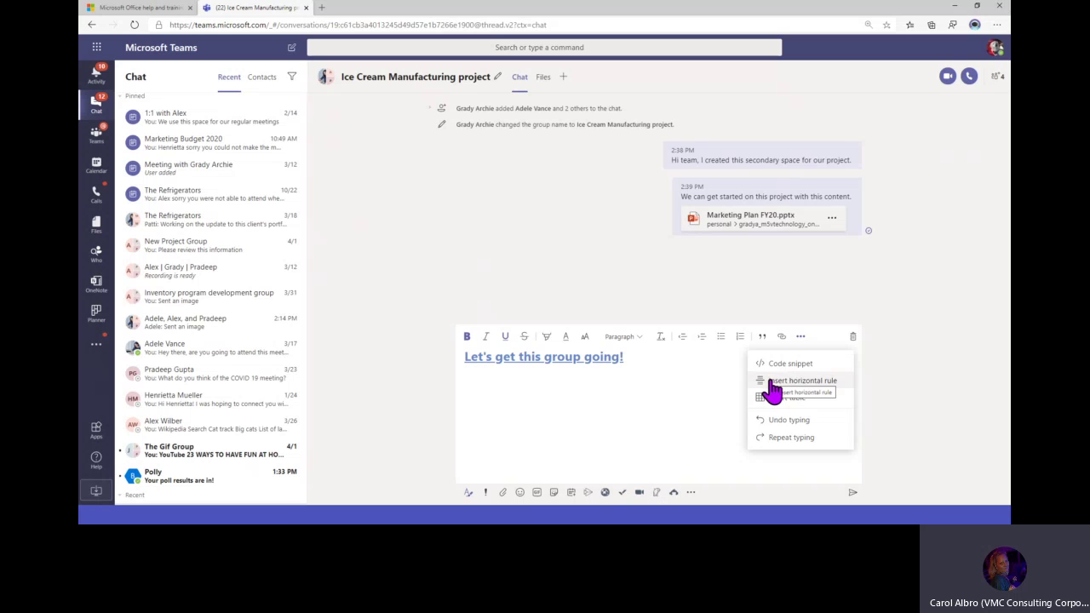
{"action": "left_click", "coordinate": [809, 382]}
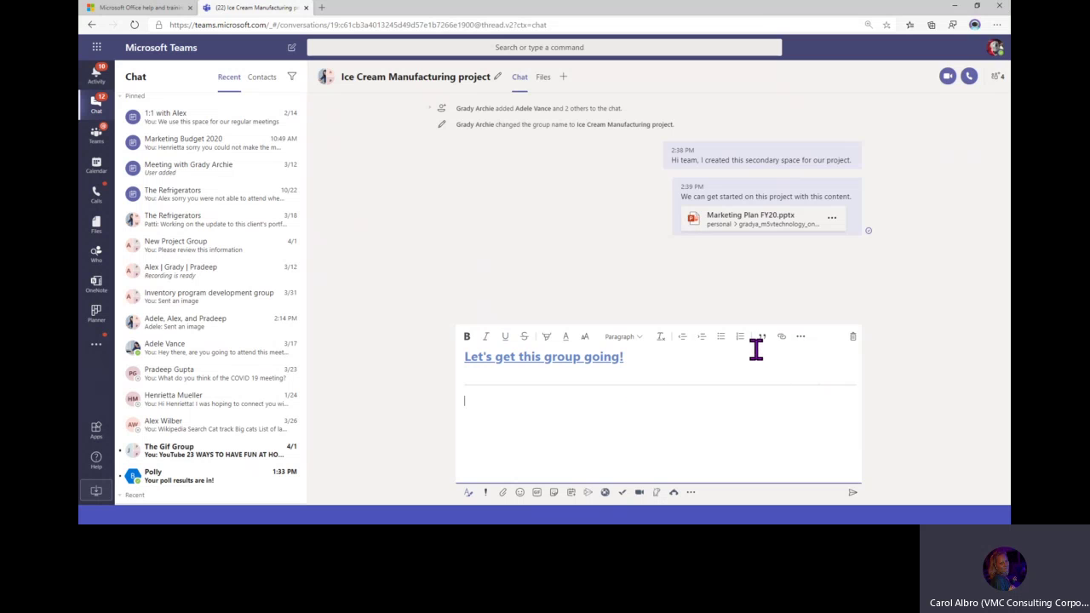
{"action": "type", "text": "A question for the "}
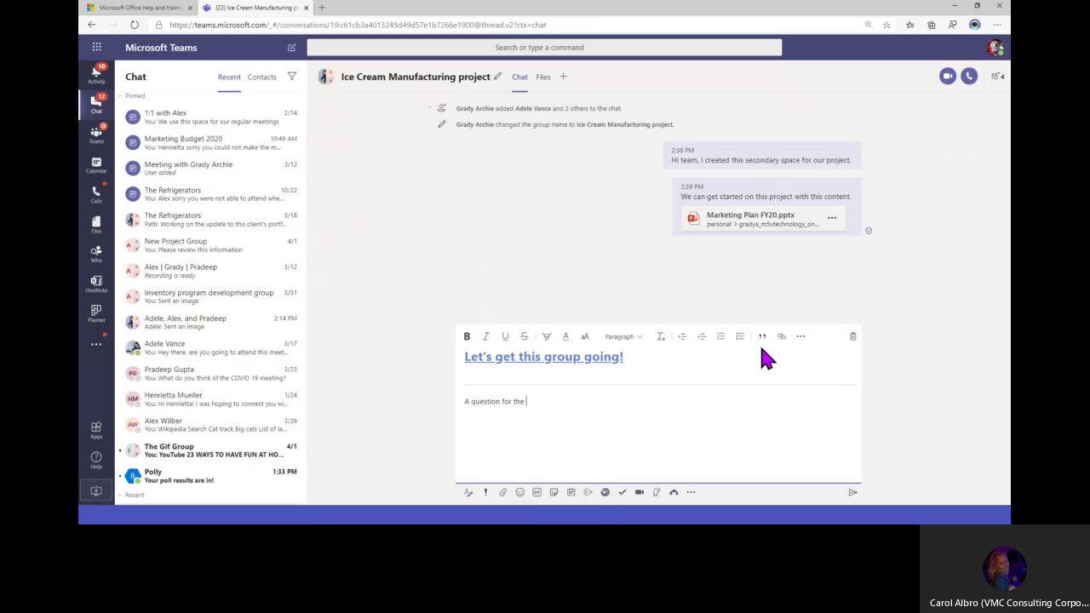
{"action": "type", "text": "group:"}
{"action": "key", "text": "Return"}
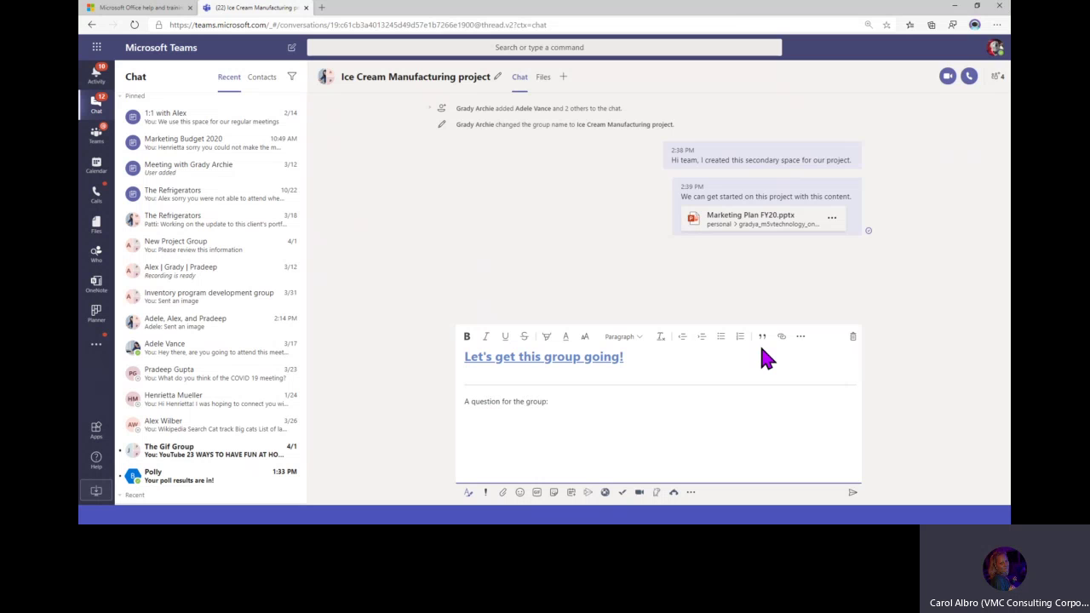
Add the quote "Would you rather use Trello or Planner as the project management application?" and send the message
{"action": "left_click", "coordinate": [762, 342]}
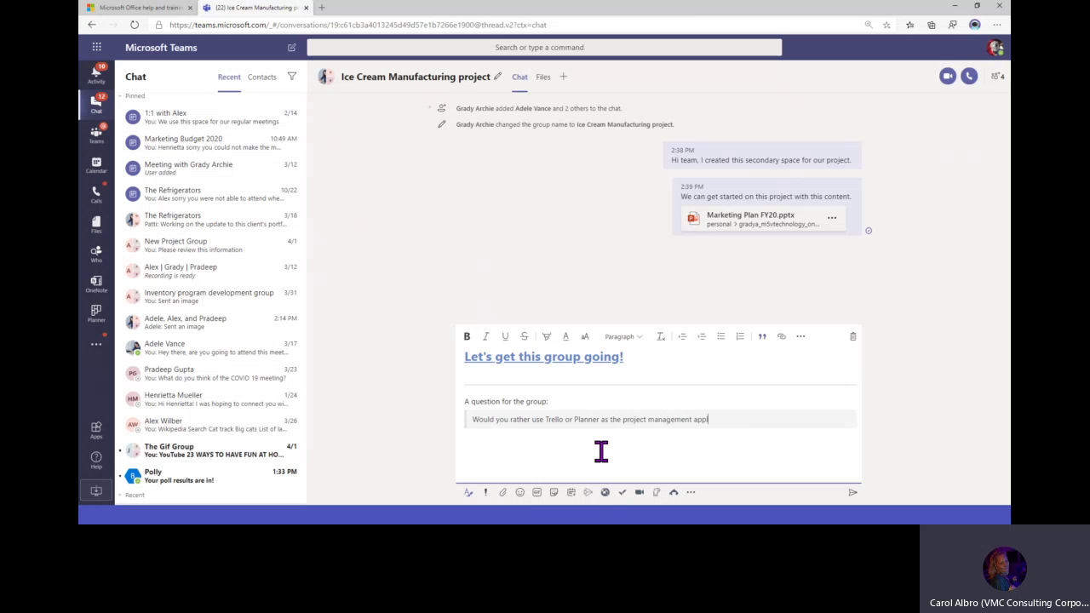
{"action": "left_click", "coordinate": [601, 451]}
{"action": "left_click", "coordinate": [853, 495]}
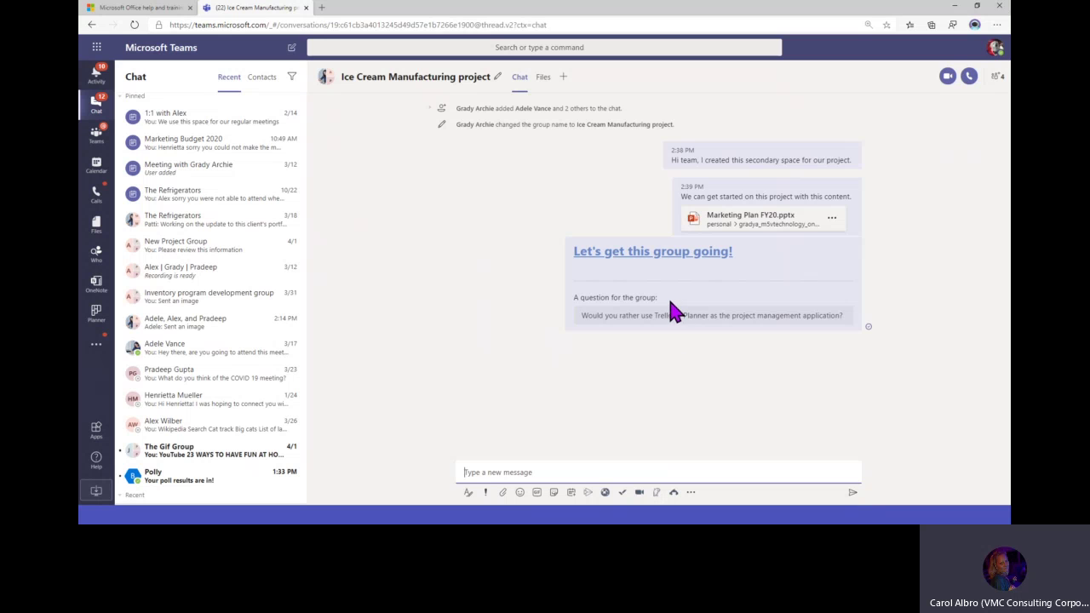
Edit the sent message so that the words Planner and Trello in the quoted question are bold, and save the edit
{"action": "mouse_move", "coordinate": [671, 310]}
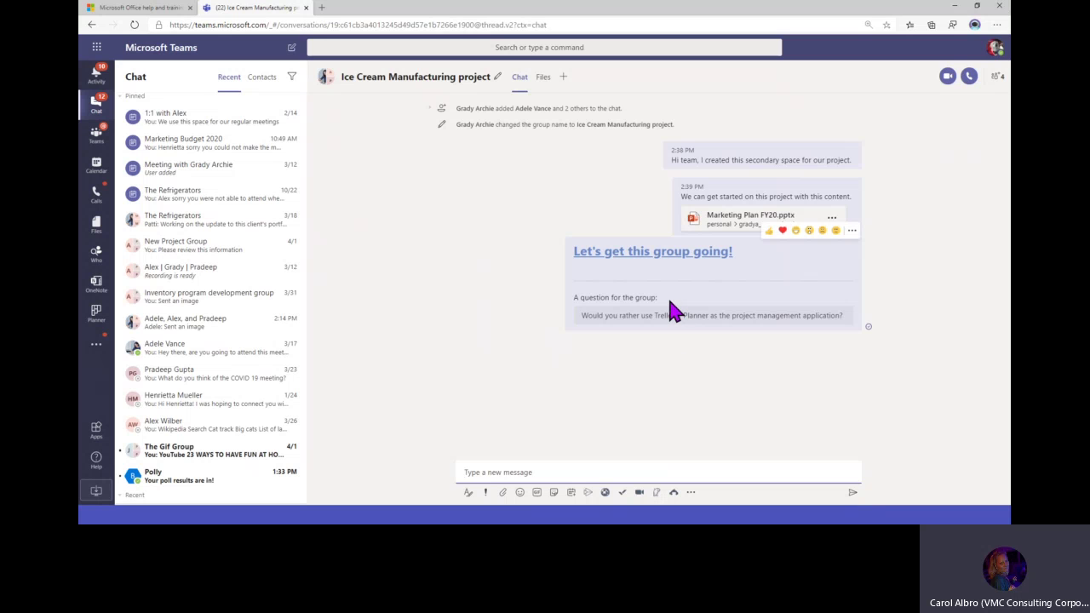
{"action": "left_click", "coordinate": [853, 231]}
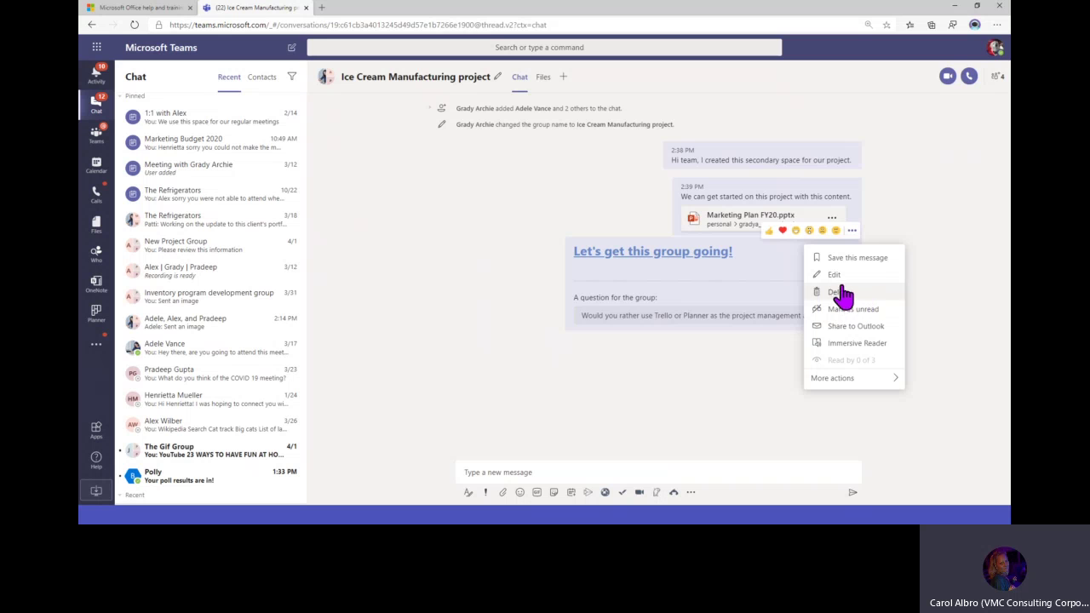
{"action": "left_click", "coordinate": [835, 275]}
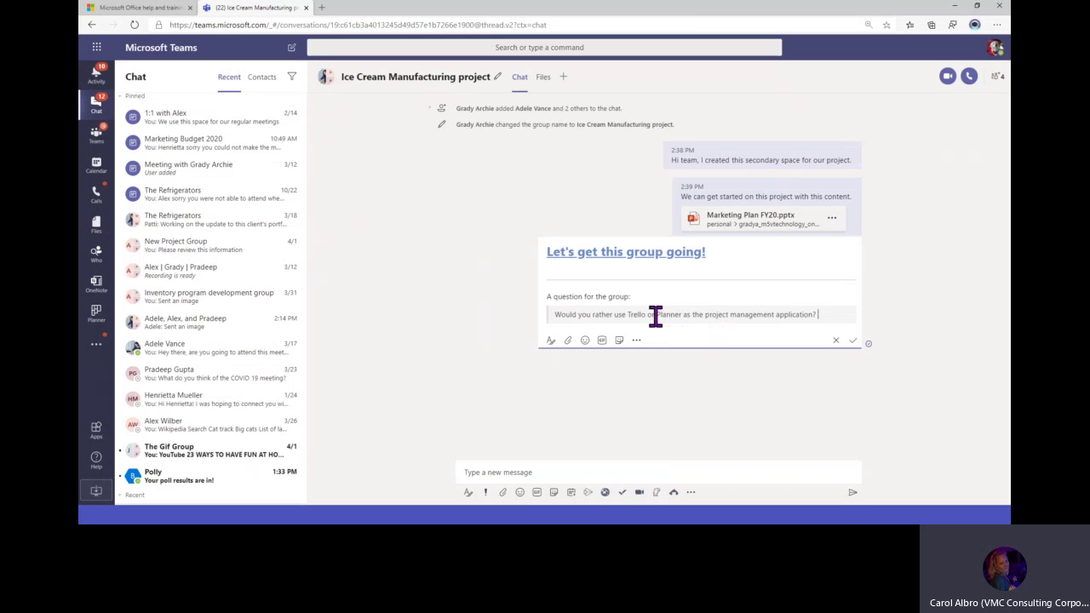
{"action": "left_click_drag", "start_coordinate": [668, 314], "coordinate": [683, 314]}
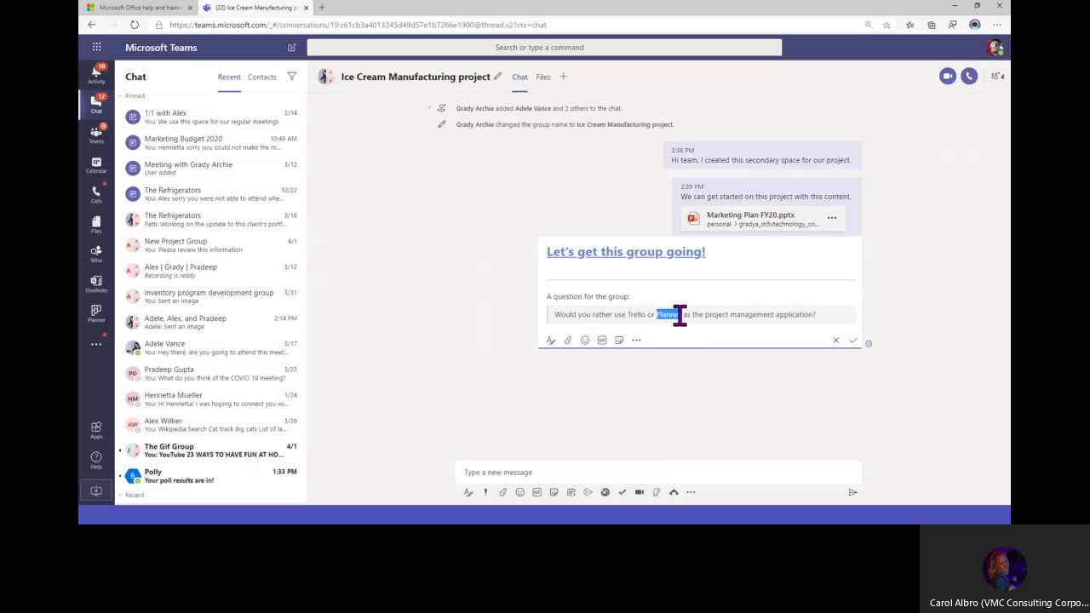
{"action": "left_click", "coordinate": [551, 342]}
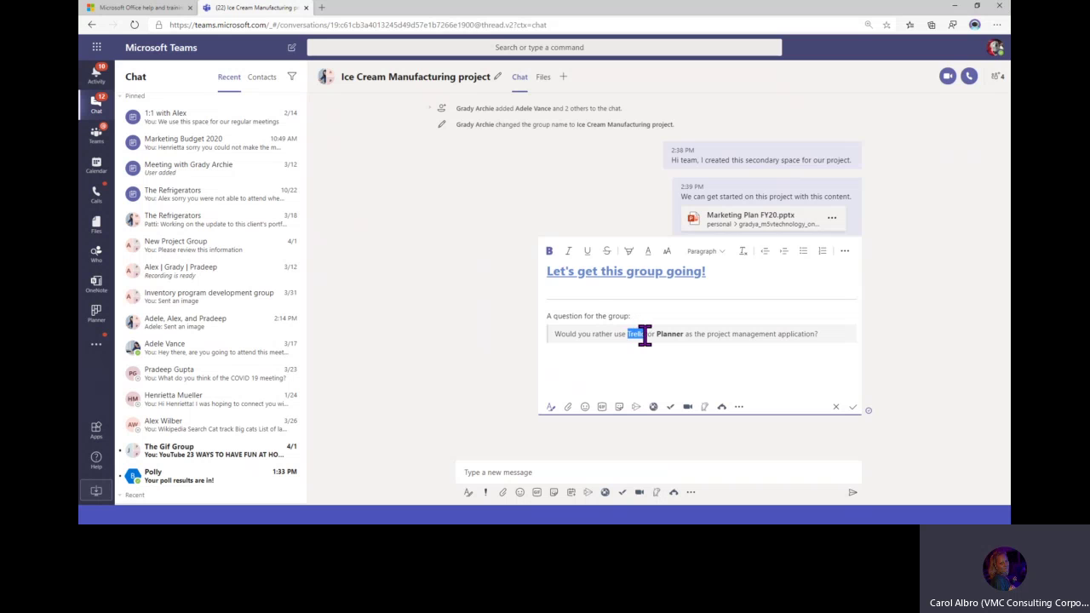
{"action": "left_click", "coordinate": [550, 251]}
{"action": "left_click", "coordinate": [852, 408]}
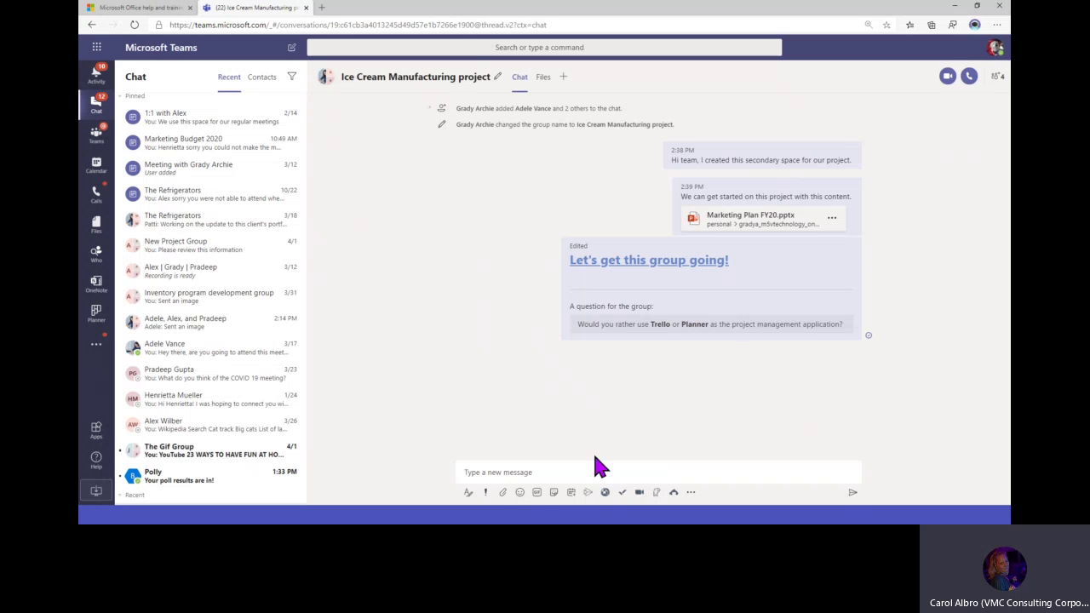
Set the delivery option of the new message to Important
{"action": "left_click", "coordinate": [486, 495]}
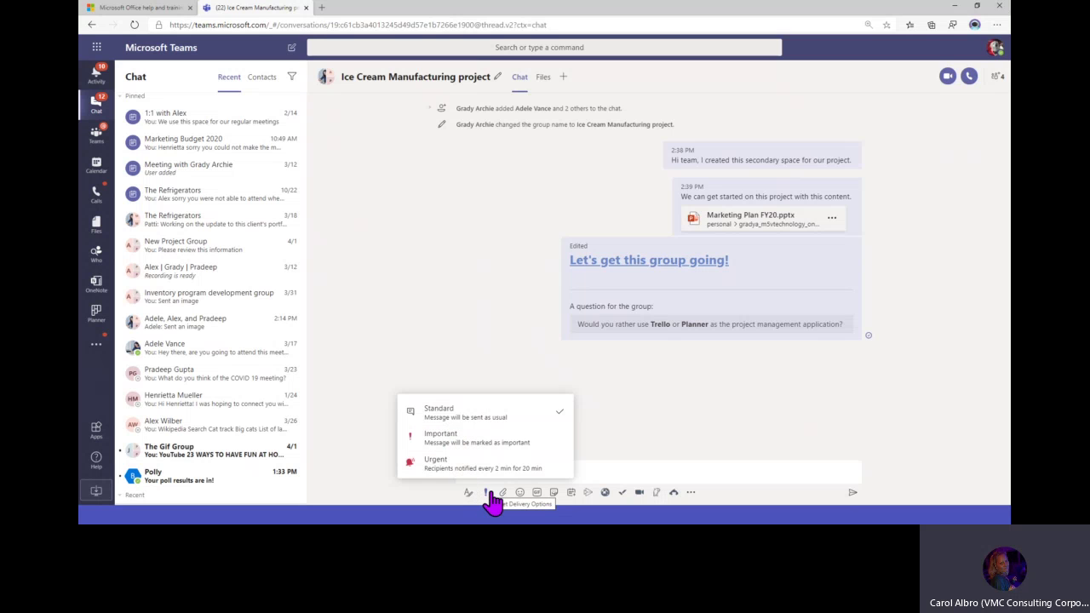
{"action": "left_click", "coordinate": [456, 454]}
{"action": "left_click_drag", "start_coordinate": [512, 458], "coordinate": [470, 457]}
{"action": "left_click", "coordinate": [518, 471]}
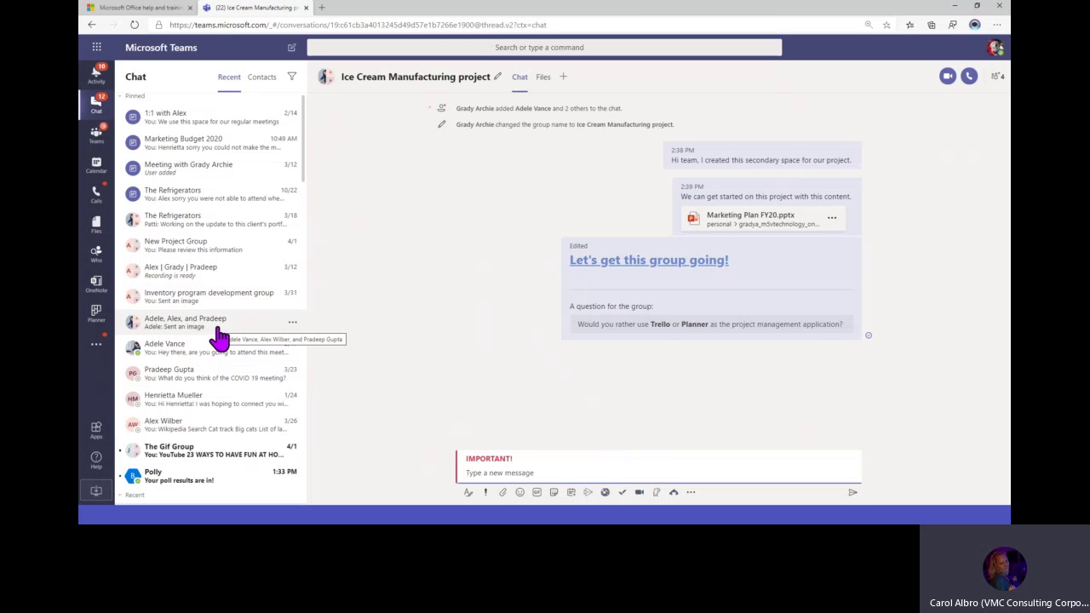
Set the new message's delivery option to Urgent and return it to Standard
{"action": "left_click", "coordinate": [485, 494]}
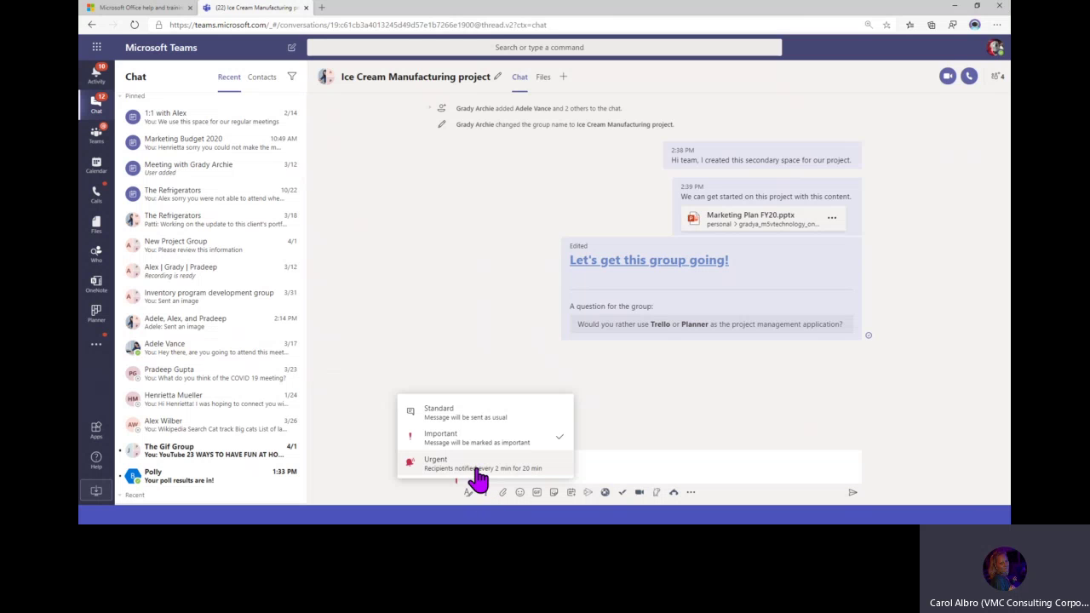
{"action": "left_click", "coordinate": [474, 464]}
{"action": "left_click_drag", "start_coordinate": [464, 439], "coordinate": [631, 454]}
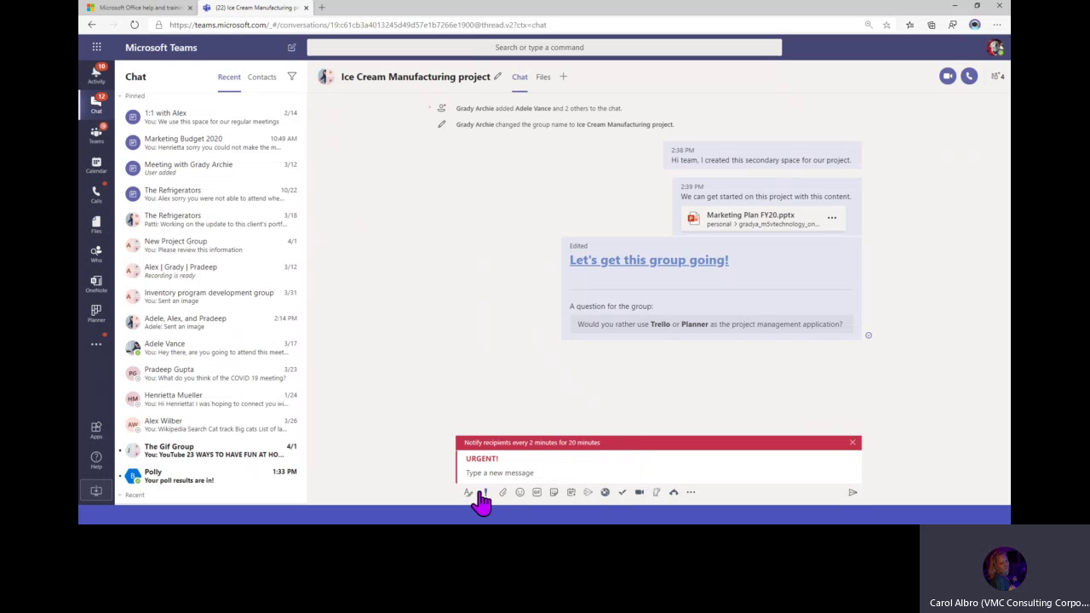
{"action": "left_click", "coordinate": [486, 493]}
{"action": "left_click", "coordinate": [487, 417]}
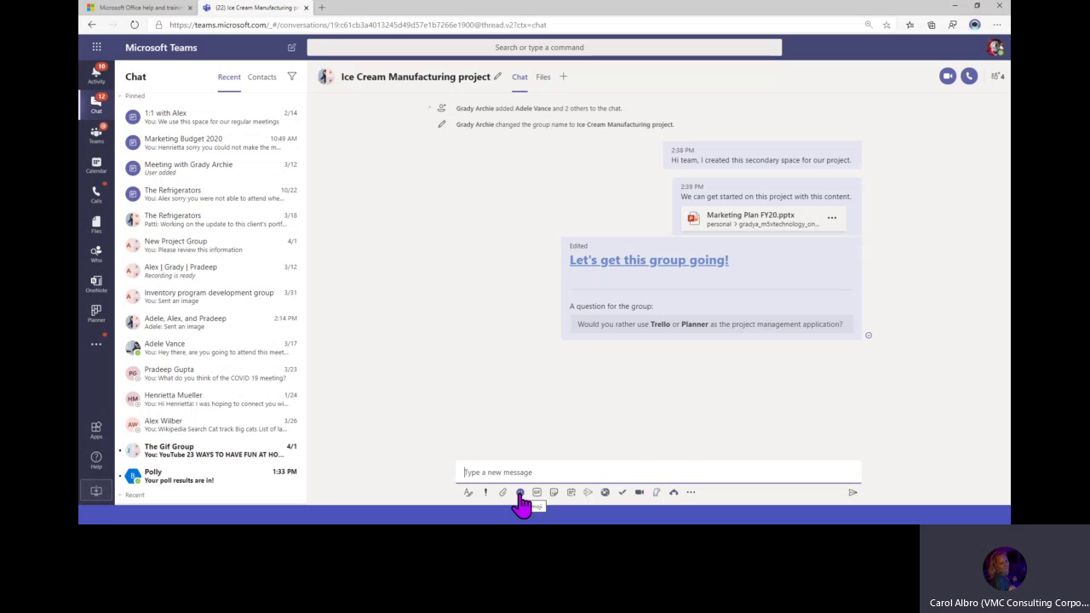
Insert the dancing emoji into the new message
{"action": "left_click", "coordinate": [520, 493]}
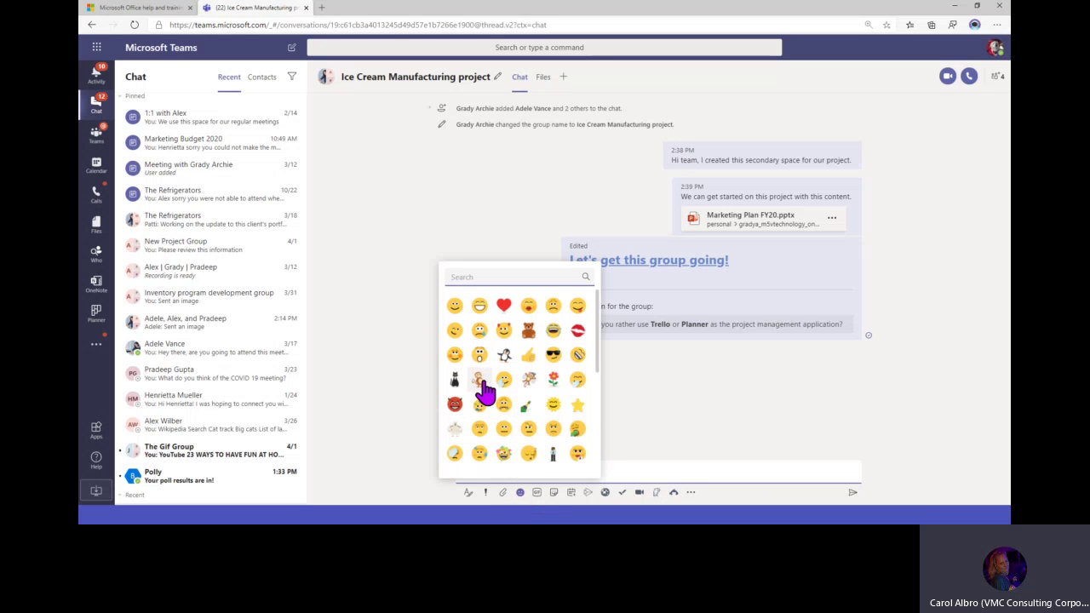
{"action": "scroll", "coordinate": [484, 391], "scroll_direction": "down", "scroll_amount": 1}
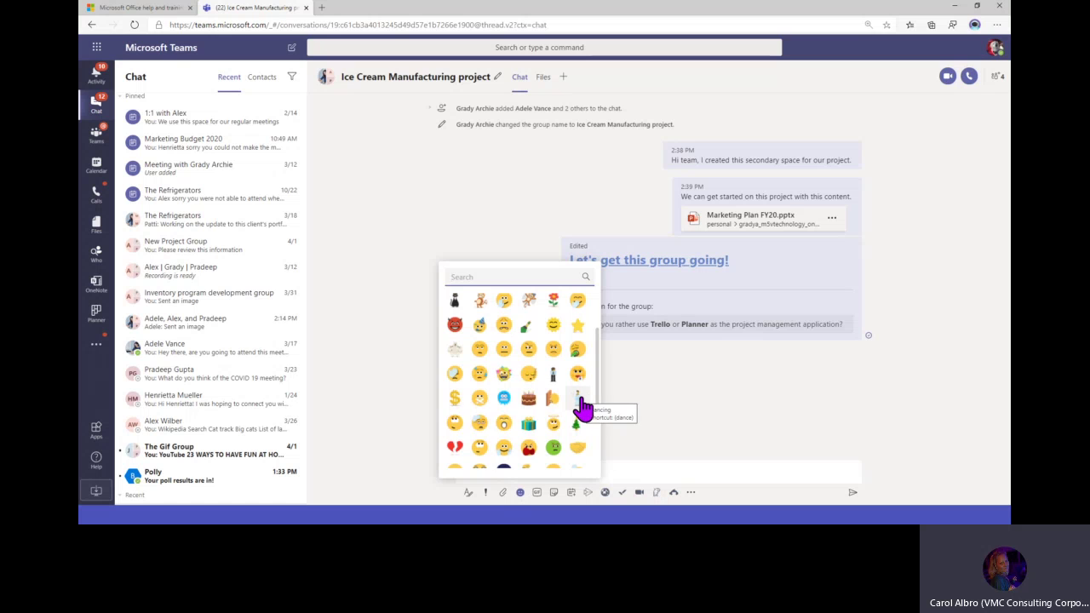
{"action": "left_click", "coordinate": [583, 407]}
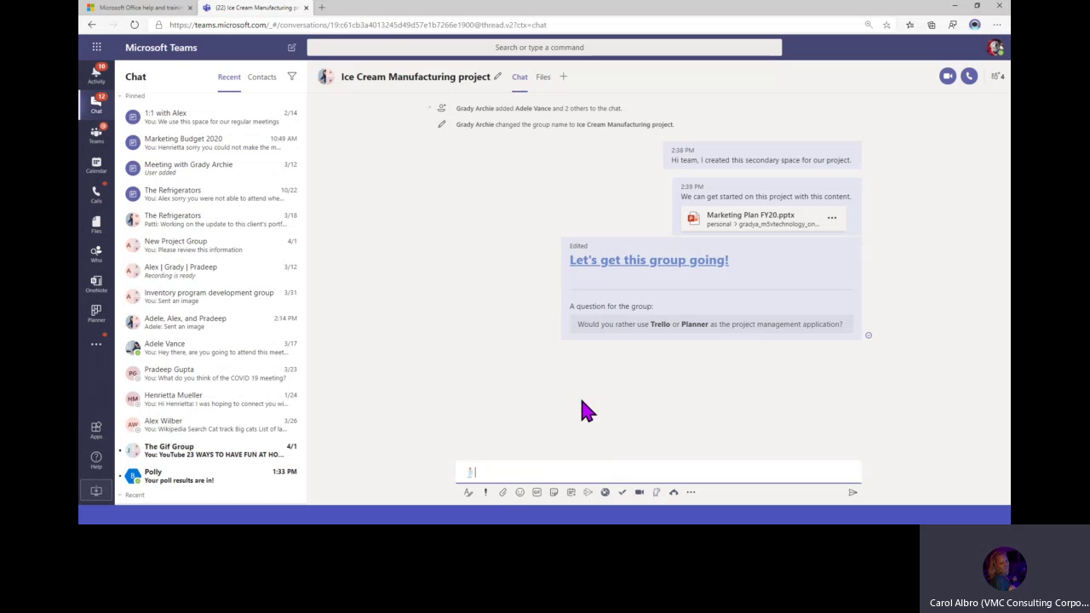
Add the gift and penguin emojis to the new message and send it to the group
{"action": "left_click", "coordinate": [520, 494]}
{"action": "scroll", "coordinate": [530, 452], "scroll_direction": "down", "scroll_amount": 1}
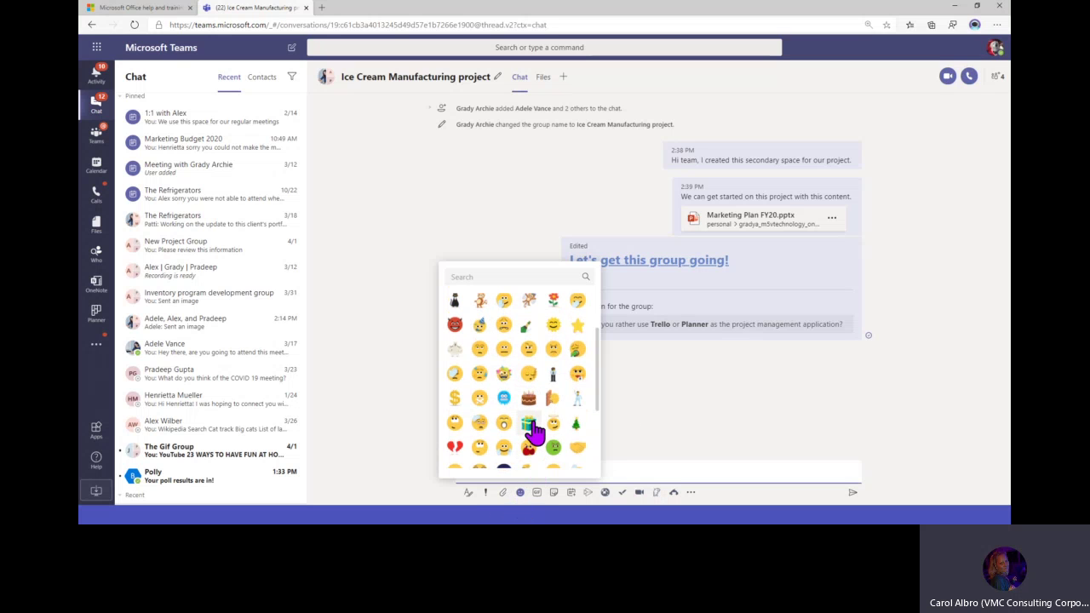
{"action": "left_click", "coordinate": [531, 429]}
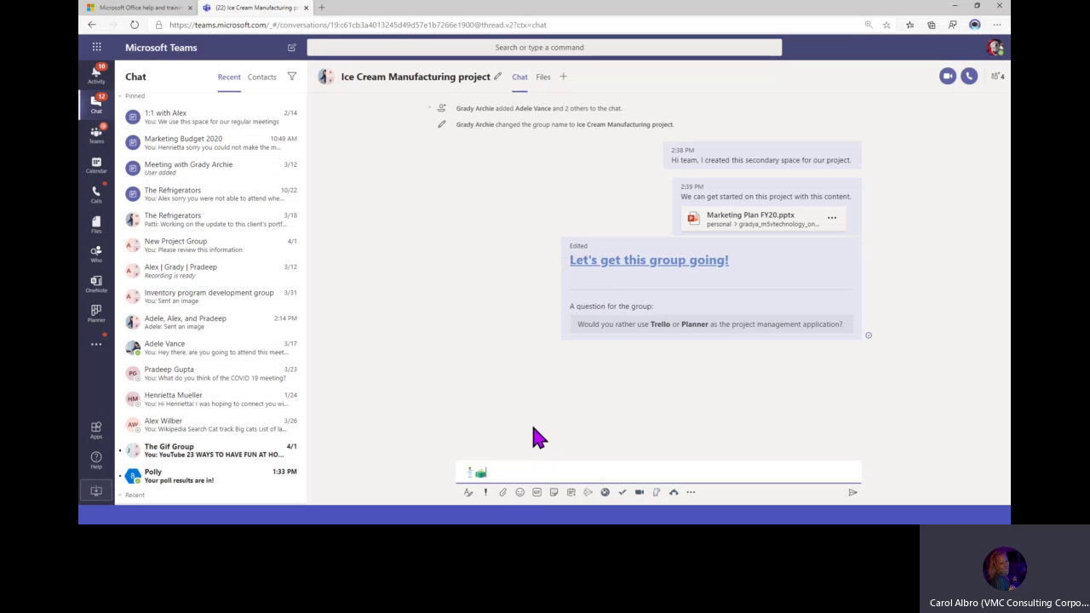
{"action": "left_click", "coordinate": [520, 494]}
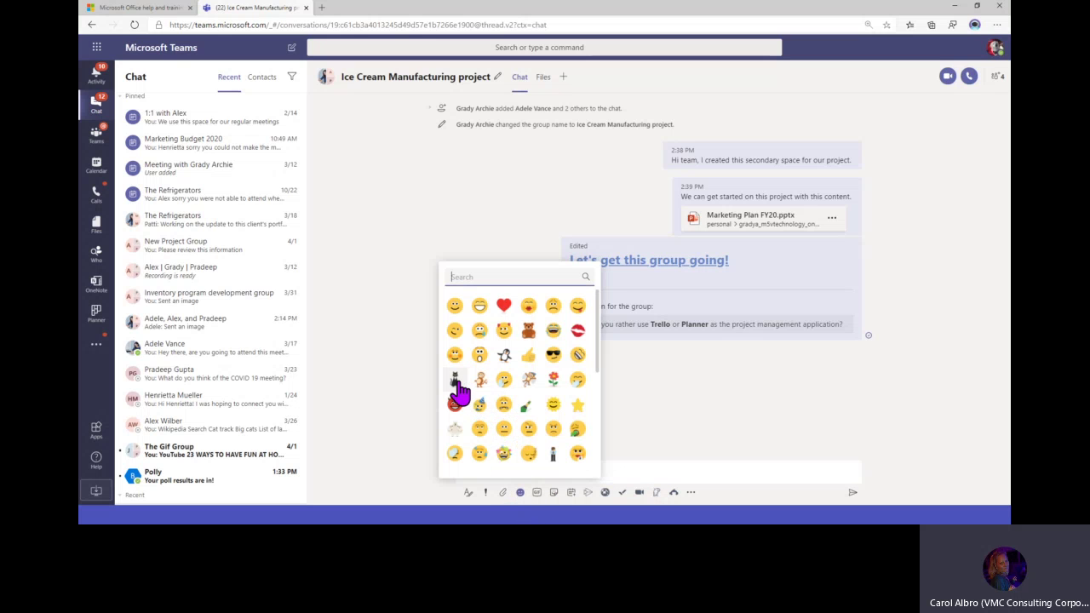
{"action": "left_click", "coordinate": [505, 358]}
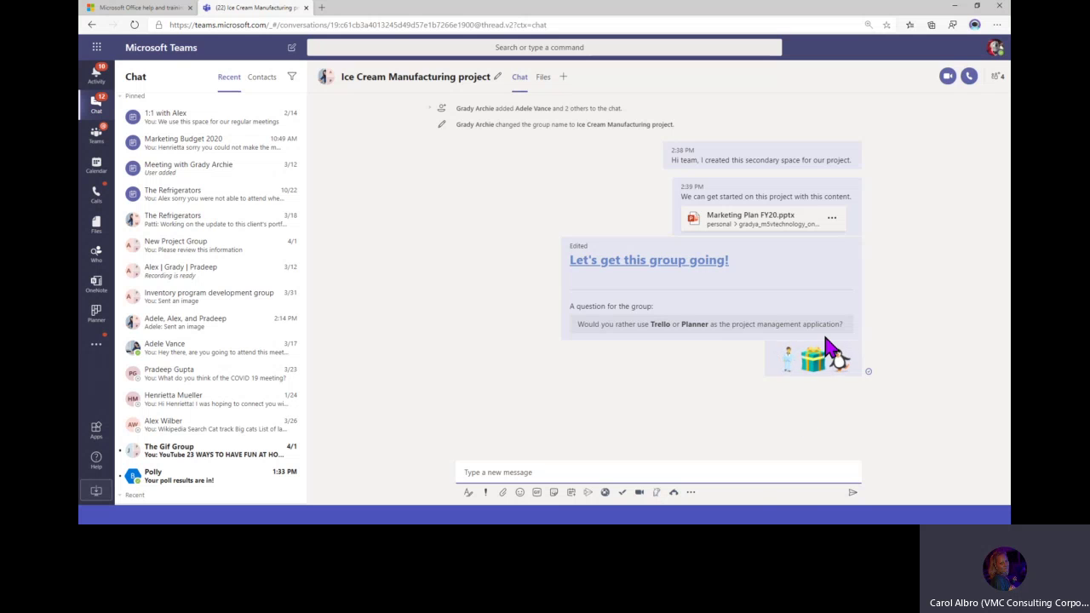
Look over the reactions offered on the sent messages and the additional apps available when composing a message
{"action": "mouse_move", "coordinate": [839, 255]}
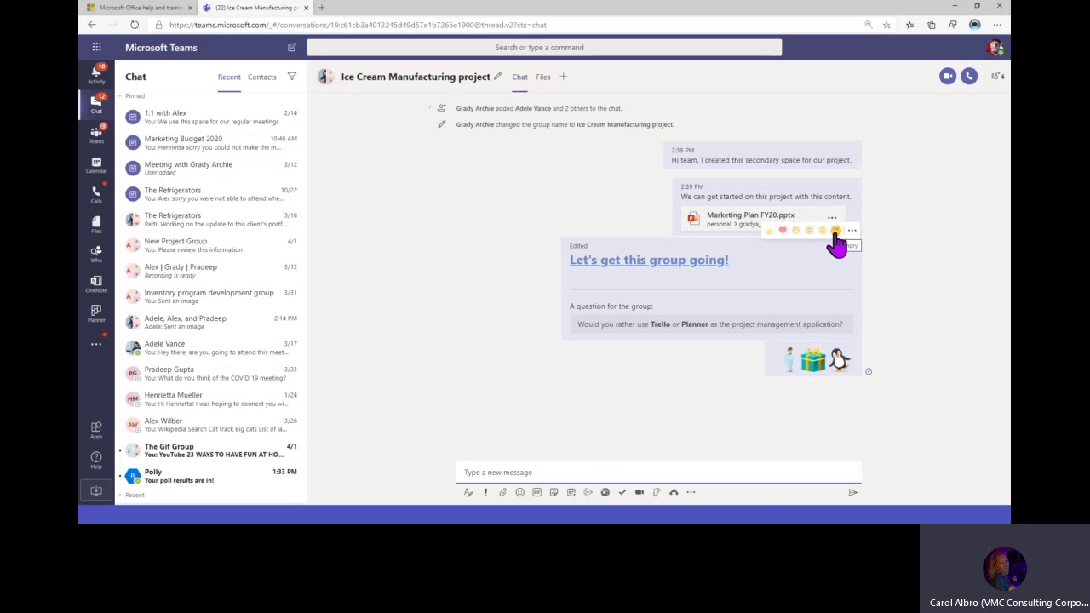
{"action": "left_click", "coordinate": [814, 279]}
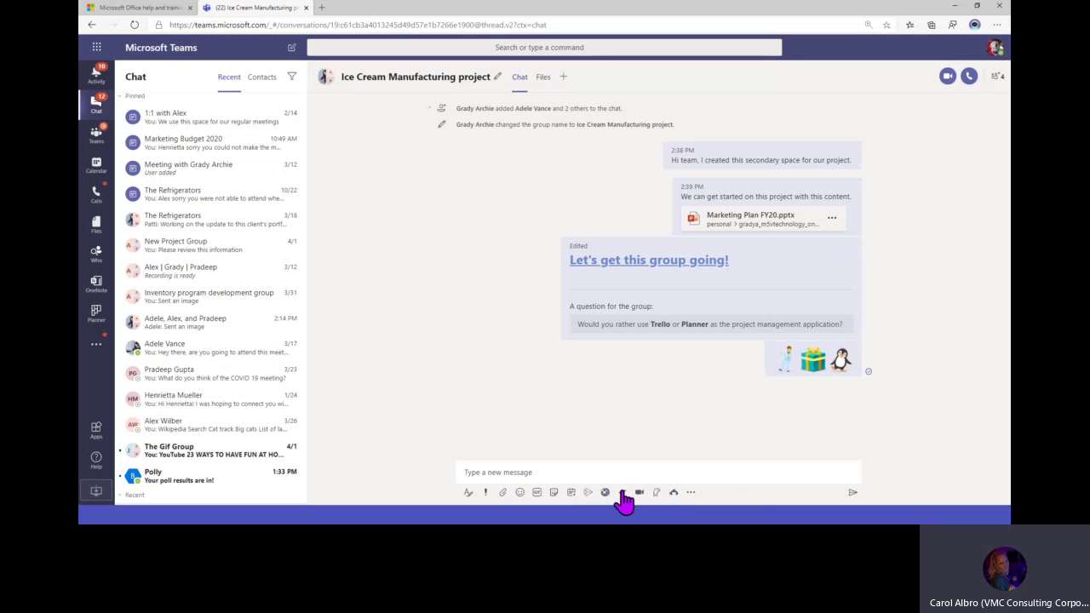
{"action": "left_click", "coordinate": [690, 494]}
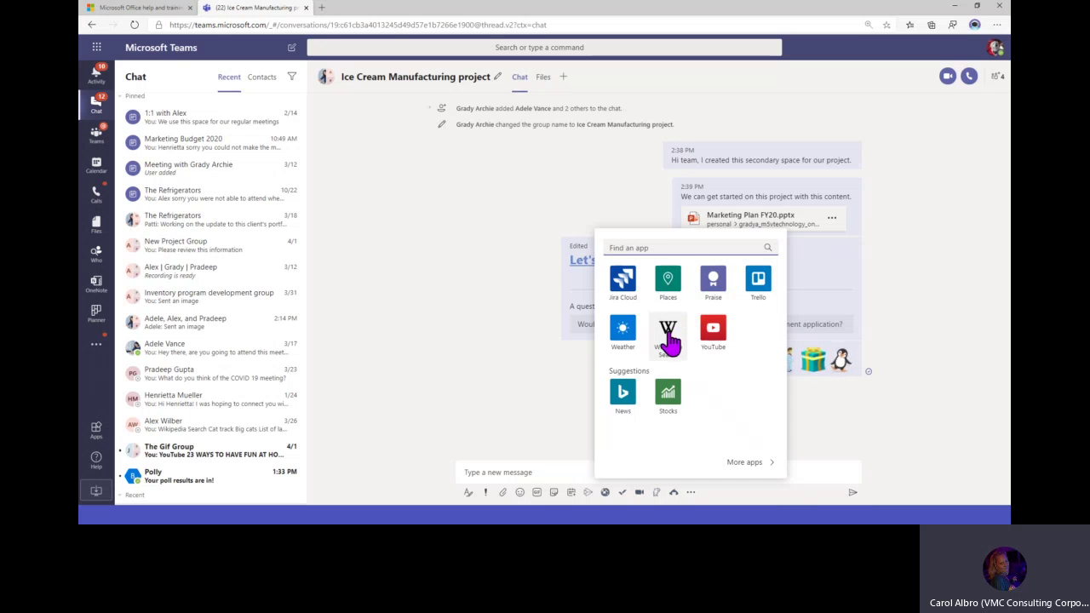
{"action": "left_click", "coordinate": [816, 475]}
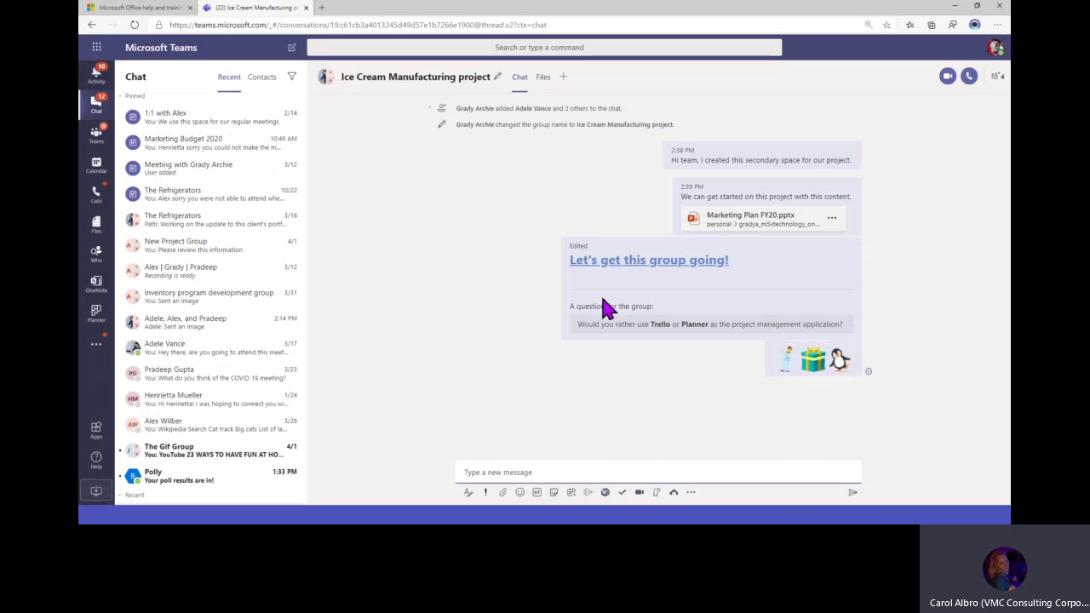
Go through the chat-history options for adding people to the Ice Cream Manufacturing project chat, and cancel without adding anyone
{"action": "left_click", "coordinate": [998, 78]}
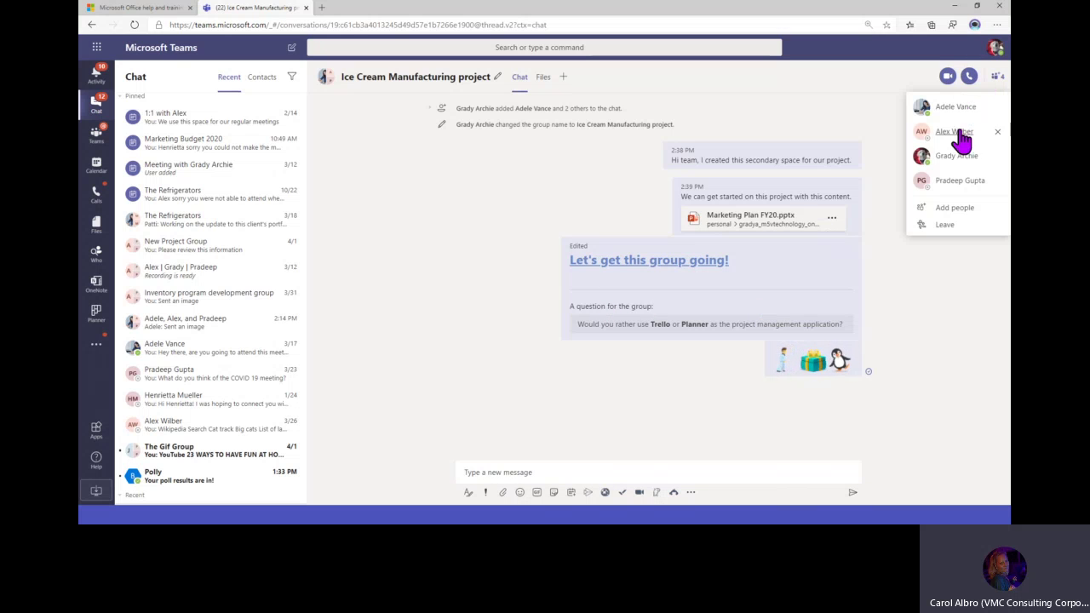
{"action": "left_click", "coordinate": [955, 209]}
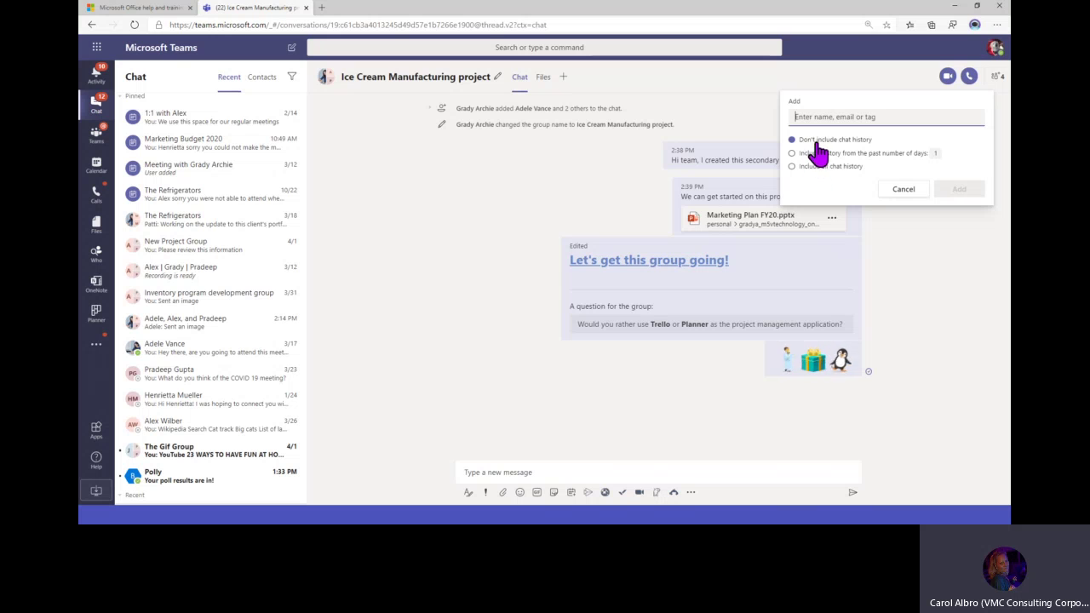
{"action": "left_click_drag", "start_coordinate": [803, 143], "coordinate": [869, 142]}
{"action": "left_click_drag", "start_coordinate": [804, 154], "coordinate": [935, 159]}
{"action": "left_click", "coordinate": [937, 154]}
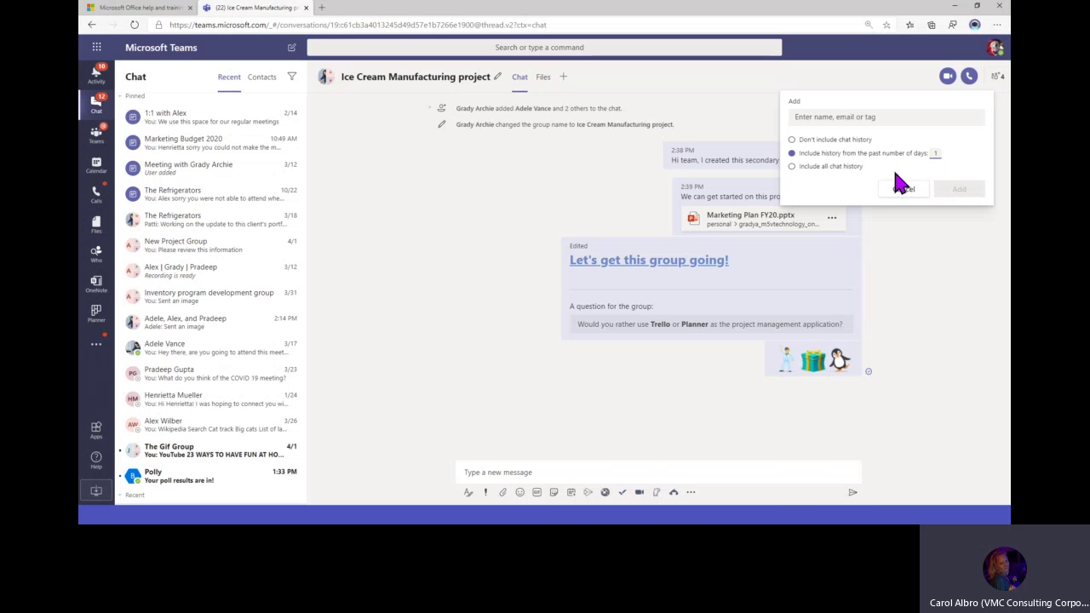
{"action": "left_click_drag", "start_coordinate": [807, 166], "coordinate": [865, 168]}
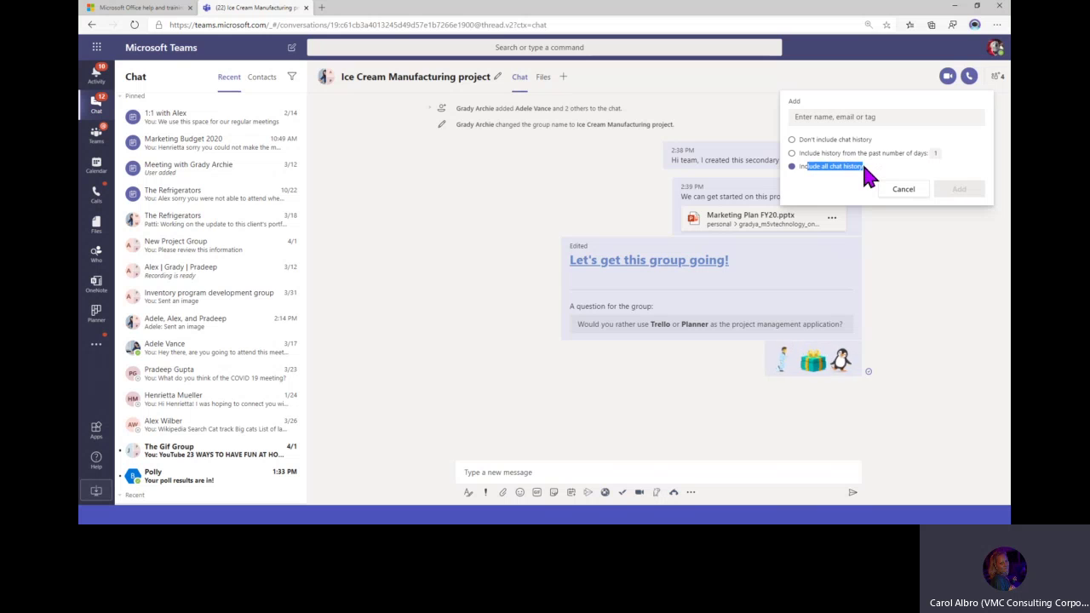
{"action": "left_click", "coordinate": [860, 169]}
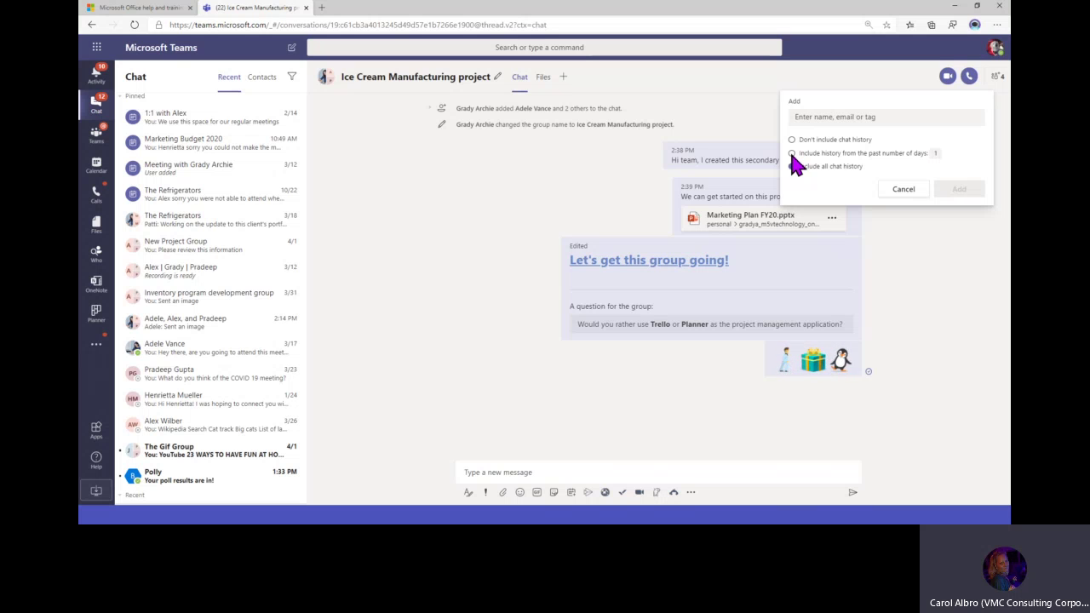
{"action": "left_click", "coordinate": [901, 191]}
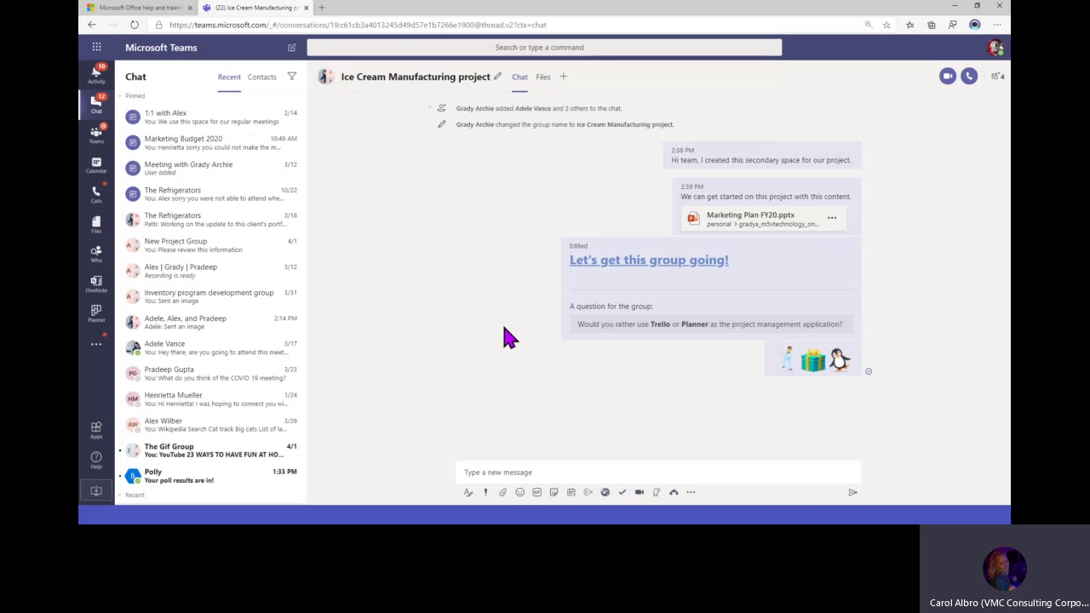
Compare the speed dial groups in Calls with the contact groups in Chat, collapsing the Learning and Development team group
{"action": "left_click", "coordinate": [99, 200]}
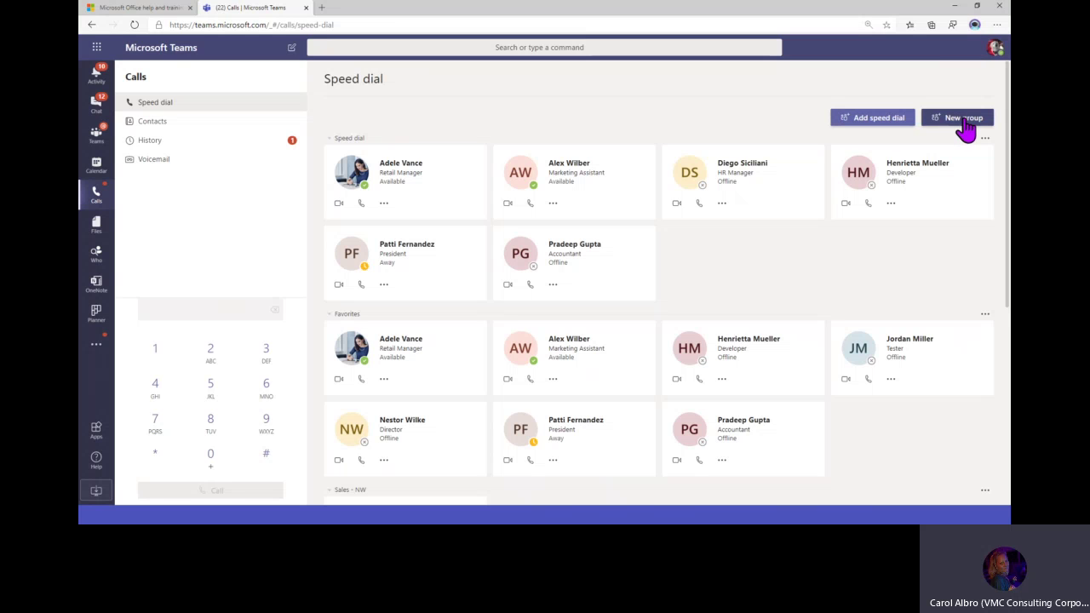
{"action": "scroll", "coordinate": [774, 247], "scroll_direction": "down", "scroll_amount": 3}
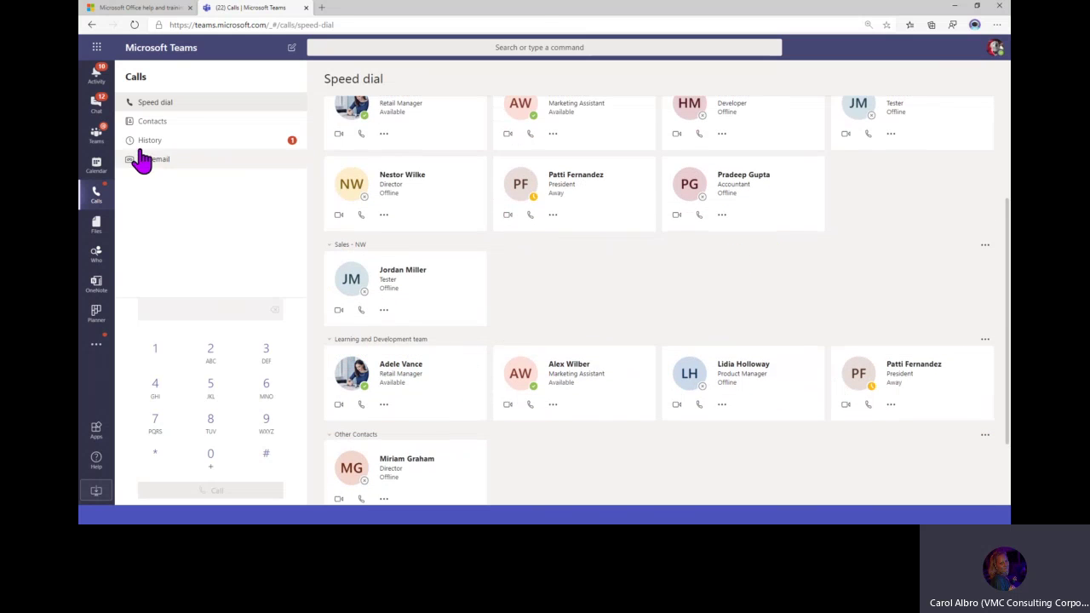
{"action": "left_click", "coordinate": [99, 107]}
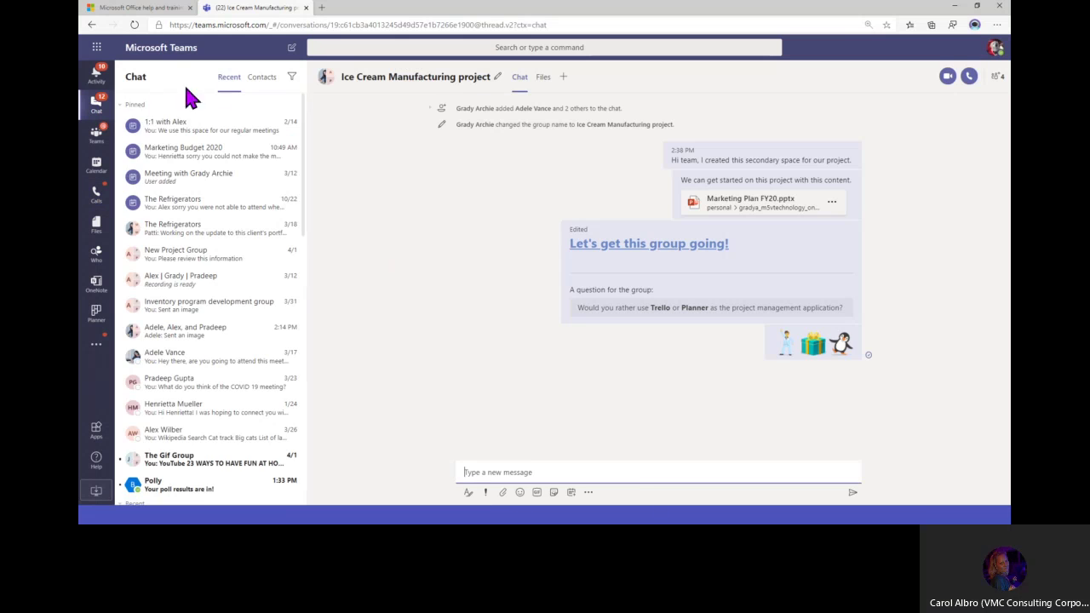
{"action": "left_click", "coordinate": [263, 78]}
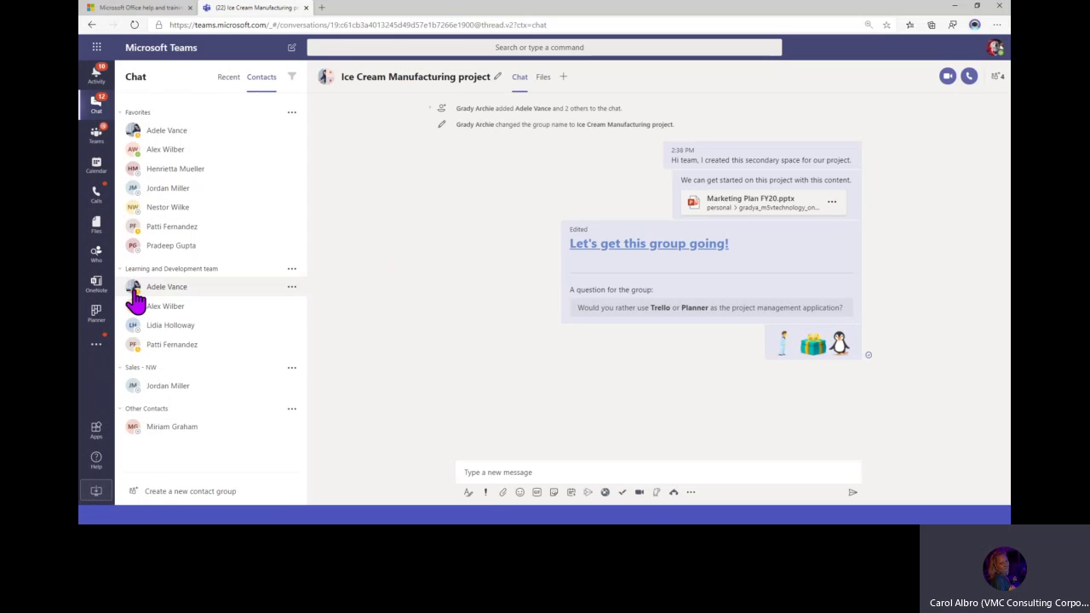
{"action": "left_click", "coordinate": [204, 270]}
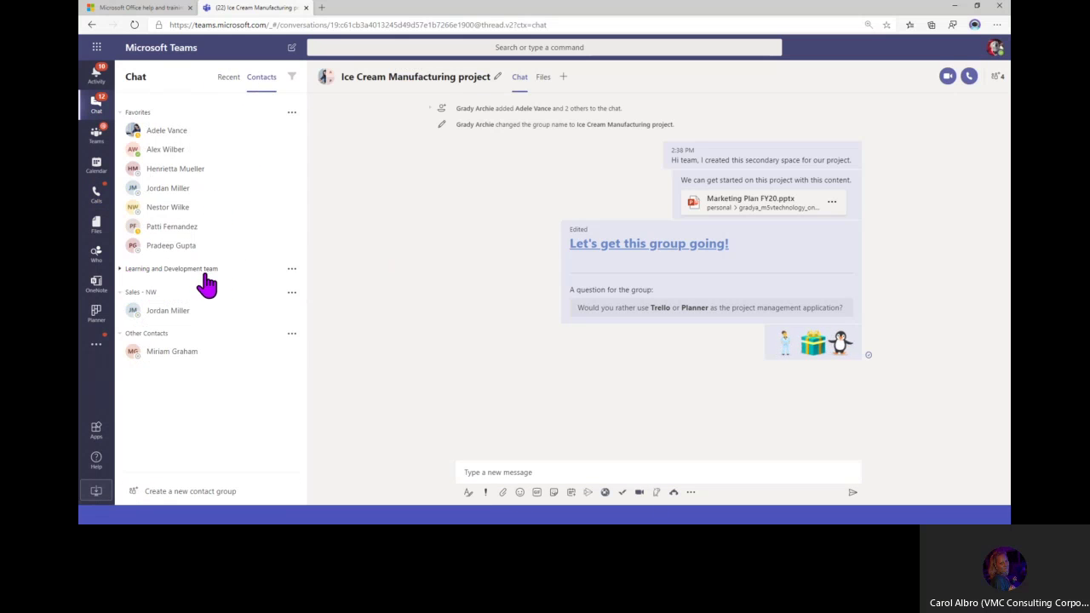
{"action": "left_click", "coordinate": [98, 199]}
{"action": "scroll", "coordinate": [348, 293], "scroll_direction": "down", "scroll_amount": 3}
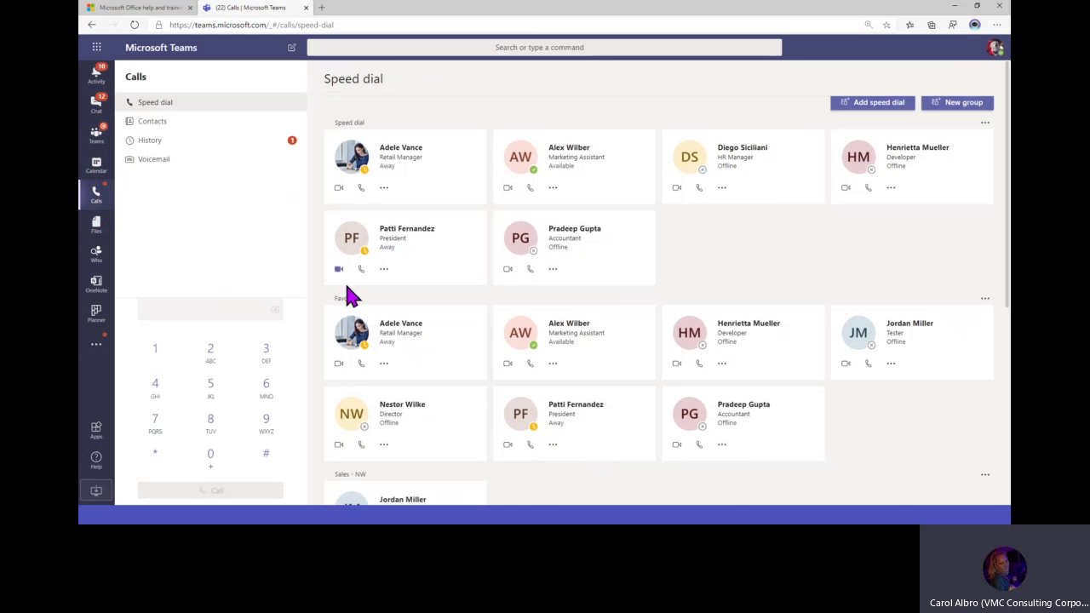
Review the calling contacts, the call history with the options of the 3/20 missed call, and the voicemail section
{"action": "left_click", "coordinate": [153, 126]}
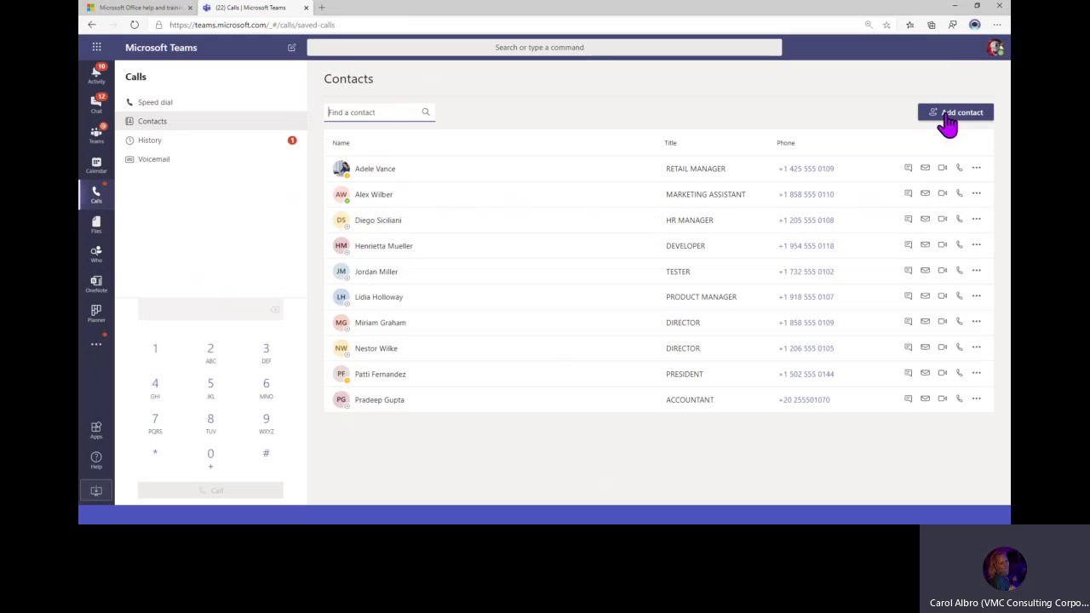
{"action": "left_click", "coordinate": [176, 149]}
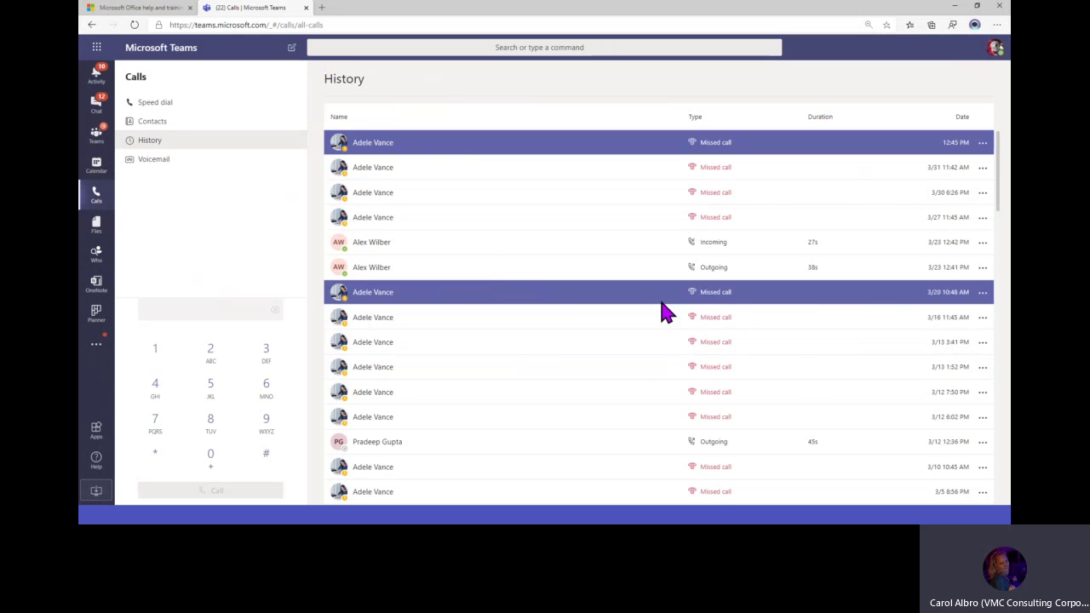
{"action": "left_click", "coordinate": [984, 294]}
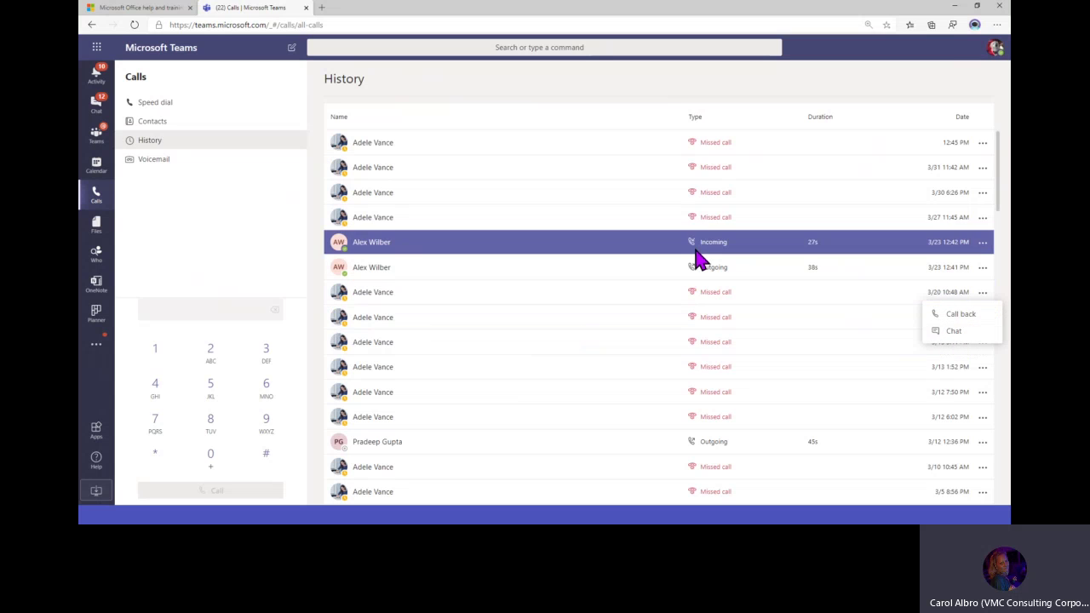
{"action": "left_click", "coordinate": [202, 226]}
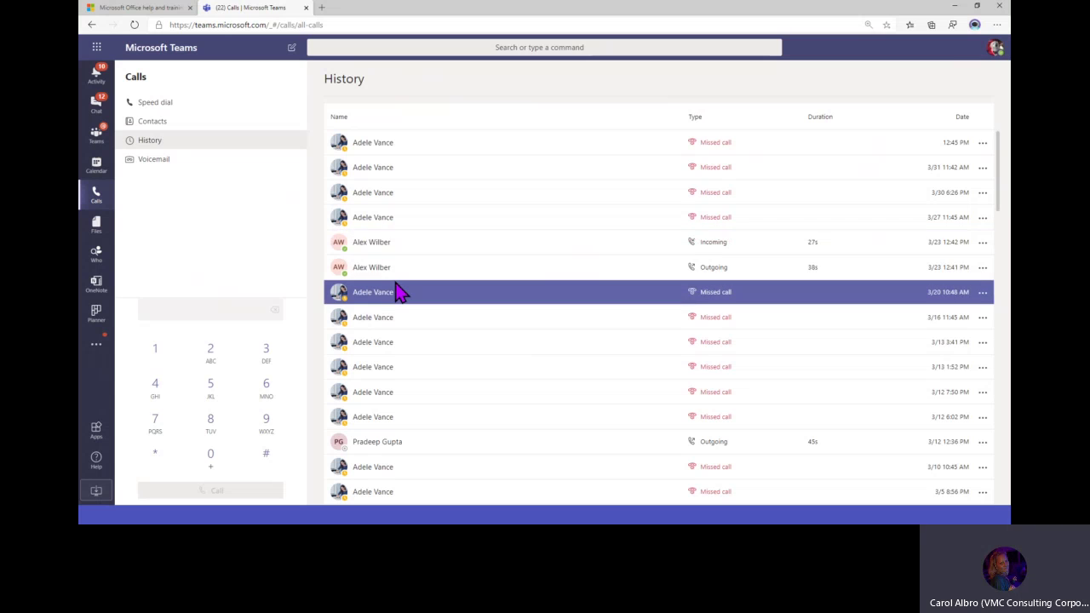
{"action": "left_click", "coordinate": [161, 161]}
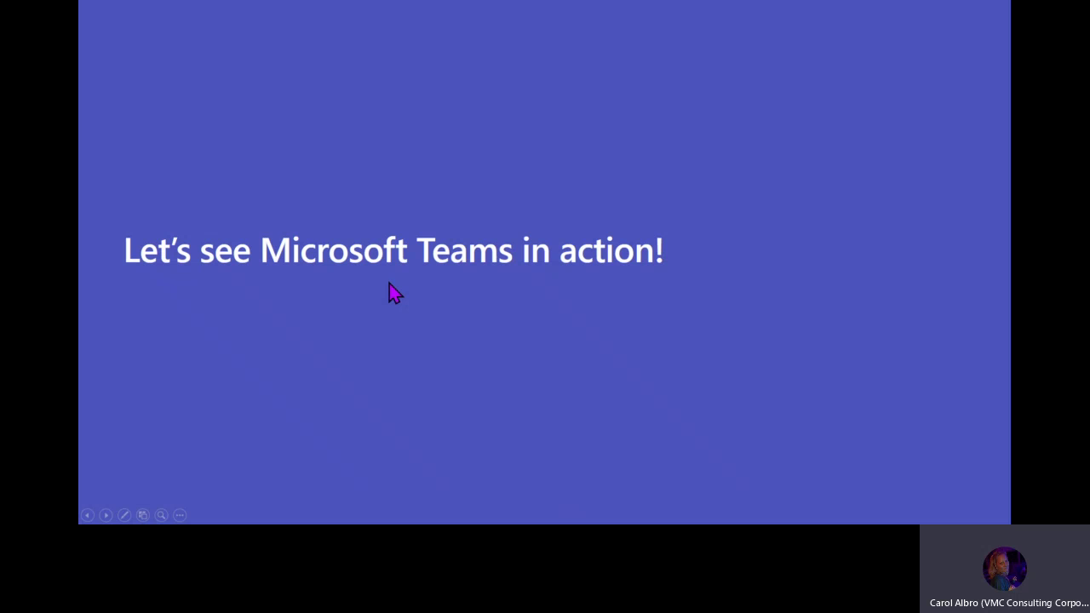
{"action": "left_click", "coordinate": [389, 285]}
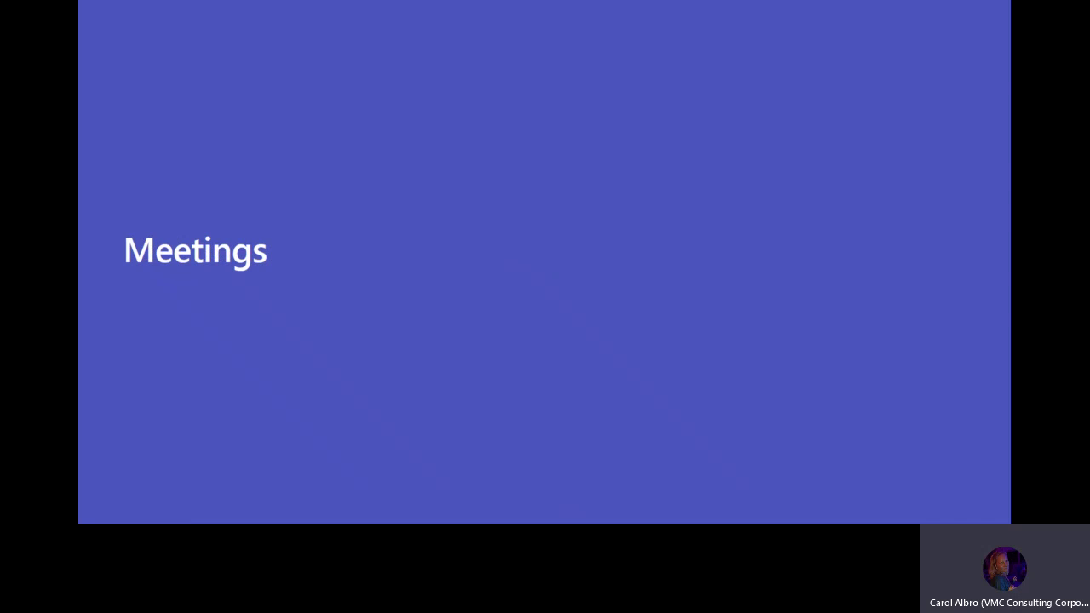
{"action": "key", "text": "Right"}
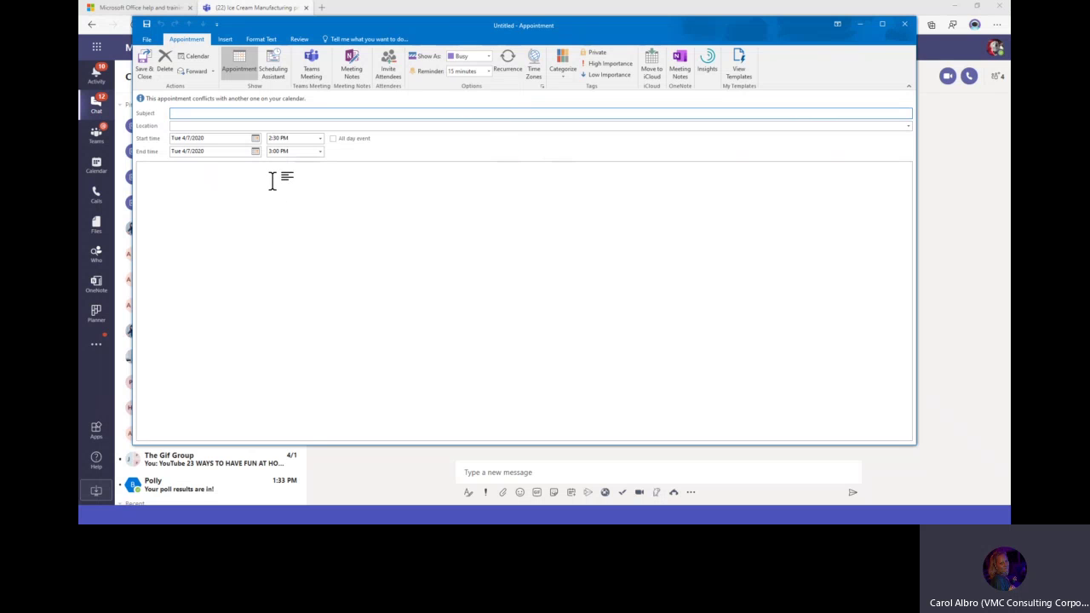
In Outlook, turn the new appointment into a Teams meeting and examine the invitation's dial-in details and join link
{"action": "left_click", "coordinate": [312, 70]}
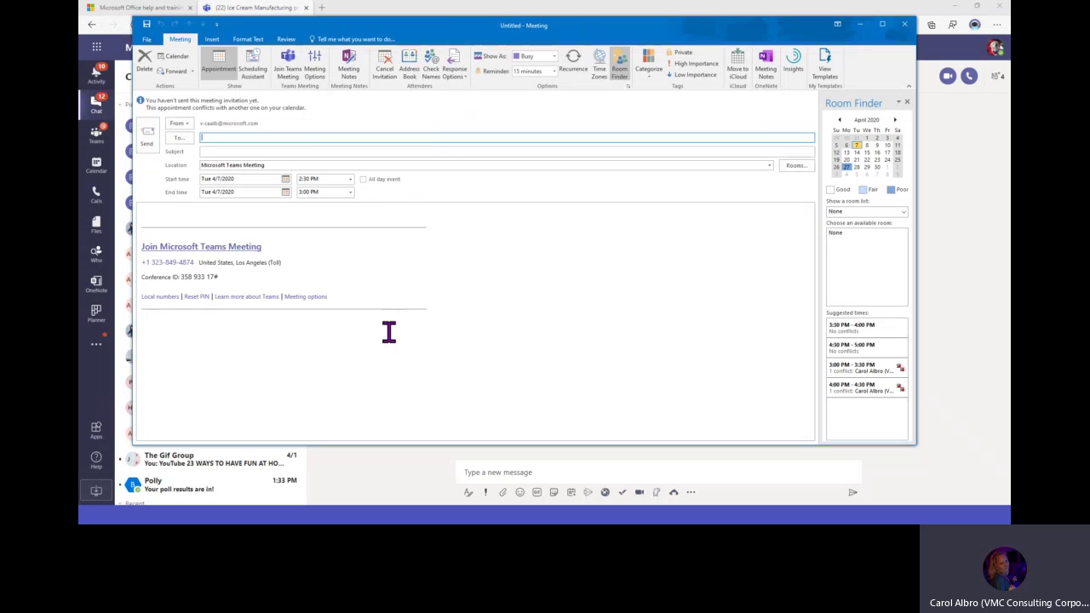
{"action": "left_click_drag", "start_coordinate": [136, 260], "coordinate": [233, 277]}
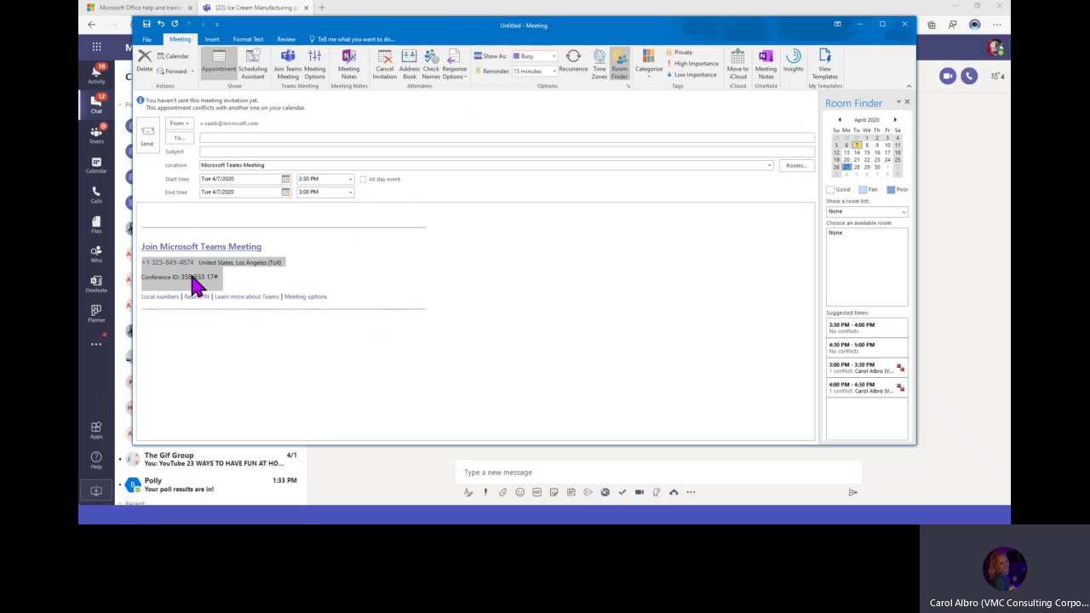
{"action": "left_click", "coordinate": [251, 284]}
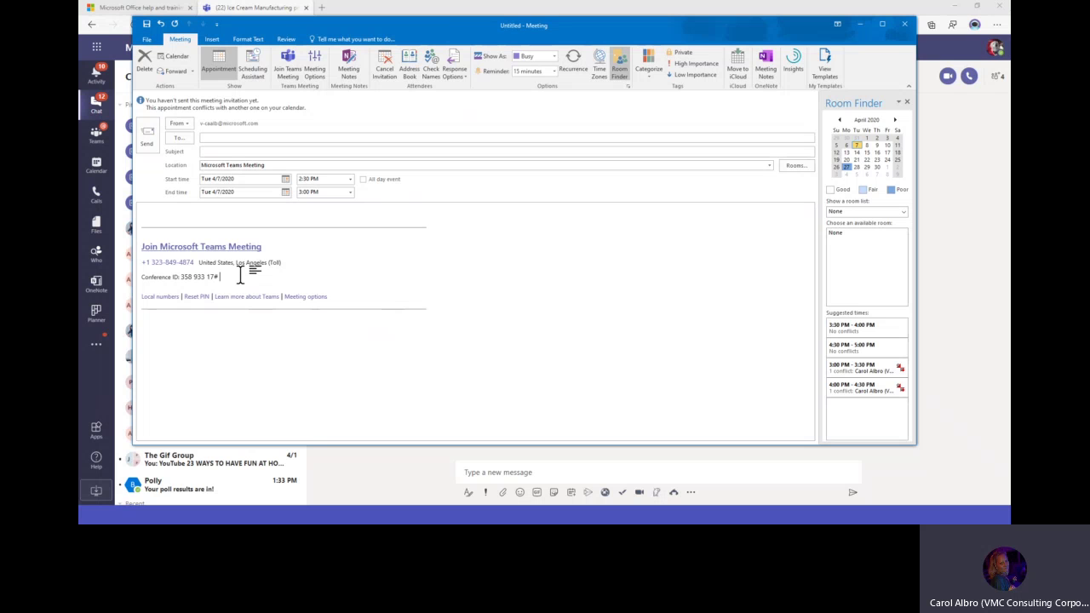
{"action": "left_click_drag", "start_coordinate": [266, 247], "coordinate": [170, 245]}
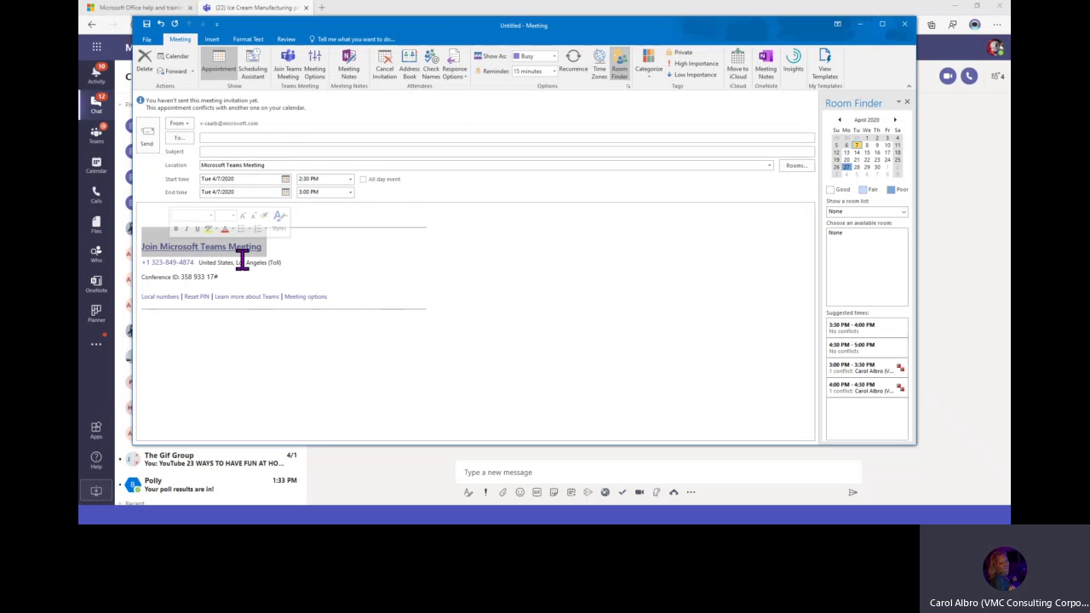
{"action": "left_click", "coordinate": [300, 255]}
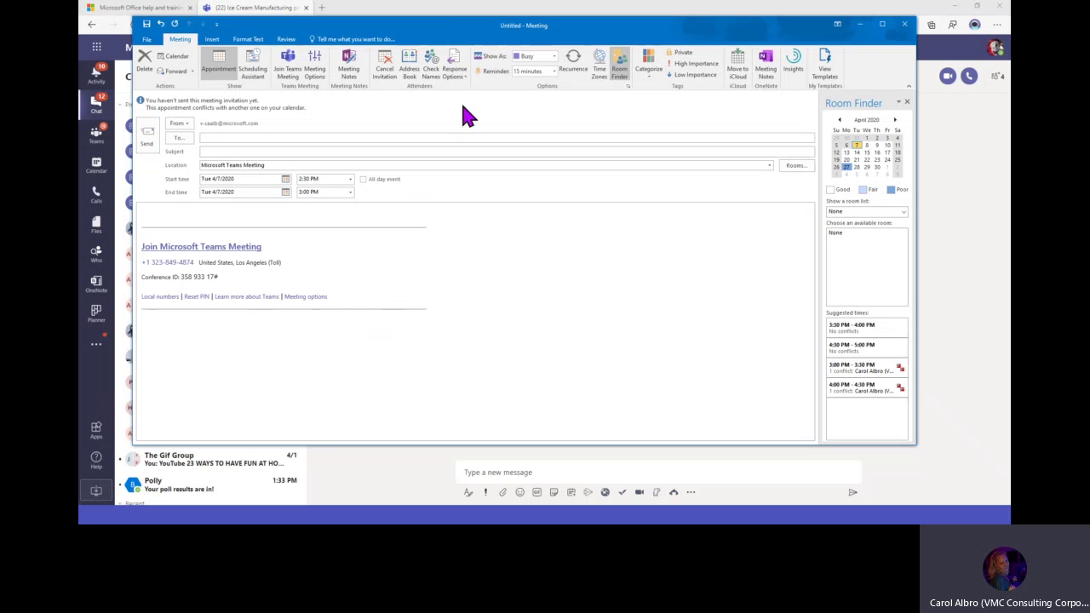
Move the Outlook meeting window out of the way and open the New Project Group chat in Teams
{"action": "left_click_drag", "start_coordinate": [454, 30], "coordinate": [80, 96]}
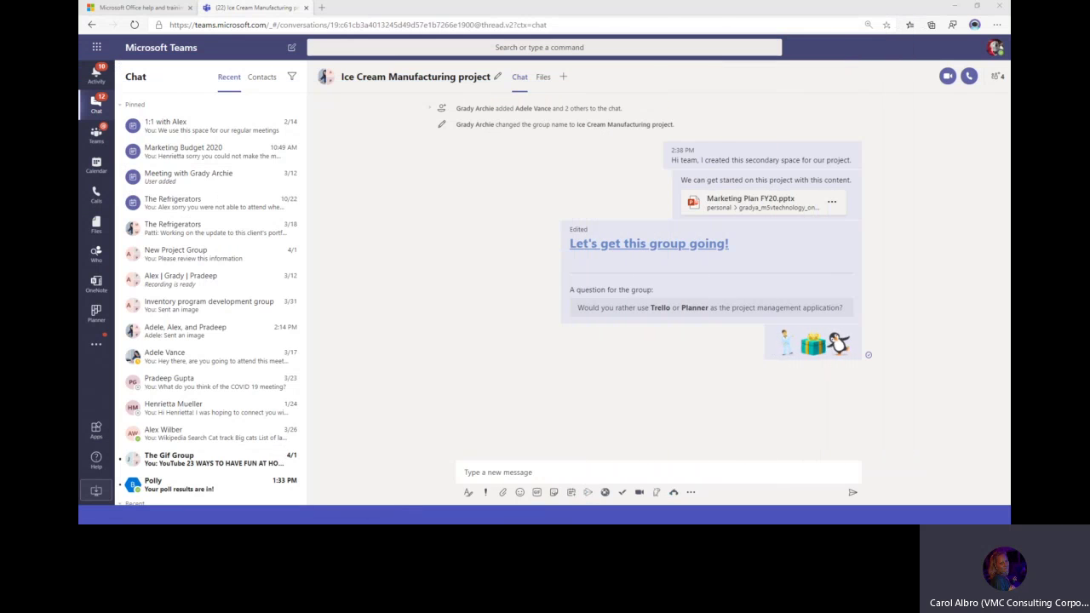
{"action": "left_click", "coordinate": [100, 116]}
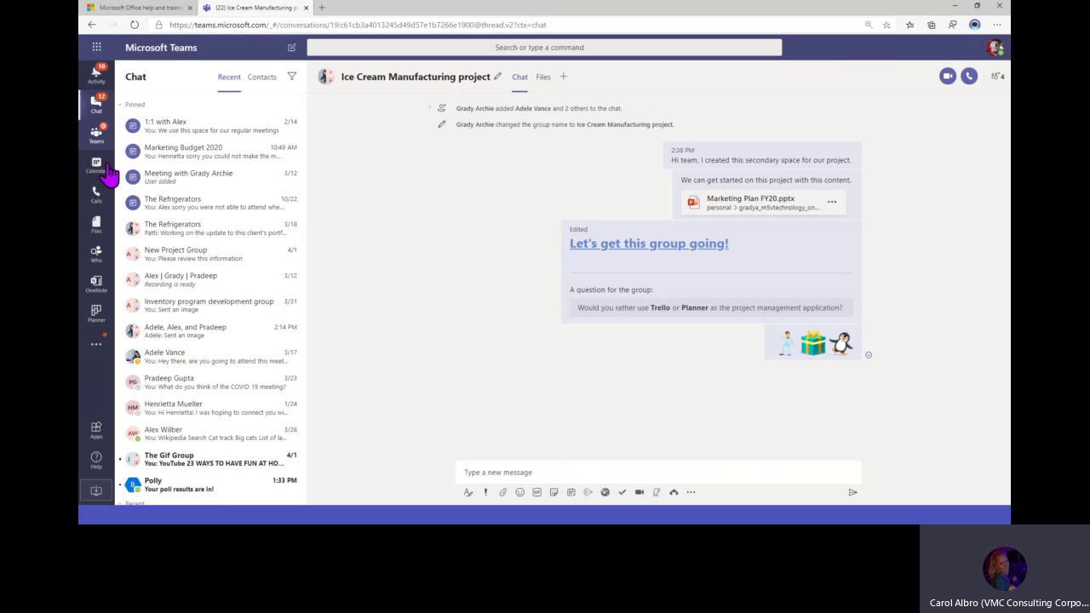
{"action": "left_click", "coordinate": [170, 265]}
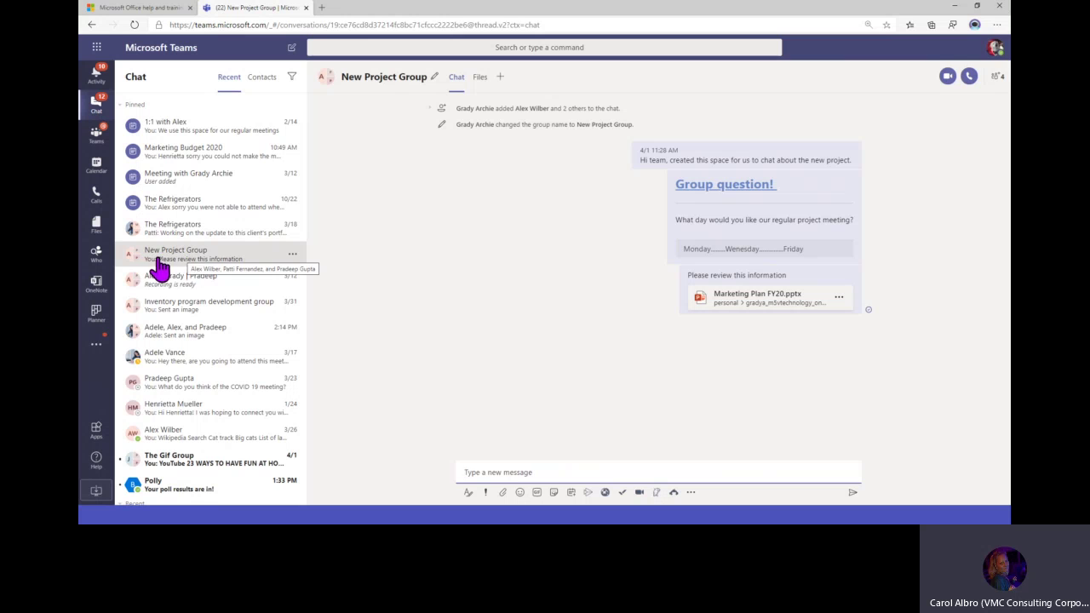
Preview the meeting form for the New Project Group chat, and examine the Calendar's work week and its view options
{"action": "left_click", "coordinate": [572, 493]}
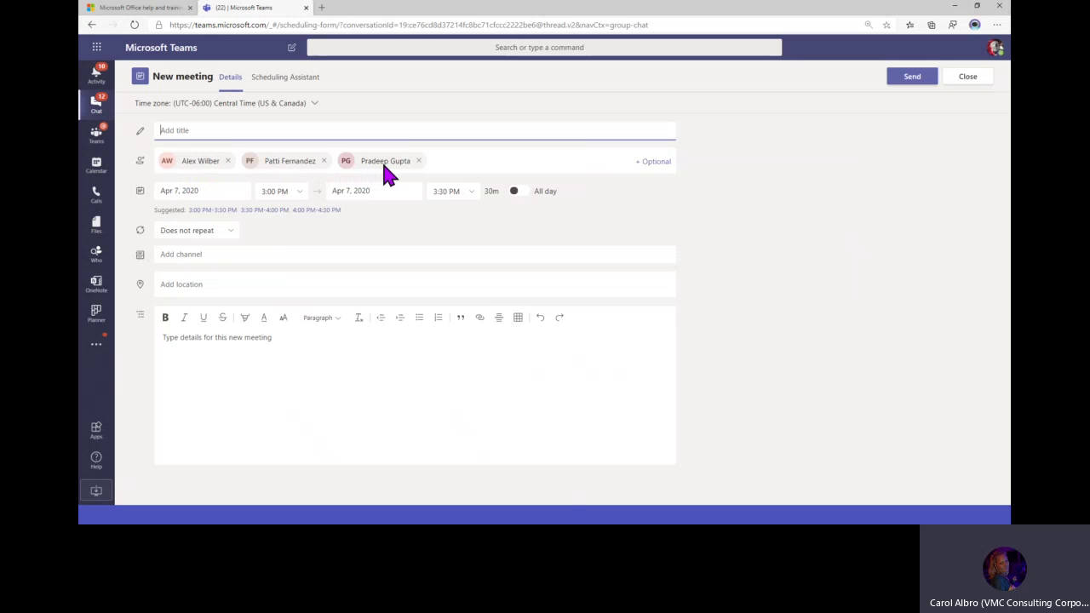
{"action": "left_click", "coordinate": [98, 167]}
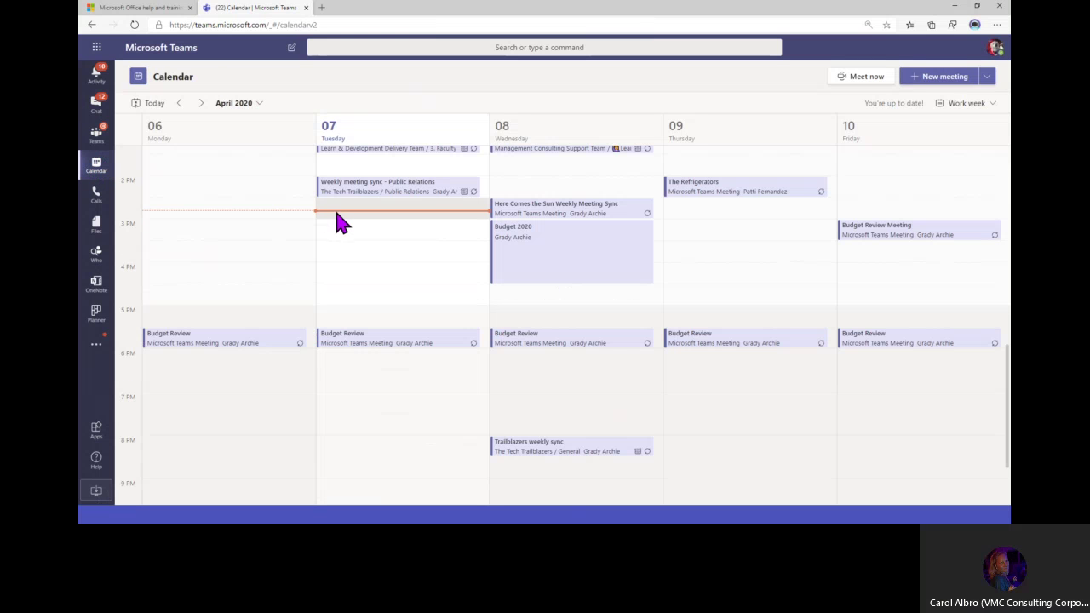
{"action": "scroll", "coordinate": [690, 251], "scroll_direction": "up", "scroll_amount": 4}
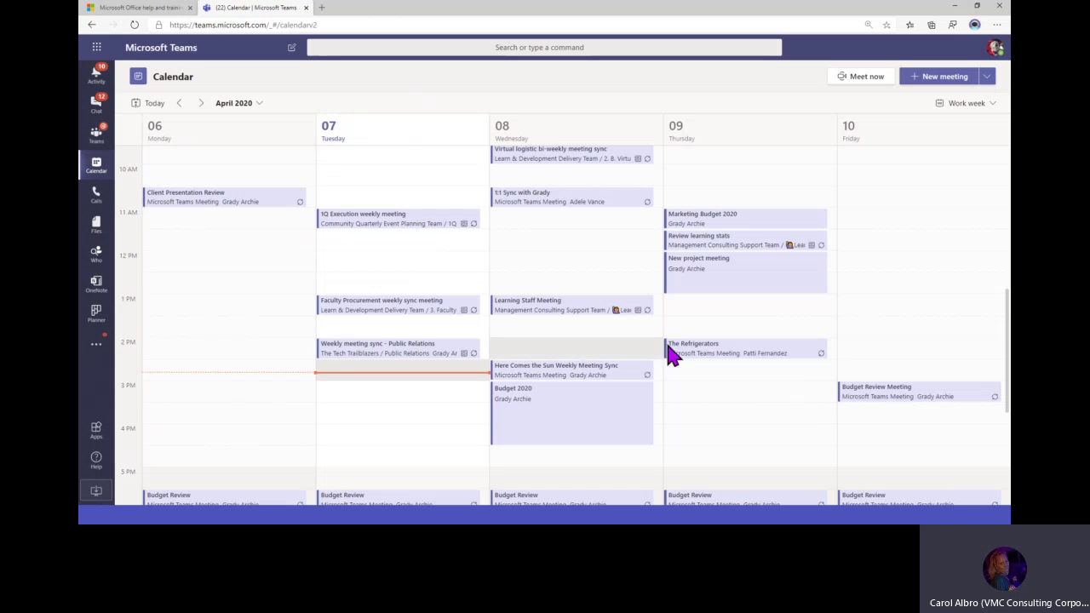
{"action": "left_click", "coordinate": [993, 108]}
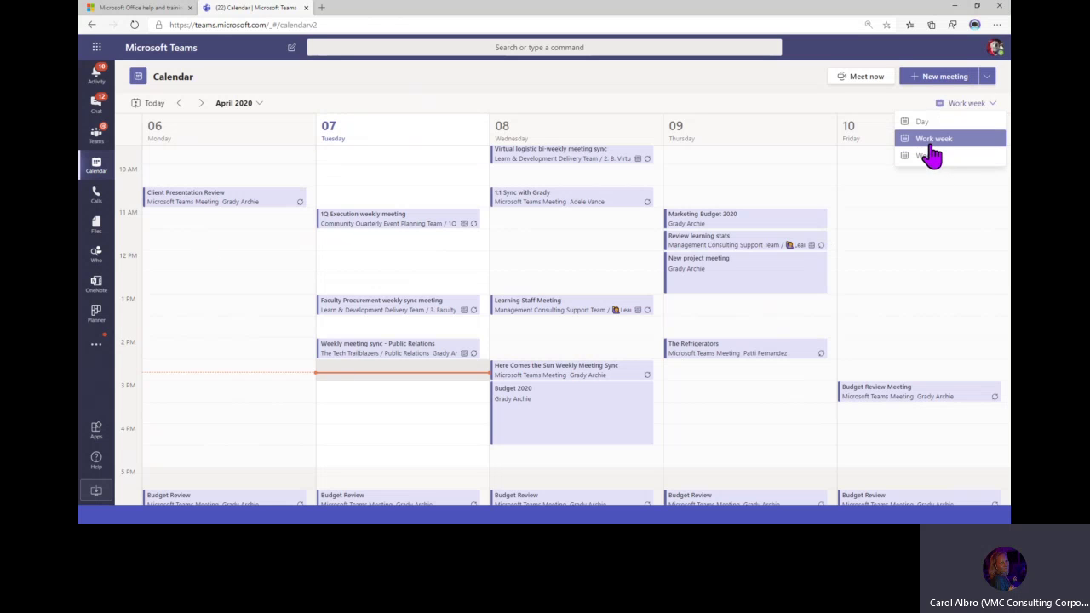
{"action": "left_click", "coordinate": [995, 106]}
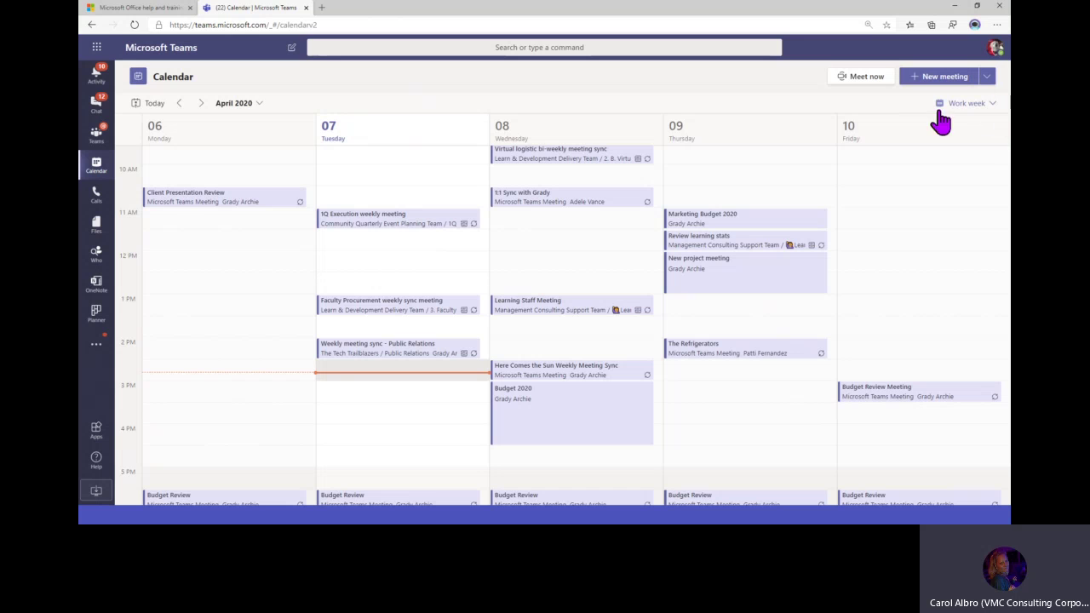
Browse the calendar to the week of May 13, 2020 and its neighbouring weeks, and return to today
{"action": "left_click", "coordinate": [261, 103]}
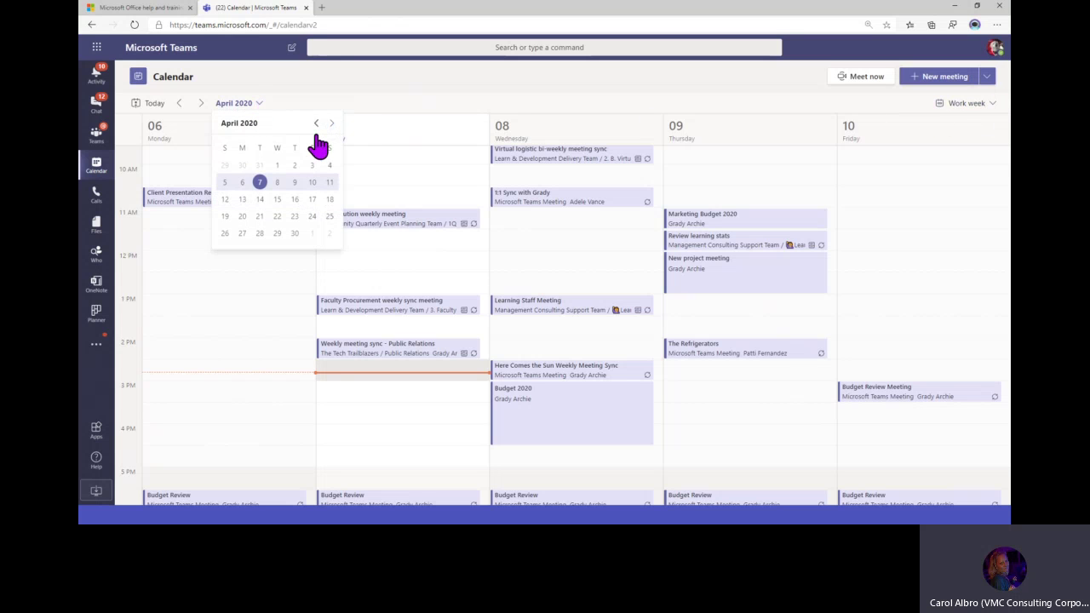
{"action": "left_click", "coordinate": [331, 125]}
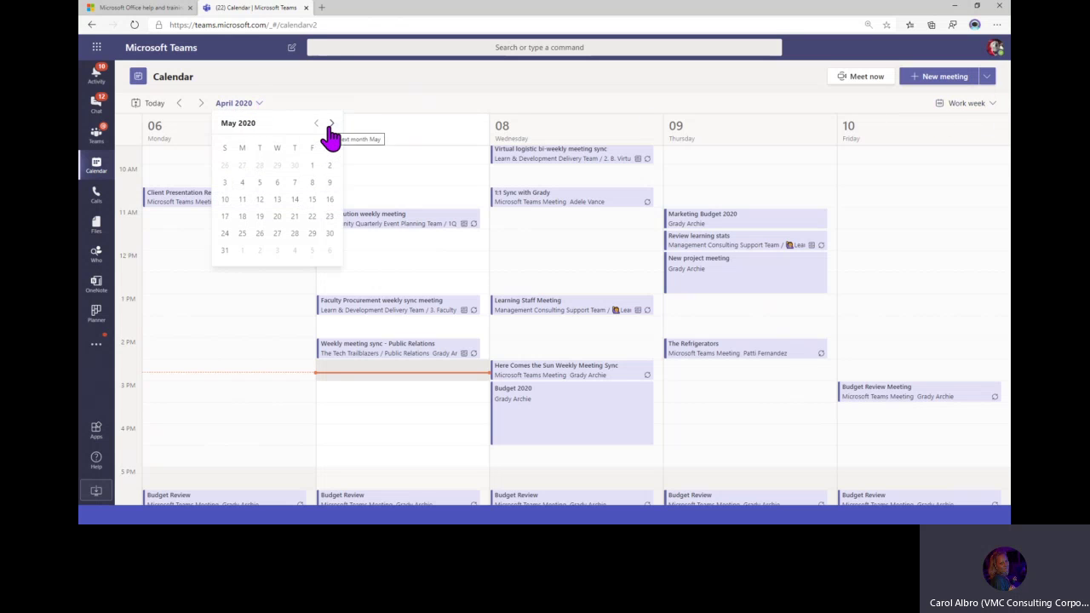
{"action": "left_click", "coordinate": [274, 198]}
{"action": "left_click", "coordinate": [199, 104]}
{"action": "left_click", "coordinate": [178, 106]}
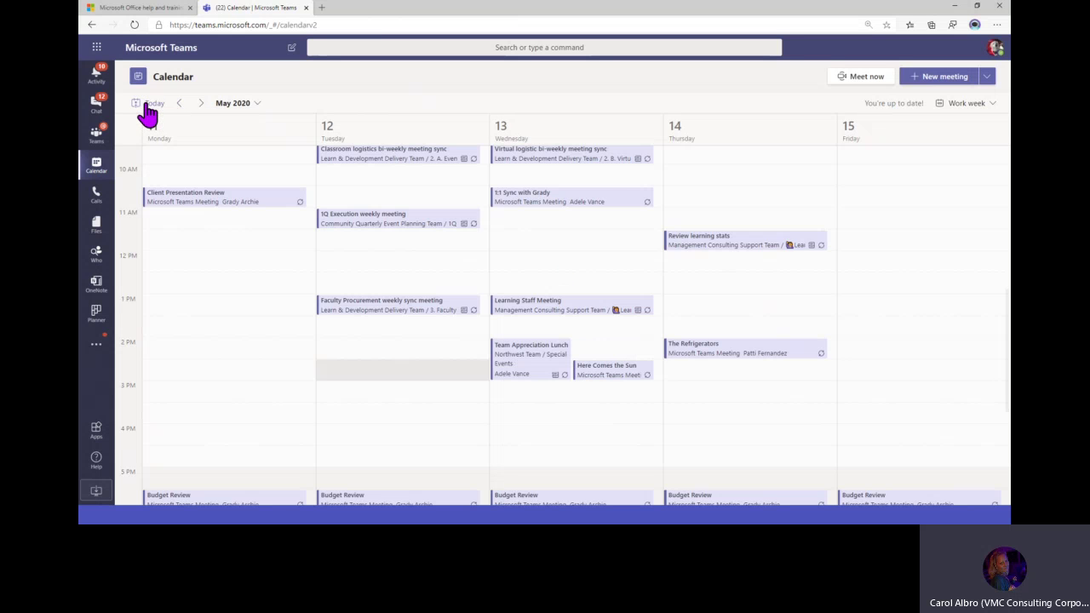
{"action": "left_click", "coordinate": [143, 105]}
{"action": "left_click_drag", "start_coordinate": [866, 104], "coordinate": [931, 111]}
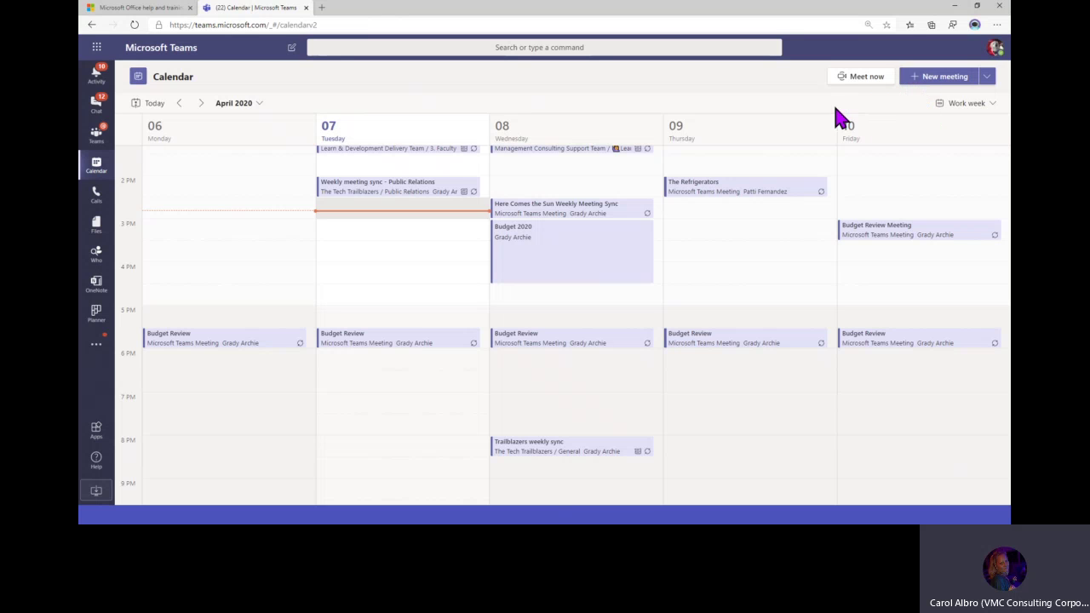
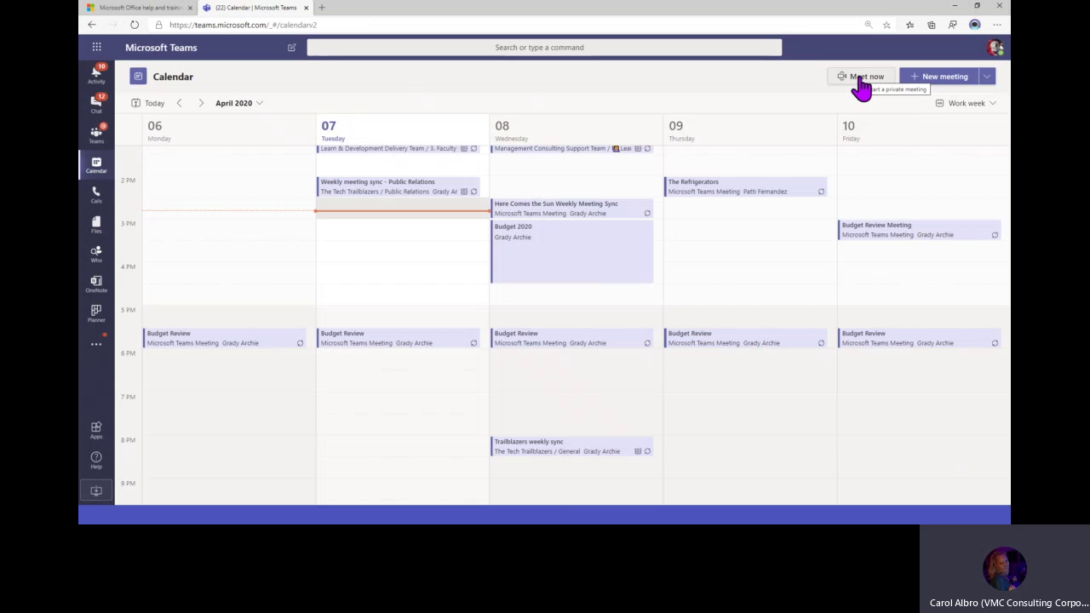
Start scheduling a new meeting from the calendar and title it "Ice Cream Manufacturing pitch"
{"action": "left_click", "coordinate": [988, 79]}
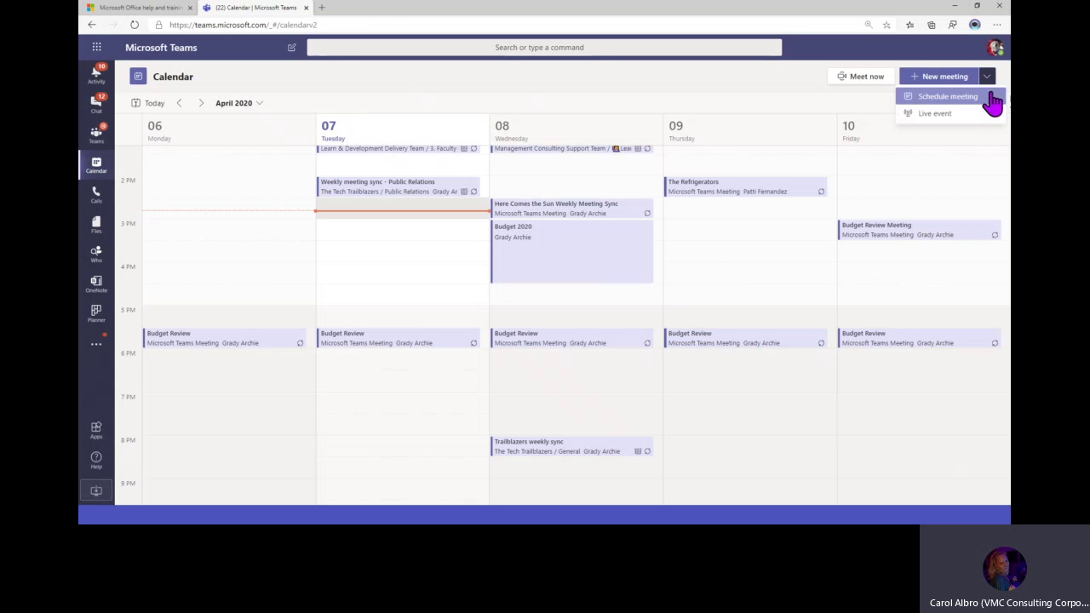
{"action": "left_click", "coordinate": [945, 100]}
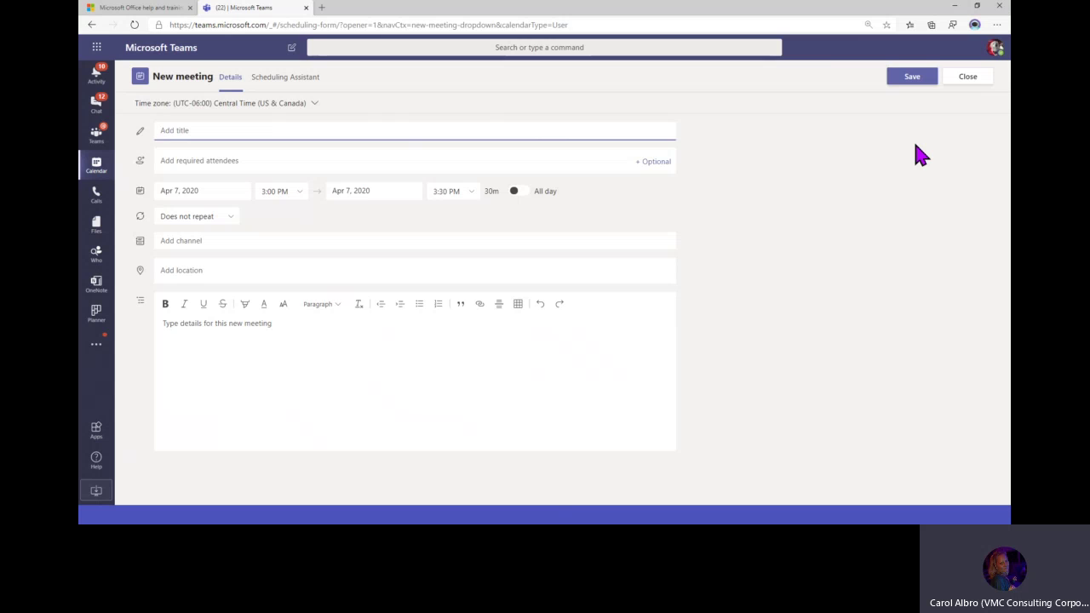
{"action": "type", "text": "C"}
{"action": "type", "text": "ce CreamManuf"}
{"action": "type", "text": "acturing "}
{"action": "type", "text": "pitch"}
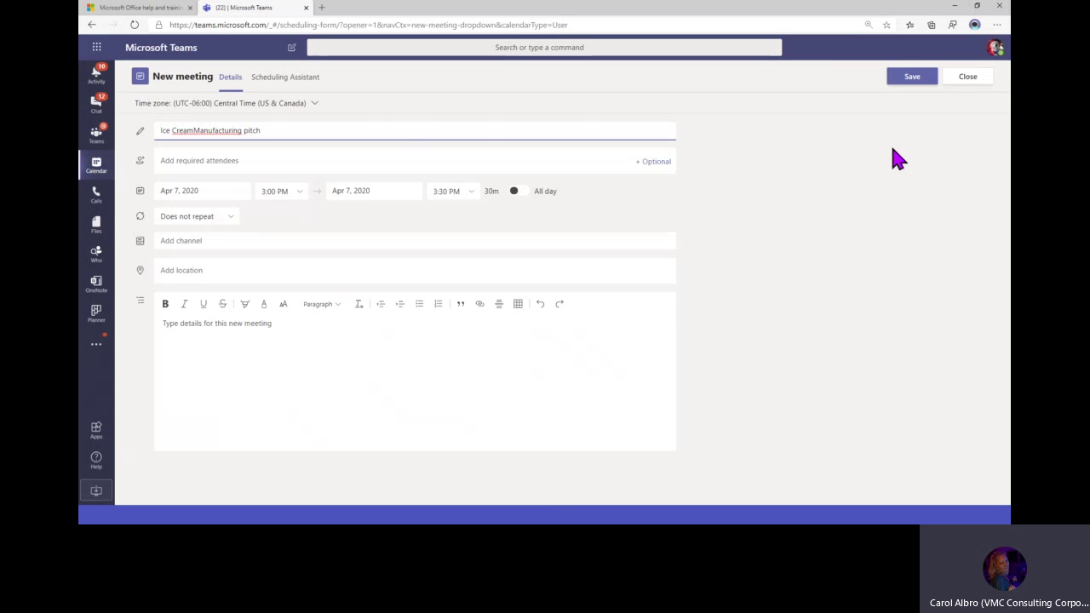
{"action": "left_click", "coordinate": [195, 130]}
{"action": "left_click", "coordinate": [319, 128]}
Add the three colleagues as required attendees of the Ice Cream Manufacturing pitch meeting
{"action": "left_click", "coordinate": [365, 162]}
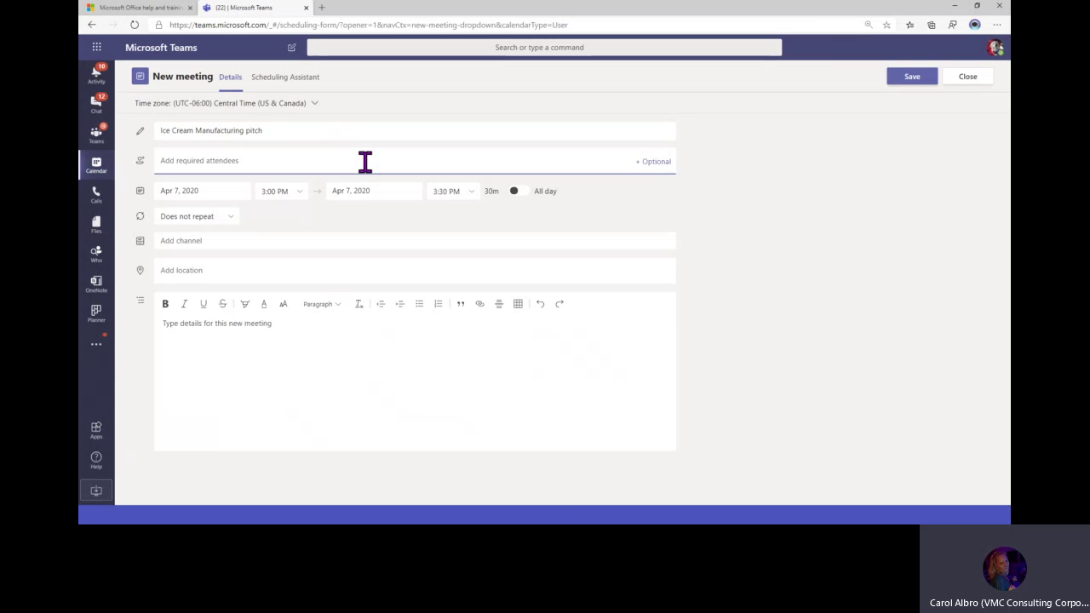
{"action": "type", "text": "adele"}
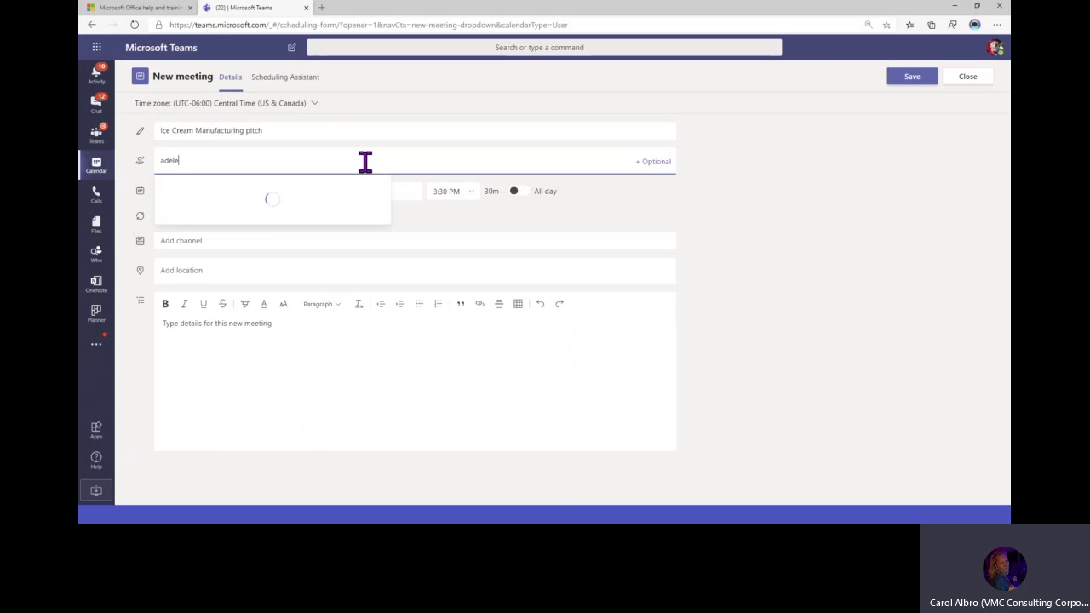
{"action": "key", "text": "Return"}
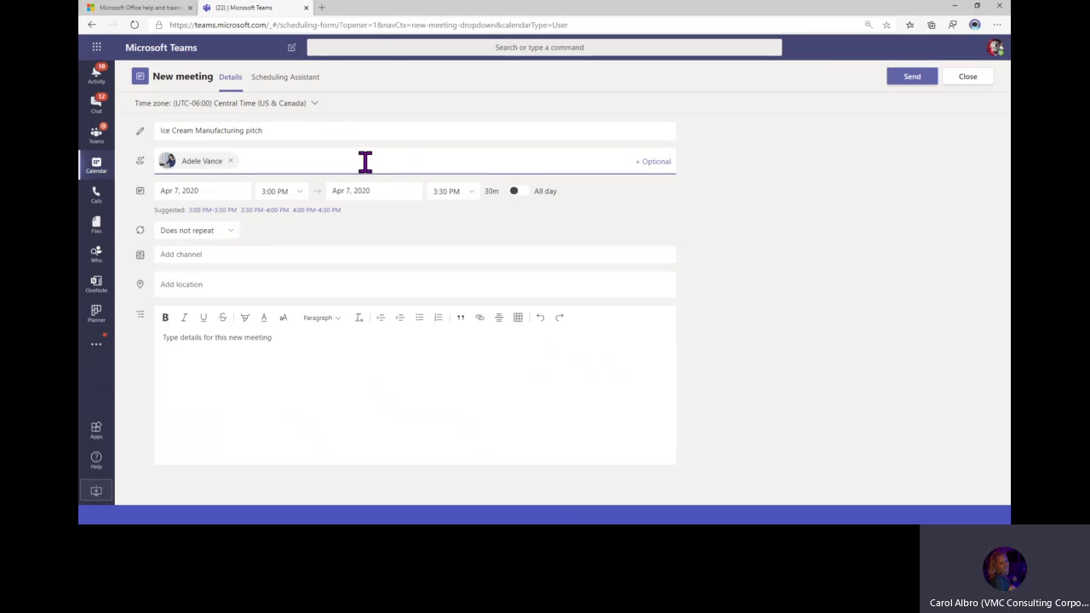
{"action": "type", "text": "prade"}
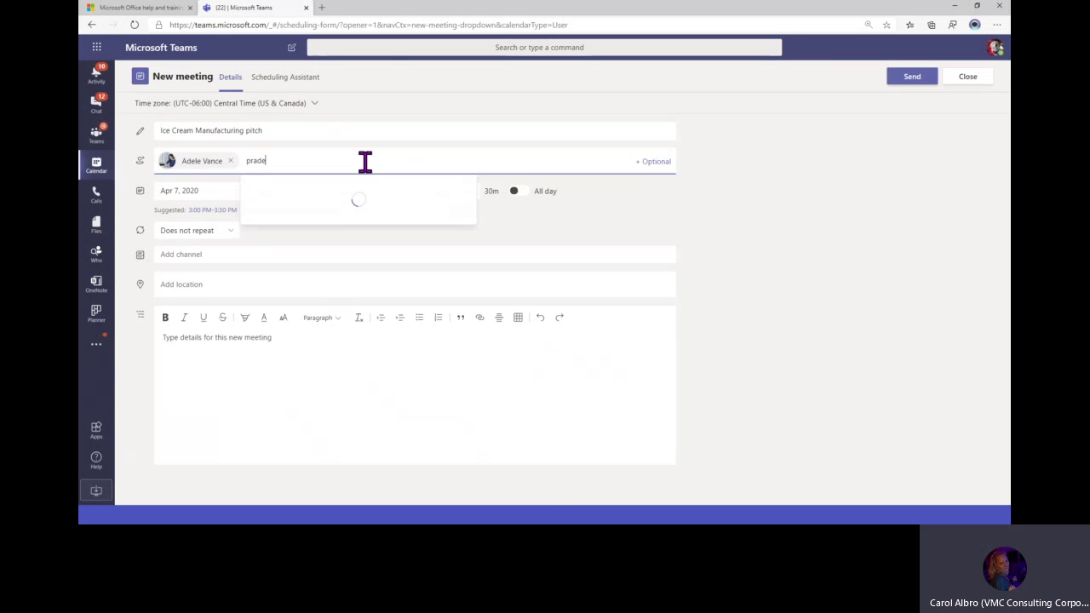
{"action": "key", "text": "Return"}
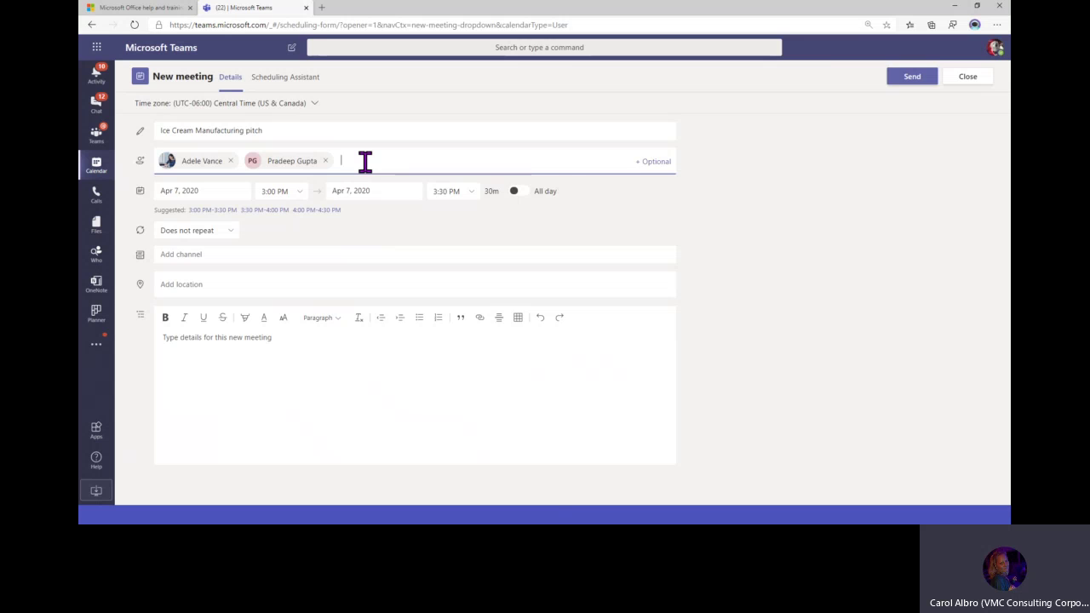
{"action": "type", "text": "alex"}
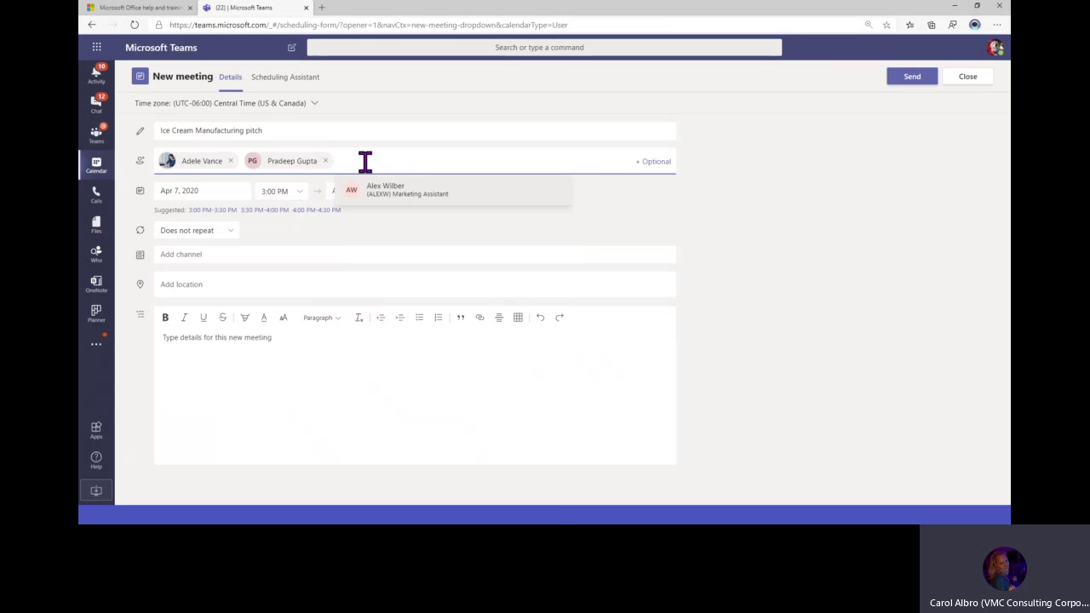
{"action": "left_click", "coordinate": [372, 184]}
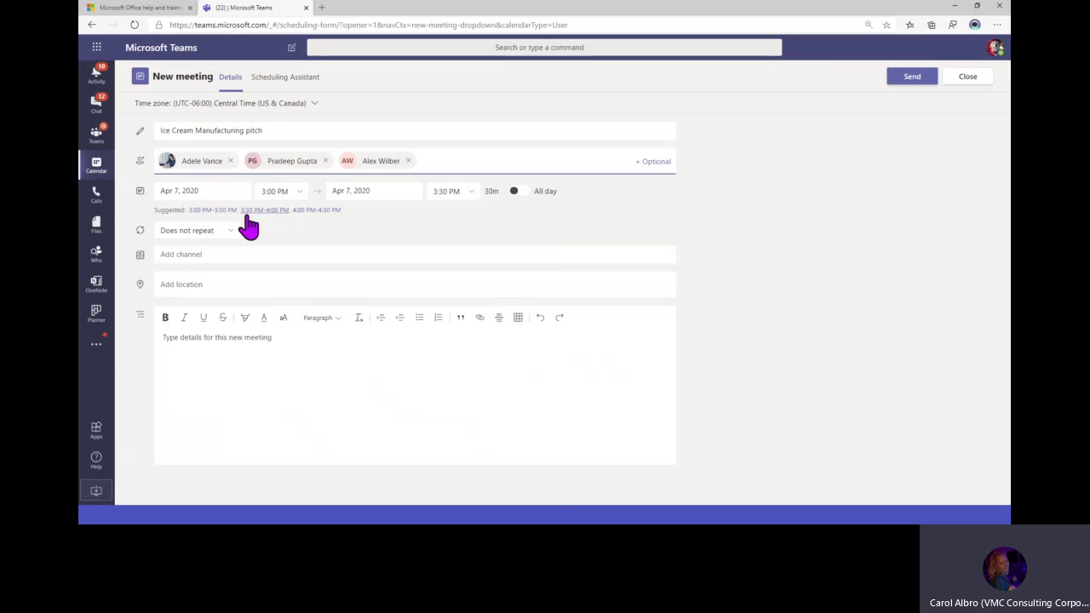
Set the meeting date to Apr 10, 2020 and look over the repeat options and the location field
{"action": "left_click", "coordinate": [232, 191]}
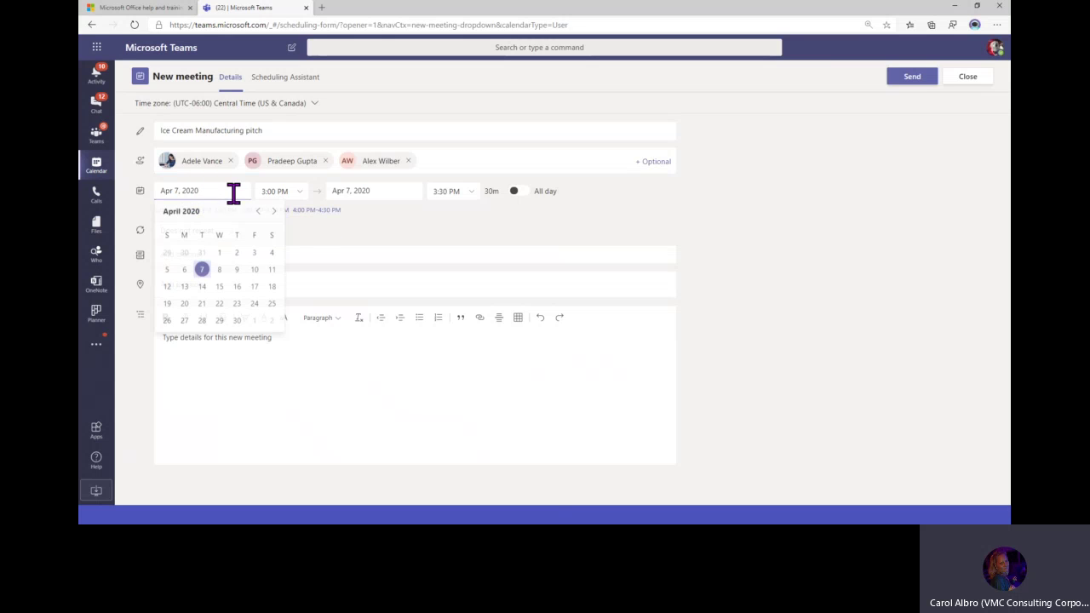
{"action": "left_click", "coordinate": [254, 270]}
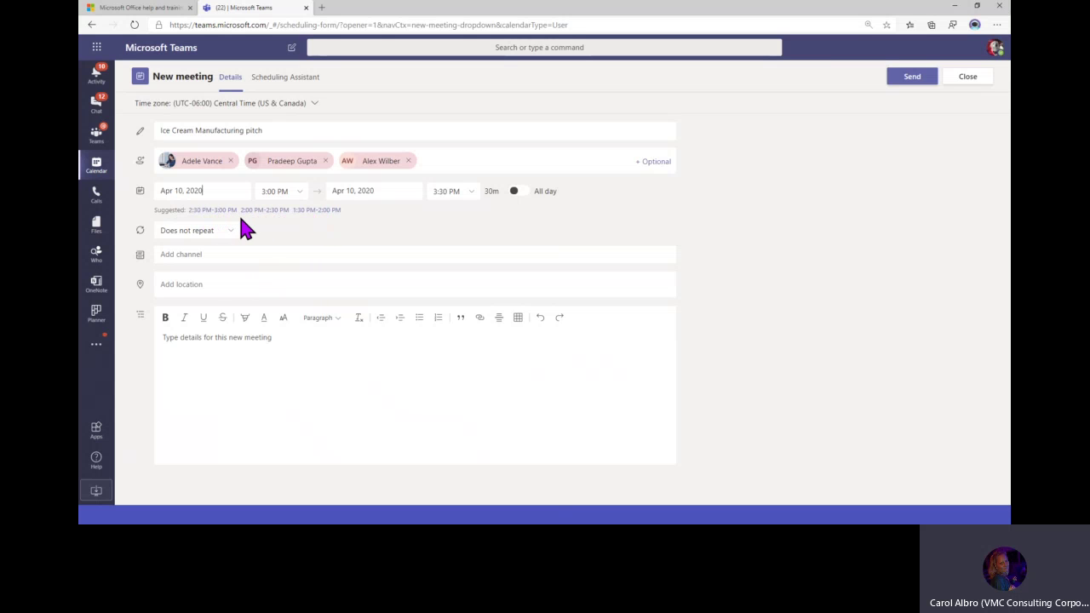
{"action": "left_click", "coordinate": [230, 233]}
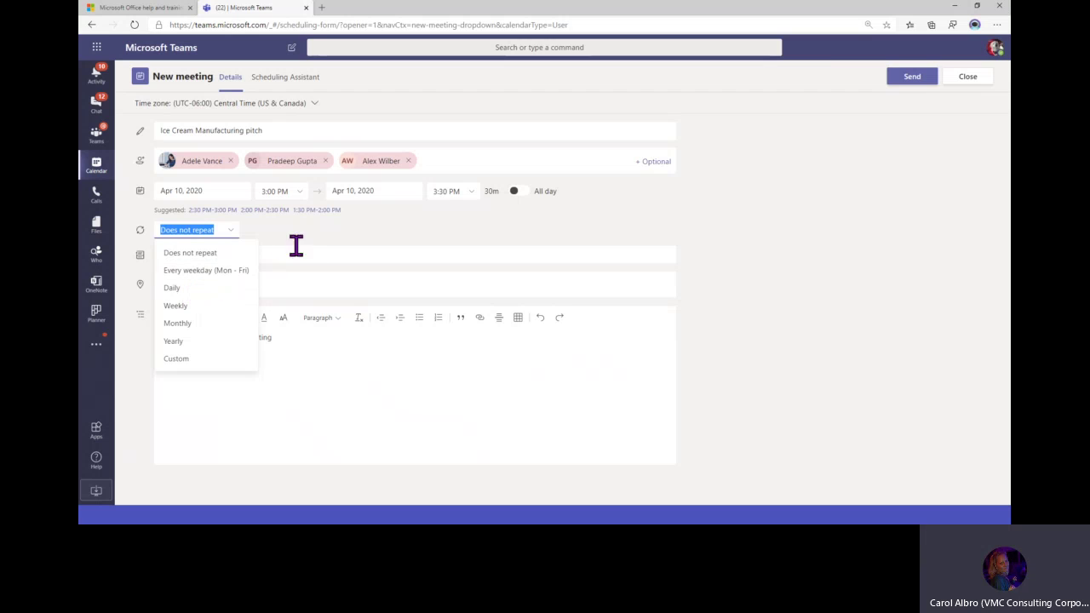
{"action": "left_click", "coordinate": [234, 232]}
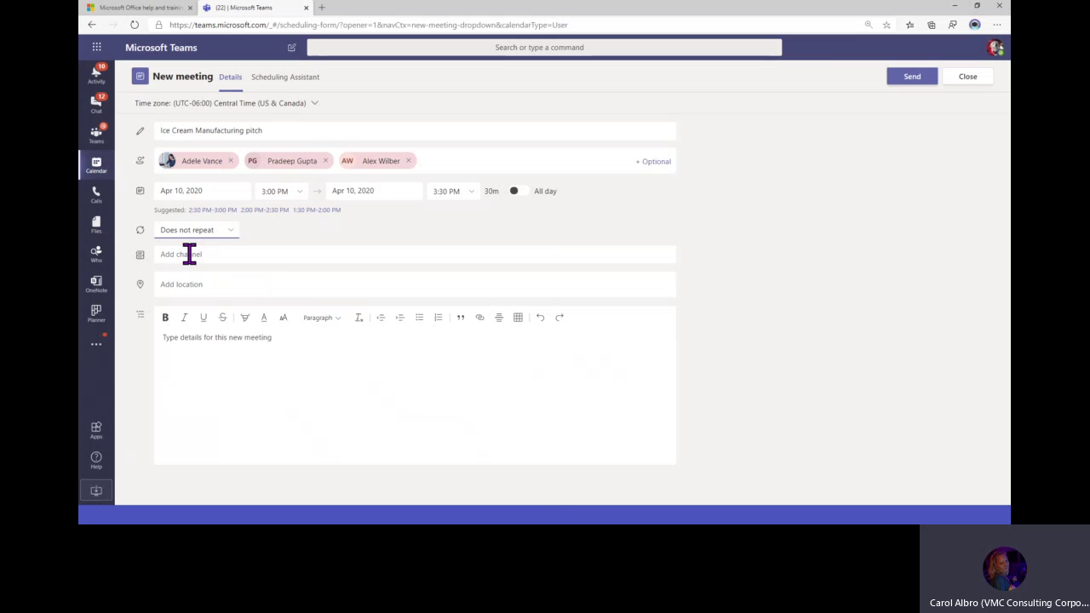
{"action": "left_click", "coordinate": [167, 288]}
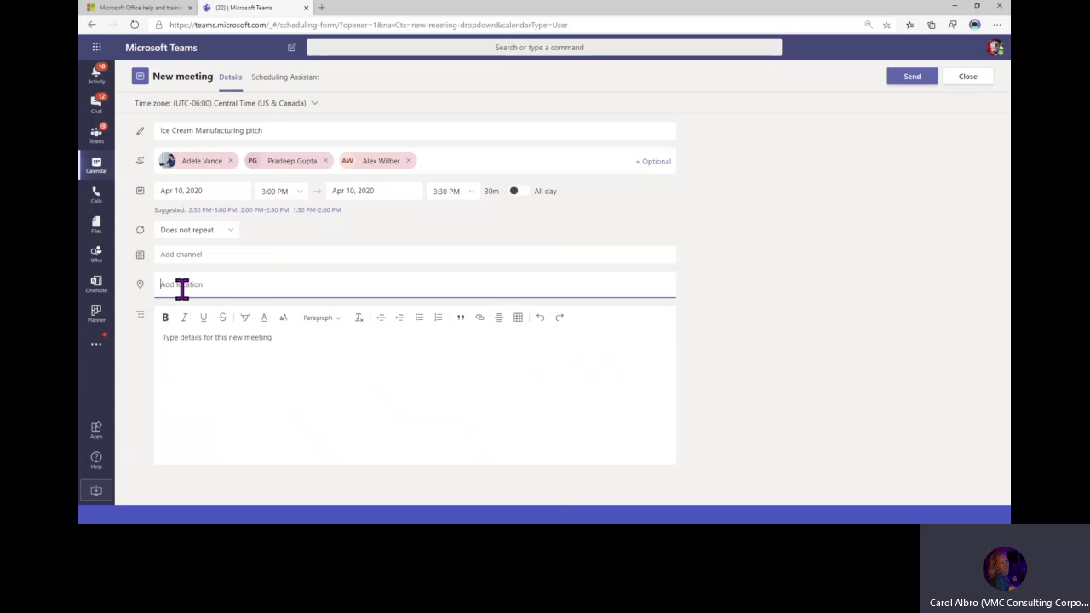
Use the Scheduling Assistant to move the meeting to 2:00 PM–2:30 PM on April 10 and send the invitation
{"action": "left_click", "coordinate": [283, 78]}
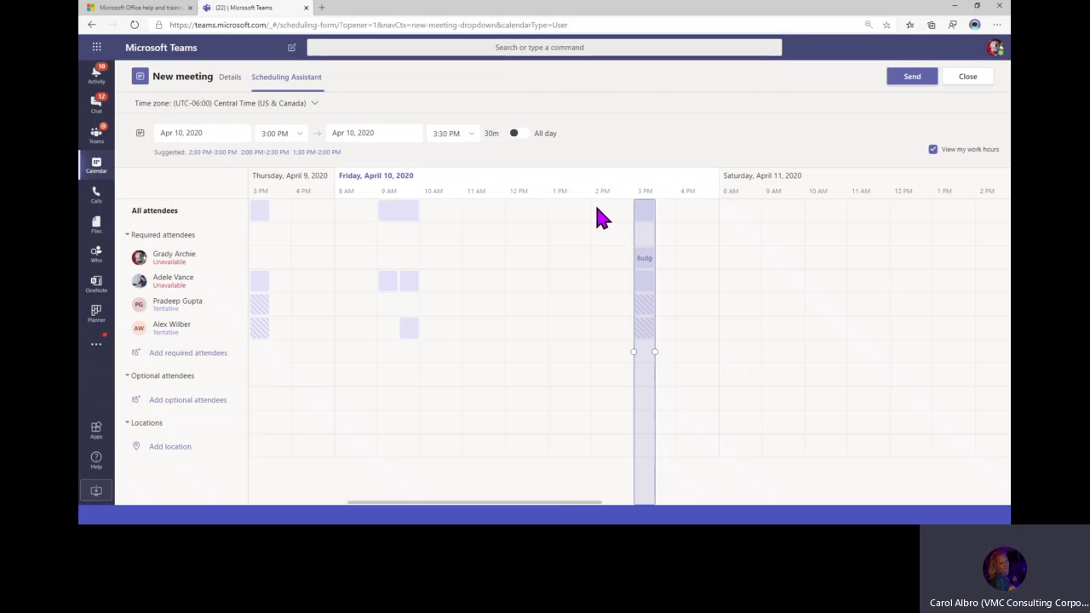
{"action": "left_click", "coordinate": [598, 209]}
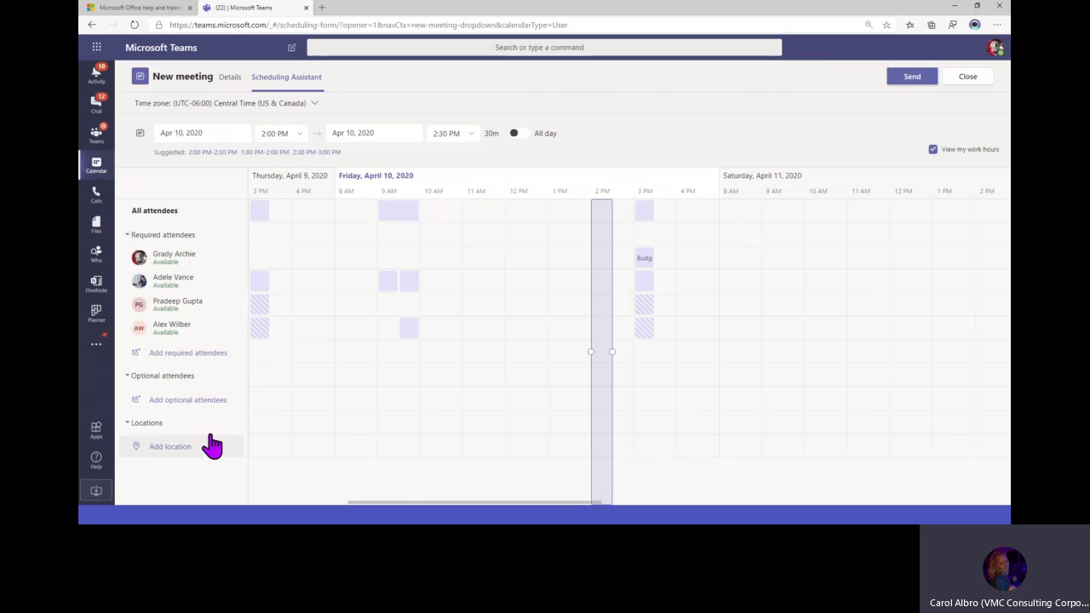
{"action": "left_click", "coordinate": [912, 79]}
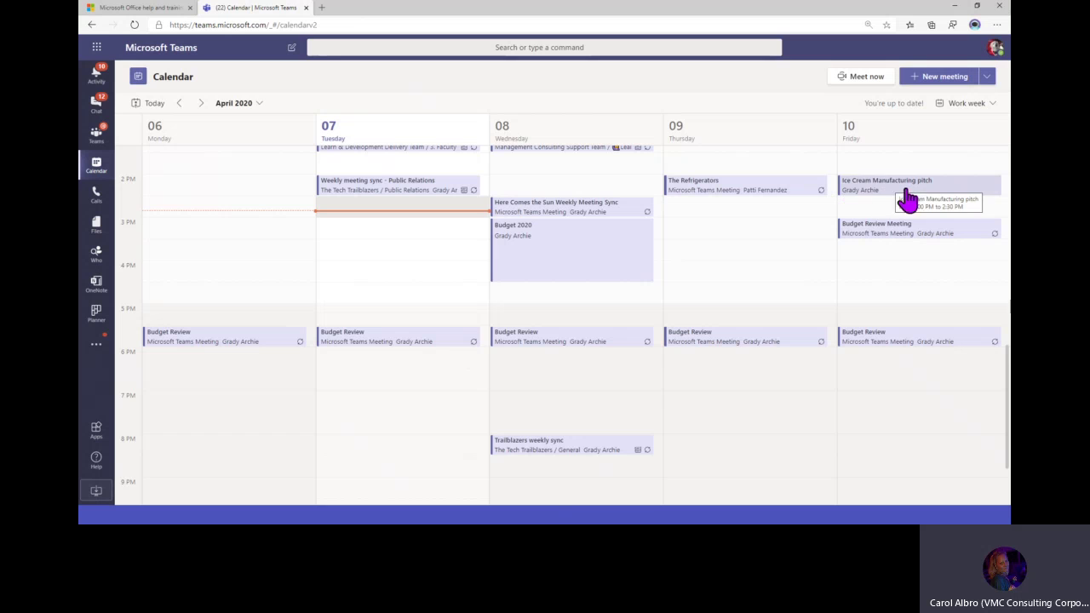
Open the chat with the pitch meeting's participants and send "Hi team, created this meeting to discuss the up comin client review."
{"action": "right_click", "coordinate": [894, 199]}
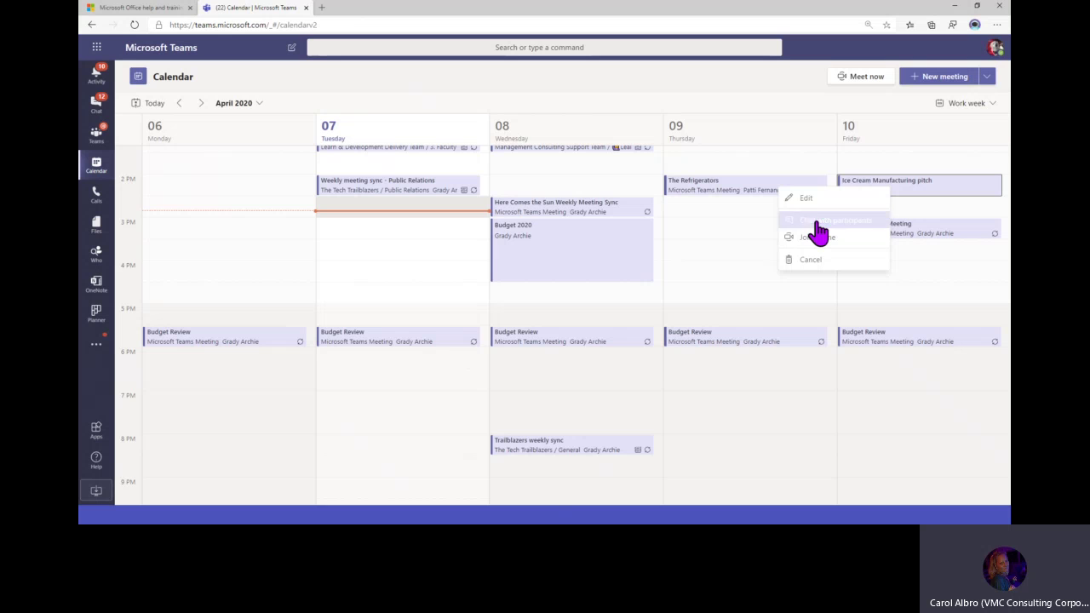
{"action": "left_click", "coordinate": [818, 221]}
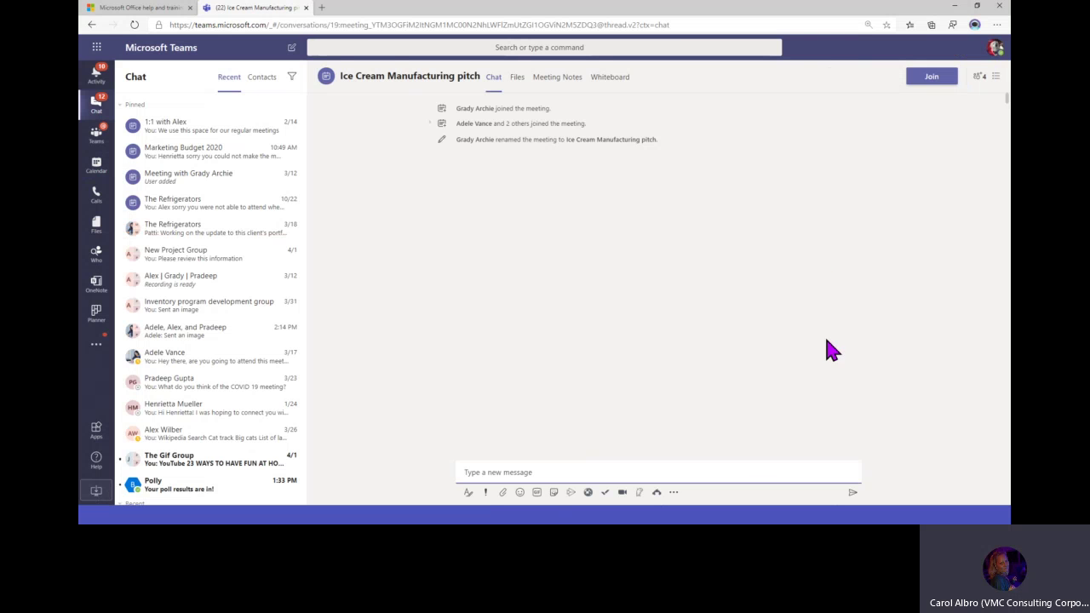
{"action": "type", "text": "Hi"}
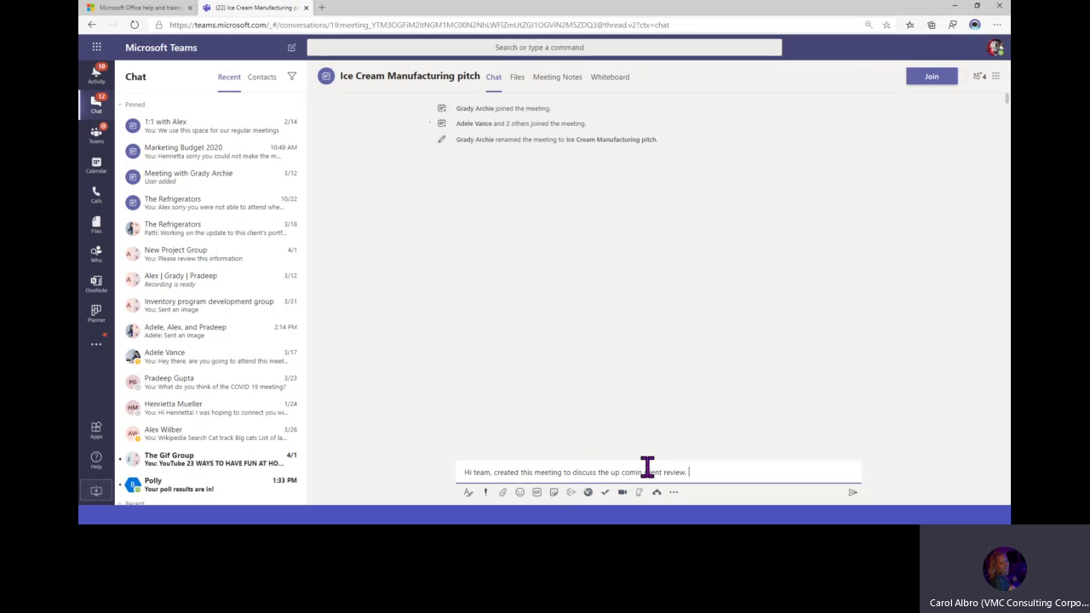
{"action": "key", "text": "Return"}
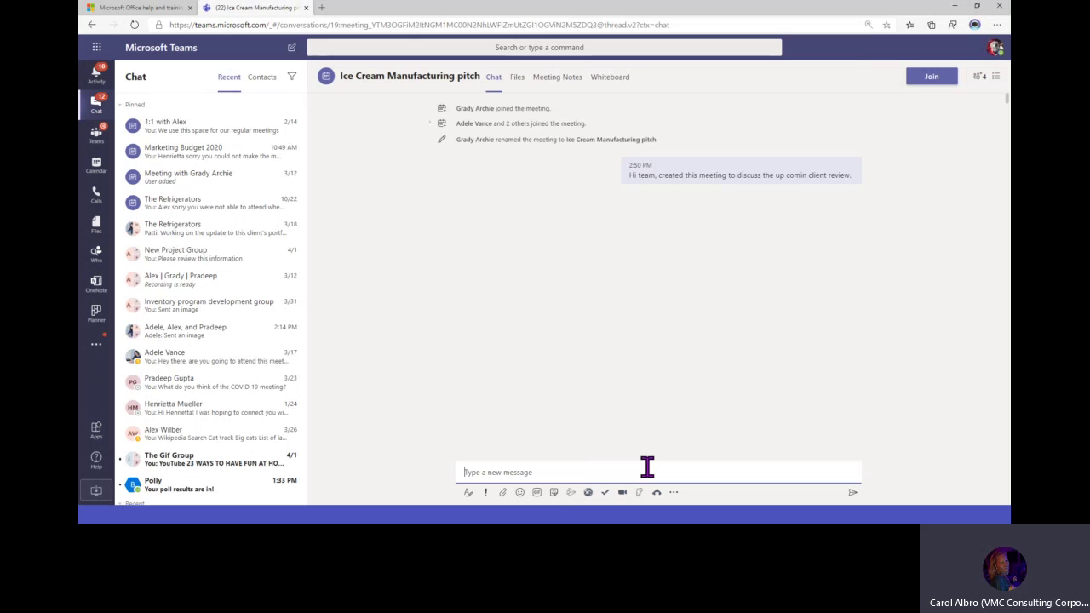
Attach the OneDrive file Marketing Plan FY20.pptx to a new message in the Ice Cream Manufacturing pitch chat
{"action": "left_click", "coordinate": [502, 492]}
{"action": "left_click", "coordinate": [503, 445]}
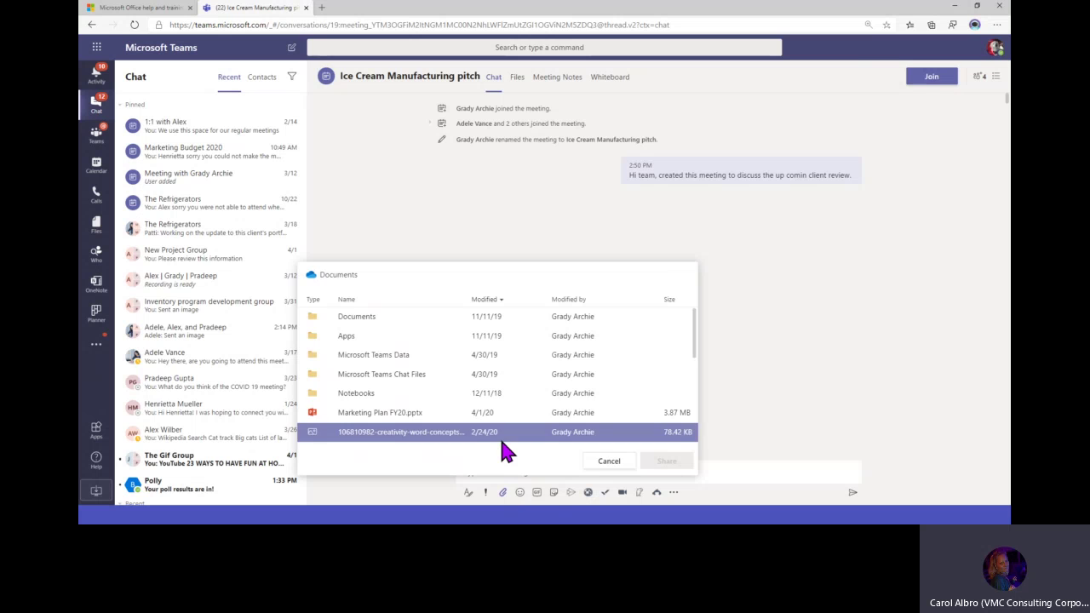
{"action": "left_click", "coordinate": [420, 415]}
{"action": "left_click", "coordinate": [677, 465]}
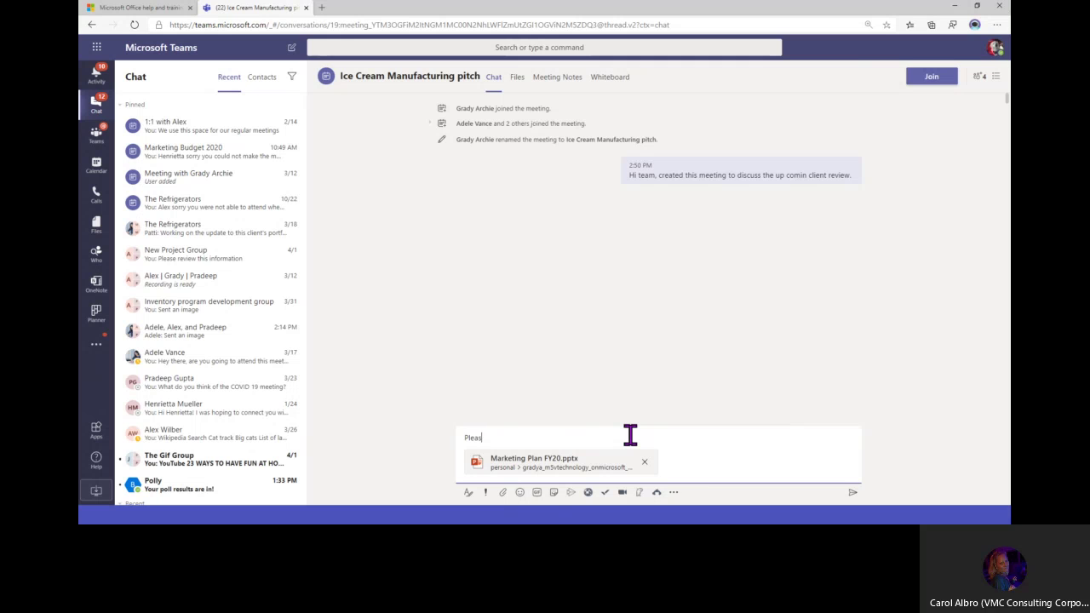
Send the attachment with "Please review this information prior to the meeting so we can spend out time collaborating.", correcting the misspelled "information"
{"action": "type", "text": "e review this informaiton prior to the meeting so we can spen"}
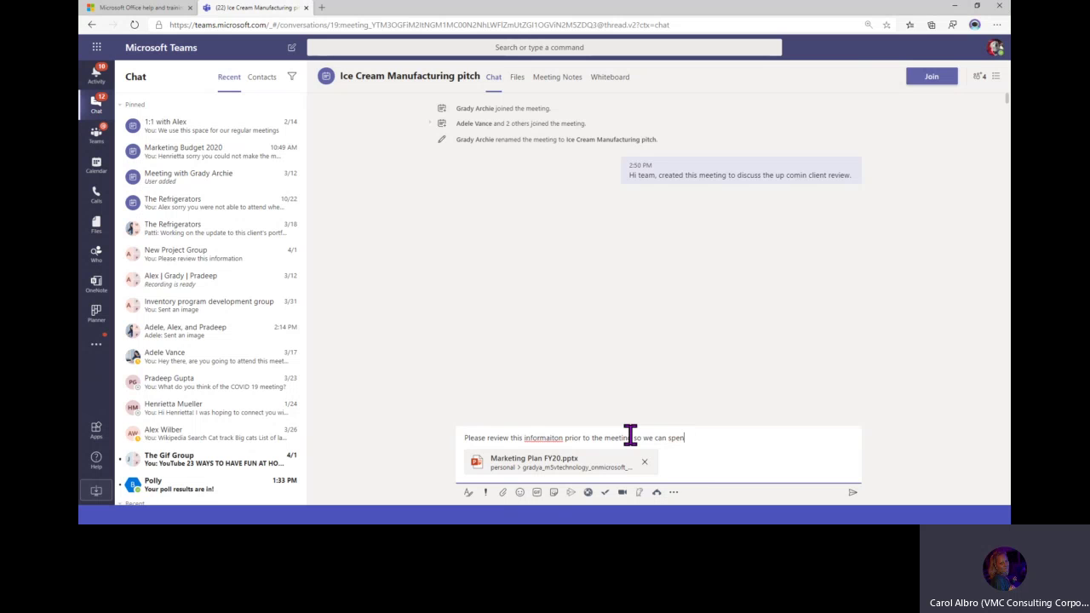
{"action": "type", "text": "out time"}
{"action": "right_click", "coordinate": [542, 438]}
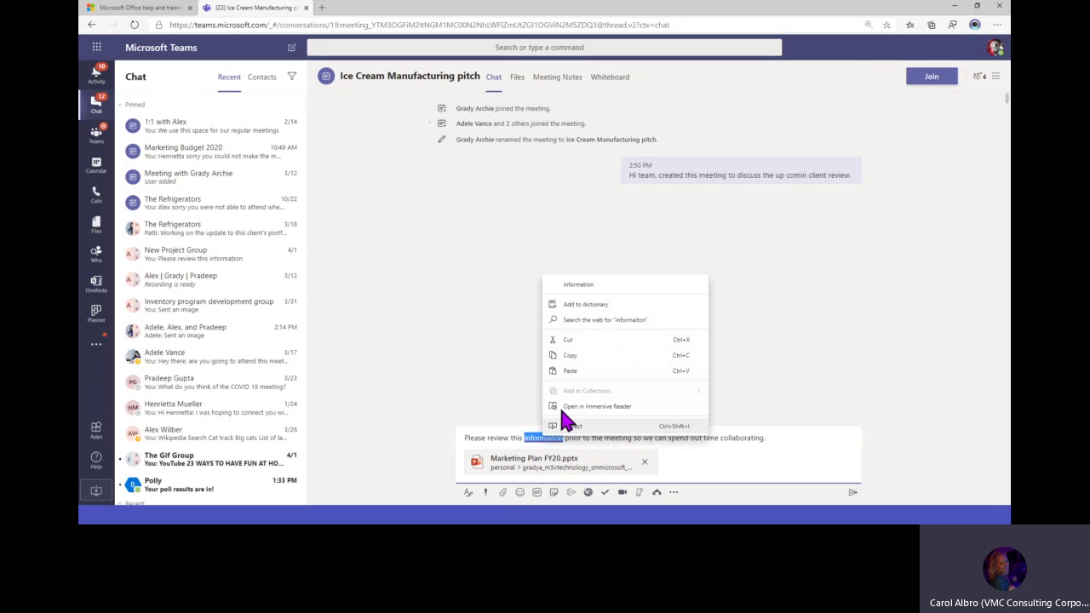
{"action": "left_click", "coordinate": [595, 286]}
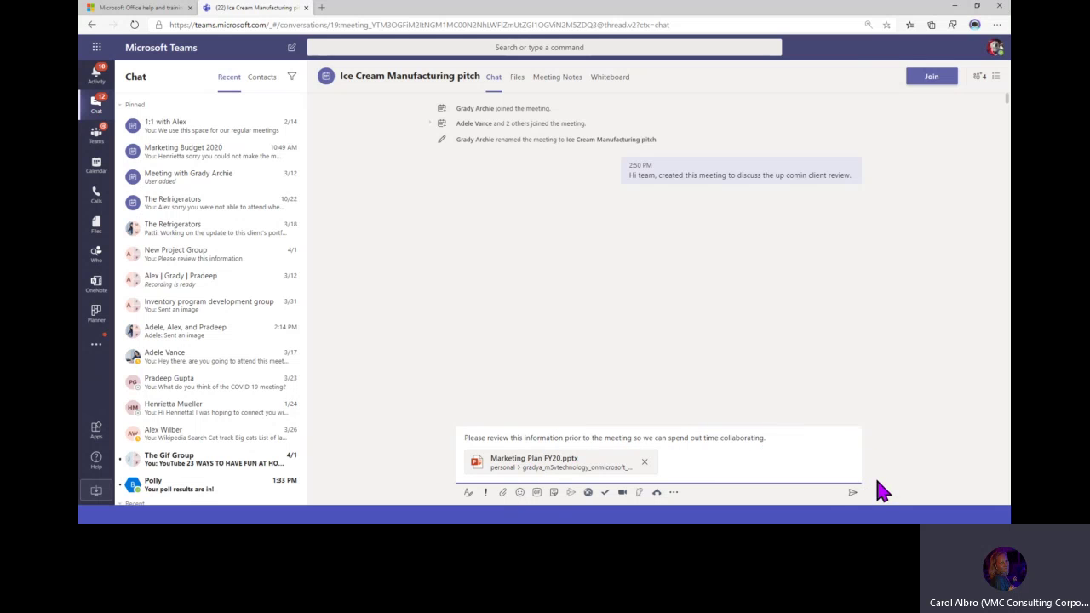
{"action": "left_click", "coordinate": [852, 494]}
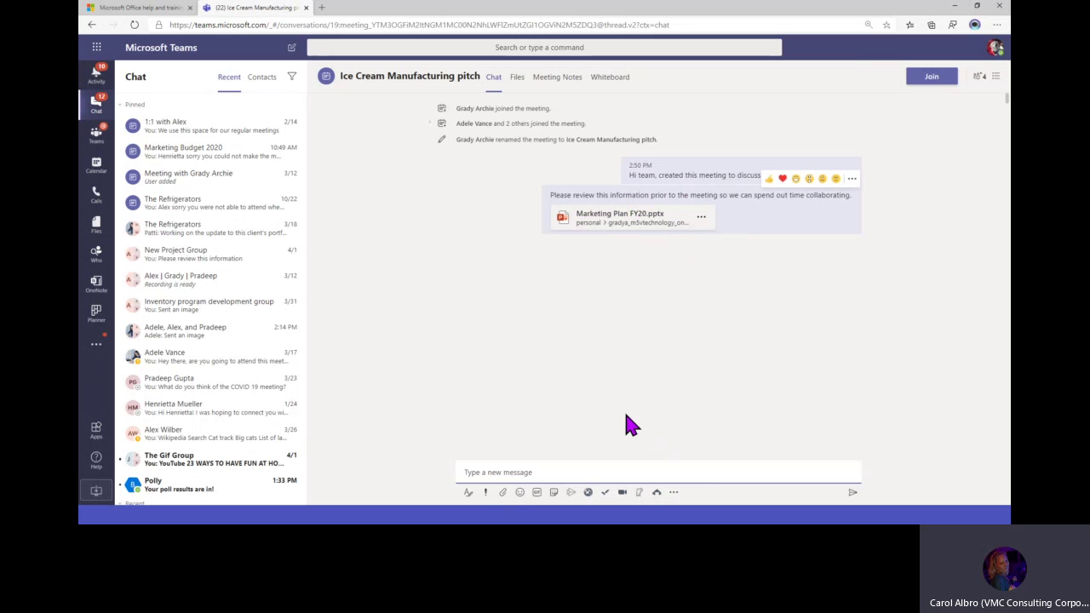
Search the GIFs for "ice cream" and send the one of the dog eating an ice cream cone
{"action": "left_click", "coordinate": [537, 492]}
{"action": "left_click", "coordinate": [547, 260]}
{"action": "type", "text": "ice cream"}
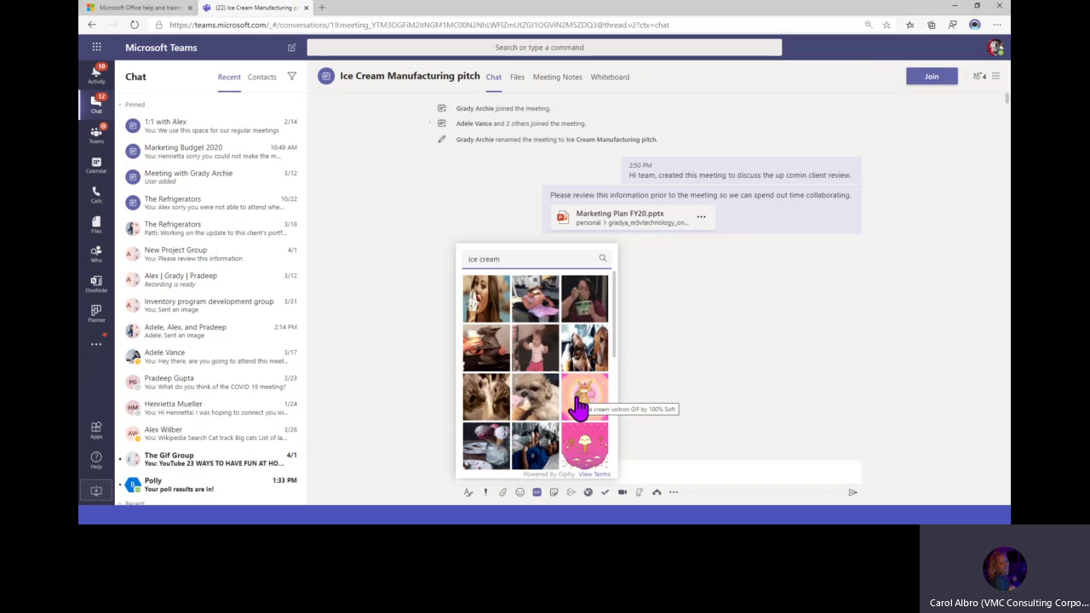
{"action": "left_click", "coordinate": [538, 409]}
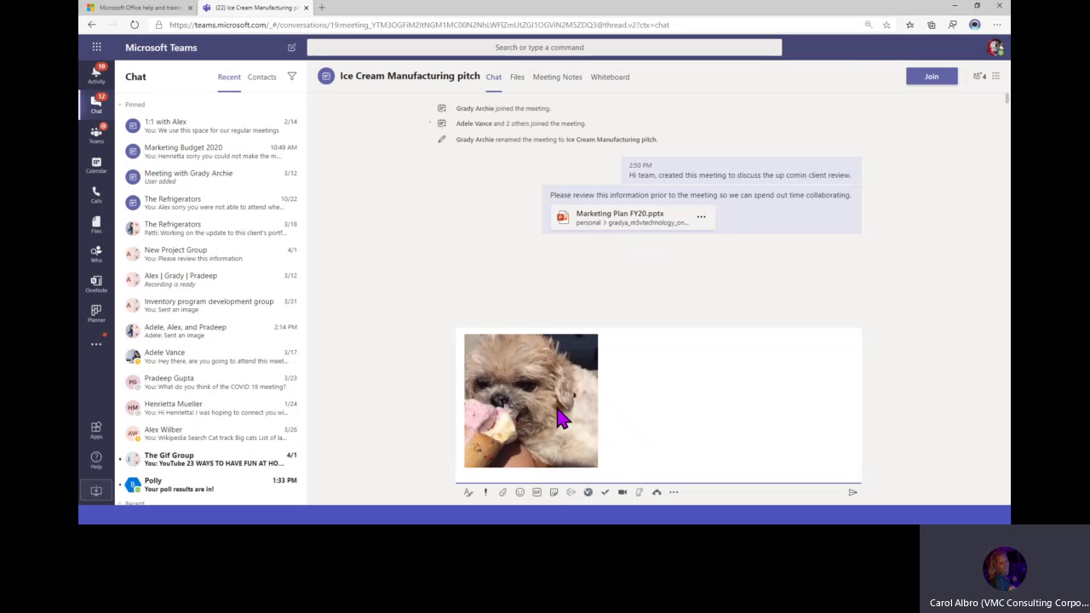
{"action": "left_click", "coordinate": [853, 495]}
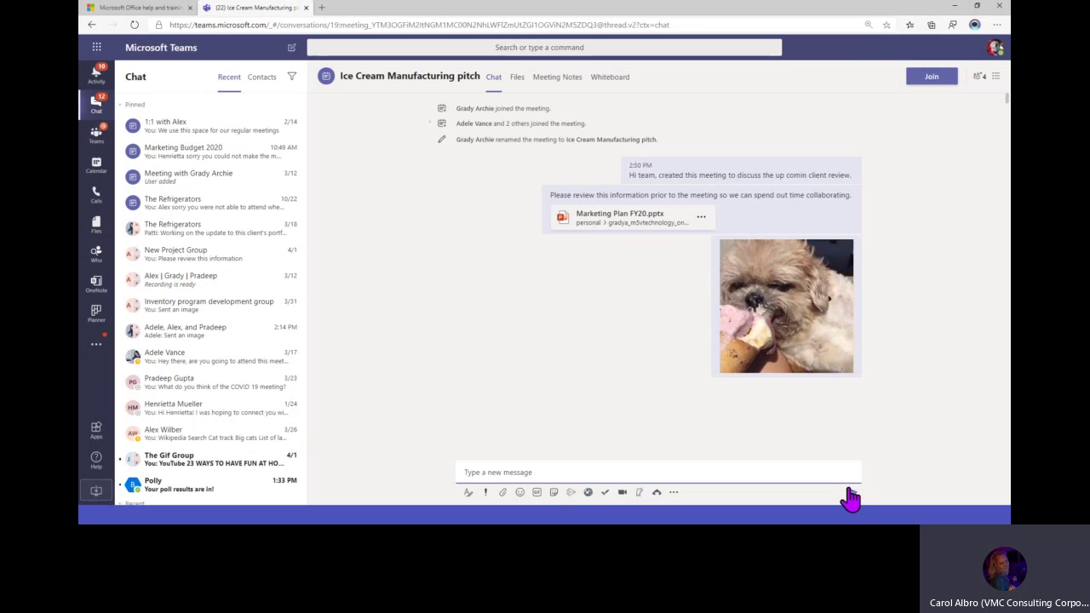
Caption the popular "OH YEAH!" sticker "I LOVE ICE CREAM" and send it to the meeting chat
{"action": "left_click", "coordinate": [555, 494]}
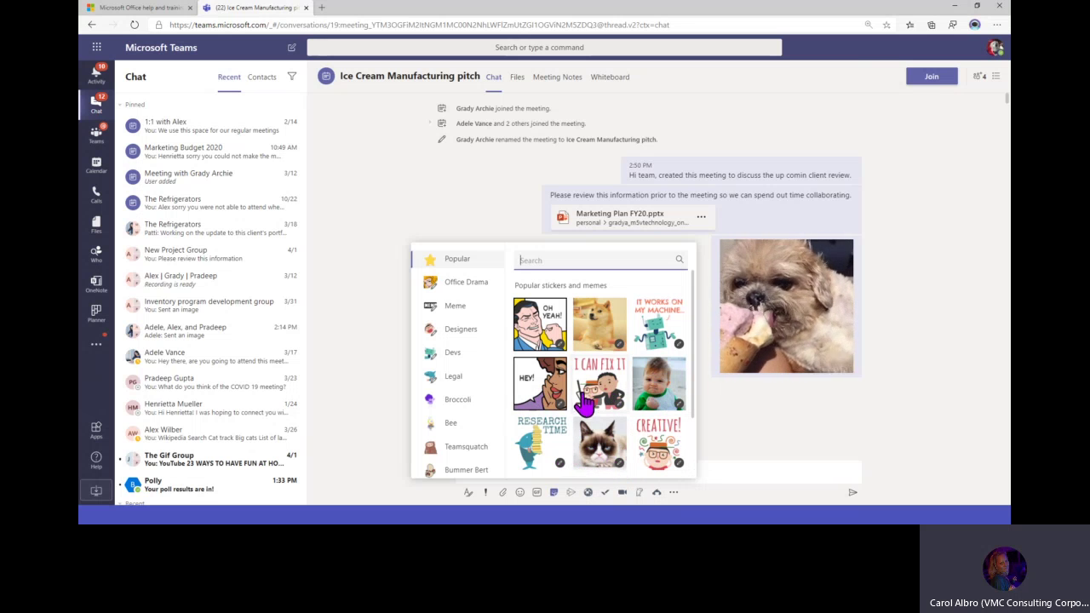
{"action": "left_click", "coordinate": [558, 345]}
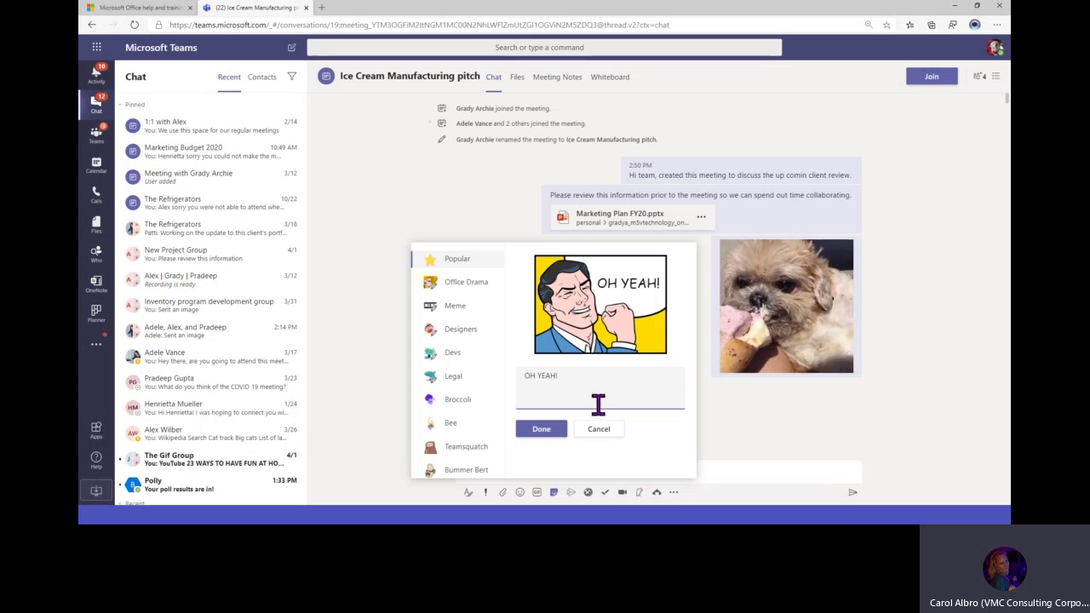
{"action": "triple_click", "coordinate": [540, 375]}
{"action": "type", "text": "I"}
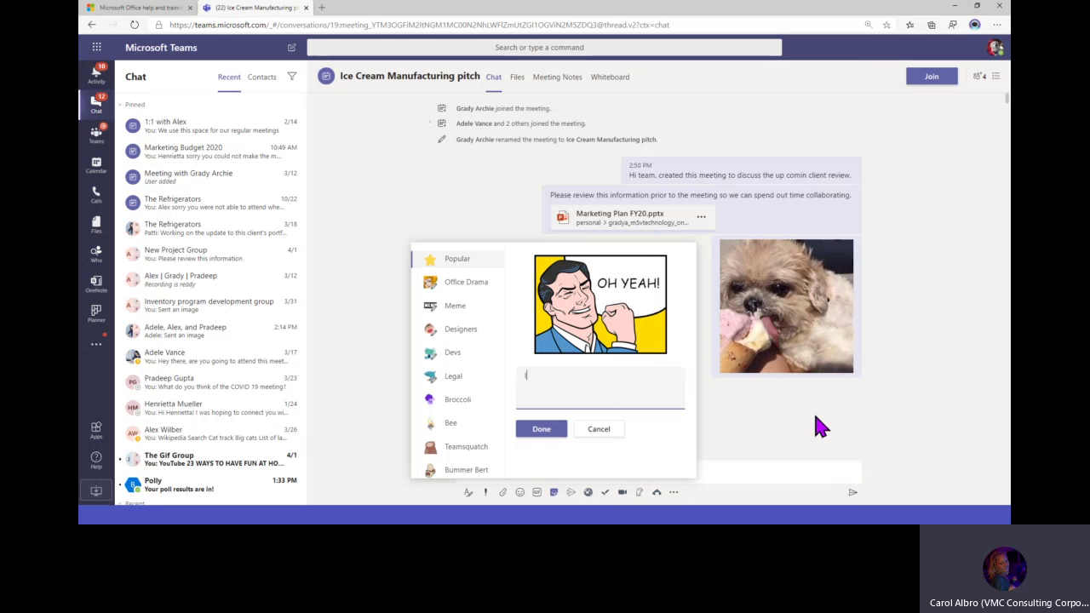
{"action": "type", "text": " LOVE ICE CREAM"}
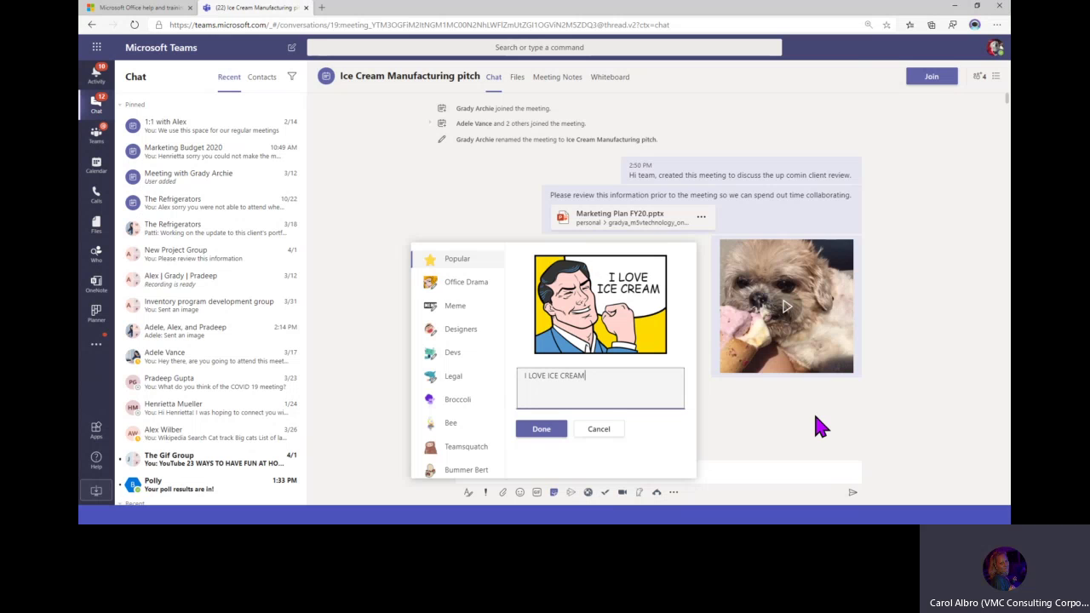
{"action": "left_click", "coordinate": [526, 431]}
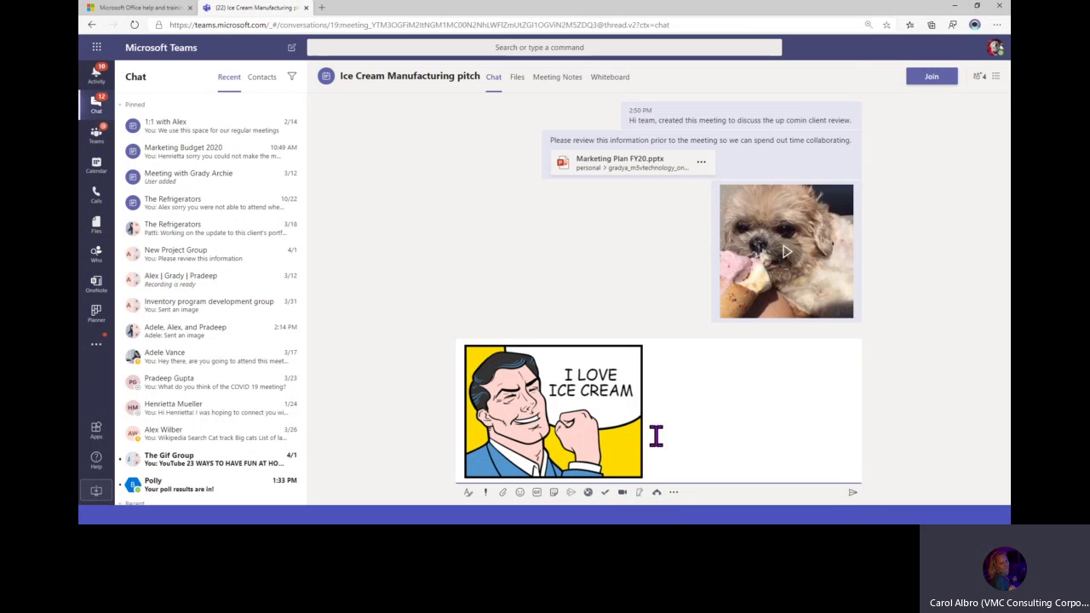
{"action": "left_click", "coordinate": [853, 495]}
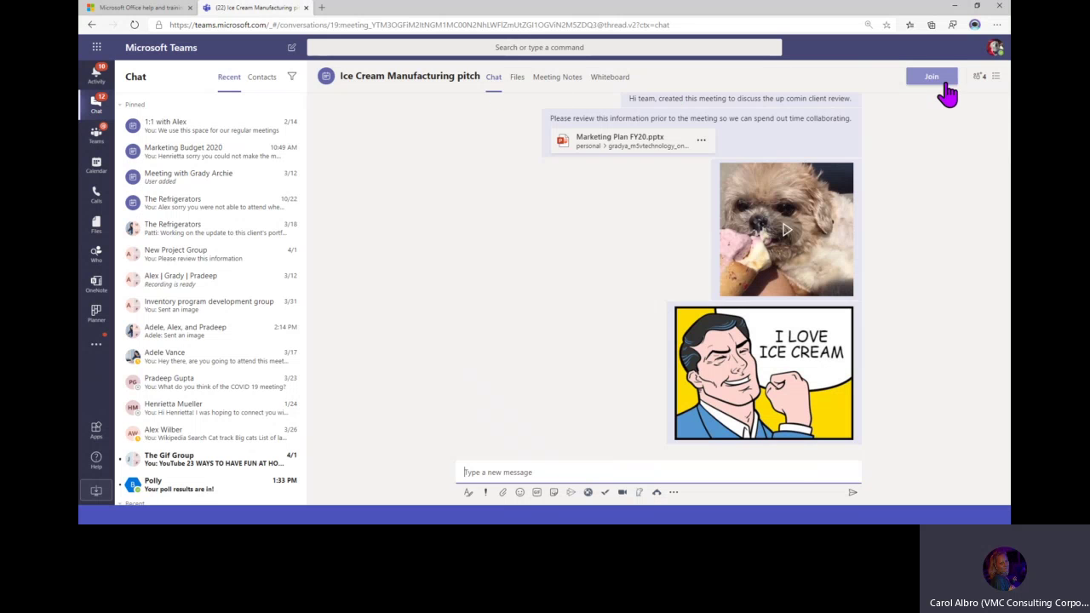
View the pitch meeting's details and its chat, and return to the chat list
{"action": "left_click", "coordinate": [997, 76]}
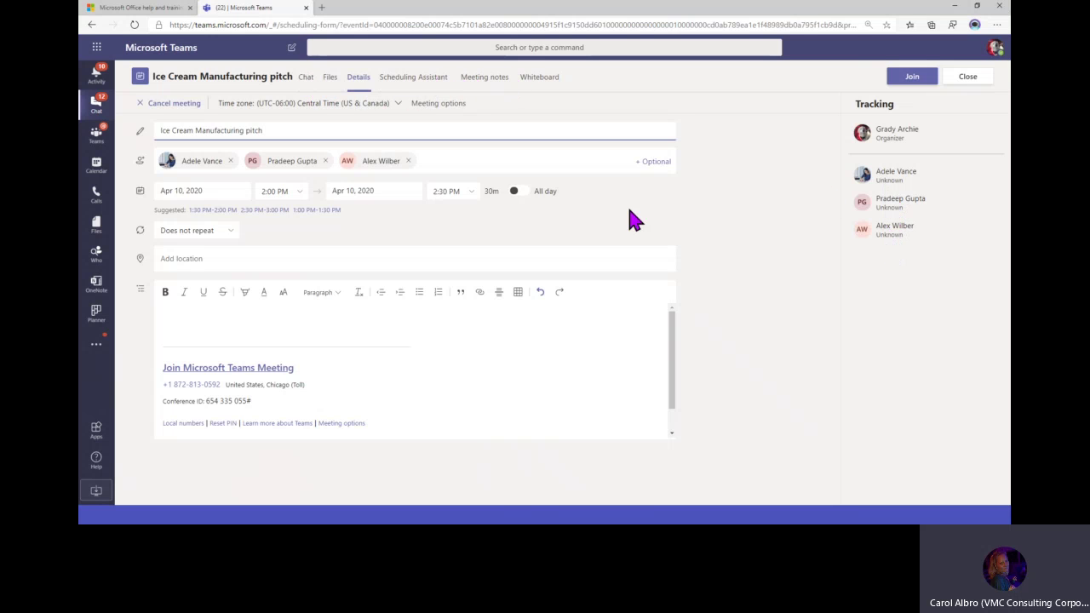
{"action": "left_click", "coordinate": [307, 79]}
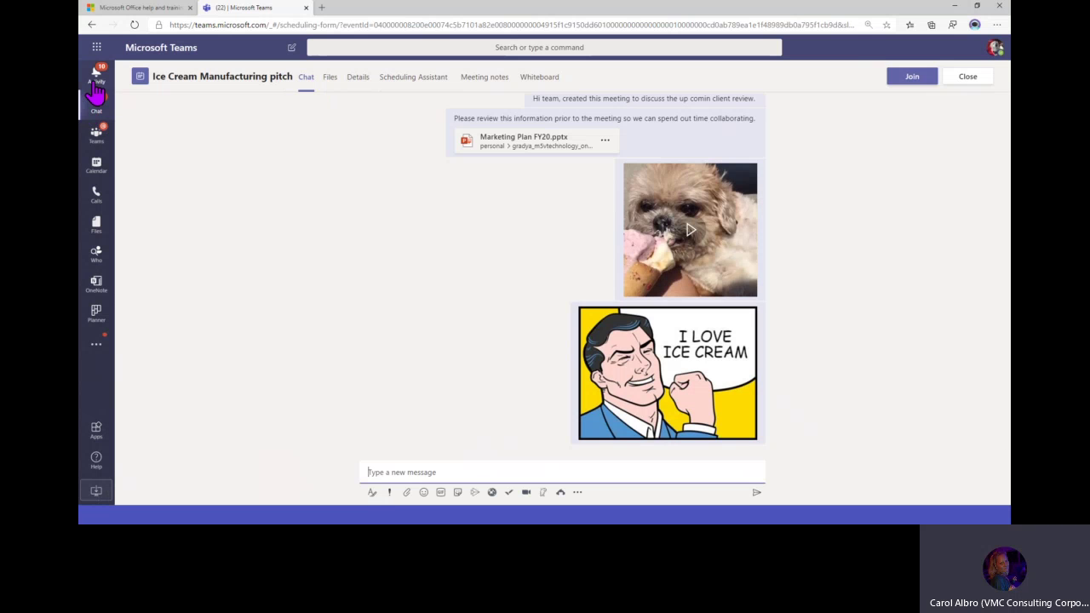
{"action": "left_click", "coordinate": [96, 115]}
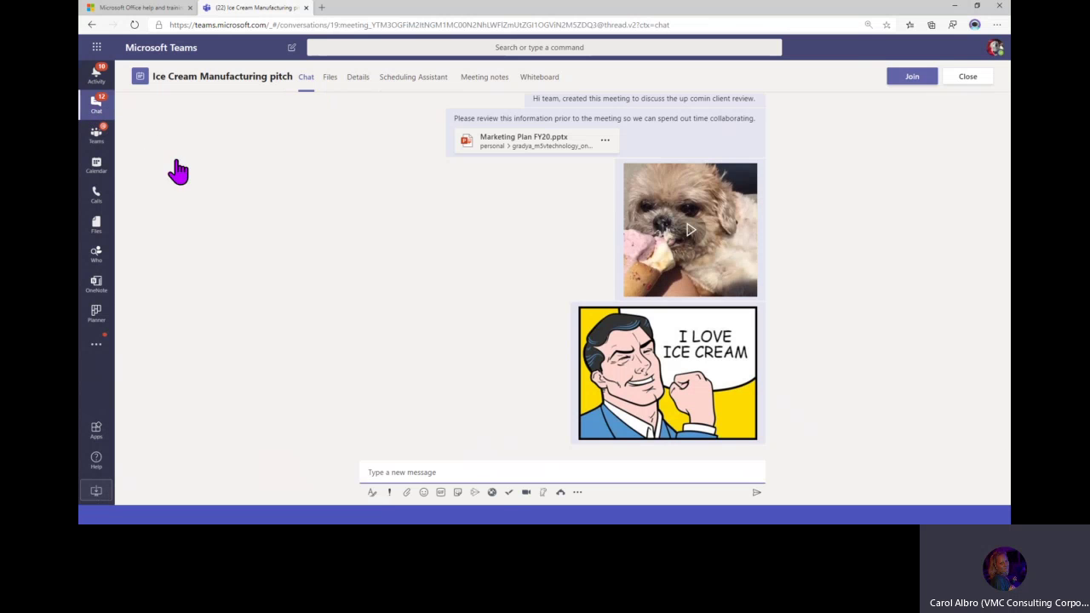
Look through the chat list down to the oldest conversations and back up to the recent ones
{"action": "scroll", "coordinate": [247, 358], "scroll_direction": "down", "scroll_amount": 1}
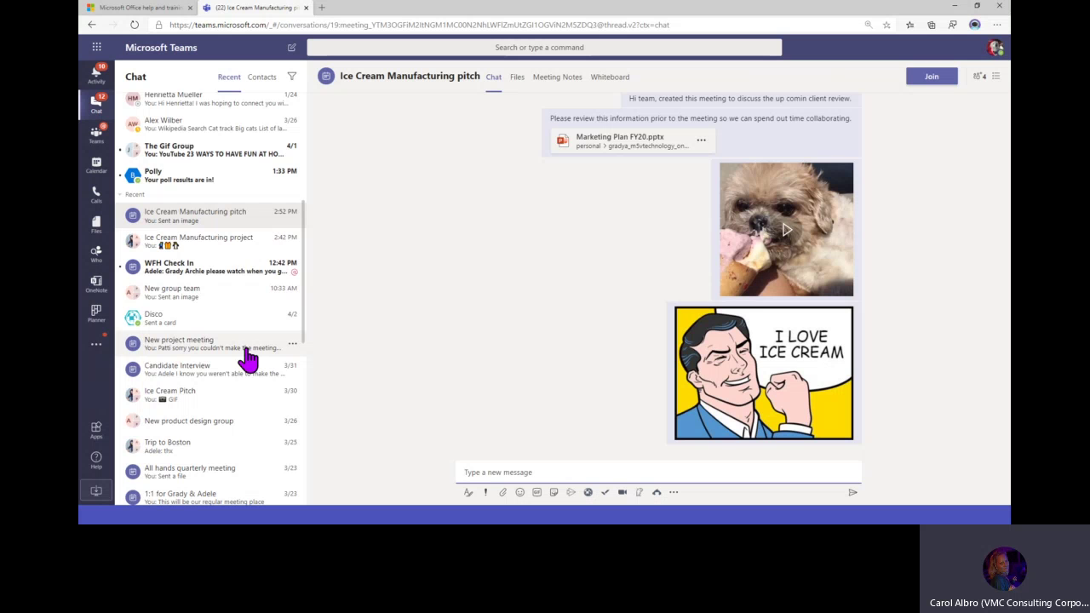
{"action": "scroll", "coordinate": [247, 358], "scroll_direction": "down", "scroll_amount": 15}
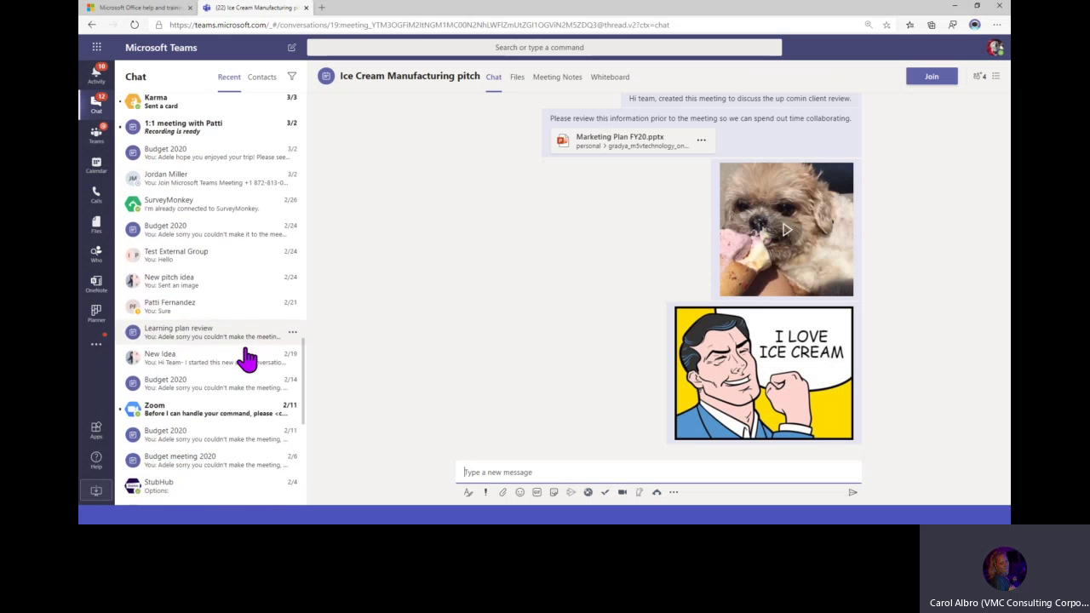
{"action": "scroll", "coordinate": [247, 358], "scroll_direction": "down", "scroll_amount": 10}
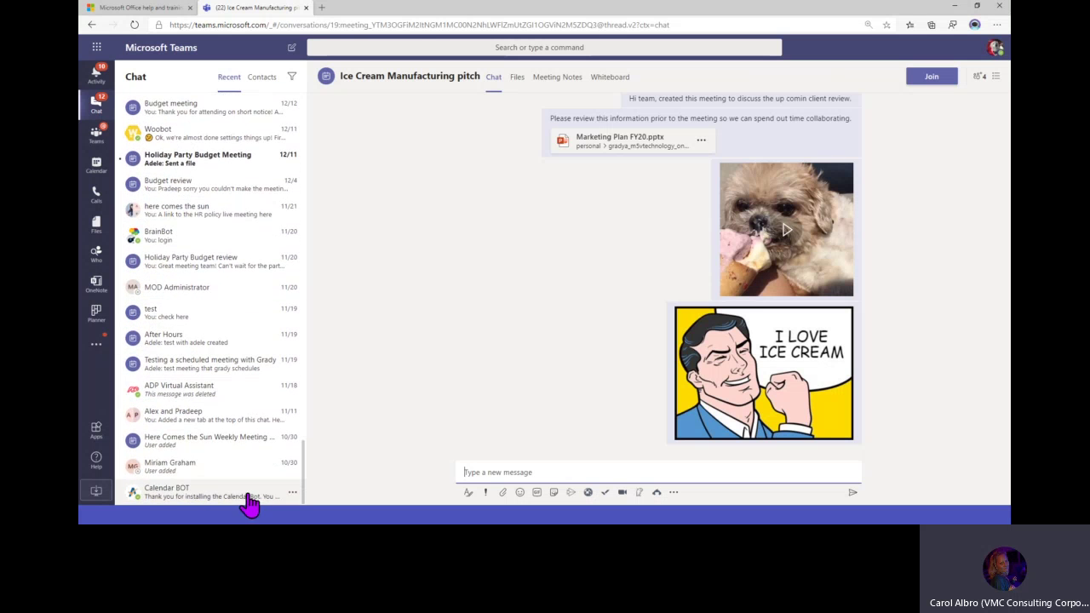
{"action": "scroll", "coordinate": [244, 452], "scroll_direction": "up", "scroll_amount": 5}
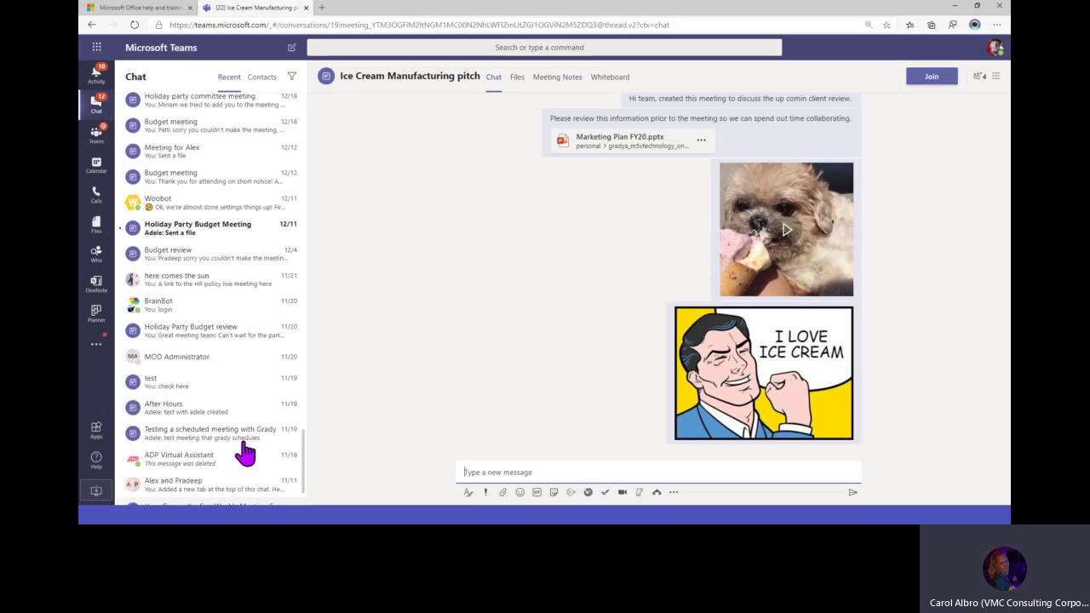
{"action": "scroll", "coordinate": [245, 454], "scroll_direction": "up", "scroll_amount": 10}
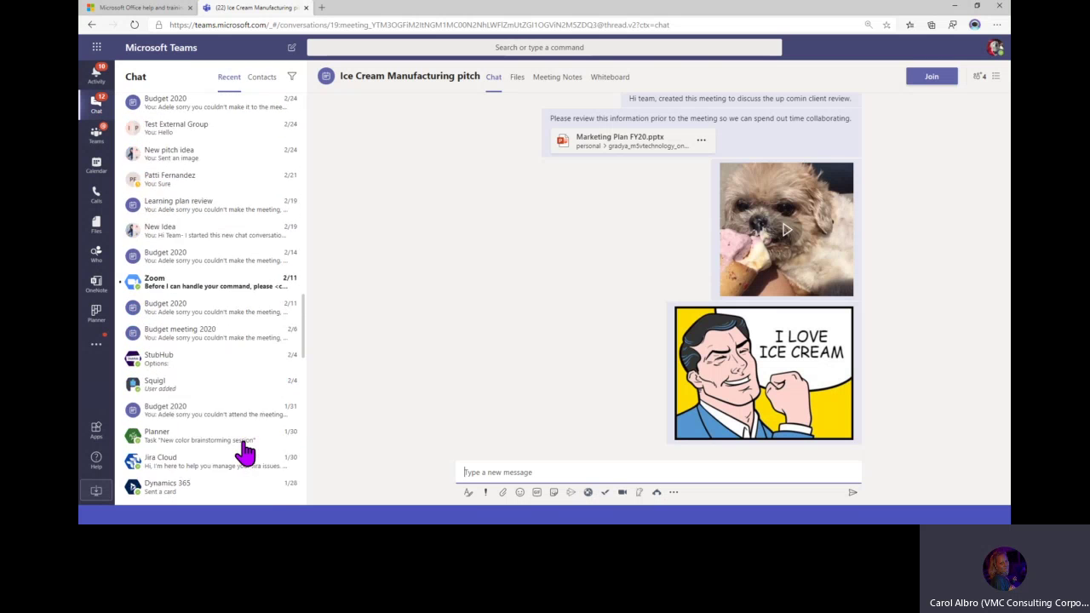
{"action": "scroll", "coordinate": [245, 454], "scroll_direction": "up", "scroll_amount": 4}
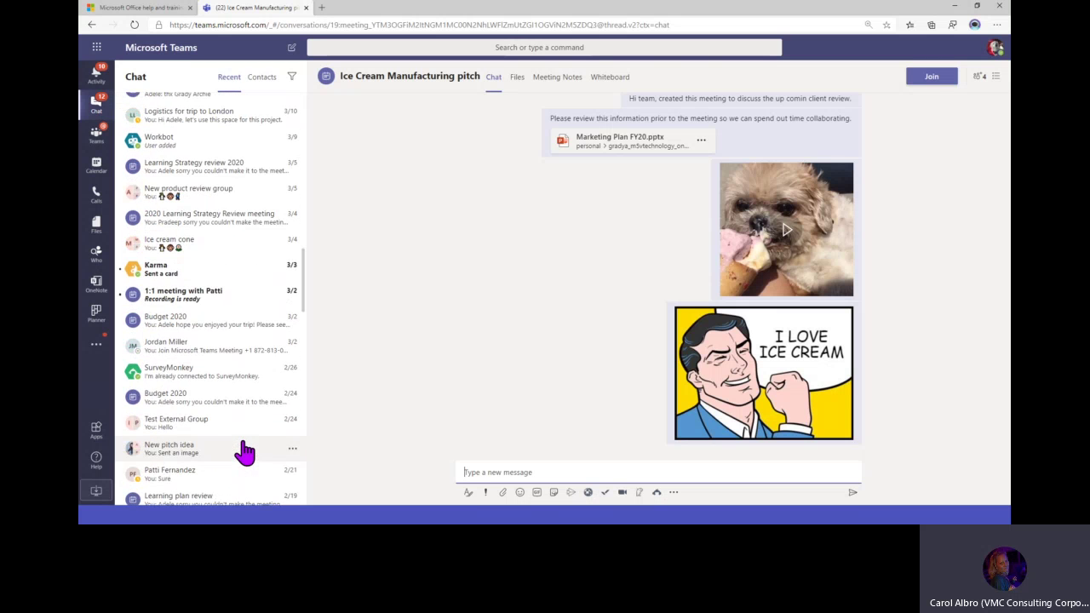
{"action": "scroll", "coordinate": [245, 452], "scroll_direction": "up", "scroll_amount": 10}
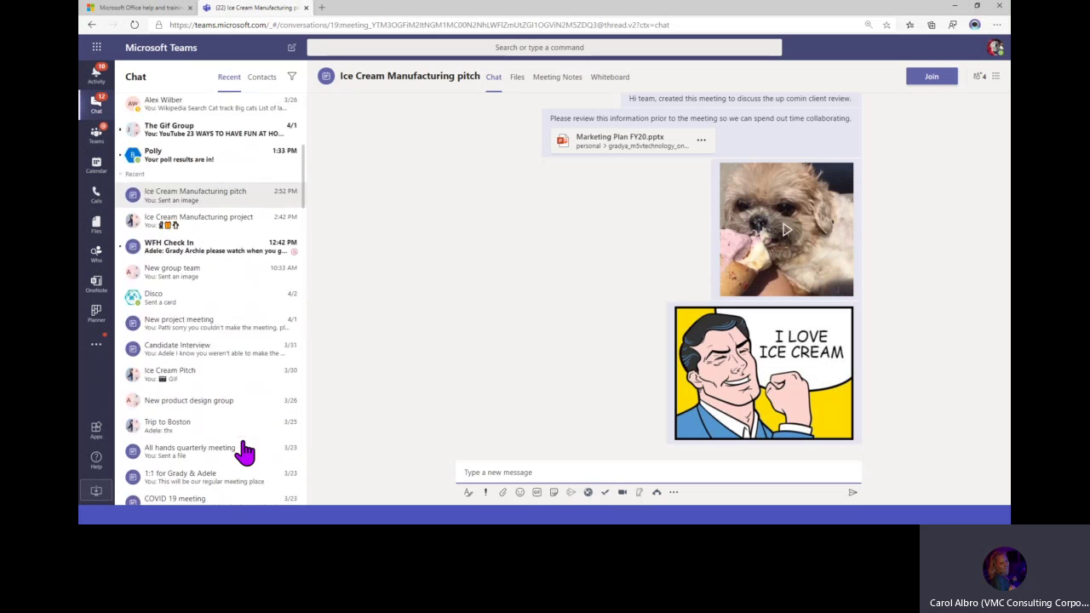
{"action": "scroll", "coordinate": [244, 452], "scroll_direction": "up", "scroll_amount": 3}
Try to pin the Ice Cream Manufacturing pitch chat
{"action": "left_click", "coordinate": [291, 333]}
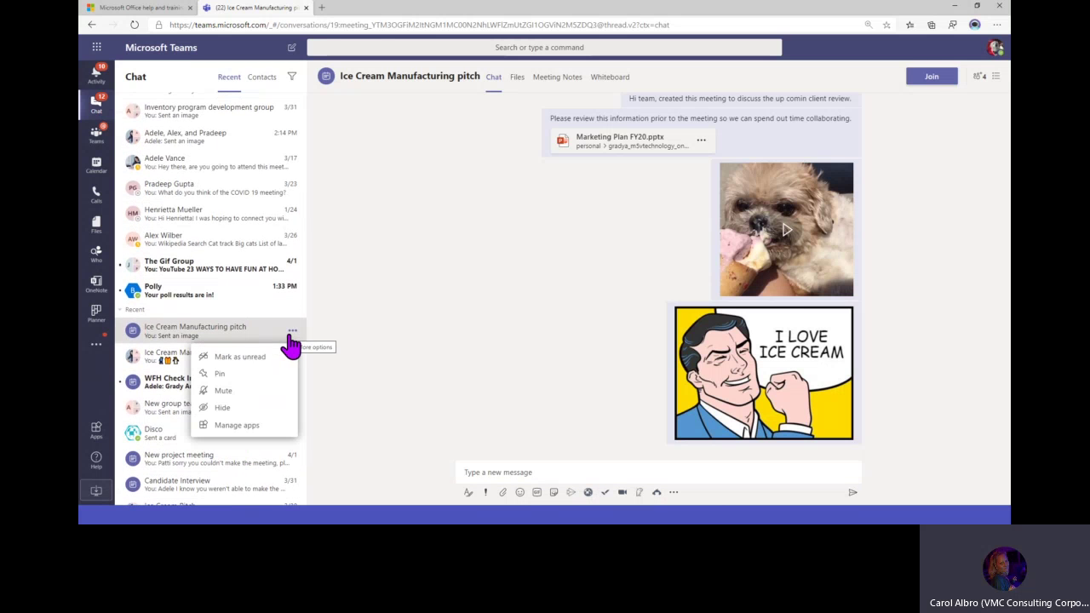
{"action": "left_click", "coordinate": [234, 374]}
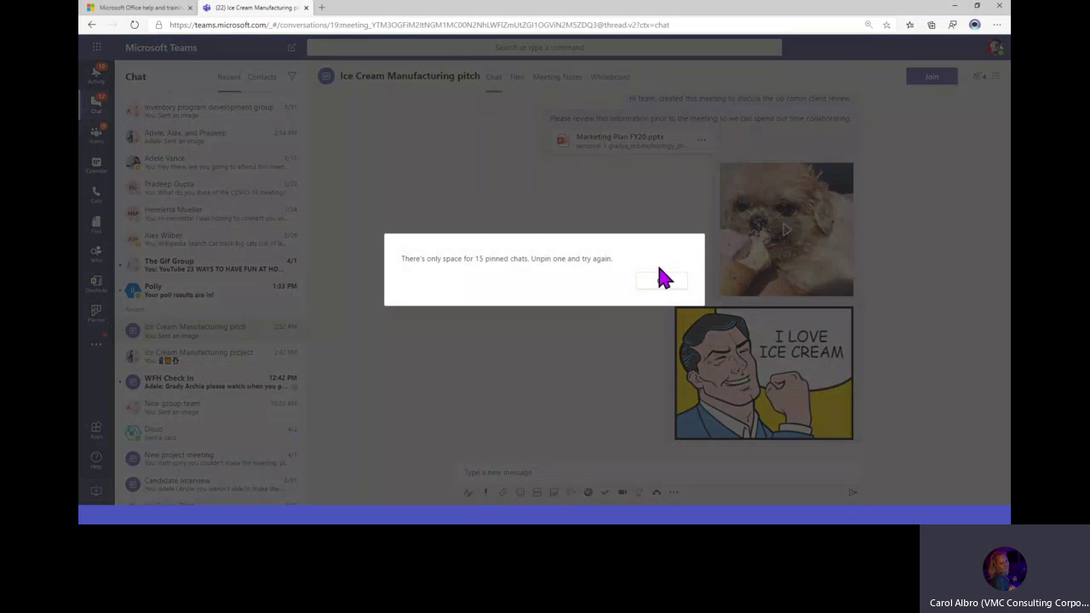
{"action": "left_click", "coordinate": [661, 281]}
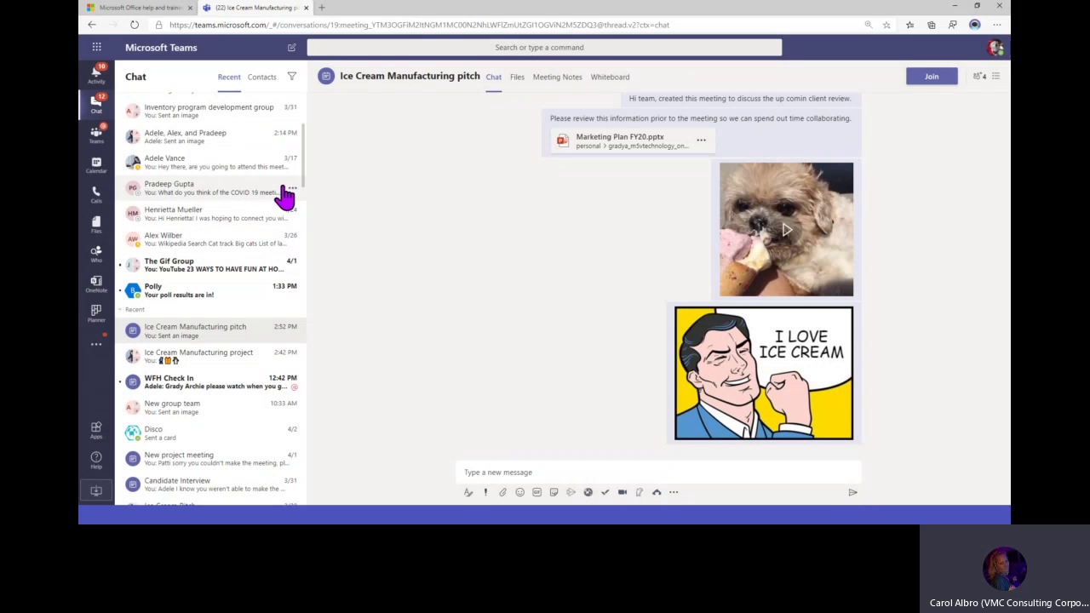
Unpin the three-colleague group chat dated 2:14 PM and pin the Ice Cream Manufacturing pitch chat in its place
{"action": "left_click", "coordinate": [289, 145]}
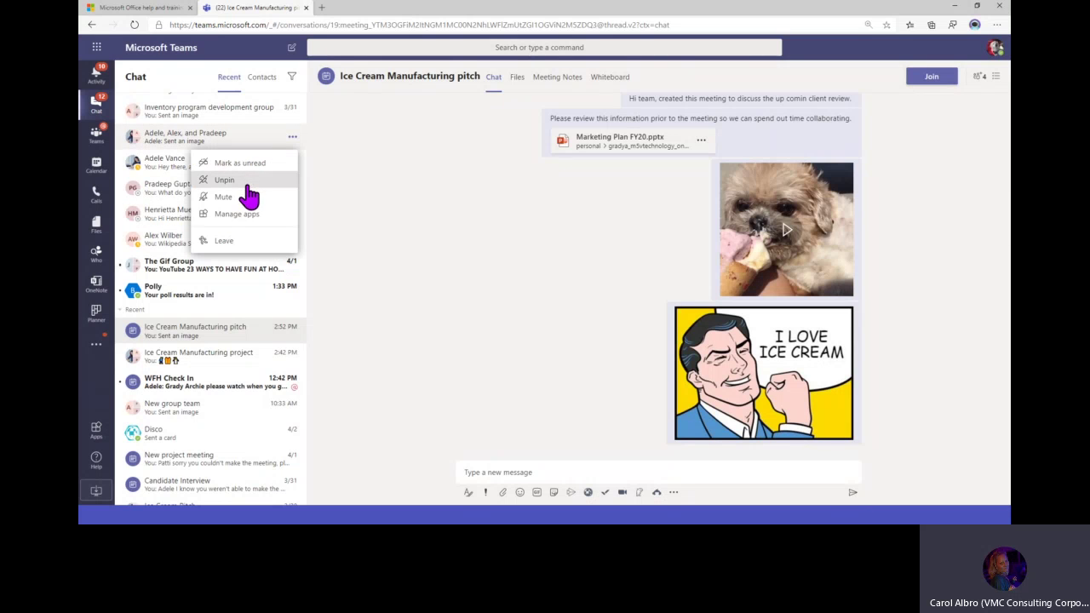
{"action": "left_click", "coordinate": [247, 181]}
{"action": "left_click", "coordinate": [292, 305]}
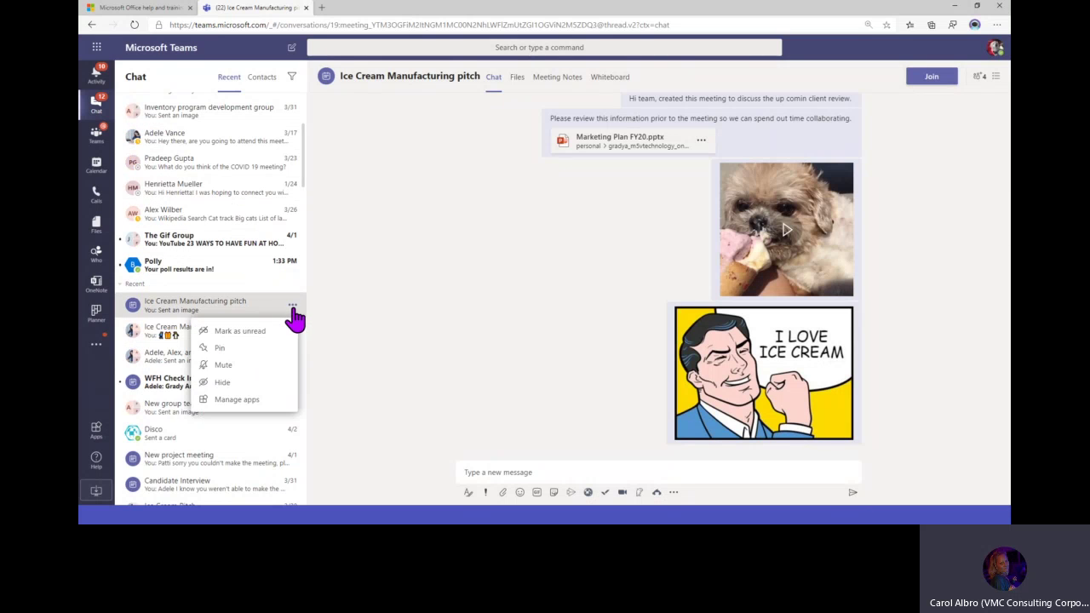
{"action": "left_click", "coordinate": [219, 344]}
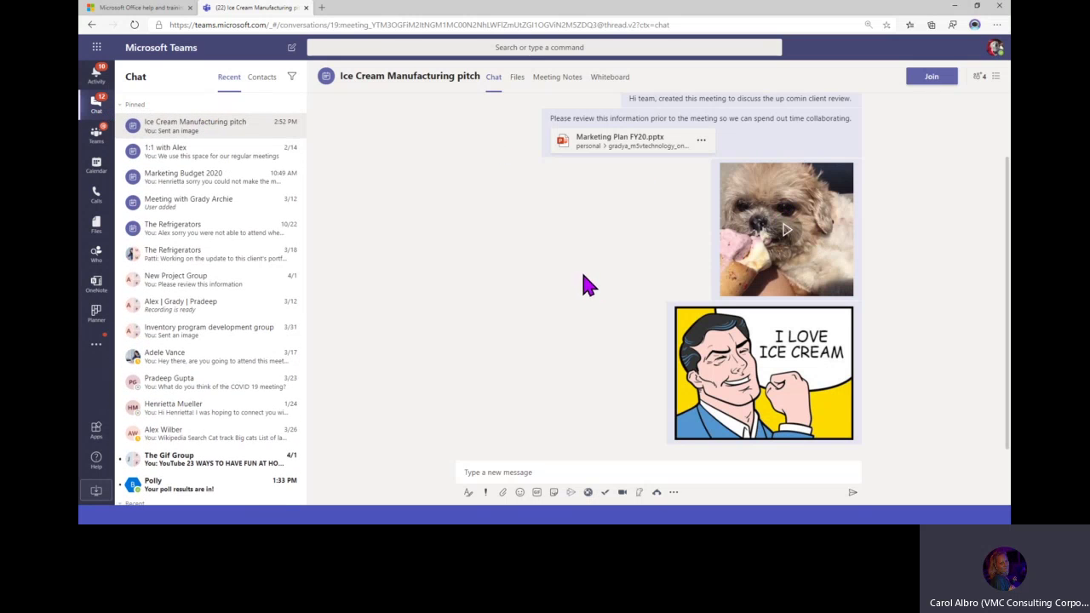
Check the Ice Cream Manufacturing pitch chat's participant list and join its meeting without audio or video
{"action": "left_click", "coordinate": [494, 81]}
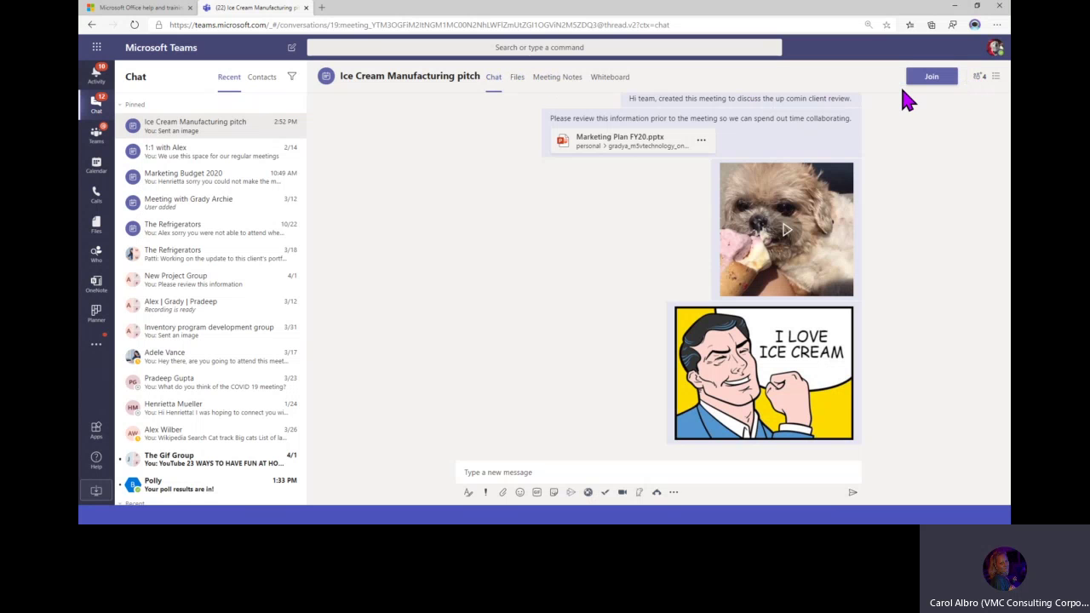
{"action": "left_click", "coordinate": [979, 77]}
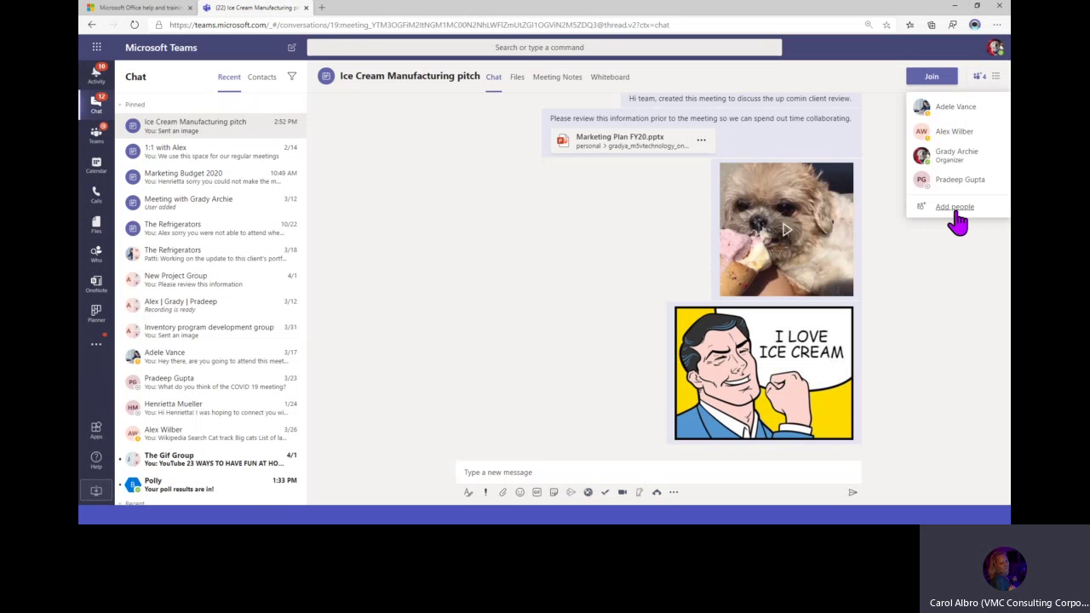
{"action": "left_click", "coordinate": [932, 77]}
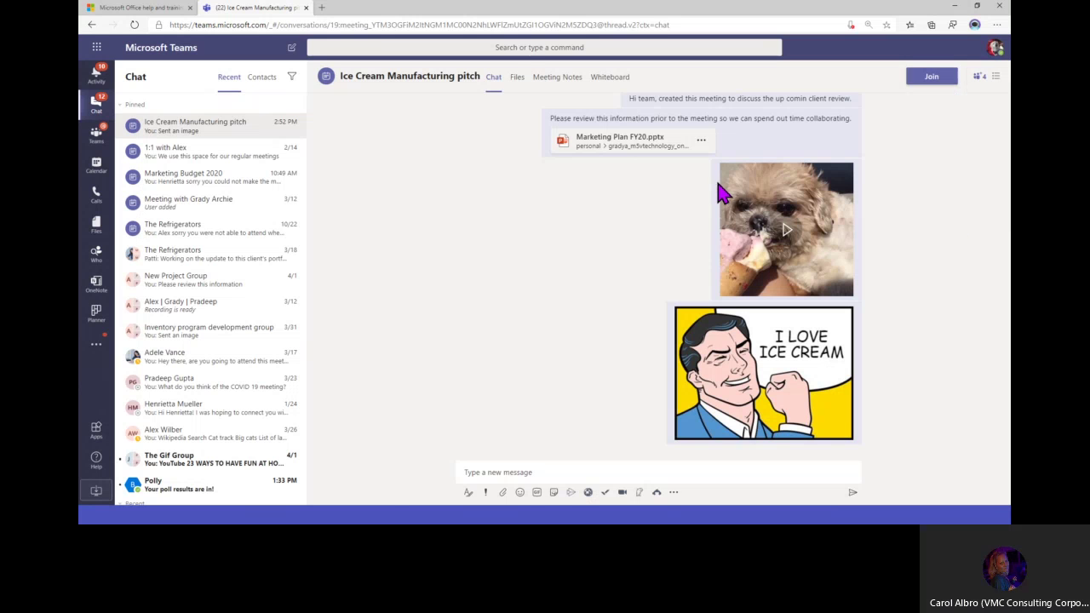
{"action": "left_click", "coordinate": [584, 409]}
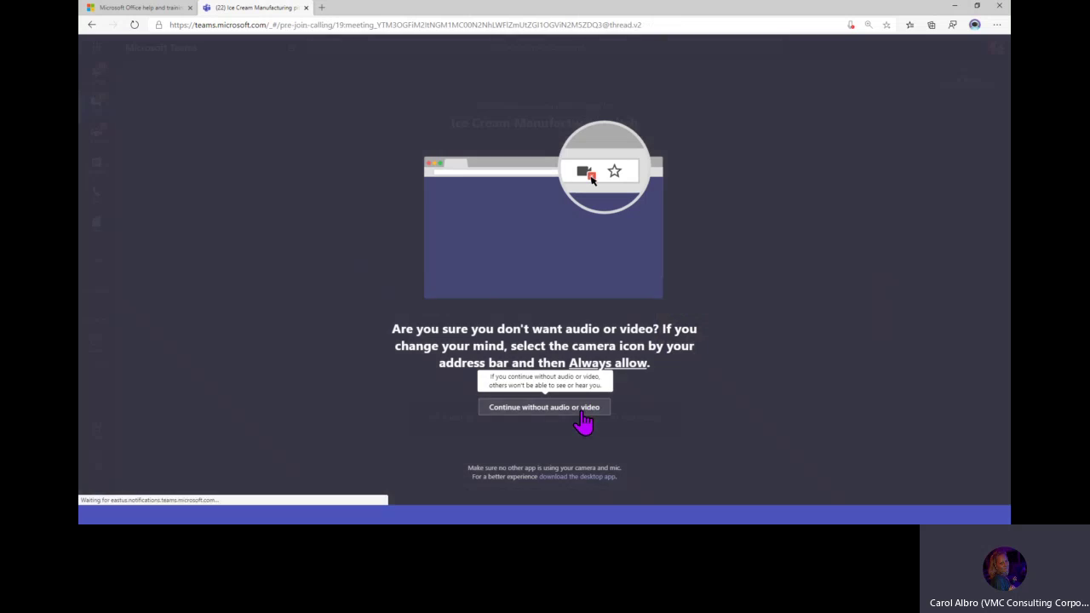
{"action": "left_click", "coordinate": [552, 318]}
{"action": "left_click", "coordinate": [544, 293]}
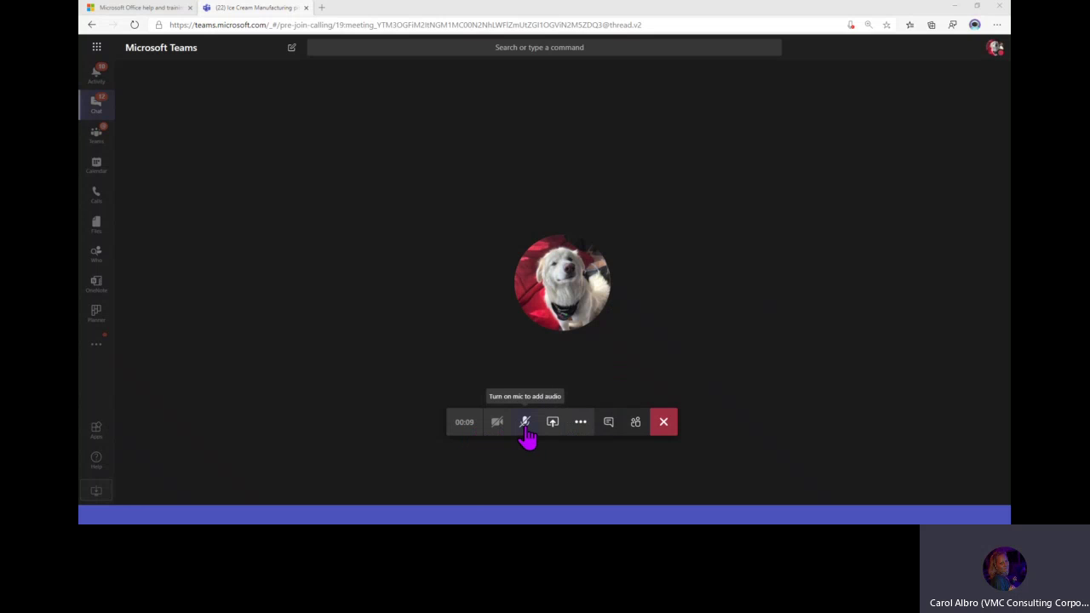
Review the entire-screen and application-window sharing choices, cancel them, and present Reflection on Learning.pptx in the meeting
{"action": "left_click", "coordinate": [554, 426]}
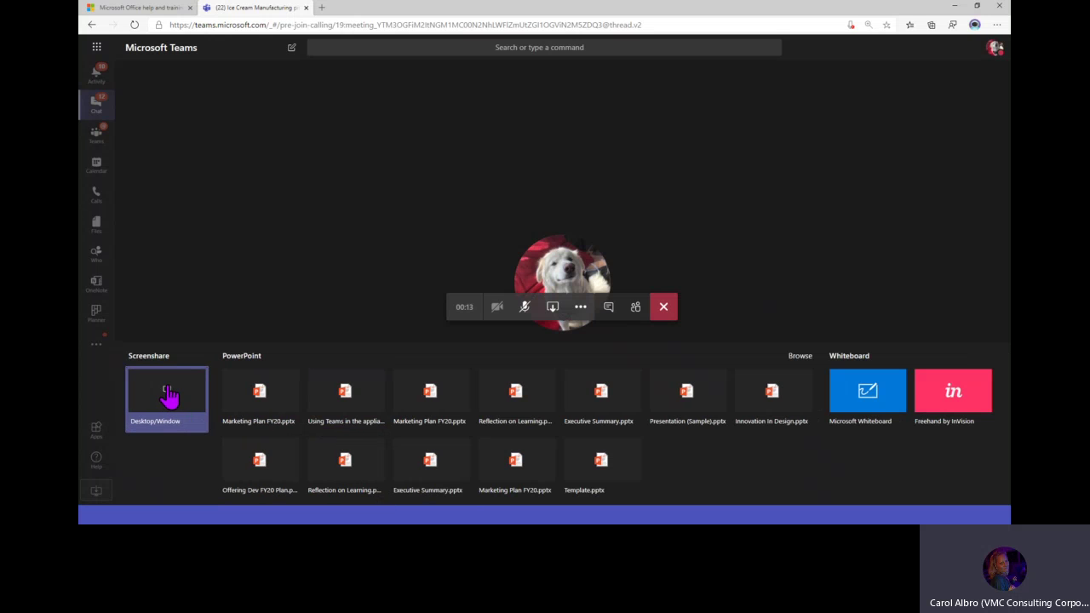
{"action": "left_click", "coordinate": [165, 409]}
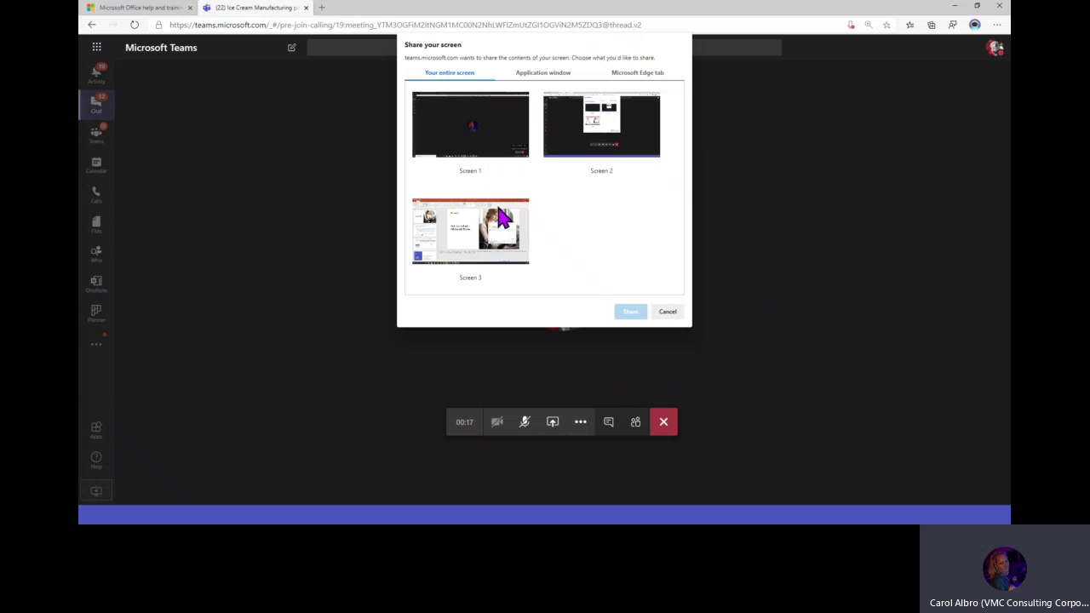
{"action": "left_click", "coordinate": [558, 76]}
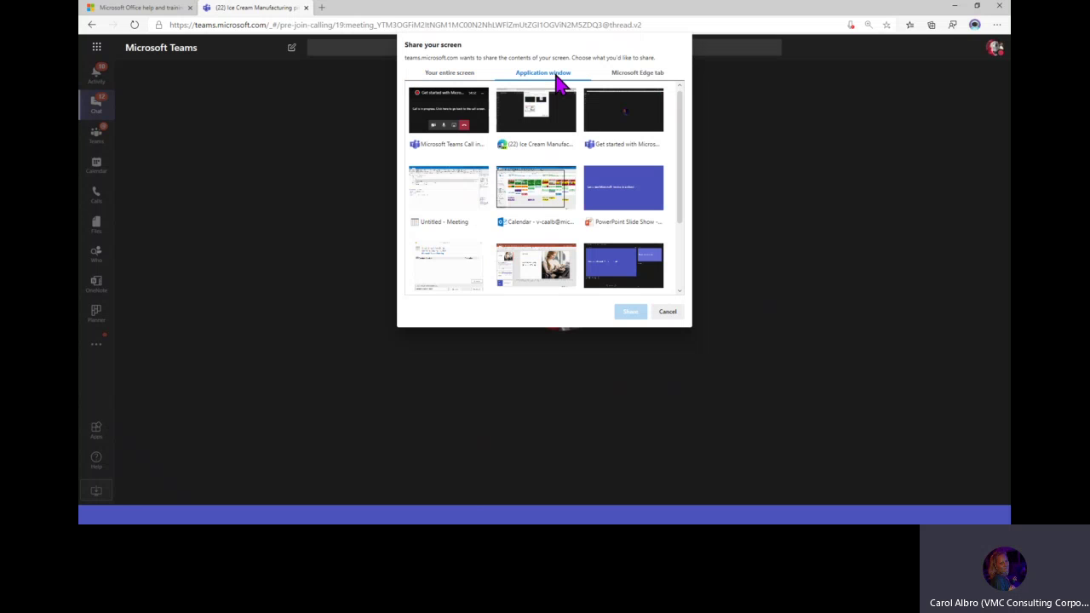
{"action": "left_click", "coordinate": [663, 312]}
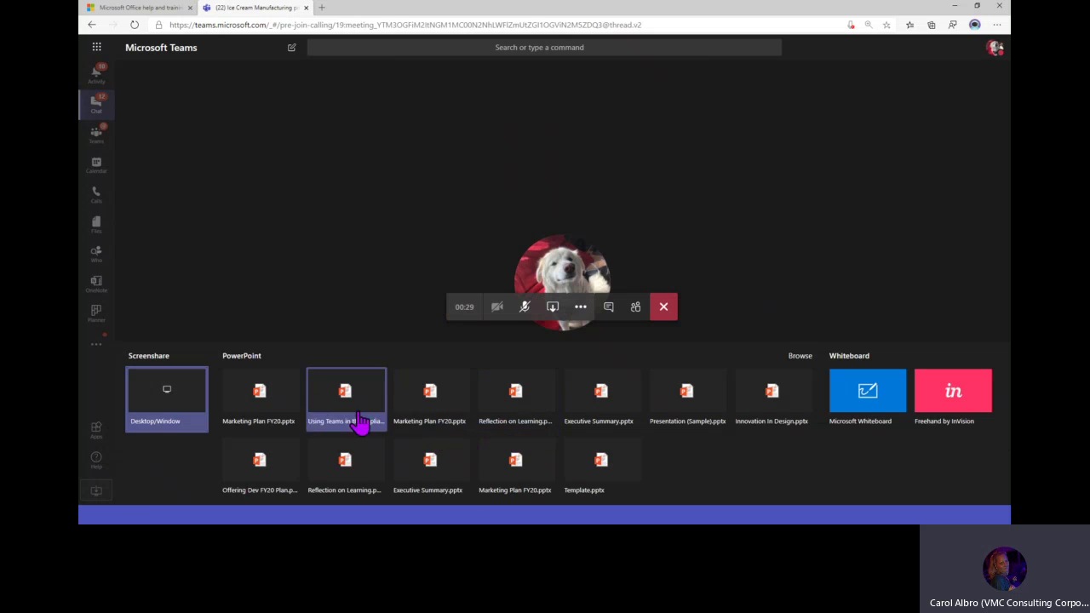
{"action": "left_click", "coordinate": [340, 479]}
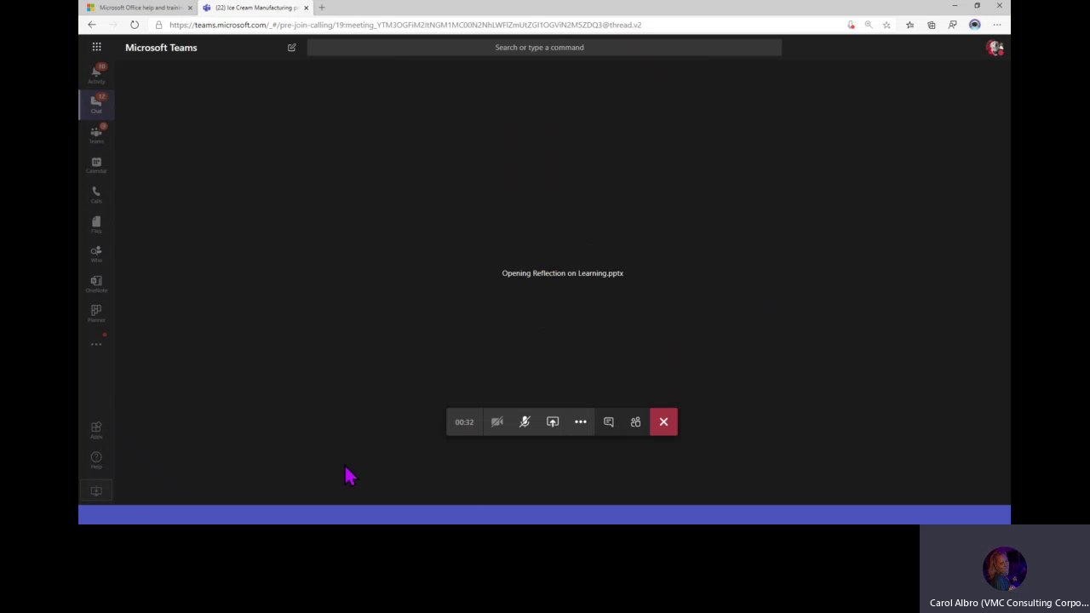
Start shared meeting notes with a section titled "Ice Cream pitch" and display the additional formatting options
{"action": "left_click", "coordinate": [586, 424]}
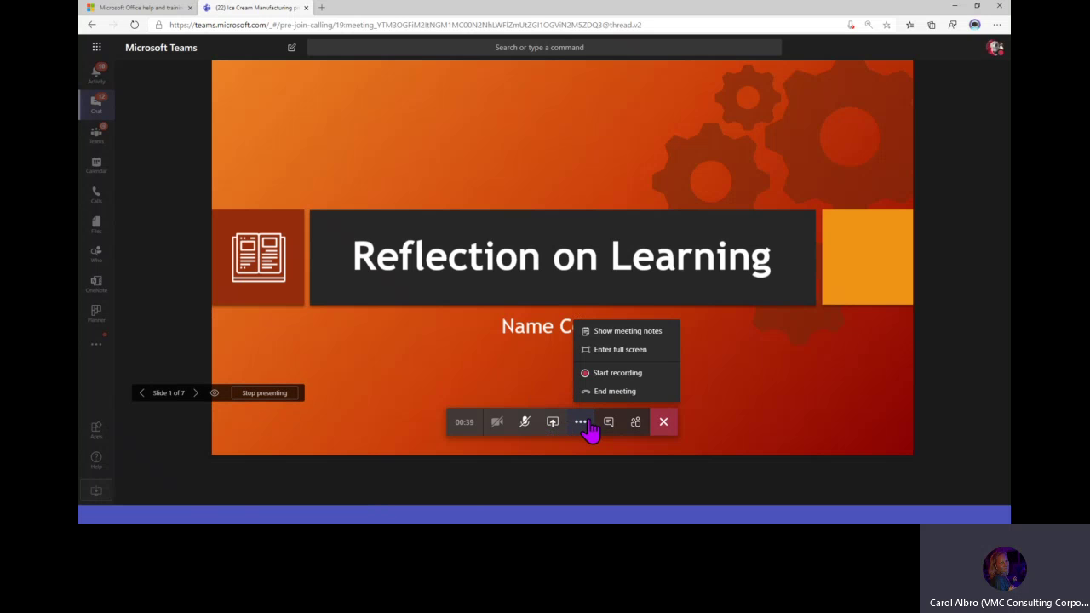
{"action": "left_click", "coordinate": [615, 332]}
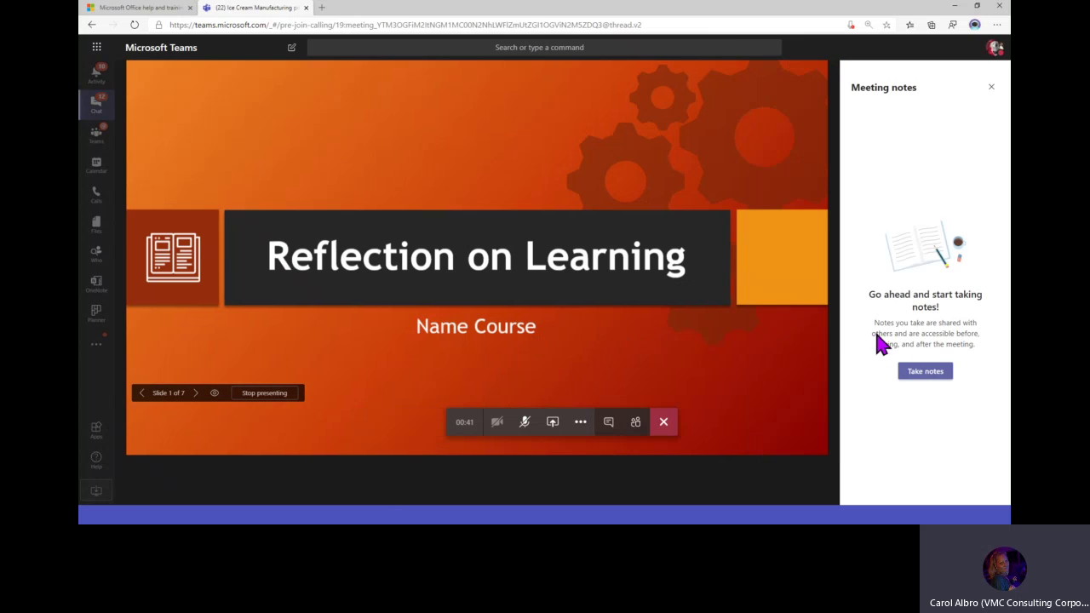
{"action": "left_click", "coordinate": [925, 371]}
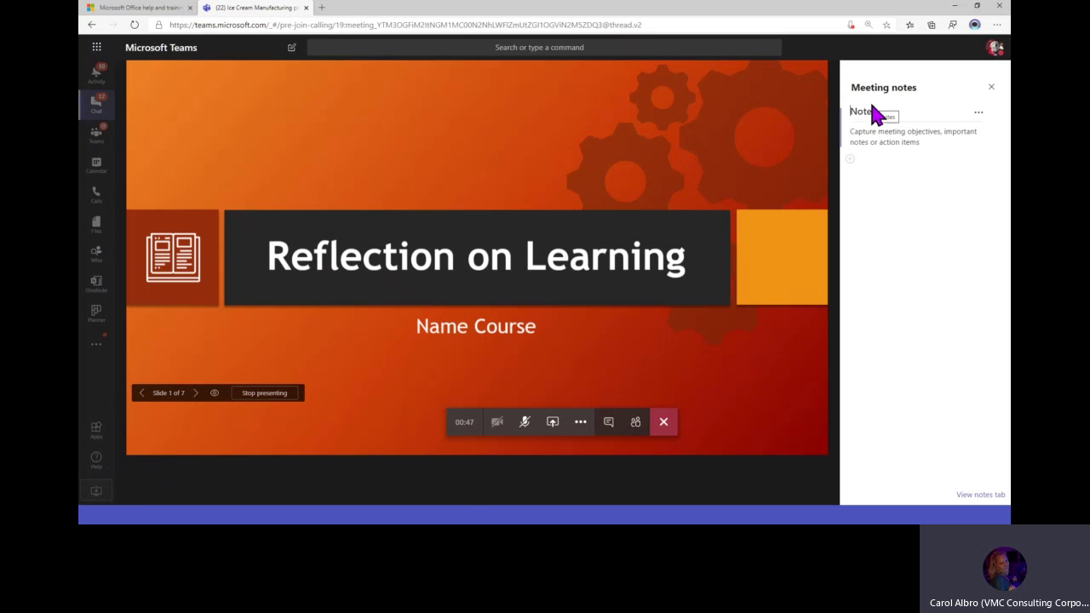
{"action": "type", "text": "I"}
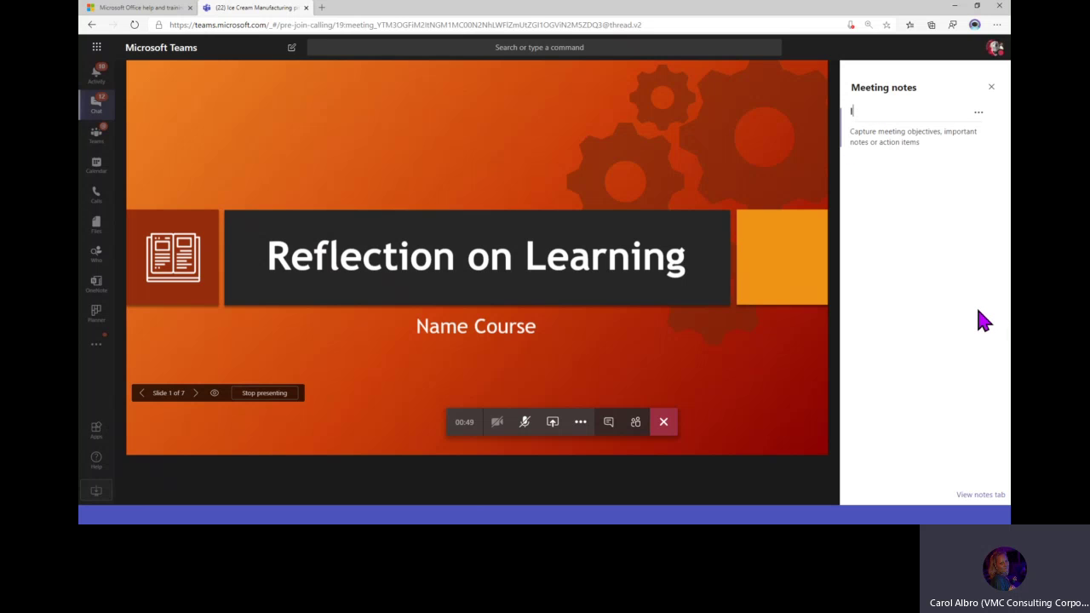
{"action": "type", "text": "ce Cream pitch"}
{"action": "key", "text": "Return"}
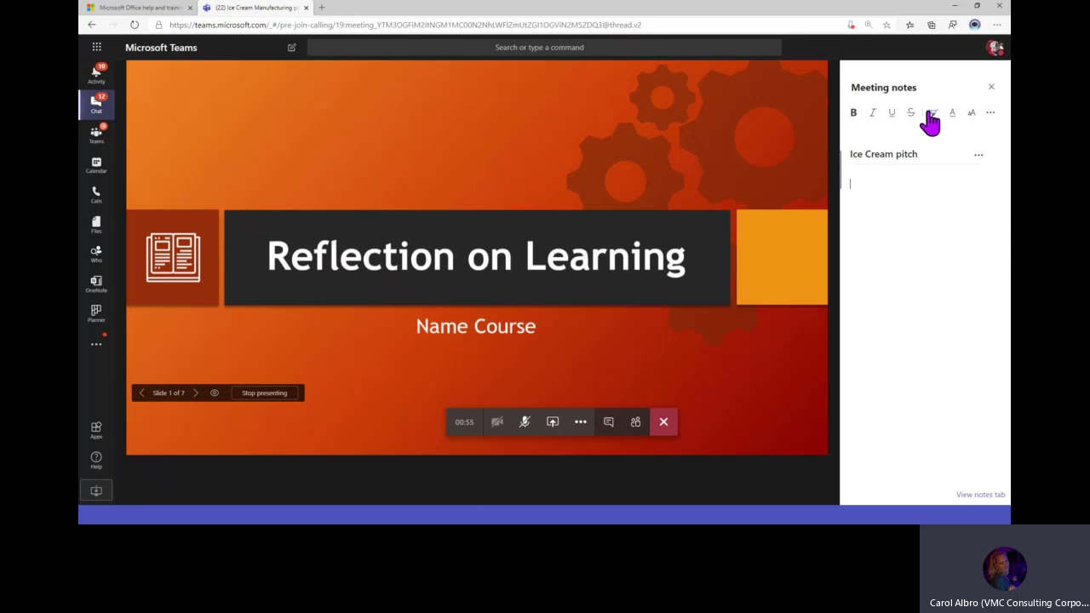
{"action": "left_click", "coordinate": [991, 113]}
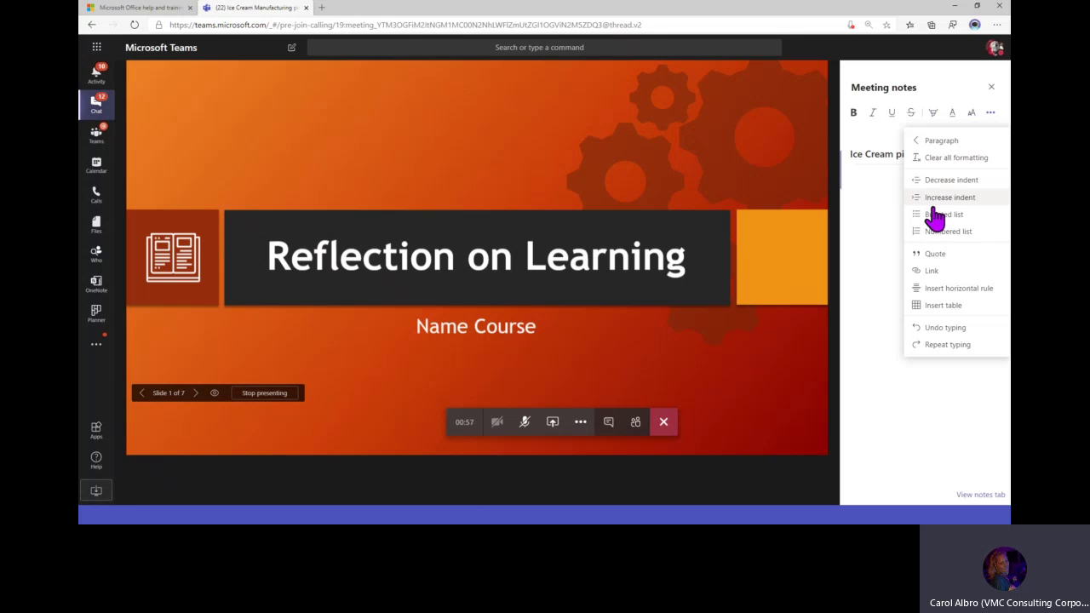
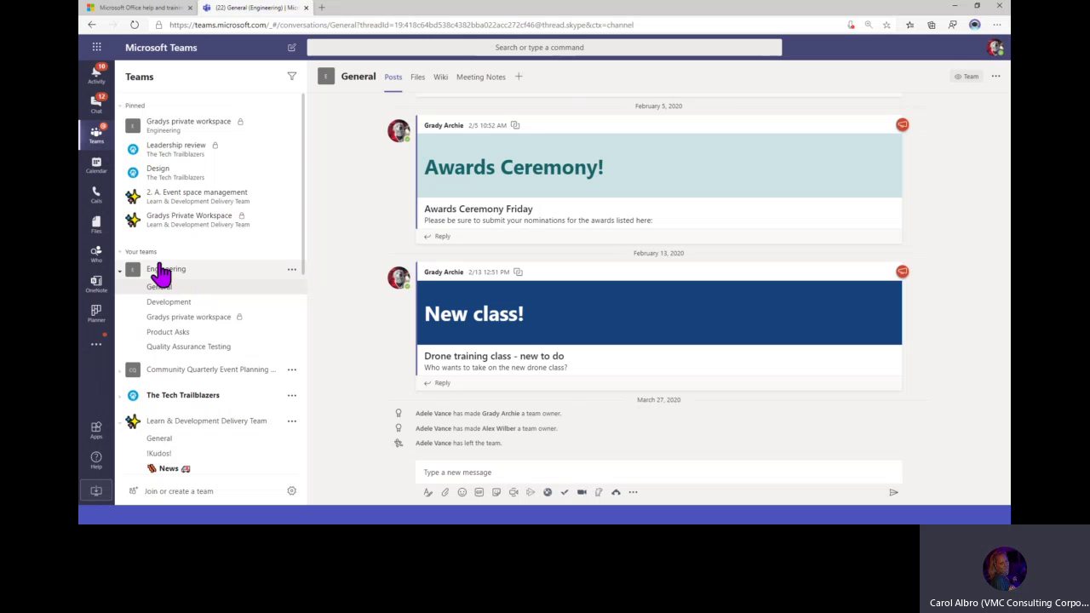
Collapse the Pinned list, the Engineering and Learn & Development Delivery Team channels, and the whole Your teams list
{"action": "left_click", "coordinate": [126, 106]}
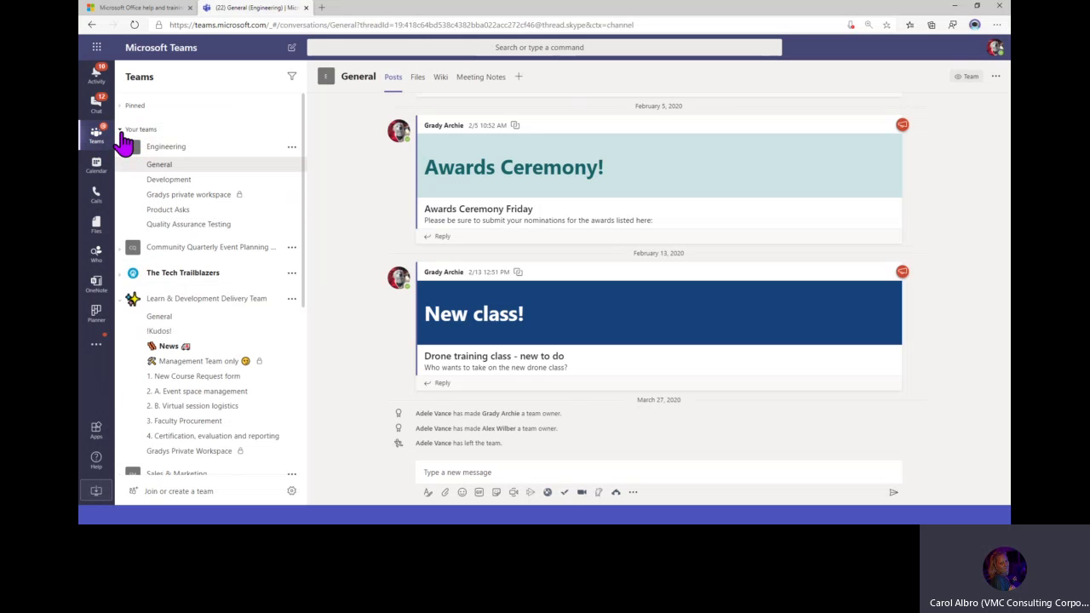
{"action": "left_click", "coordinate": [124, 147]}
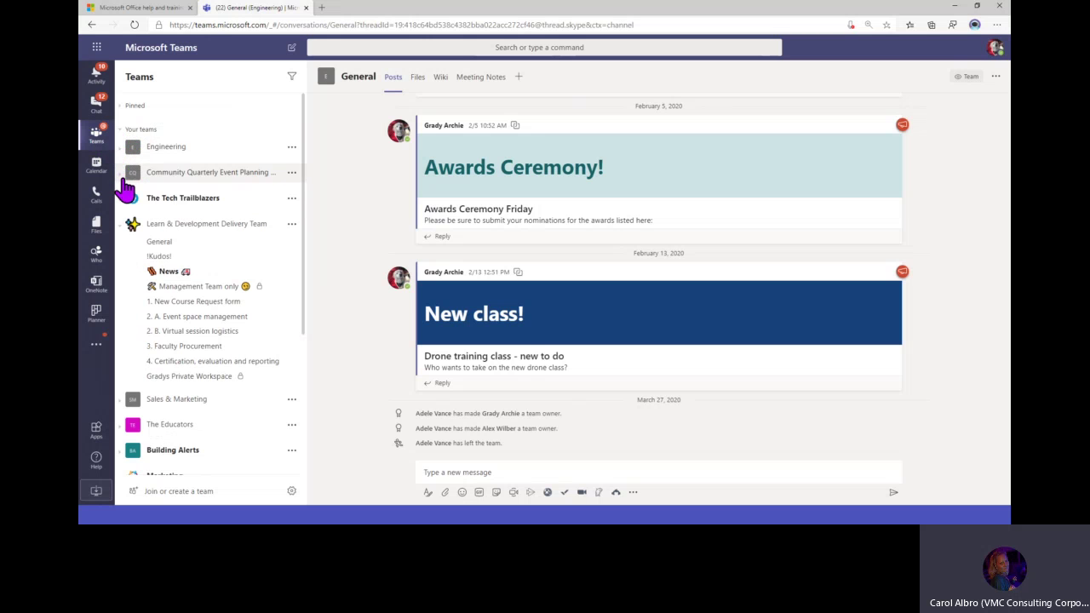
{"action": "left_click", "coordinate": [120, 224]}
{"action": "left_click", "coordinate": [123, 130]}
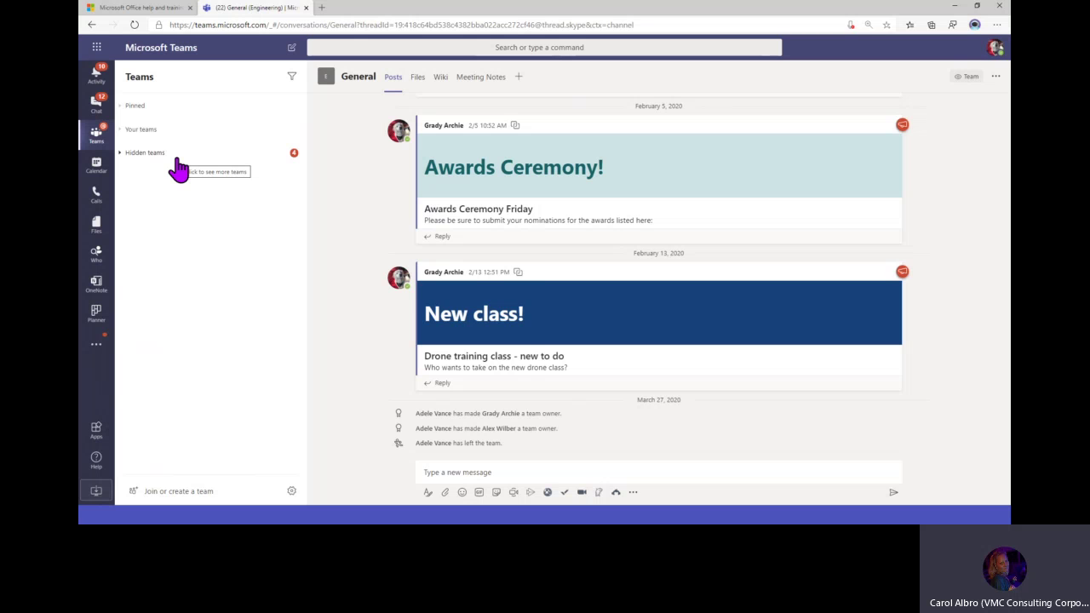
View the management options for the Engineering team and the list of hidden teams
{"action": "left_click", "coordinate": [124, 135]}
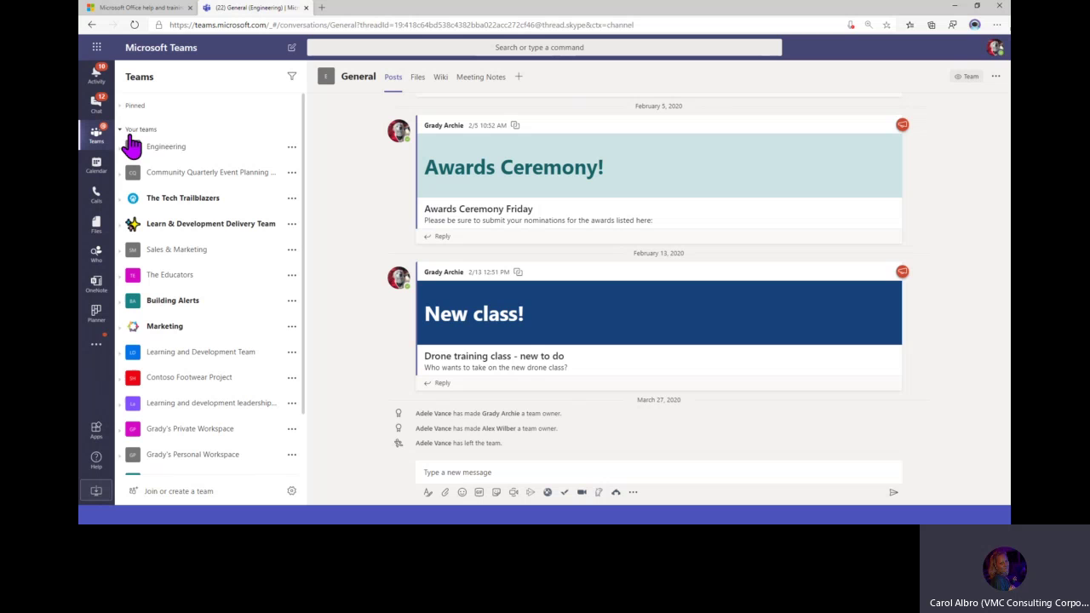
{"action": "left_click", "coordinate": [293, 148]}
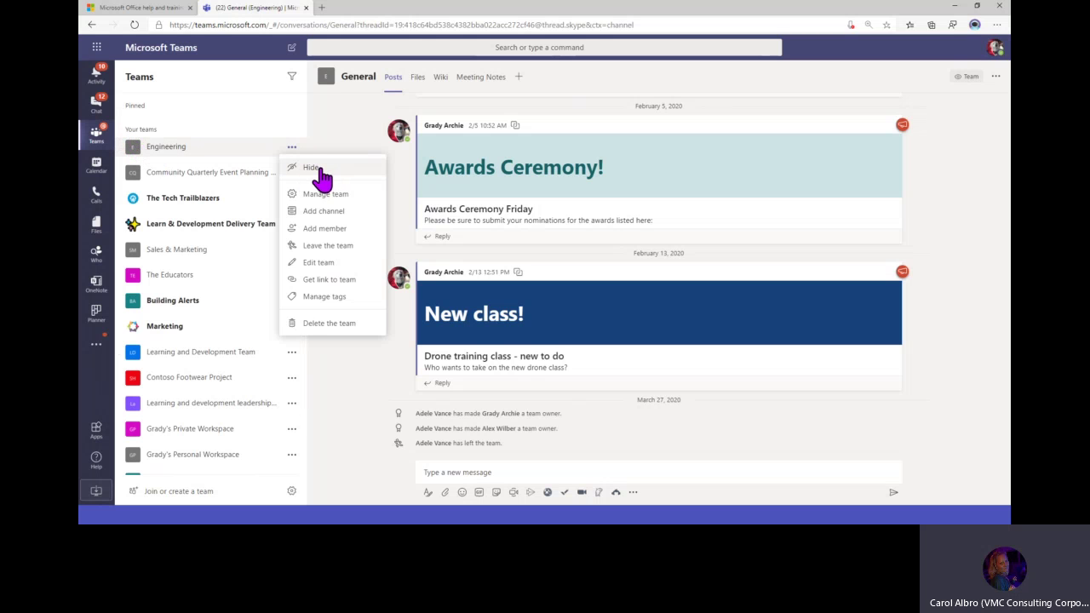
{"action": "left_click", "coordinate": [128, 133]}
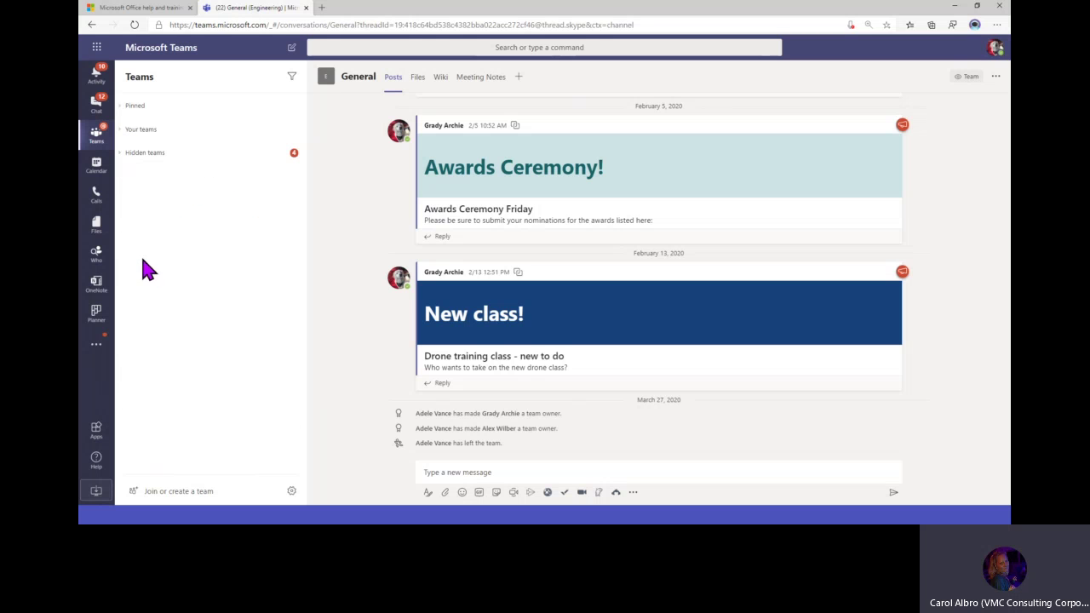
{"action": "left_click", "coordinate": [120, 154]}
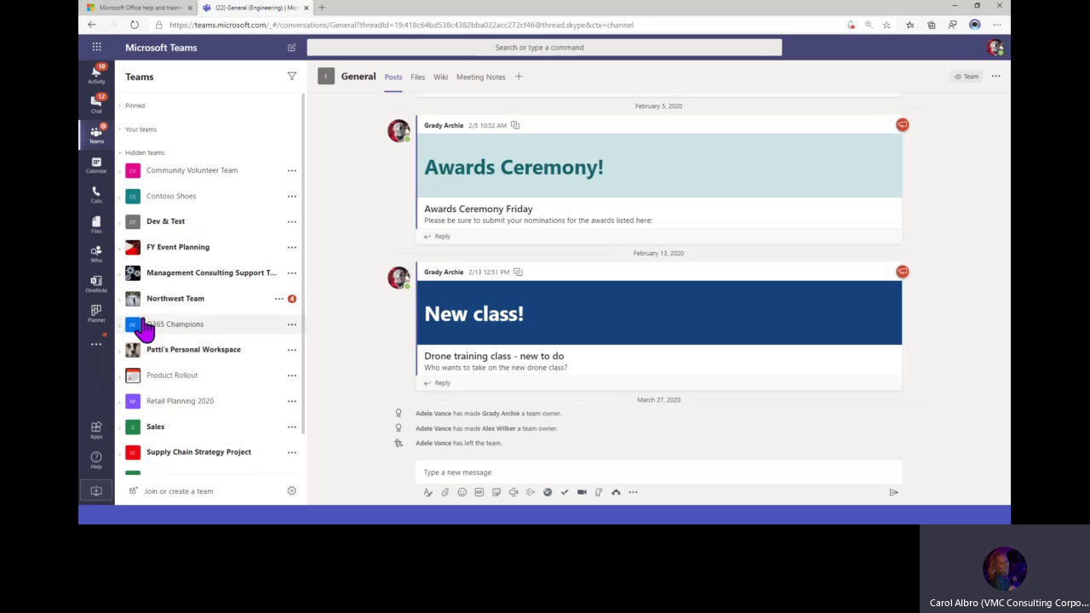
{"action": "left_click", "coordinate": [120, 155]}
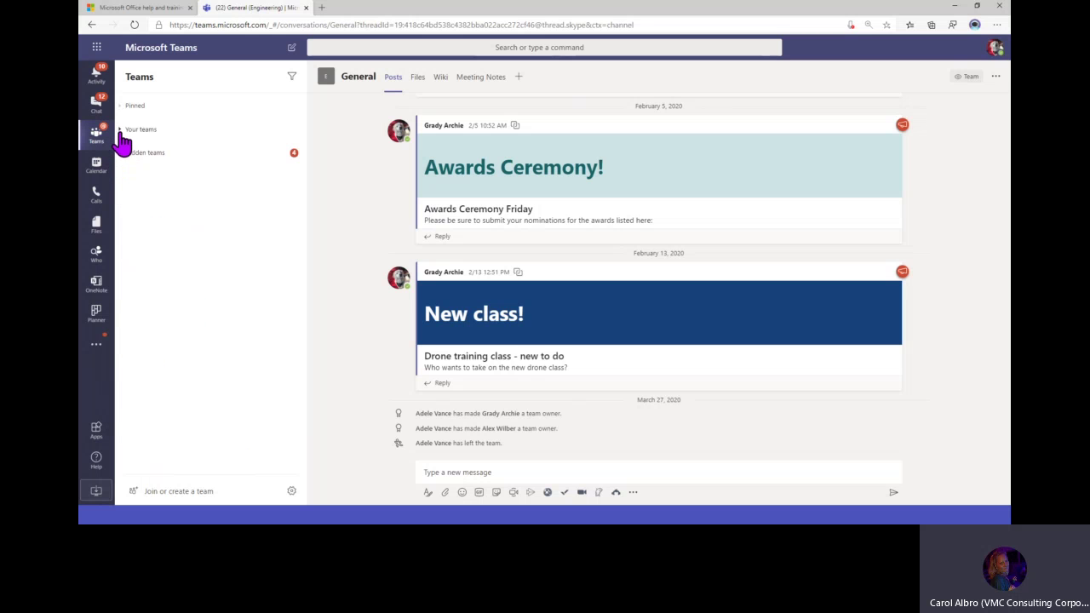
Expand the Your teams list and show the channels of Learn & Development Delivery Team and Contoso Footwear Project
{"action": "left_click", "coordinate": [123, 134]}
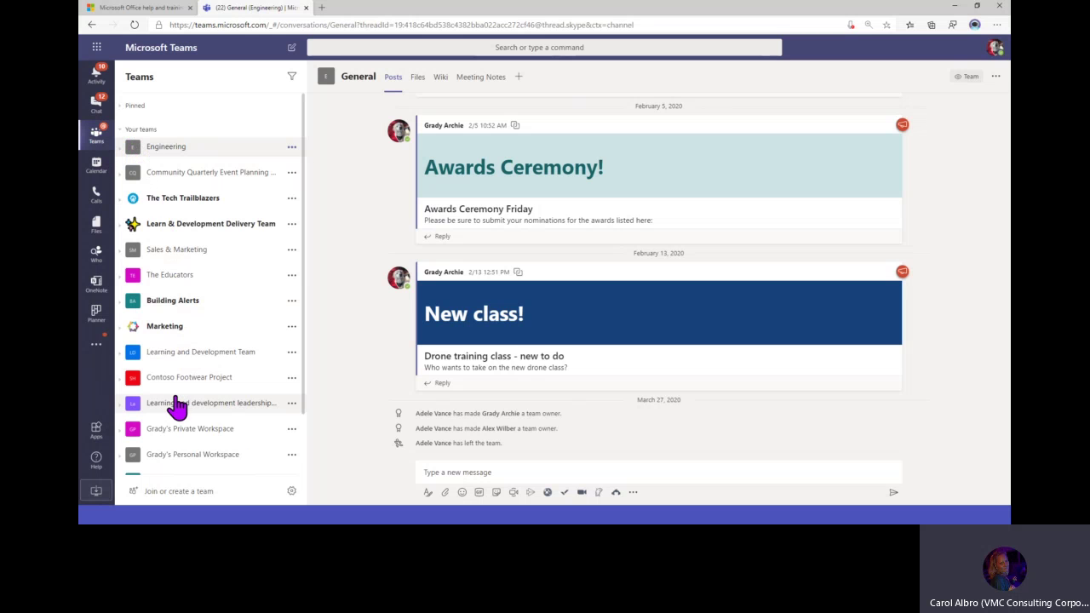
{"action": "scroll", "coordinate": [176, 408], "scroll_direction": "down", "scroll_amount": 2}
{"action": "scroll", "coordinate": [178, 406], "scroll_direction": "up", "scroll_amount": 2}
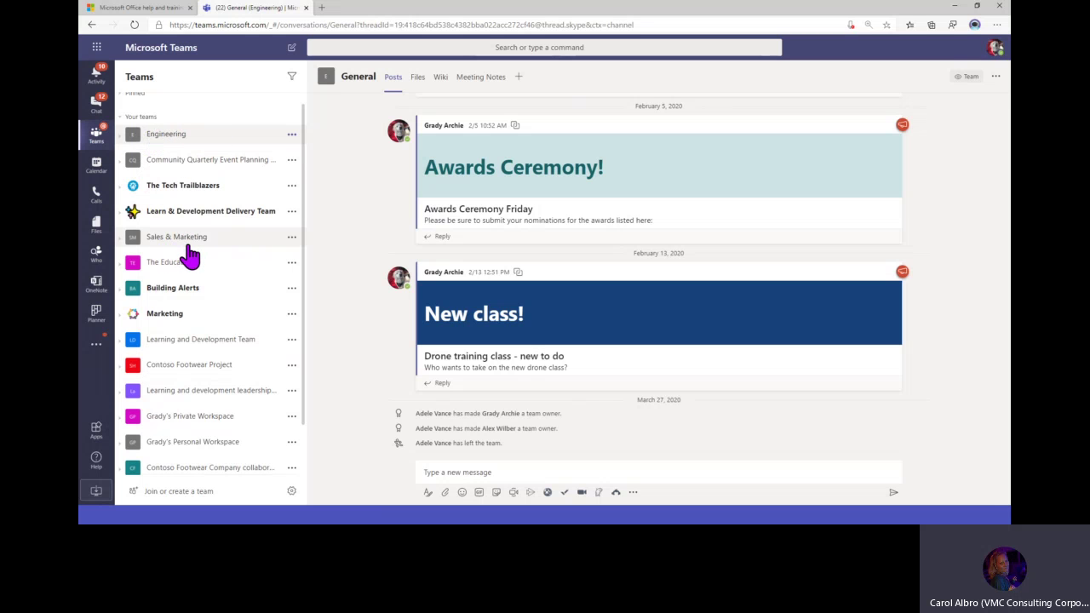
{"action": "scroll", "coordinate": [214, 348], "scroll_direction": "down", "scroll_amount": 1}
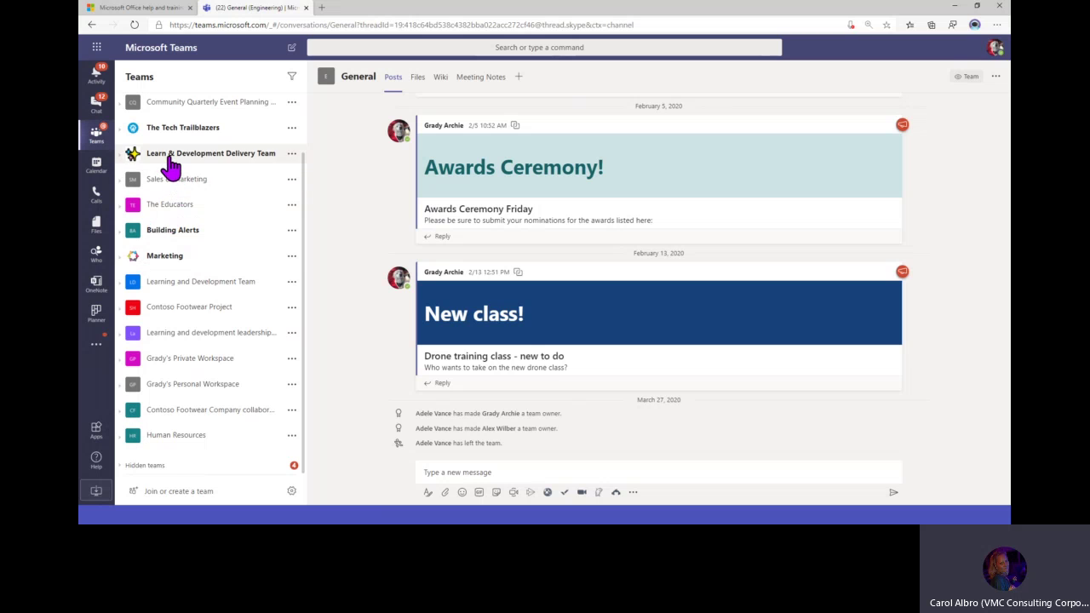
{"action": "left_click", "coordinate": [126, 160]}
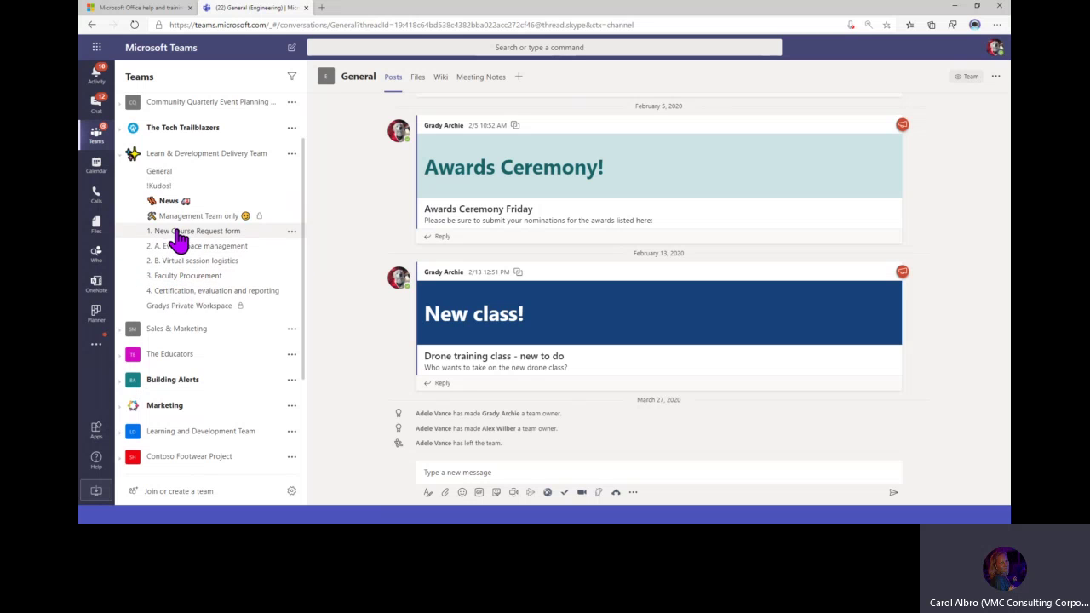
{"action": "scroll", "coordinate": [175, 275], "scroll_direction": "down", "scroll_amount": 4}
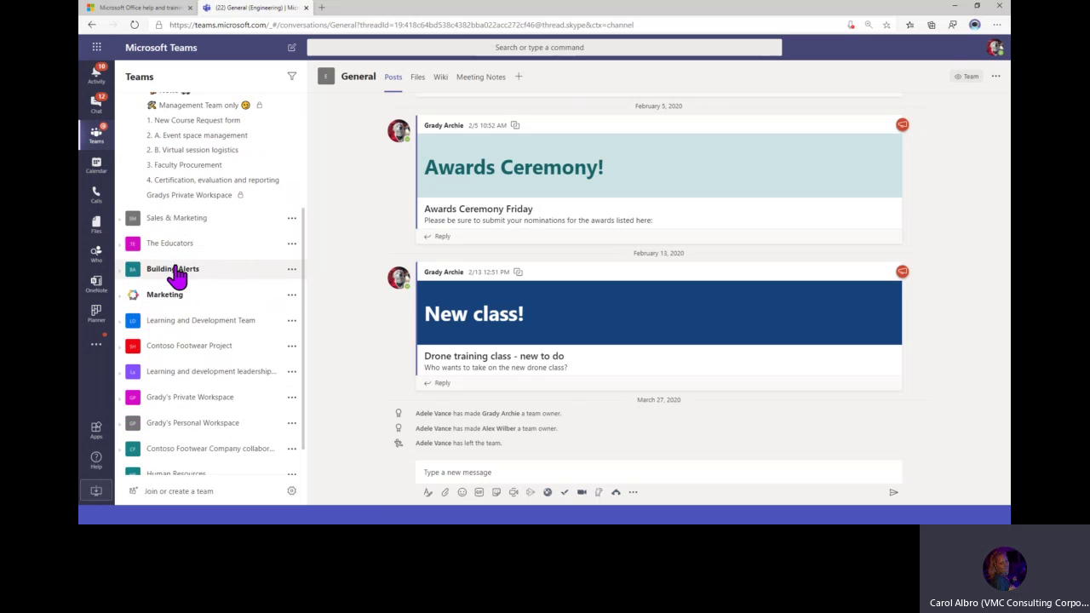
{"action": "left_click", "coordinate": [122, 312]}
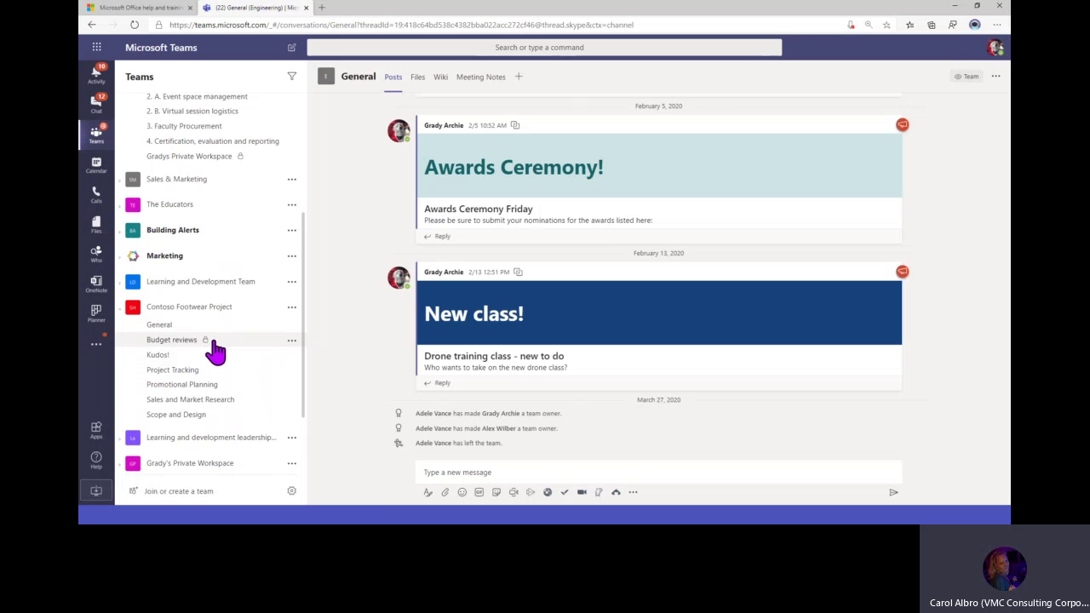
Open the Sales and Market Research channel of Contoso Footwear Project and look back through its earlier posts
{"action": "left_click", "coordinate": [160, 388]}
{"action": "left_click", "coordinate": [170, 403]}
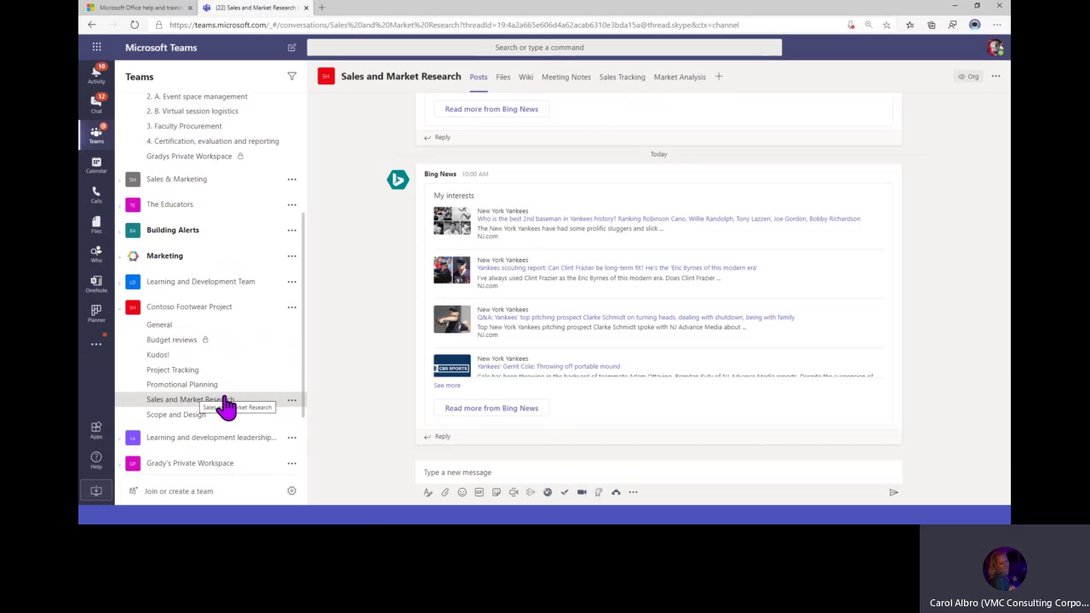
{"action": "scroll", "coordinate": [399, 341], "scroll_direction": "up", "scroll_amount": 1}
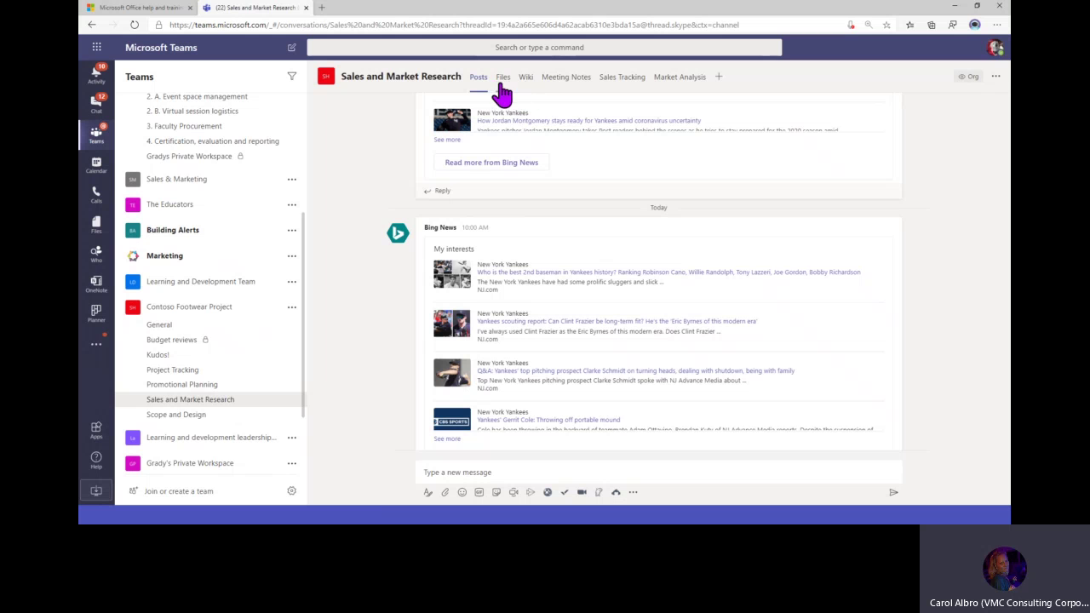
{"action": "scroll", "coordinate": [561, 165], "scroll_direction": "up", "scroll_amount": 5}
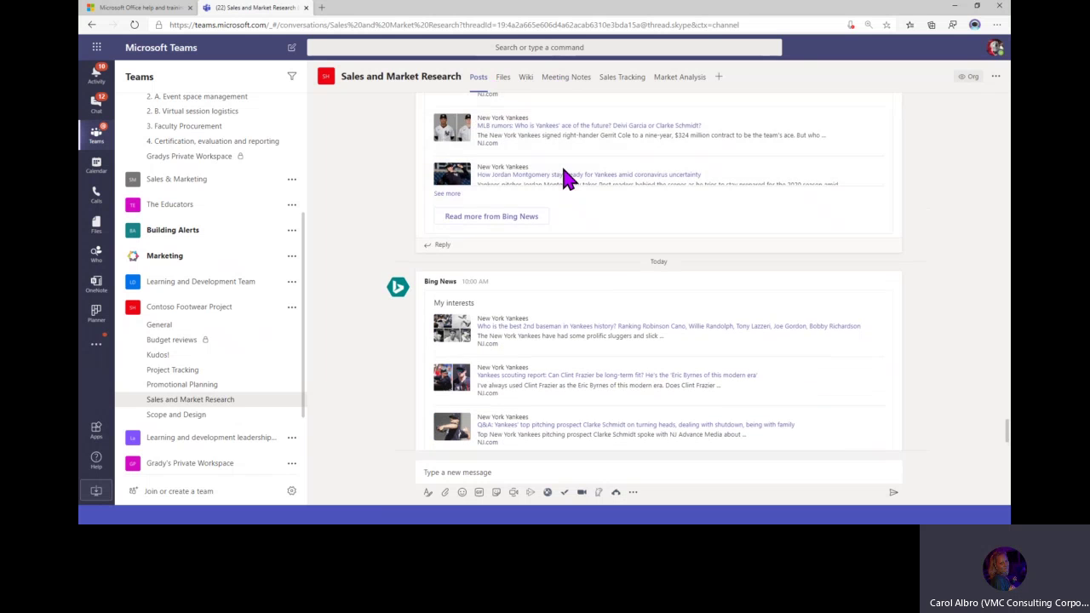
{"action": "scroll", "coordinate": [566, 179], "scroll_direction": "up", "scroll_amount": 5}
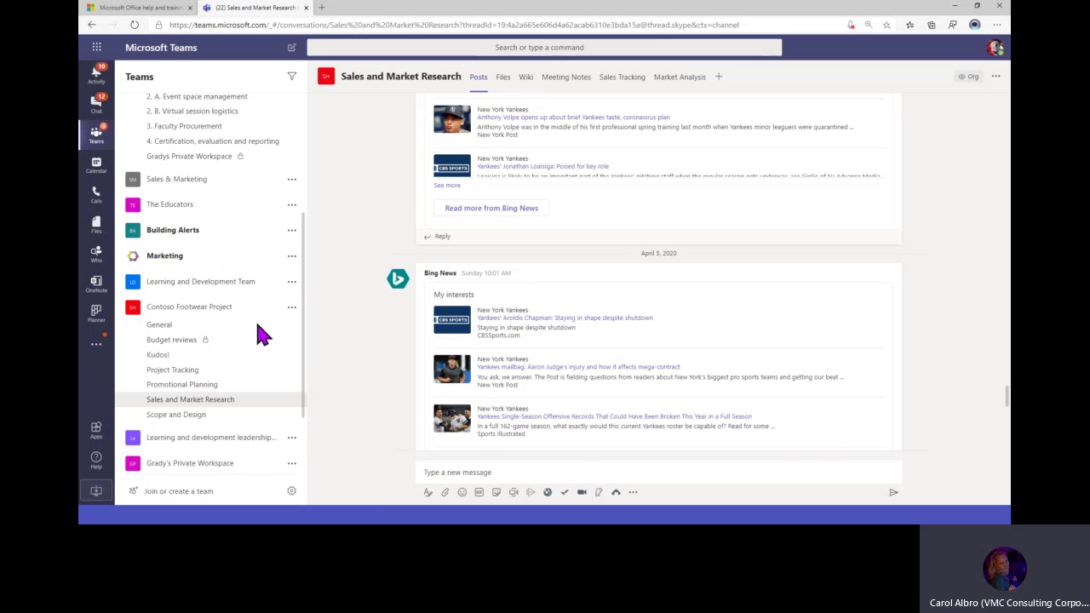
Open the Project Tracking channel, expand the replies to the Weekly project sync meeting, and look back through the earlier posts
{"action": "left_click", "coordinate": [183, 374]}
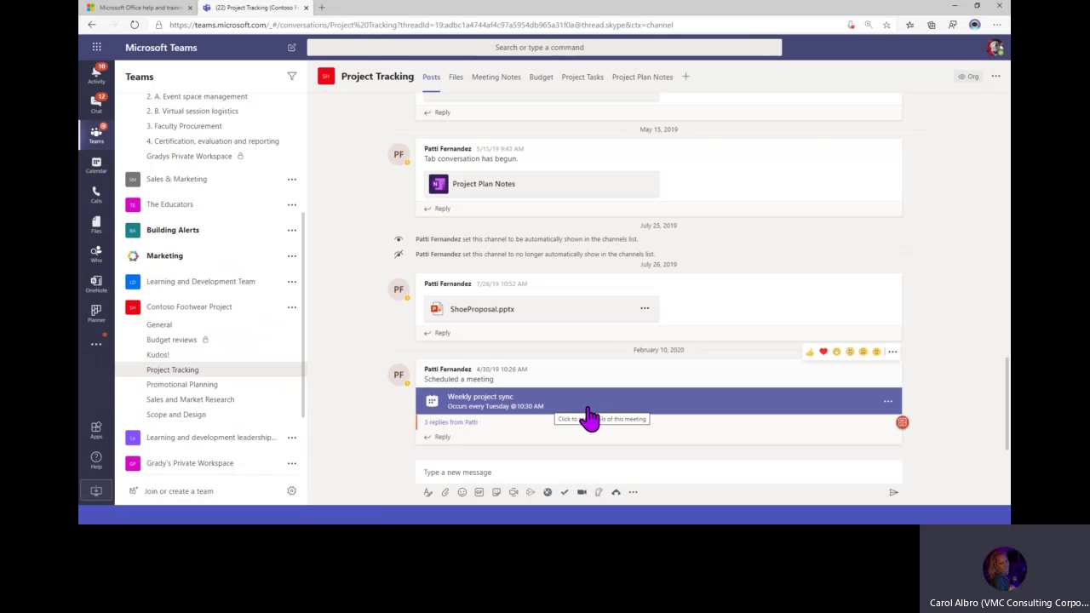
{"action": "left_click", "coordinate": [457, 433]}
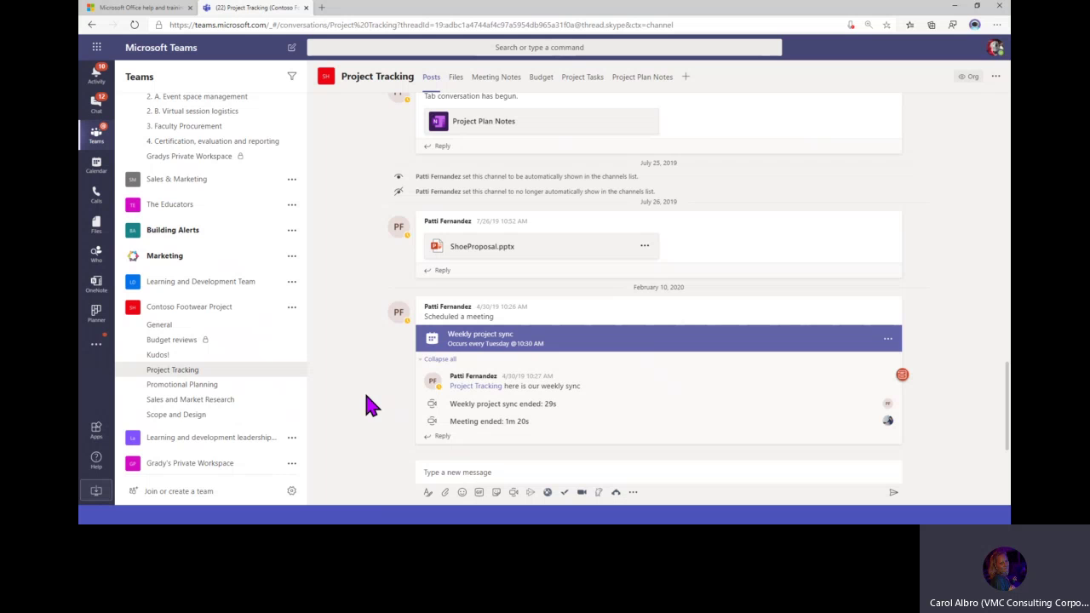
{"action": "scroll", "coordinate": [434, 397], "scroll_direction": "up", "scroll_amount": 3}
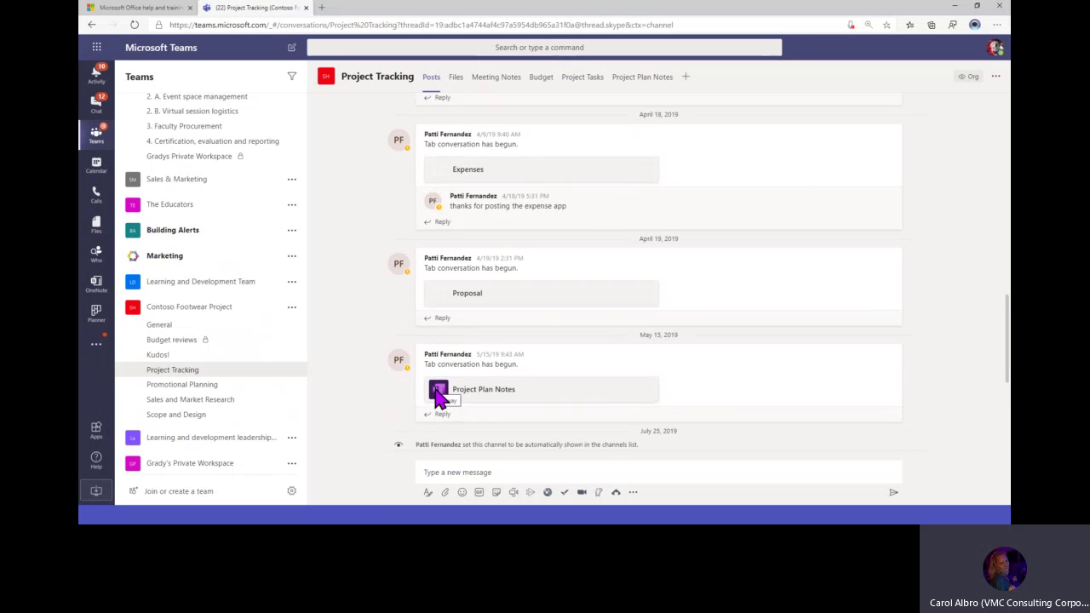
{"action": "scroll", "coordinate": [436, 394], "scroll_direction": "up", "scroll_amount": 3}
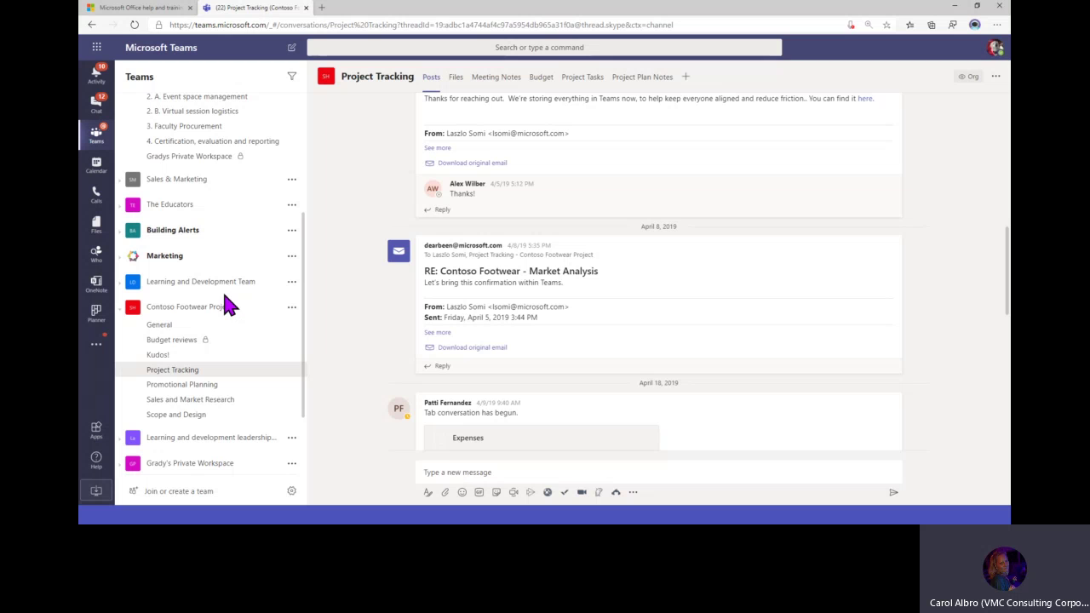
Open the 2. A. Event space management channel and expand the replies to its classroom logistics bi-weekly meeting sync and New Course setup! posts
{"action": "scroll", "coordinate": [162, 272], "scroll_direction": "up", "scroll_amount": 3}
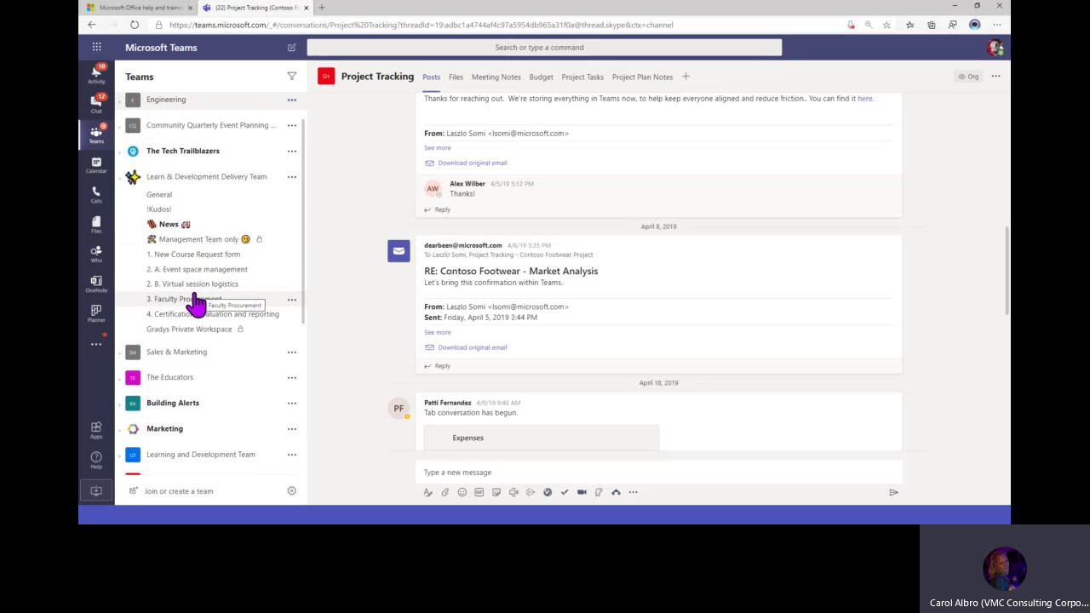
{"action": "left_click", "coordinate": [191, 270]}
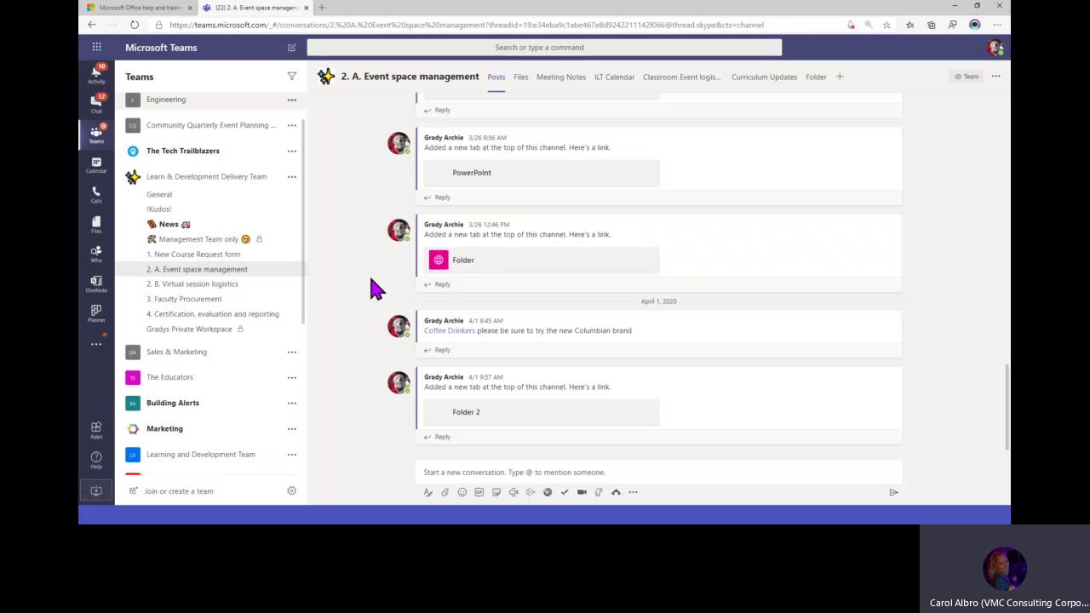
{"action": "scroll", "coordinate": [377, 290], "scroll_direction": "up", "scroll_amount": 5}
{"action": "scroll", "coordinate": [377, 289], "scroll_direction": "up", "scroll_amount": 5}
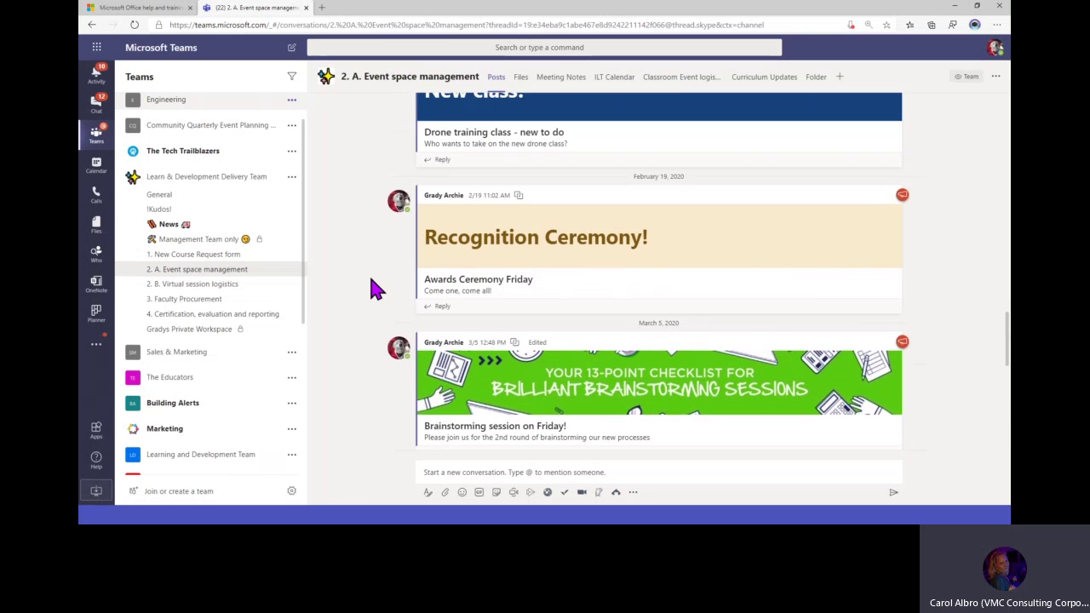
{"action": "scroll", "coordinate": [378, 290], "scroll_direction": "up", "scroll_amount": 2}
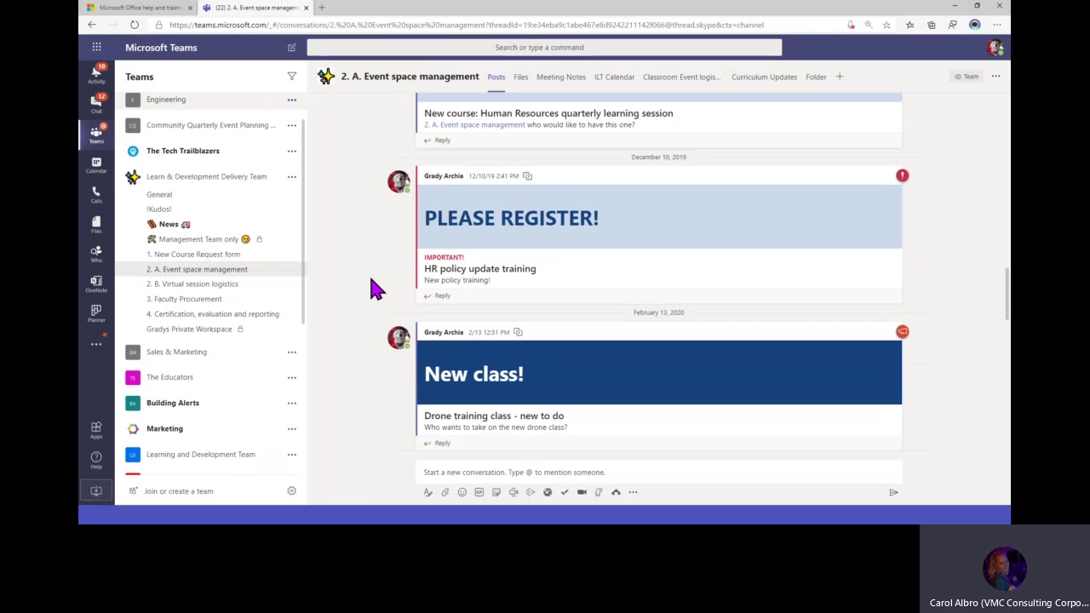
{"action": "scroll", "coordinate": [378, 290], "scroll_direction": "up", "scroll_amount": 10}
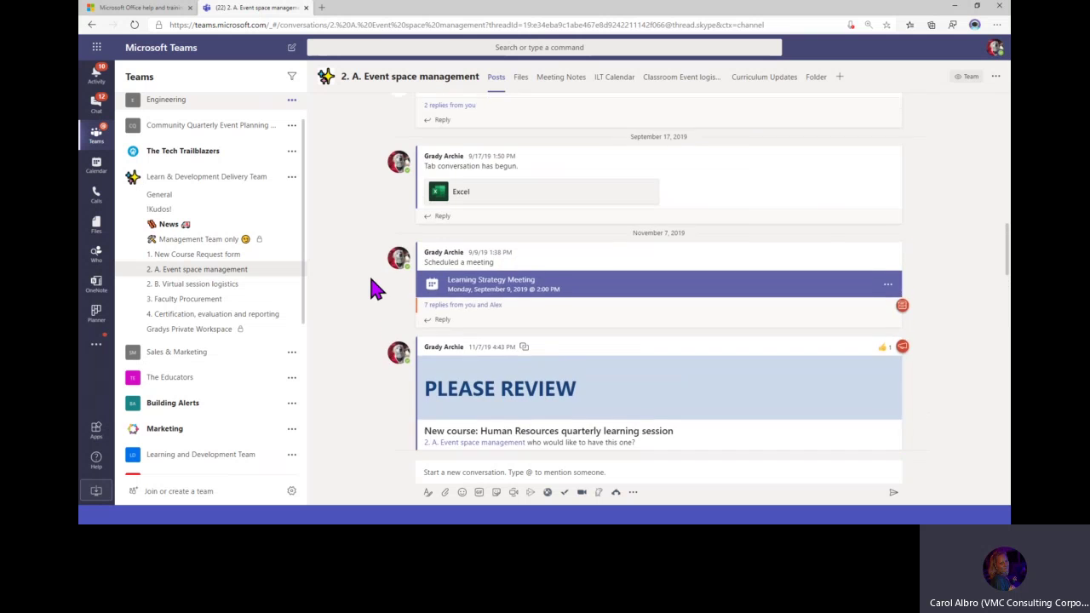
{"action": "scroll", "coordinate": [377, 289], "scroll_direction": "up", "scroll_amount": 6}
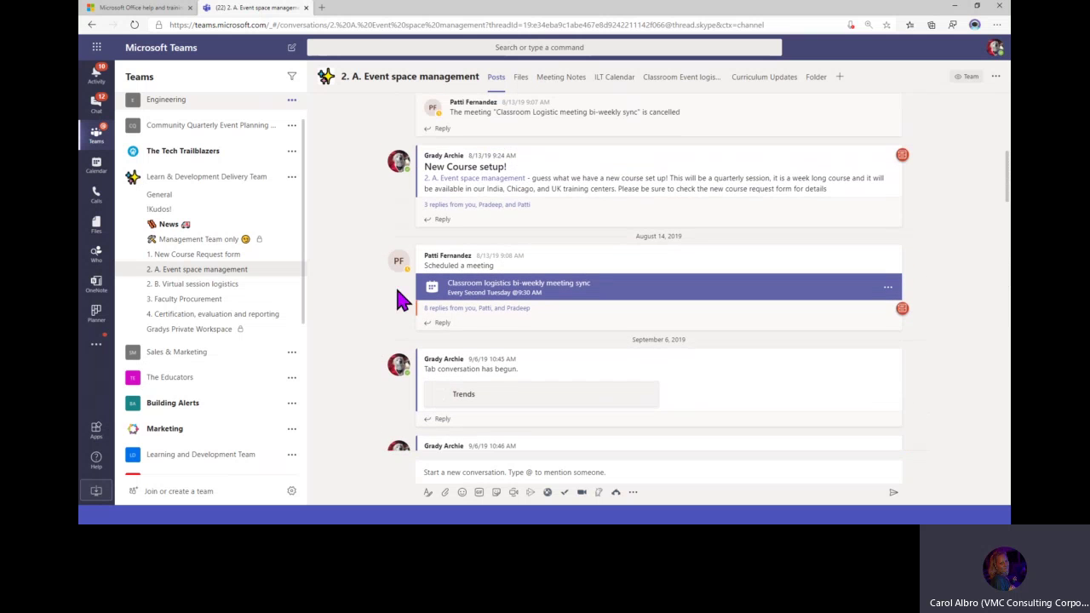
{"action": "left_click", "coordinate": [446, 309]}
{"action": "left_click", "coordinate": [484, 210]}
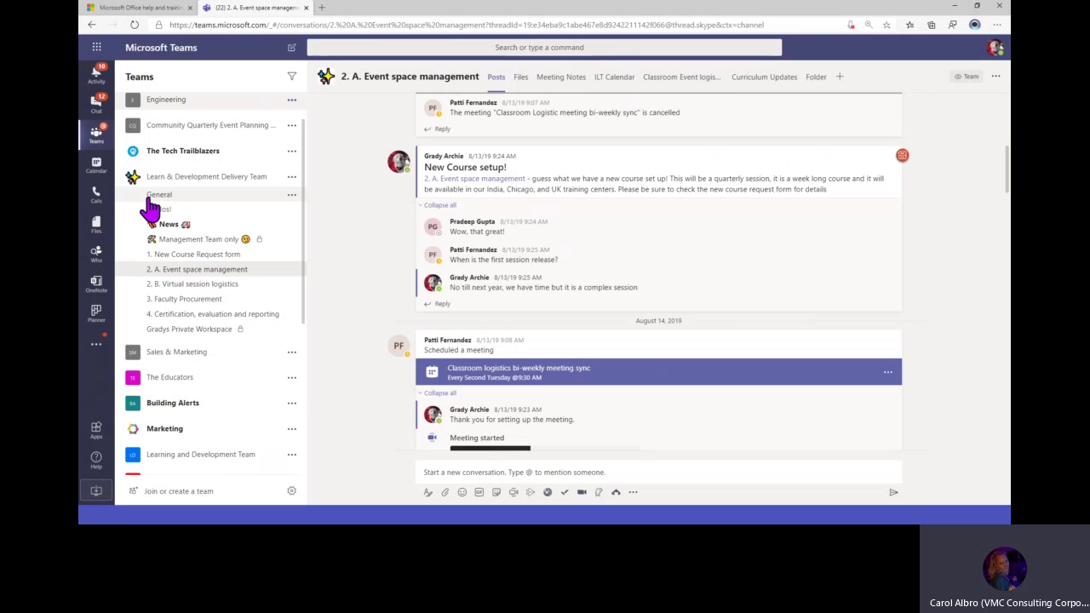
View the management options for the Learn & Development Delivery Team and for its 2. A. Event space management channel
{"action": "left_click", "coordinate": [292, 177]}
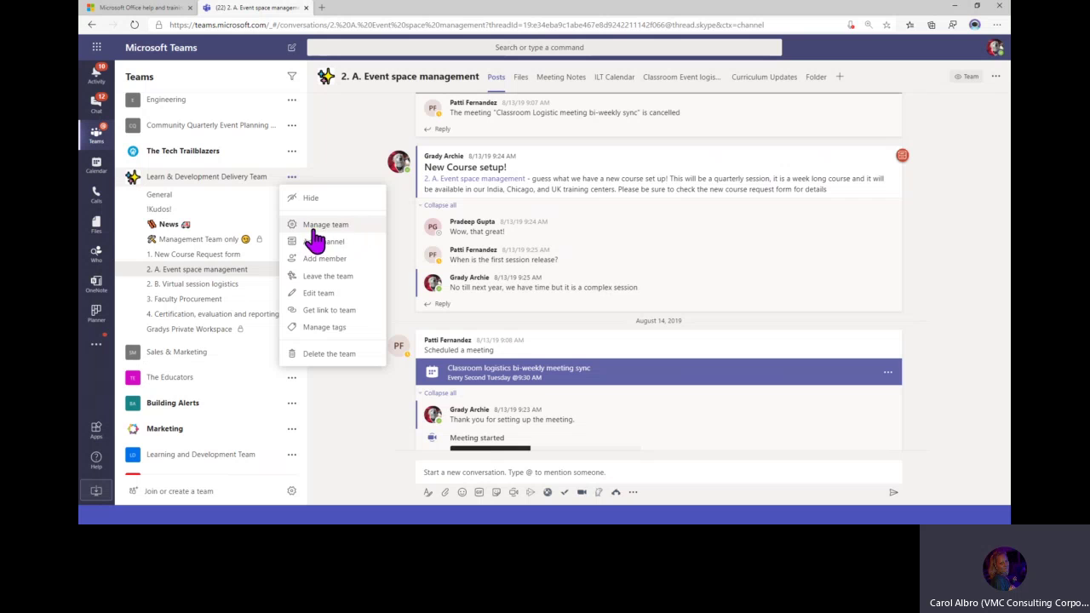
{"action": "left_click", "coordinate": [324, 176]}
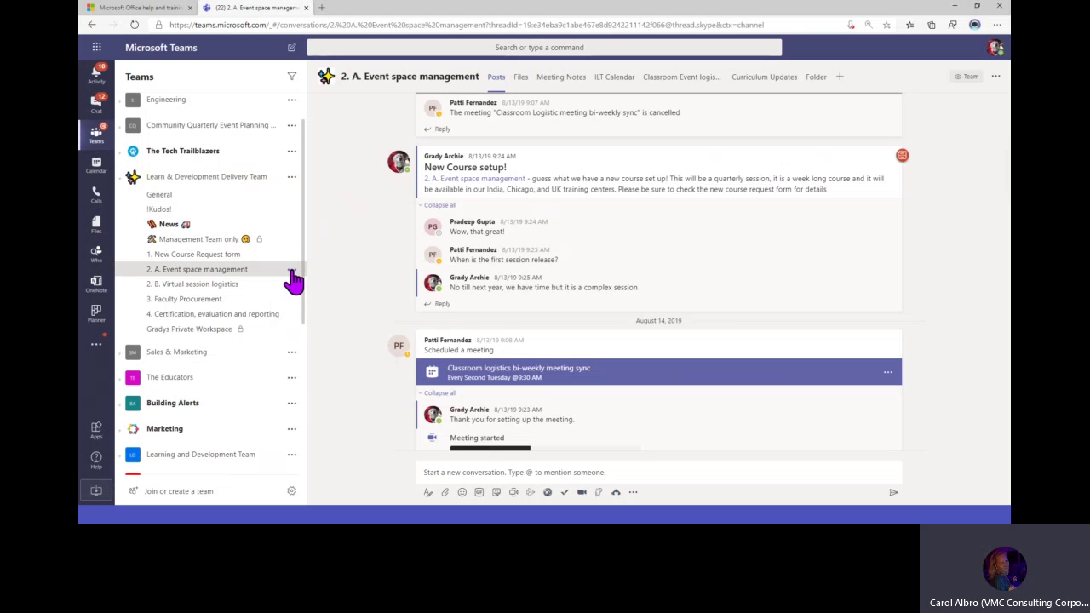
{"action": "left_click", "coordinate": [292, 271]}
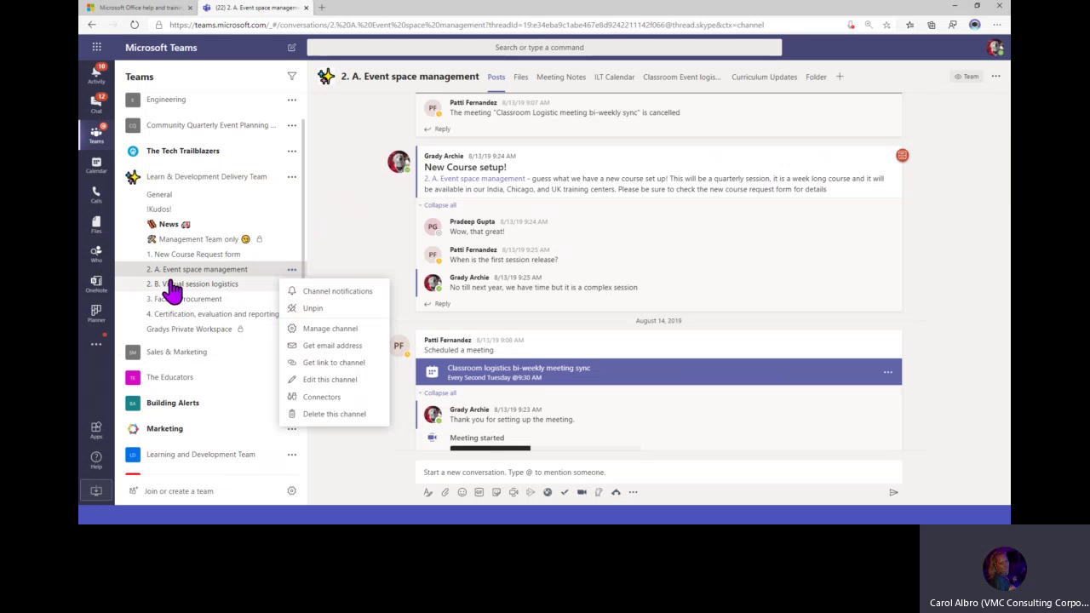
Expand the Pinned list and view the options of the 2. A. Event space management channel again
{"action": "scroll", "coordinate": [182, 280], "scroll_direction": "up", "scroll_amount": 1}
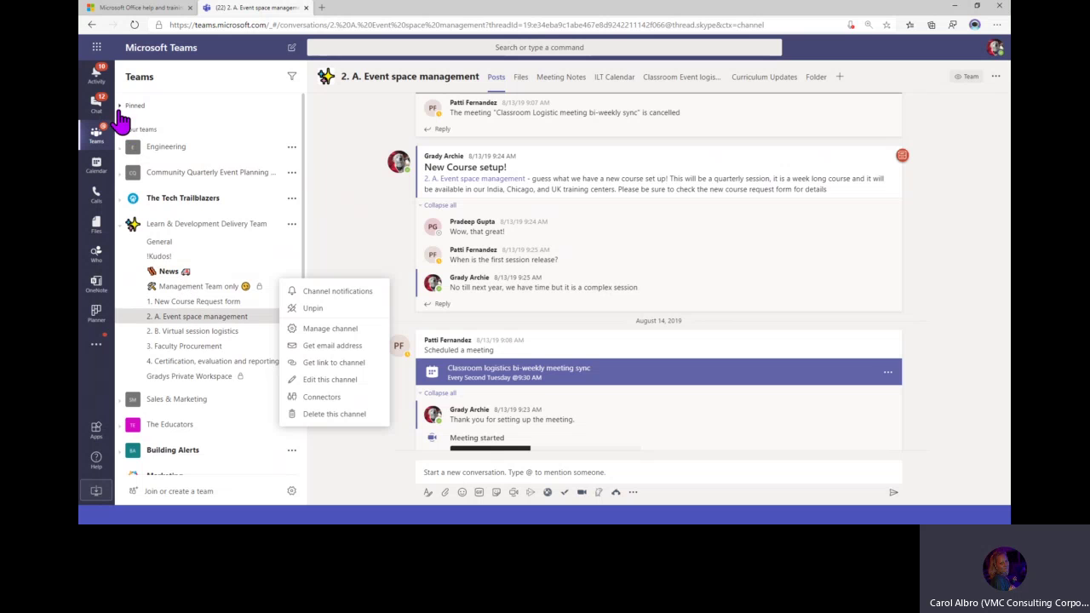
{"action": "left_click", "coordinate": [124, 106]}
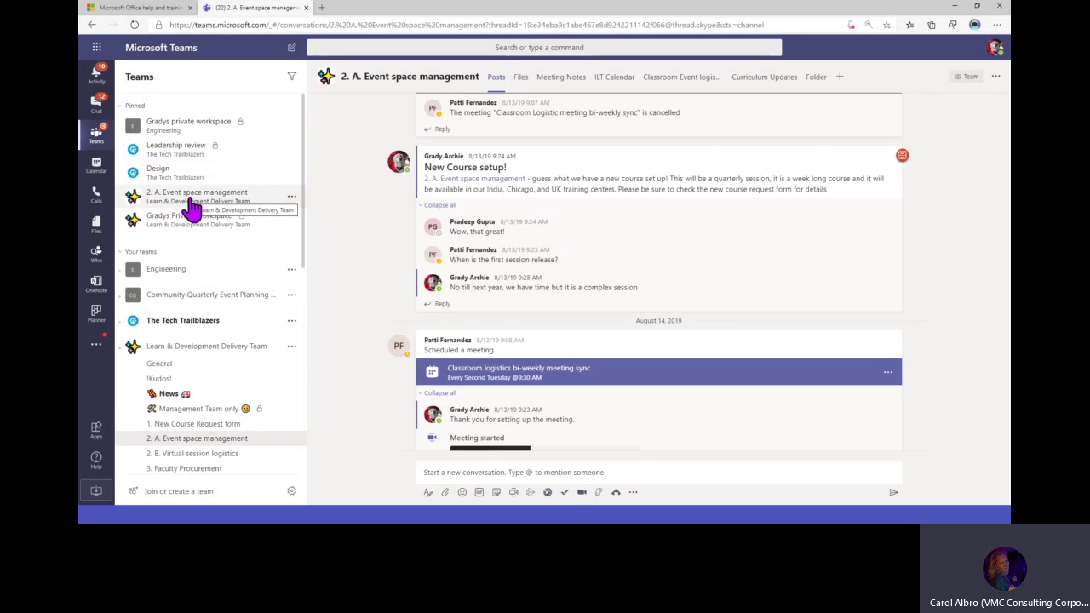
{"action": "left_click", "coordinate": [293, 442]}
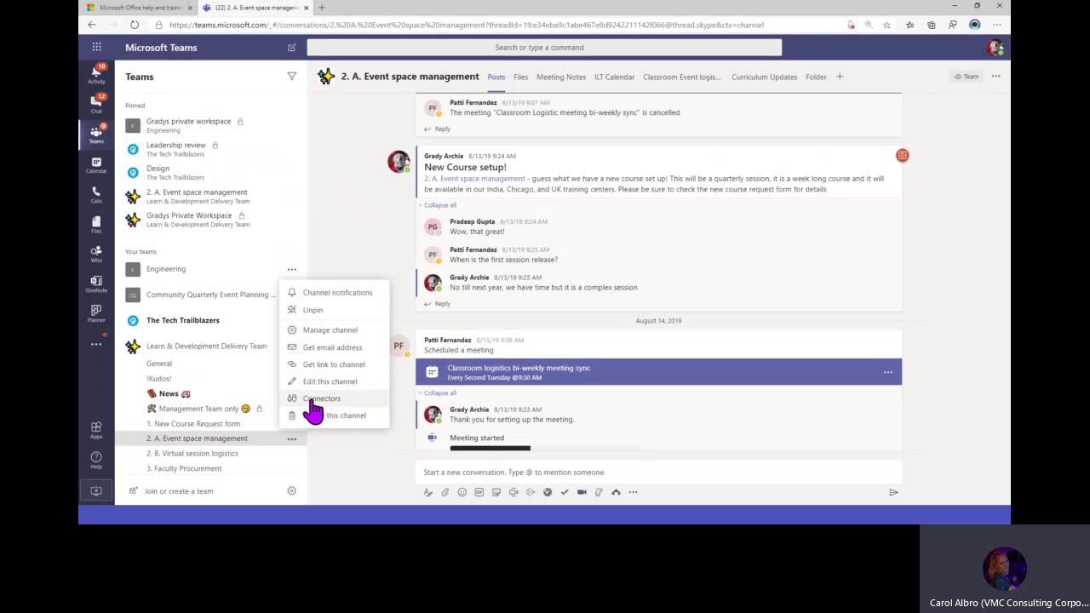
{"action": "left_click", "coordinate": [366, 258]}
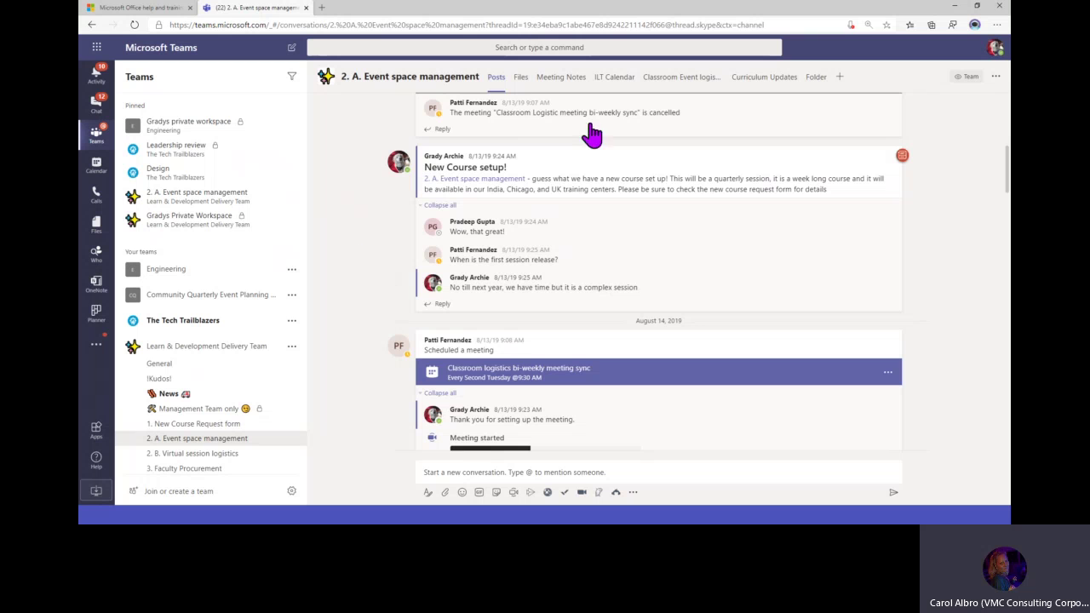
Browse the apps that can be added as a tab to the 2. A. Event space management channel, without adding one
{"action": "left_click", "coordinate": [839, 78]}
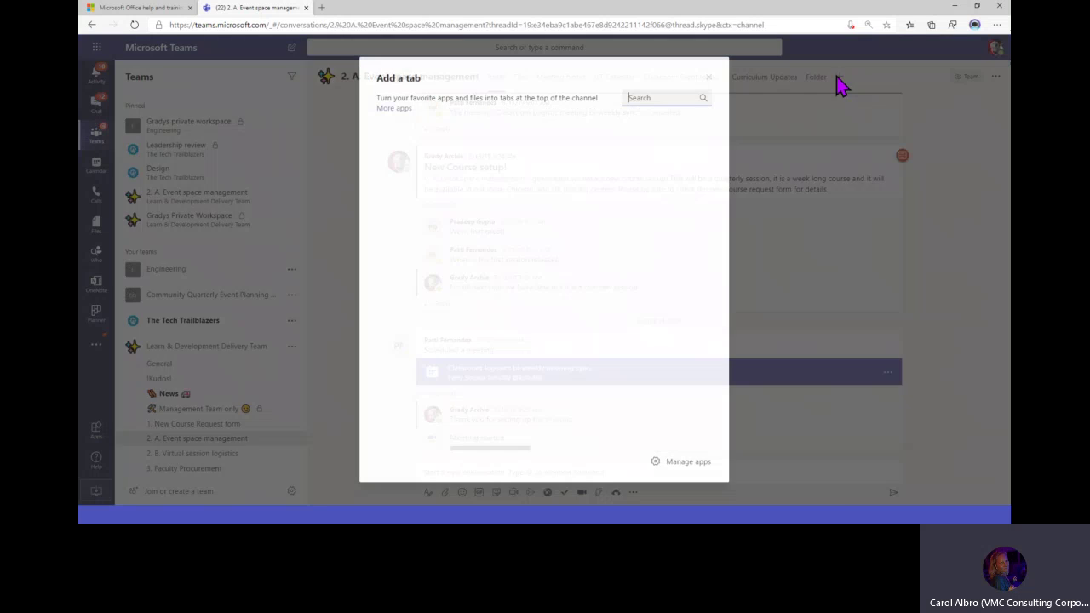
{"action": "scroll", "coordinate": [535, 198], "scroll_direction": "down", "scroll_amount": 10}
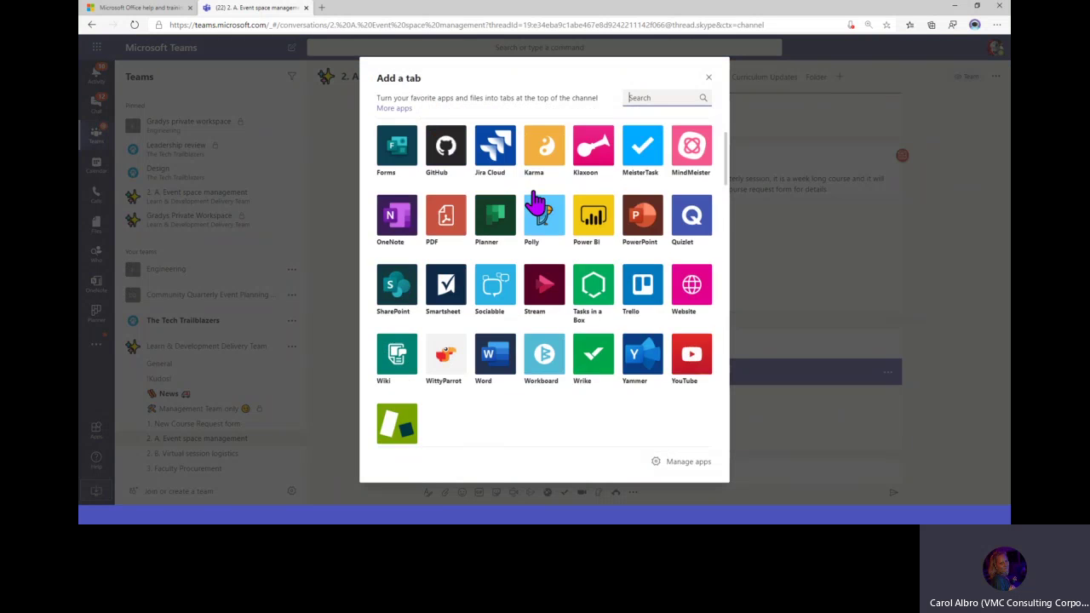
{"action": "scroll", "coordinate": [535, 200], "scroll_direction": "down", "scroll_amount": 4}
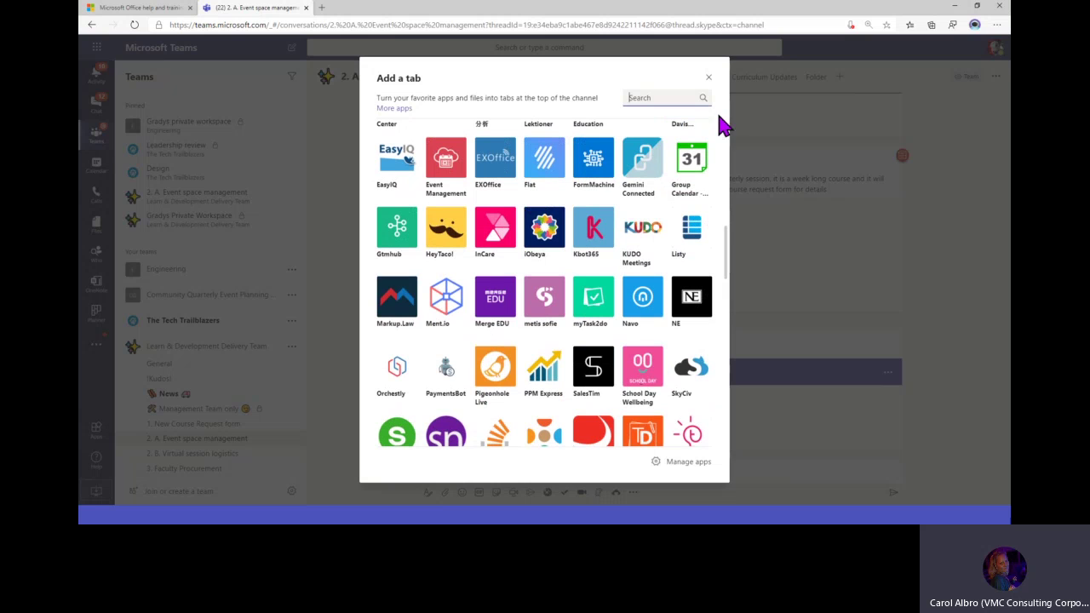
{"action": "left_click", "coordinate": [708, 78]}
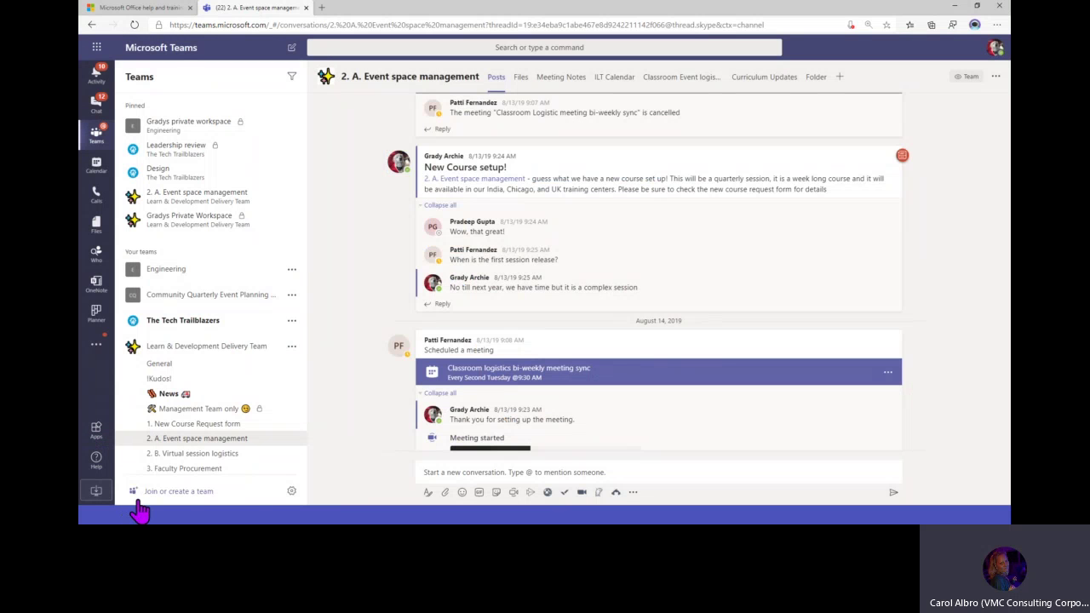
View the options for joining a team with a code and for building a private or public team from scratch
{"action": "left_click", "coordinate": [176, 494]}
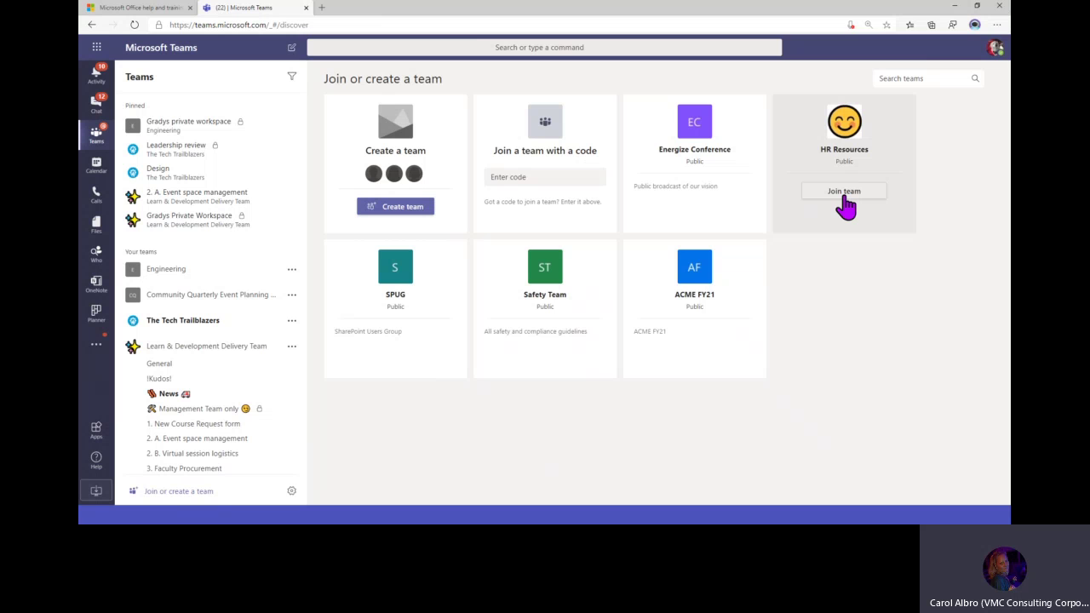
{"action": "left_click", "coordinate": [568, 177]}
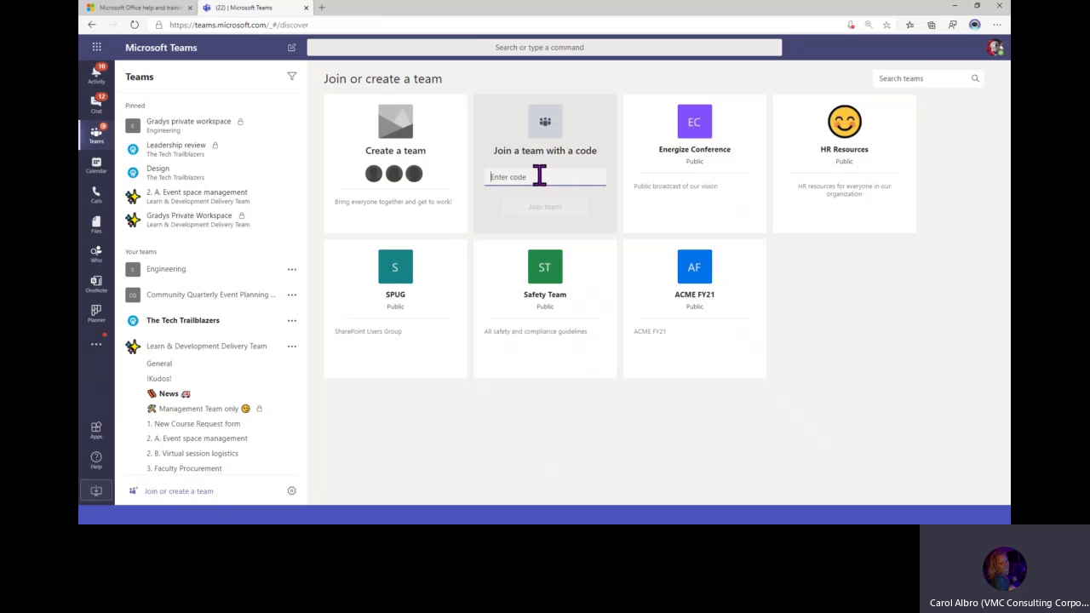
{"action": "mouse_move", "coordinate": [384, 215]}
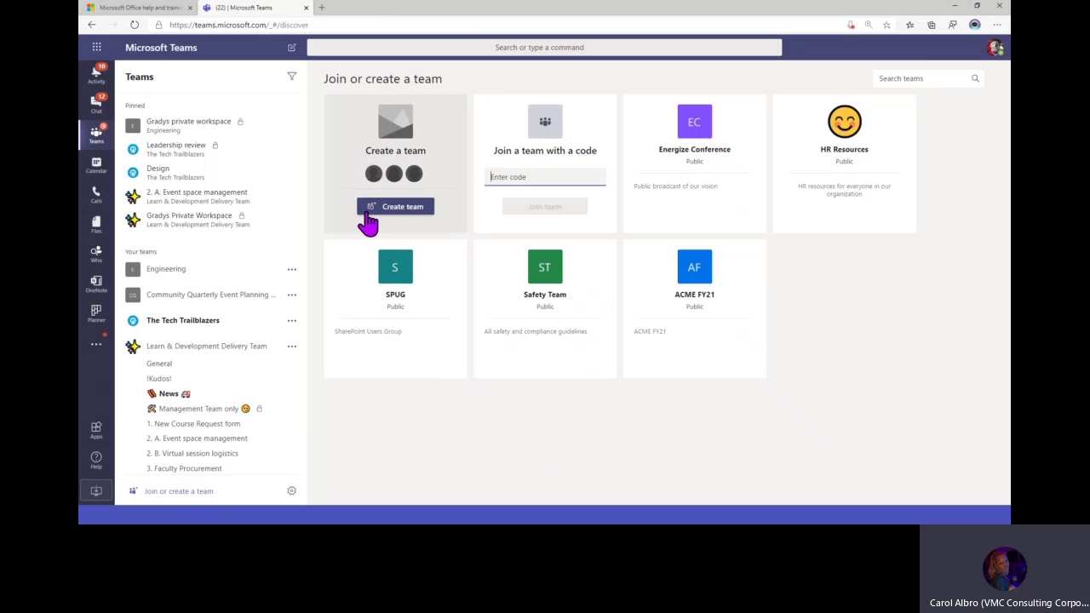
{"action": "left_click", "coordinate": [393, 213]}
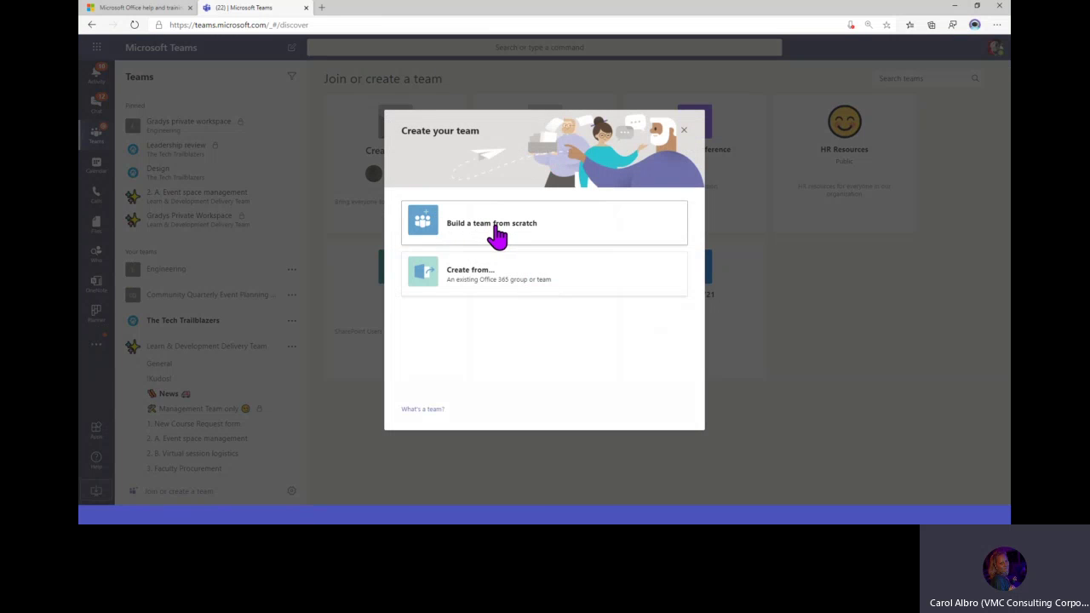
{"action": "left_click", "coordinate": [499, 237]}
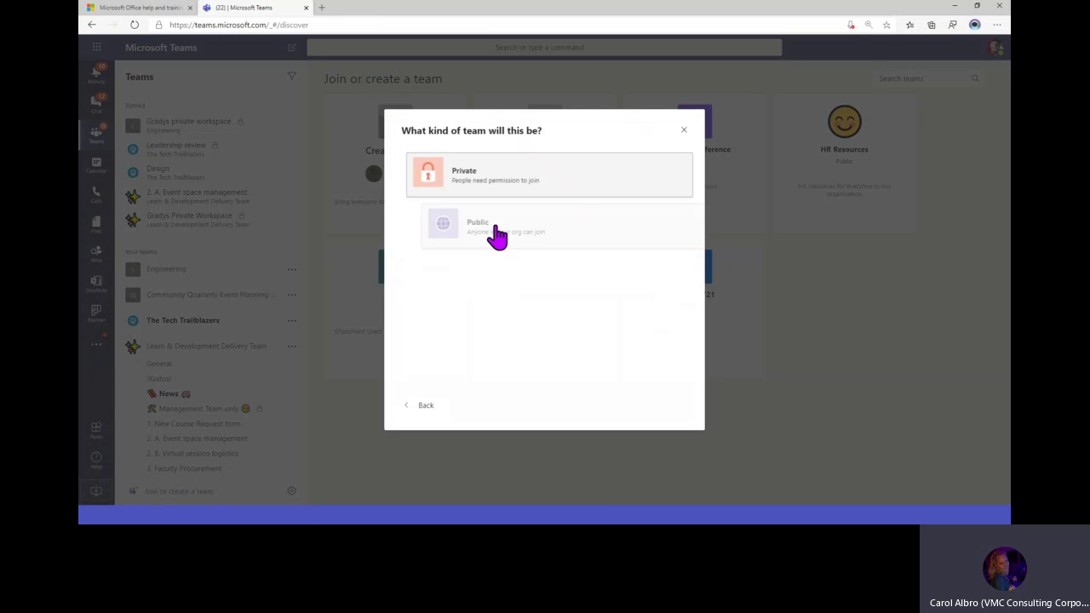
{"action": "left_click", "coordinate": [684, 130]}
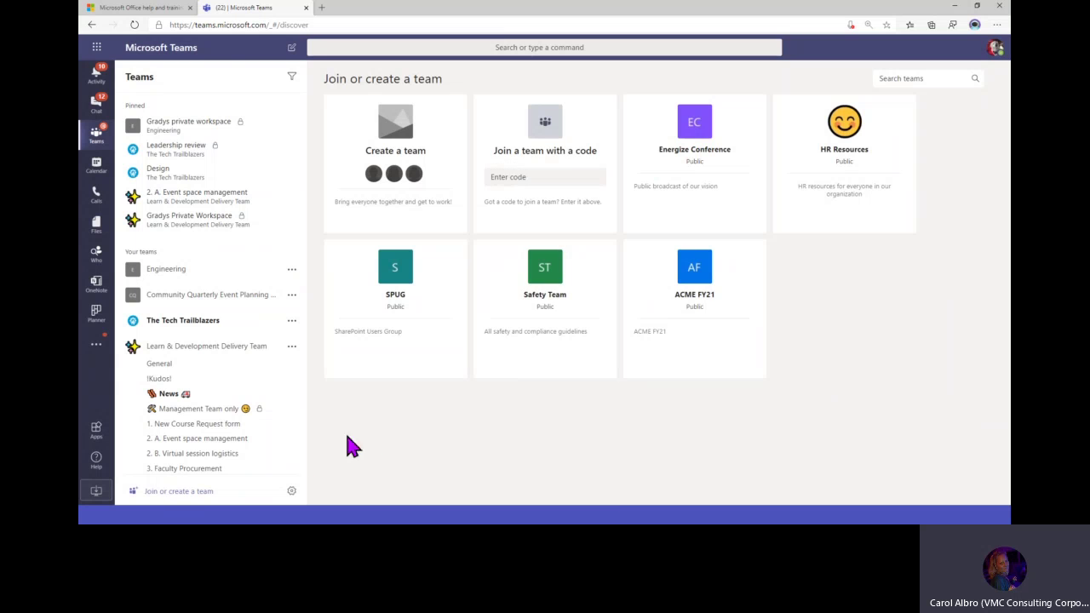
Open the Microsoft Teams UserVoice forum for suggesting a feature and look through its top ideas
{"action": "left_click", "coordinate": [97, 462]}
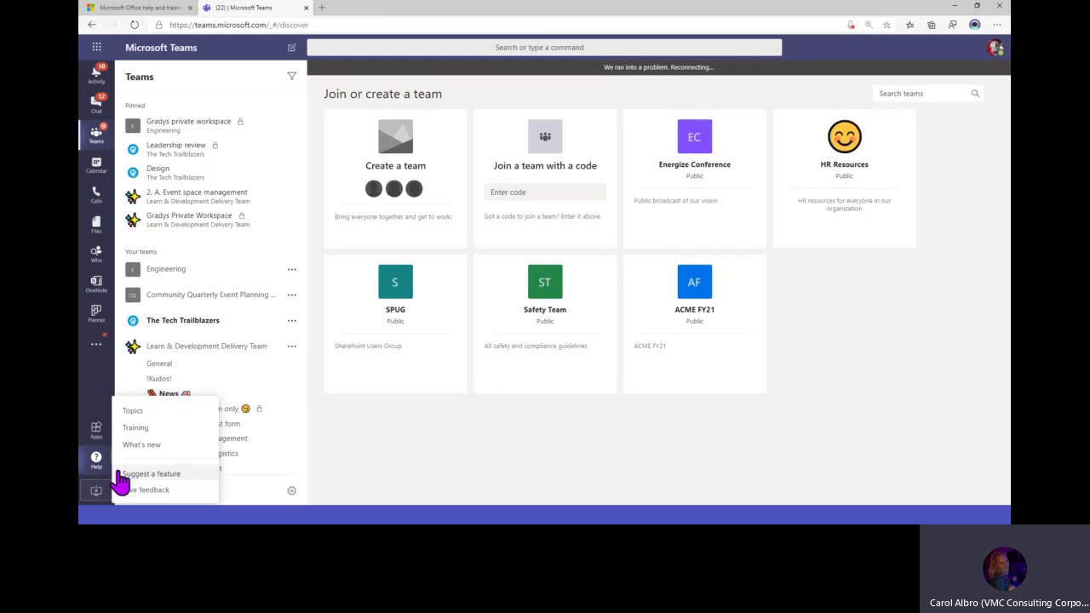
{"action": "left_click", "coordinate": [156, 474]}
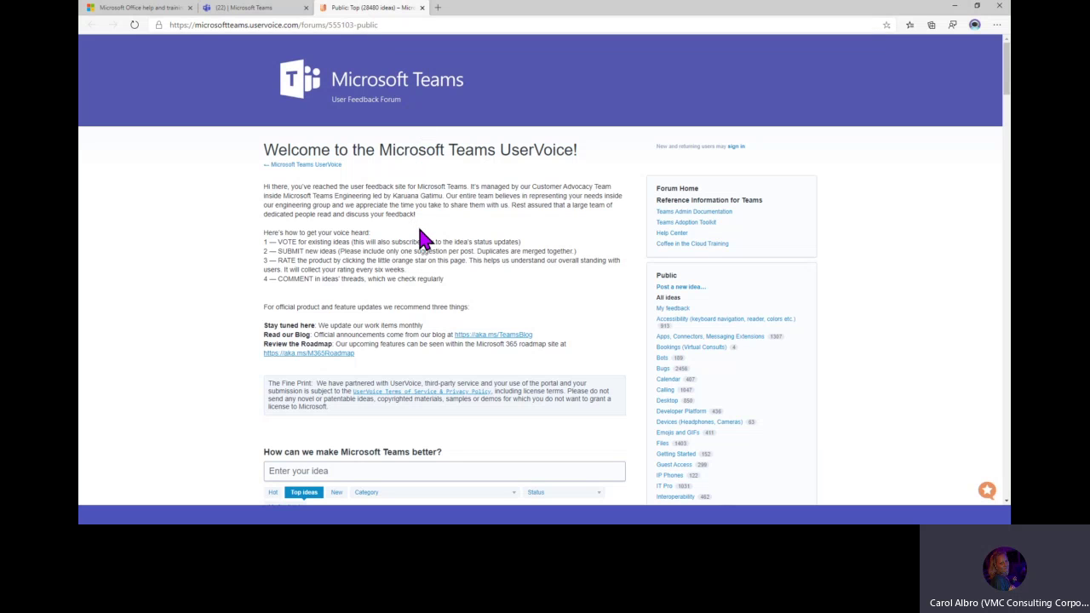
{"action": "scroll", "coordinate": [424, 241], "scroll_direction": "down", "scroll_amount": 3}
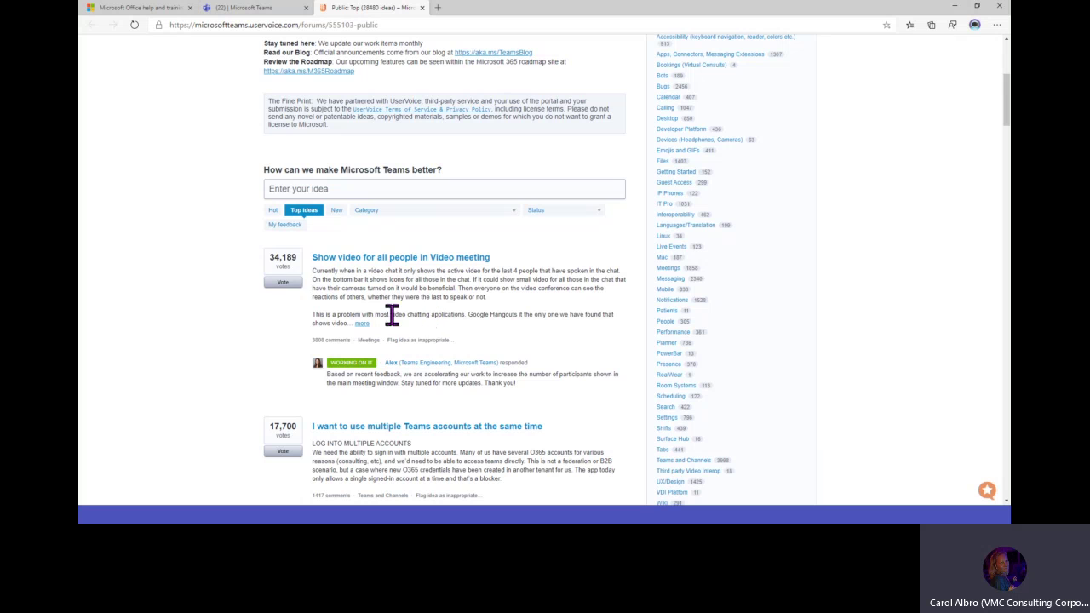
{"action": "left_click", "coordinate": [256, 269]}
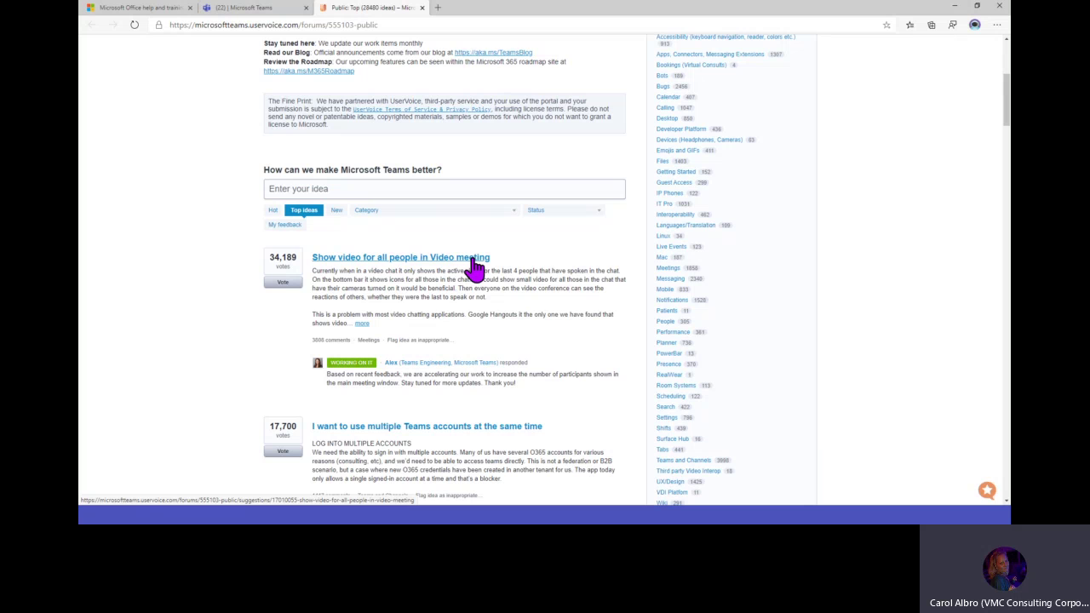
Return to Teams, open the What's new page in Help, and highlight the "Improvements to the Teams calendar" heading
{"action": "left_click", "coordinate": [252, 12]}
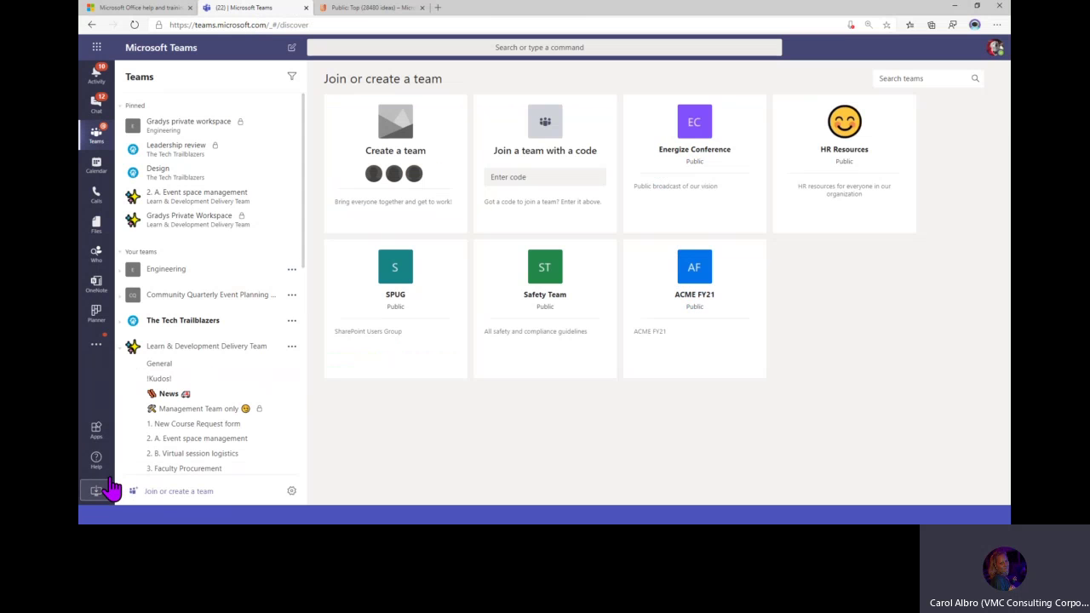
{"action": "left_click", "coordinate": [97, 460]}
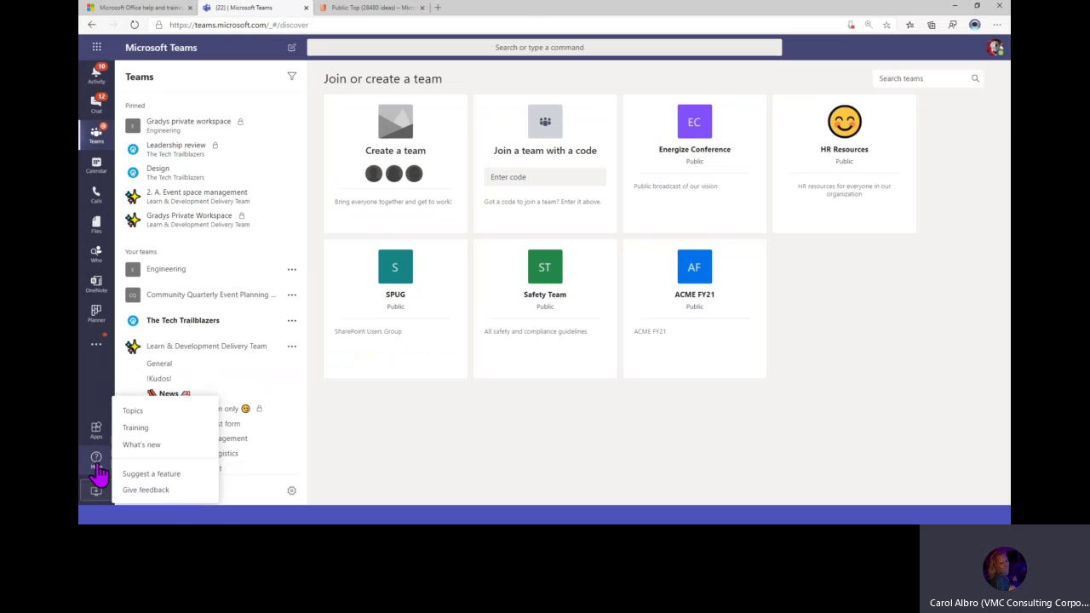
{"action": "left_click", "coordinate": [141, 447]}
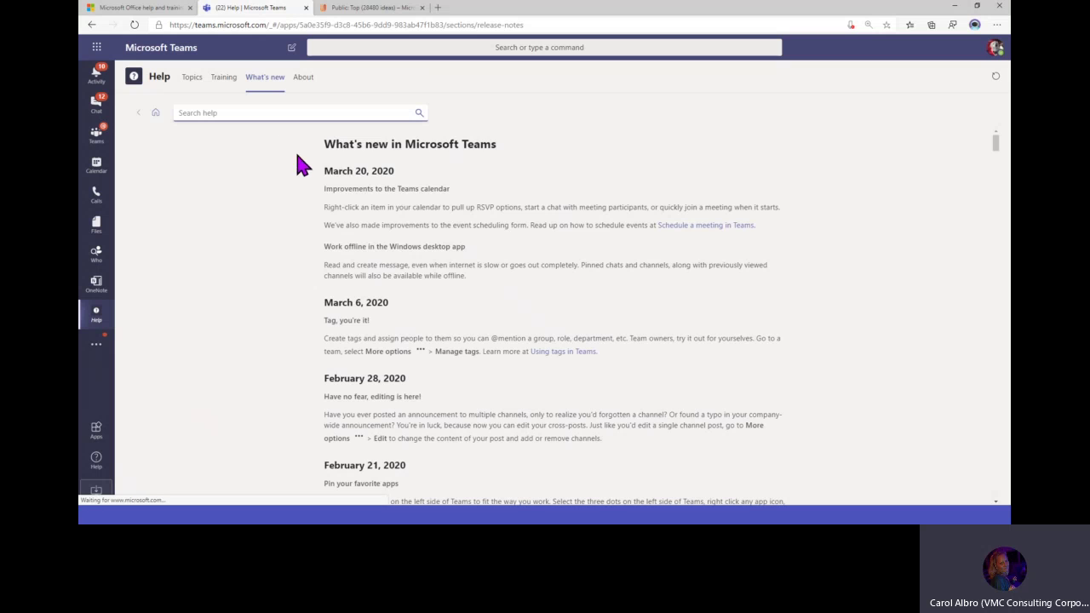
{"action": "left_click_drag", "start_coordinate": [325, 170], "coordinate": [337, 191]}
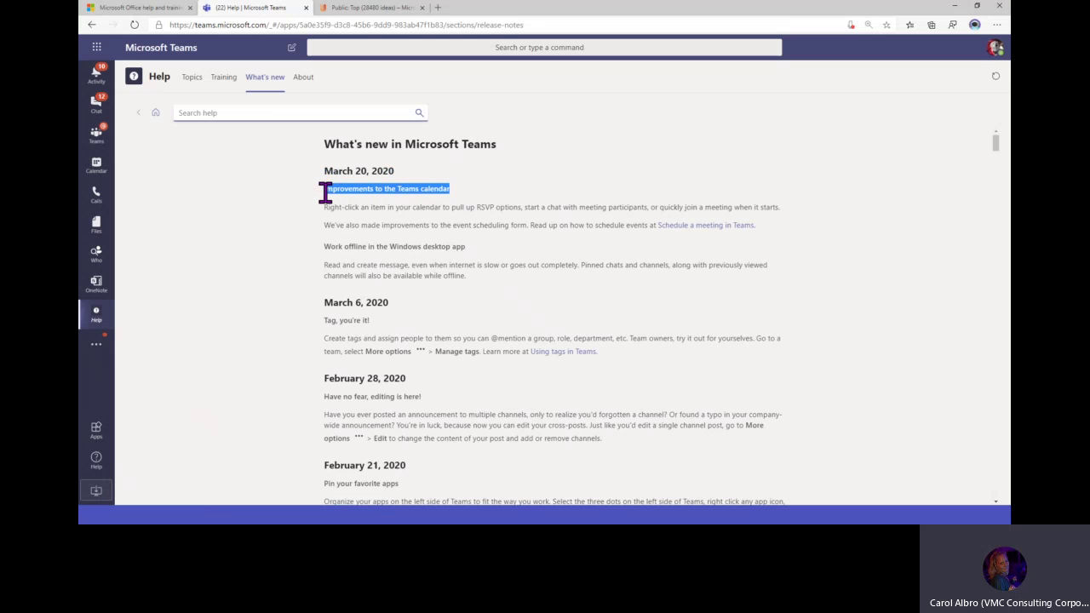
Open the Chat view, switch to the slide show, and advance past the Devices and platforms title slide
{"action": "left_click", "coordinate": [96, 104]}
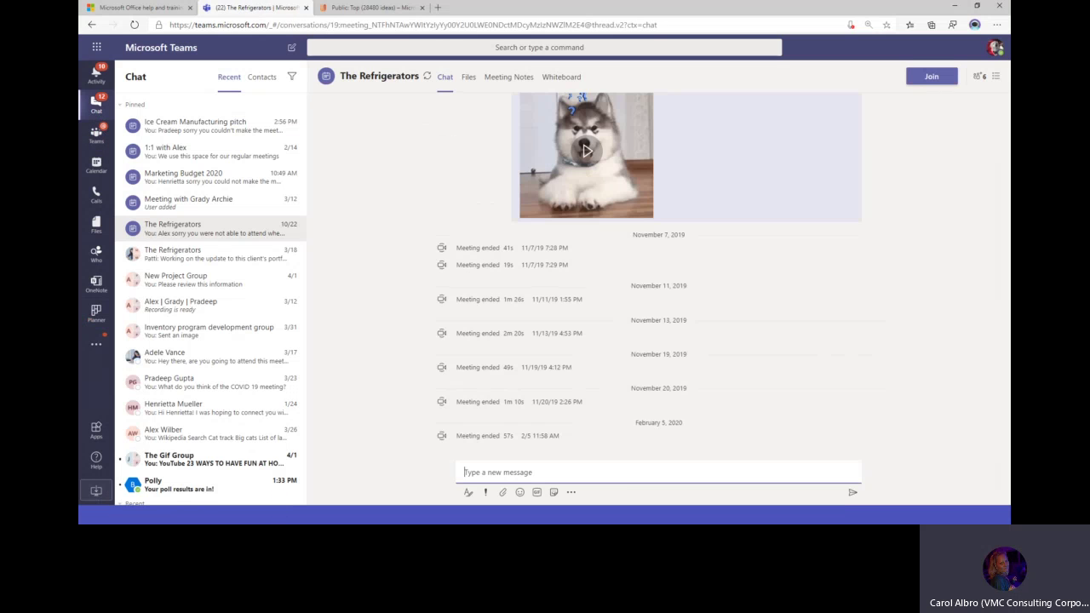
{"action": "left_click", "coordinate": [280, 516]}
{"action": "left_click", "coordinate": [352, 346]}
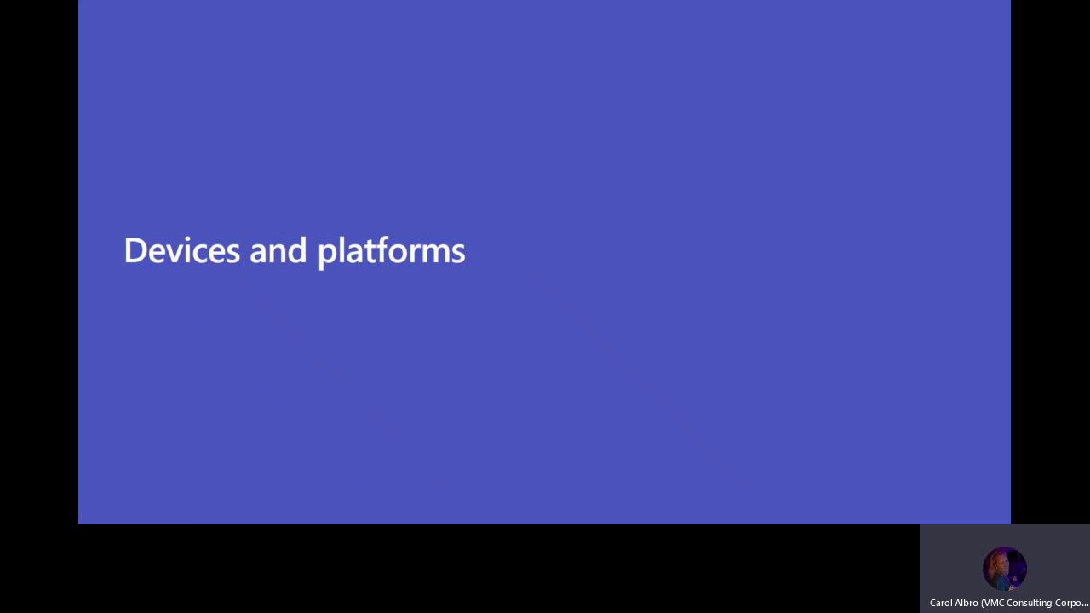
{"action": "key", "text": "Right"}
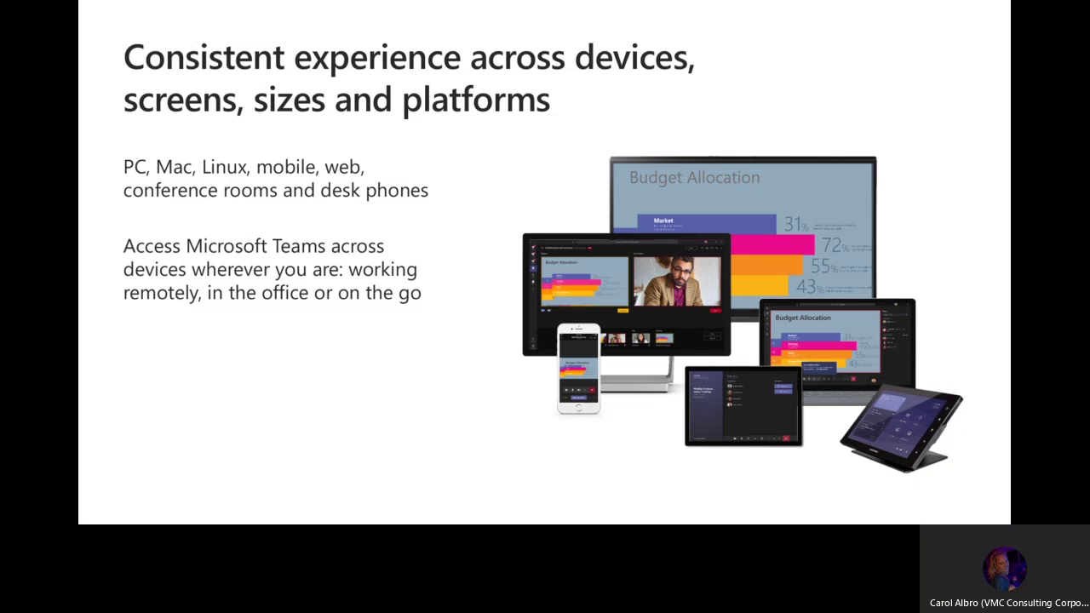